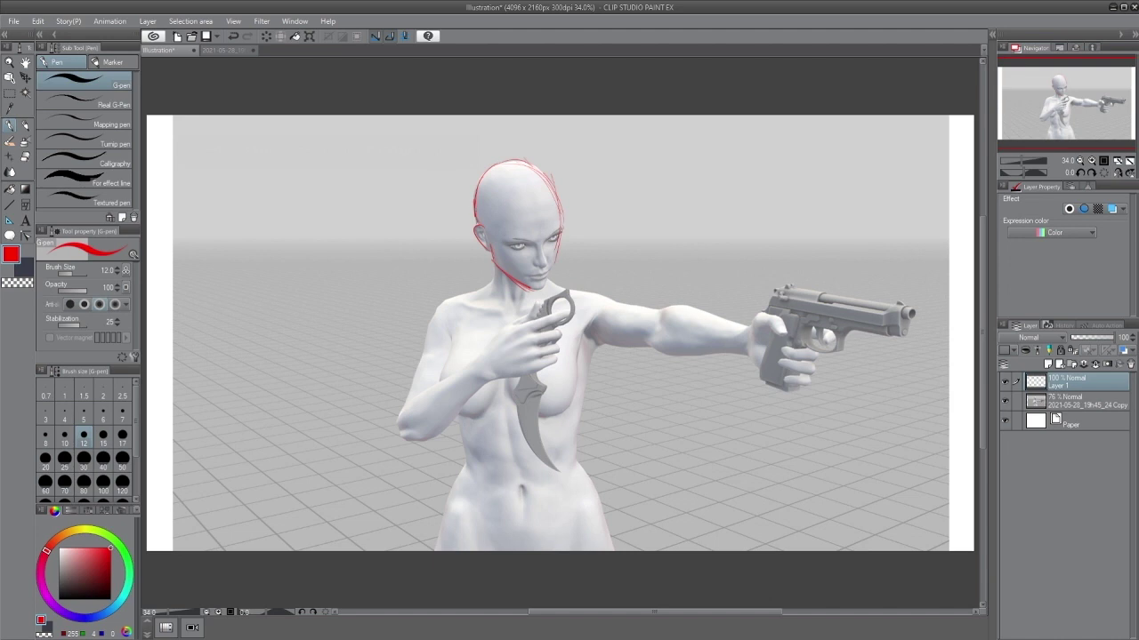
Step: Trace the face contour in red and sketch guide lines for the brow, eyes, nose and mouth
{"action": "left_click_drag", "start_coordinate": [561, 228], "coordinate": [542, 168]}
{"action": "mouse_move", "coordinate": [543, 244]}
{"action": "left_mouse_down"}
{"action": "mouse_move", "coordinate": [541, 266]}
{"action": "mouse_move", "coordinate": [559, 231]}
{"action": "left_mouse_up"}
{"action": "left_click_drag", "start_coordinate": [509, 254], "coordinate": [537, 251]}
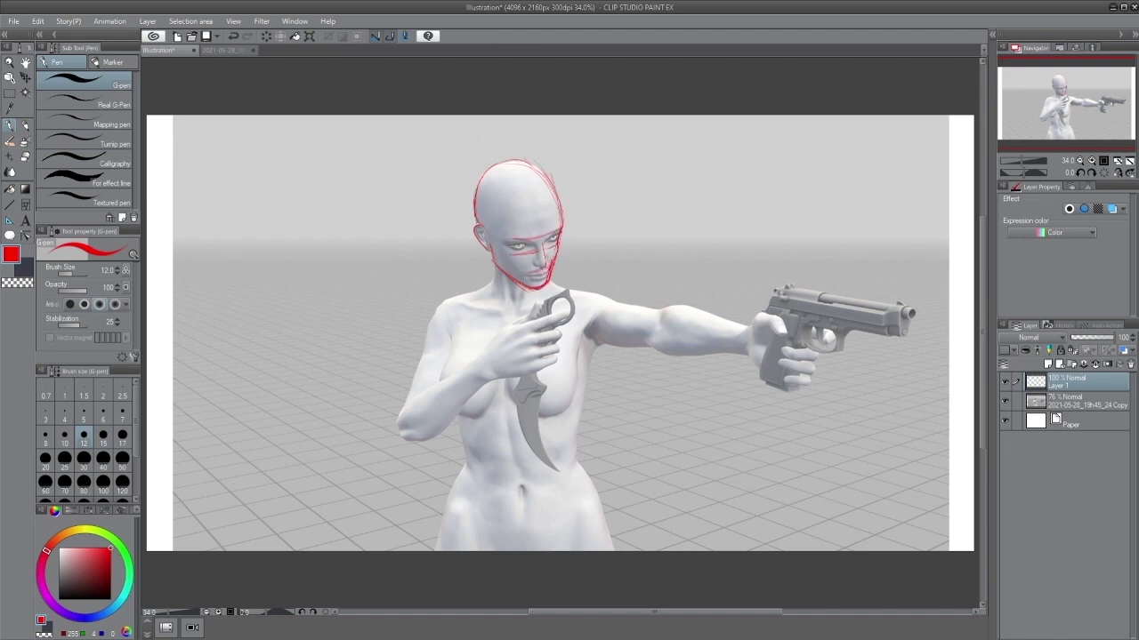
Step: Trace the neck, shoulder, upper arm and forearm of the bent arm in red over the reference figure
{"action": "left_click_drag", "start_coordinate": [456, 294], "coordinate": [423, 354]}
{"action": "left_click_drag", "start_coordinate": [472, 288], "coordinate": [429, 340]}
{"action": "left_click_drag", "start_coordinate": [493, 270], "coordinate": [457, 293]}
{"action": "left_click_drag", "start_coordinate": [410, 394], "coordinate": [404, 437]}
{"action": "left_click_drag", "start_coordinate": [428, 343], "coordinate": [407, 400]}
{"action": "left_click_drag", "start_coordinate": [494, 381], "coordinate": [404, 441]}
{"action": "left_click_drag", "start_coordinate": [461, 411], "coordinate": [439, 432]}
{"action": "left_click_drag", "start_coordinate": [496, 354], "coordinate": [419, 398]}
{"action": "left_click_drag", "start_coordinate": [450, 332], "coordinate": [436, 386]}
Step: Trace the wrist and fingers of the bent arm's hand and the knife's finger ring in red
{"action": "left_click_drag", "start_coordinate": [507, 326], "coordinate": [471, 363]}
{"action": "mouse_move", "coordinate": [521, 317]}
{"action": "left_mouse_down"}
{"action": "mouse_move", "coordinate": [501, 329]}
{"action": "mouse_move", "coordinate": [561, 290]}
{"action": "mouse_move", "coordinate": [577, 306]}
{"action": "mouse_move", "coordinate": [559, 327]}
{"action": "mouse_move", "coordinate": [569, 315]}
{"action": "left_mouse_up"}
{"action": "mouse_move", "coordinate": [507, 335]}
{"action": "left_mouse_down"}
{"action": "mouse_move", "coordinate": [569, 310]}
{"action": "mouse_move", "coordinate": [532, 332]}
{"action": "mouse_move", "coordinate": [560, 330]}
{"action": "left_mouse_up"}
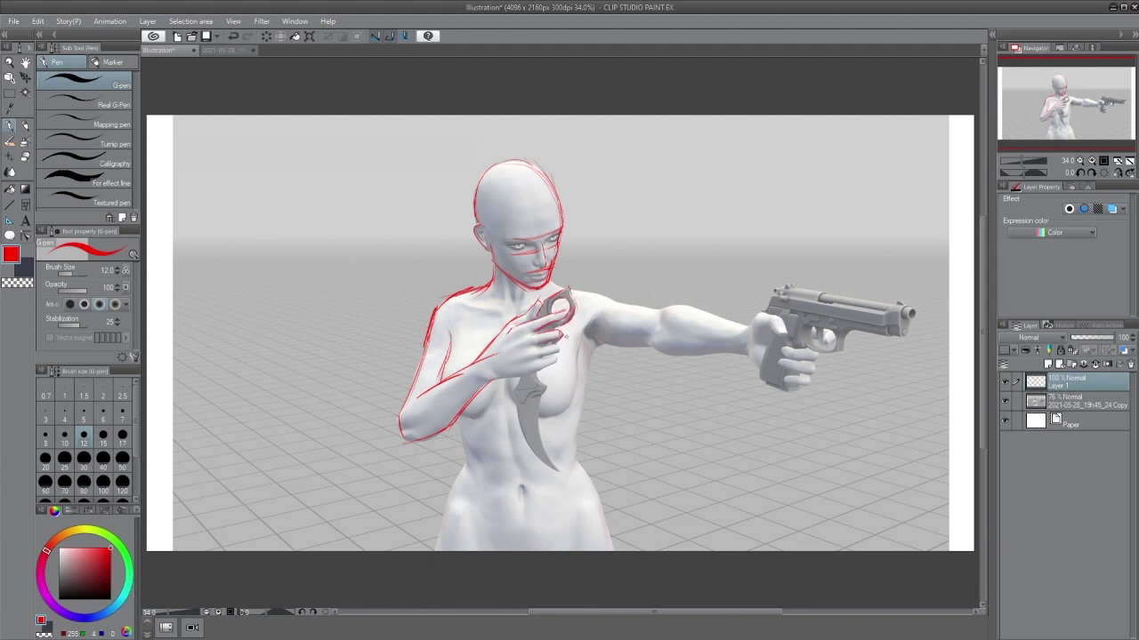
{"action": "mouse_move", "coordinate": [525, 369]}
{"action": "left_mouse_down"}
{"action": "mouse_move", "coordinate": [557, 359]}
{"action": "mouse_move", "coordinate": [534, 348]}
{"action": "mouse_move", "coordinate": [552, 345]}
{"action": "left_mouse_up"}
{"action": "left_click_drag", "start_coordinate": [493, 381], "coordinate": [533, 371]}
Step: Trace the outstretched arm and the hand gripping the pistol in red
{"action": "left_click_drag", "start_coordinate": [549, 281], "coordinate": [617, 301]}
{"action": "left_click_drag", "start_coordinate": [623, 398], "coordinate": [539, 404]}
{"action": "left_click_drag", "start_coordinate": [540, 308], "coordinate": [664, 332]}
{"action": "mouse_move", "coordinate": [506, 380]}
{"action": "left_mouse_down"}
{"action": "mouse_move", "coordinate": [565, 354]}
{"action": "mouse_move", "coordinate": [680, 368]}
{"action": "left_mouse_up"}
{"action": "mouse_move", "coordinate": [662, 331]}
{"action": "left_mouse_down"}
{"action": "mouse_move", "coordinate": [701, 316]}
{"action": "mouse_move", "coordinate": [738, 355]}
{"action": "mouse_move", "coordinate": [725, 389]}
{"action": "left_mouse_up"}
{"action": "left_click_drag", "start_coordinate": [727, 388], "coordinate": [697, 387]}
{"action": "mouse_move", "coordinate": [713, 369]}
{"action": "left_mouse_down"}
{"action": "mouse_move", "coordinate": [694, 375]}
{"action": "mouse_move", "coordinate": [707, 381]}
{"action": "left_mouse_up"}
{"action": "left_click_drag", "start_coordinate": [726, 364], "coordinate": [692, 368]}
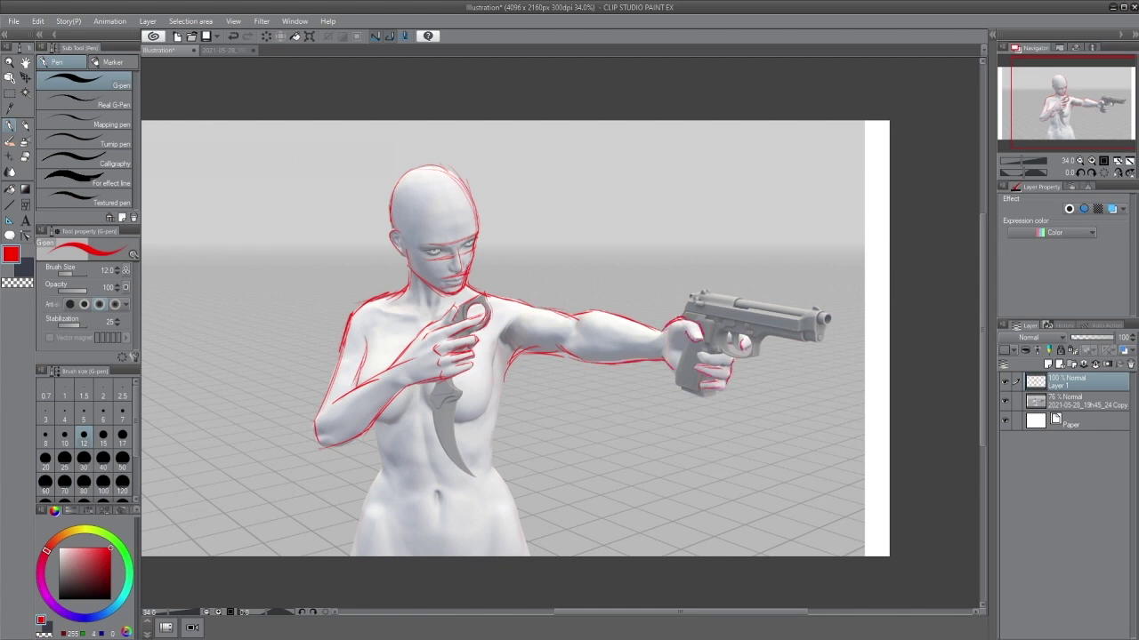
Step: Trace the torso sides, waist, hips and bust contours of the figure in red
{"action": "left_click_drag", "start_coordinate": [505, 383], "coordinate": [548, 256]}
{"action": "left_click_drag", "start_coordinate": [548, 255], "coordinate": [526, 365]}
{"action": "mouse_move", "coordinate": [418, 295]}
{"action": "left_mouse_down"}
{"action": "mouse_move", "coordinate": [430, 359]}
{"action": "mouse_move", "coordinate": [464, 247]}
{"action": "left_mouse_up"}
{"action": "left_click_drag", "start_coordinate": [528, 214], "coordinate": [566, 302]}
{"action": "left_click_drag", "start_coordinate": [416, 221], "coordinate": [384, 297]}
{"action": "left_click_drag", "start_coordinate": [395, 263], "coordinate": [387, 303]}
{"action": "scroll", "coordinate": [524, 276], "scroll_direction": "up", "scroll_amount": 5}
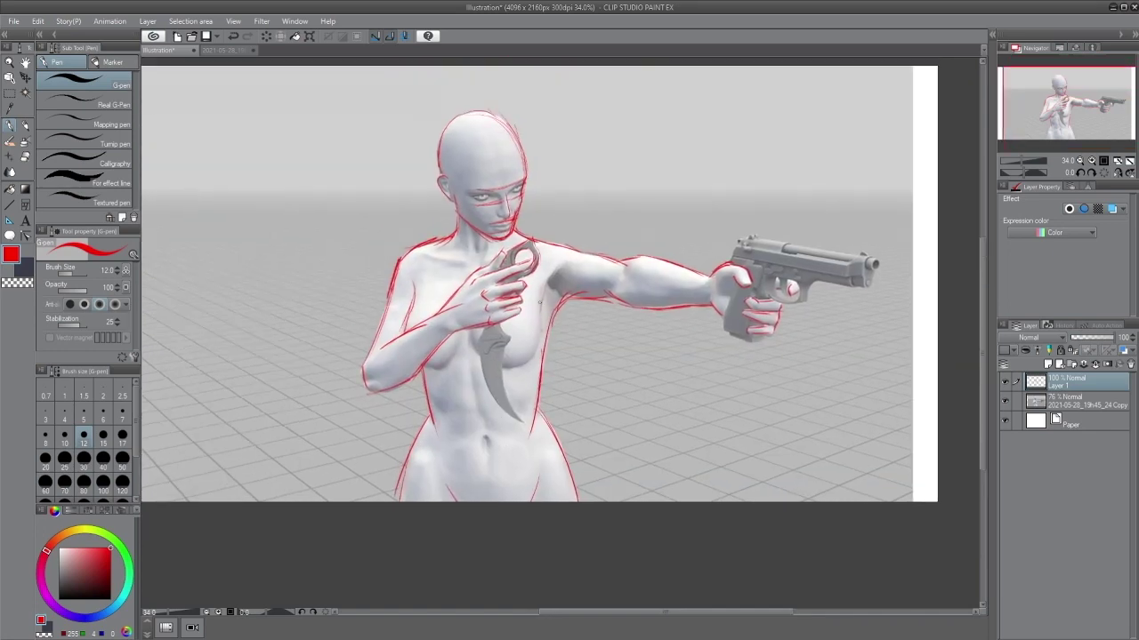
{"action": "left_click_drag", "start_coordinate": [425, 369], "coordinate": [464, 347]}
{"action": "left_click_drag", "start_coordinate": [503, 367], "coordinate": [519, 364]}
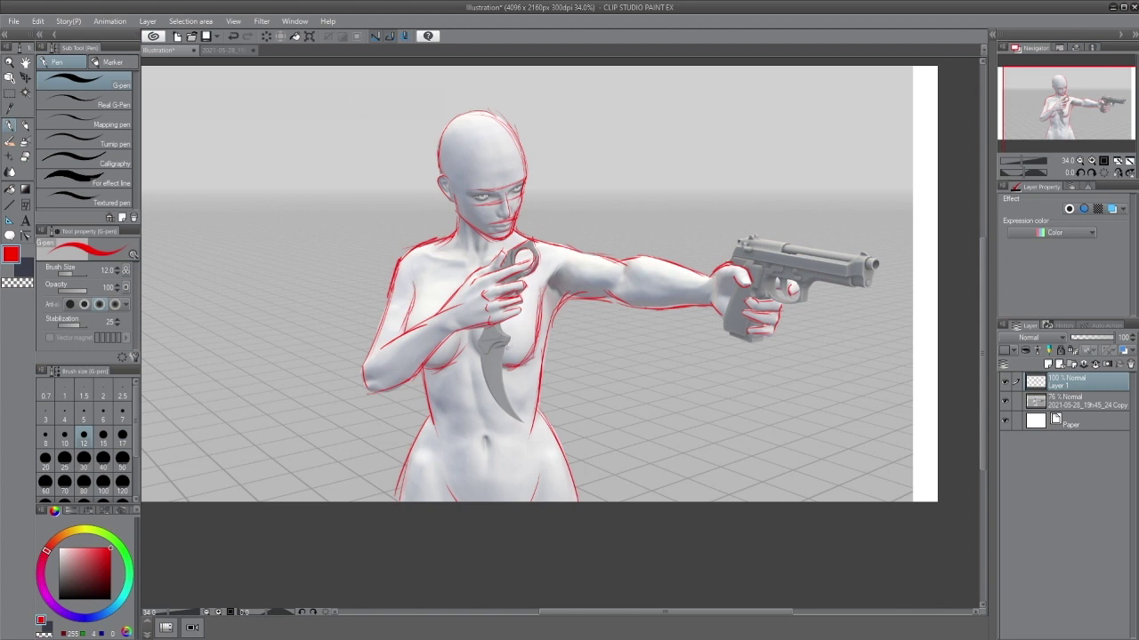
Step: Trace the curved knife blade and the pistol in red over the reference
{"action": "left_click_drag", "start_coordinate": [520, 420], "coordinate": [478, 364]}
{"action": "mouse_move", "coordinate": [730, 291]}
{"action": "left_mouse_down"}
{"action": "mouse_move", "coordinate": [722, 322]}
{"action": "mouse_move", "coordinate": [765, 345]}
{"action": "left_mouse_up"}
{"action": "left_click_drag", "start_coordinate": [725, 264], "coordinate": [741, 240]}
{"action": "mouse_move", "coordinate": [863, 255]}
{"action": "left_mouse_down"}
{"action": "mouse_move", "coordinate": [870, 287]}
{"action": "mouse_move", "coordinate": [875, 268]}
{"action": "left_mouse_up"}
{"action": "key", "text": "ctrl+z"}
{"action": "left_click_drag", "start_coordinate": [754, 237], "coordinate": [865, 254]}
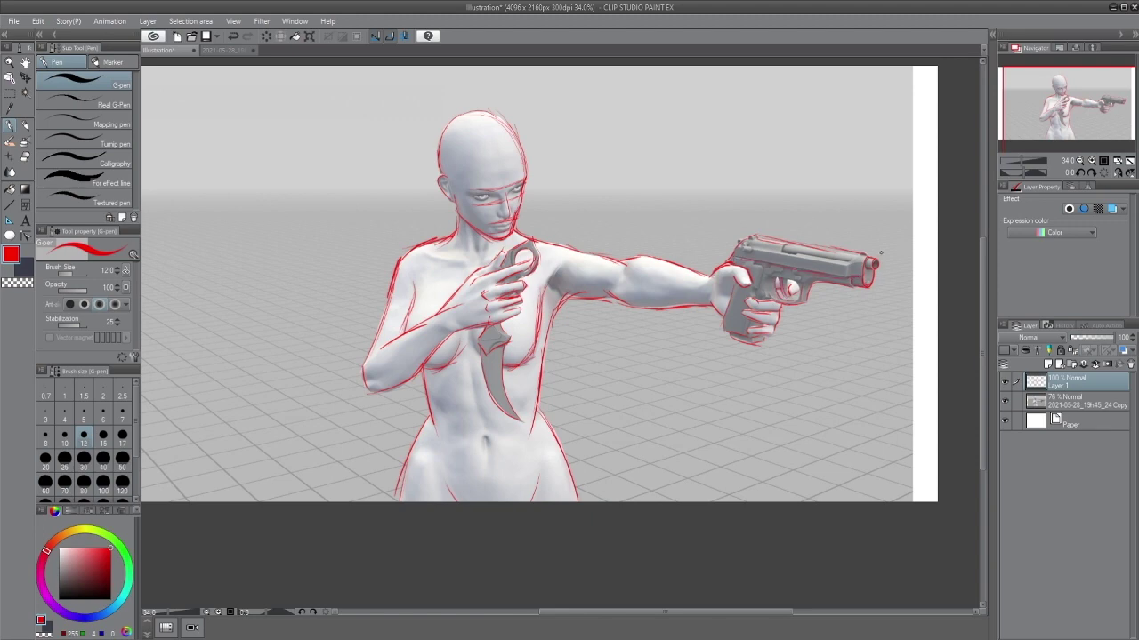
Step: Add a new layer above the red sketch and hide the reference image layer
{"action": "left_click", "coordinate": [1005, 402]}
{"action": "left_click", "coordinate": [1005, 402]}
{"action": "left_click", "coordinate": [1005, 402]}
{"action": "left_click", "coordinate": [1005, 402]}
{"action": "key", "text": "ctrl+shift+n"}
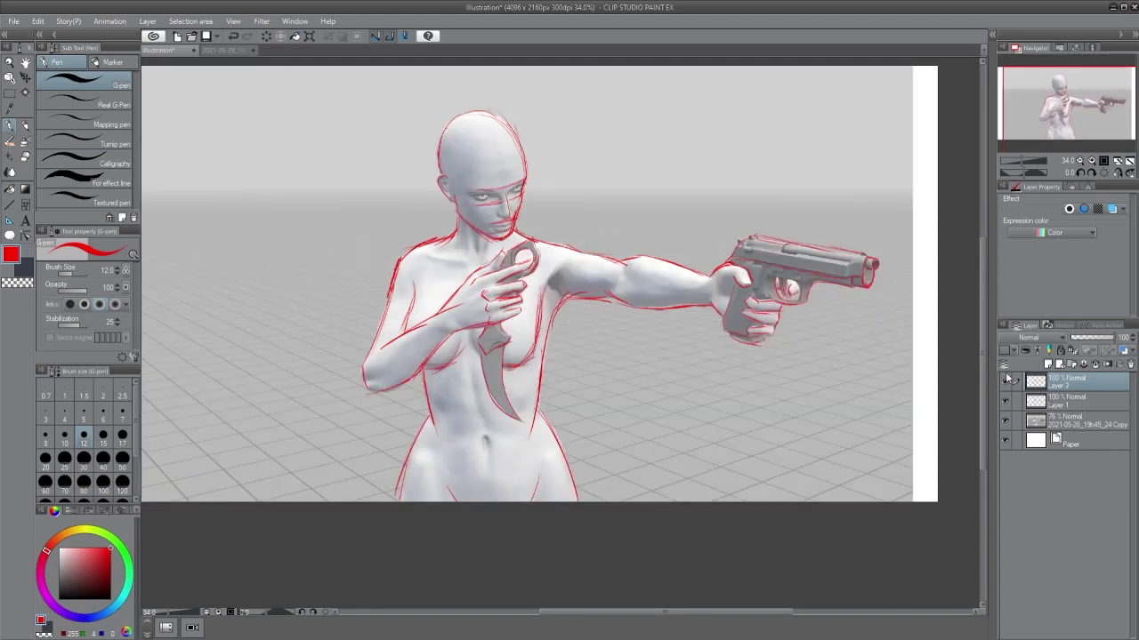
{"action": "left_click", "coordinate": [1006, 420]}
Step: Switch the drawing colour to black, set Layer 1's opacity to 74% and make Layer 2 active again
{"action": "key", "text": "x"}
{"action": "left_click_drag", "start_coordinate": [550, 236], "coordinate": [629, 380]}
{"action": "scroll", "coordinate": [575, 303], "scroll_direction": "up", "scroll_amount": 2}
{"action": "left_click", "coordinate": [1094, 400]}
{"action": "left_click_drag", "start_coordinate": [1112, 337], "coordinate": [1102, 337]}
{"action": "left_click", "coordinate": [1100, 380]}
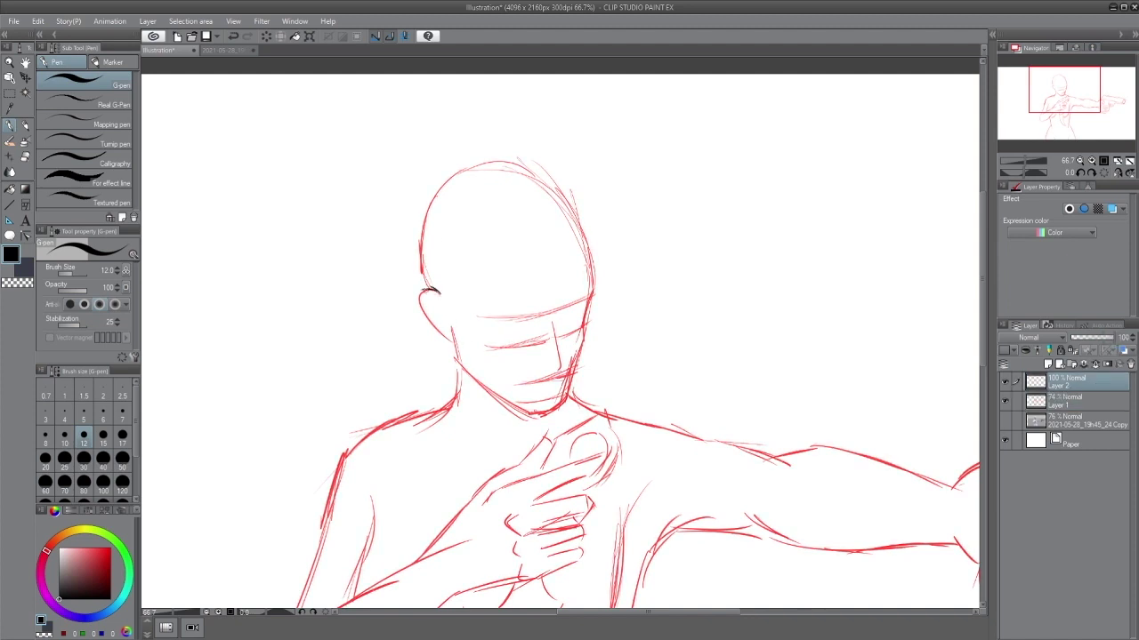
Step: Outline the skull and the far side of the face in black with the Mechanical pencil on Layer 2
{"action": "mouse_move", "coordinate": [427, 289]}
{"action": "left_mouse_down"}
{"action": "mouse_move", "coordinate": [422, 207]}
{"action": "mouse_move", "coordinate": [466, 169]}
{"action": "left_mouse_up"}
{"action": "key", "text": "ctrl+z"}
{"action": "left_click", "coordinate": [25, 125]}
{"action": "left_click_drag", "start_coordinate": [428, 279], "coordinate": [436, 192]}
{"action": "mouse_move", "coordinate": [427, 272]}
{"action": "left_mouse_down"}
{"action": "mouse_move", "coordinate": [423, 243]}
{"action": "mouse_move", "coordinate": [454, 174]}
{"action": "left_mouse_up"}
{"action": "left_click_drag", "start_coordinate": [592, 290], "coordinate": [572, 392]}
{"action": "mouse_move", "coordinate": [581, 345]}
{"action": "left_mouse_down"}
{"action": "mouse_move", "coordinate": [536, 414]}
{"action": "mouse_move", "coordinate": [553, 413]}
{"action": "left_mouse_up"}
{"action": "left_click_drag", "start_coordinate": [593, 307], "coordinate": [580, 229]}
{"action": "mouse_move", "coordinate": [589, 260]}
{"action": "left_mouse_down"}
{"action": "mouse_move", "coordinate": [509, 166]}
{"action": "mouse_move", "coordinate": [550, 188]}
{"action": "left_mouse_up"}
{"action": "left_click_drag", "start_coordinate": [562, 178], "coordinate": [436, 205]}
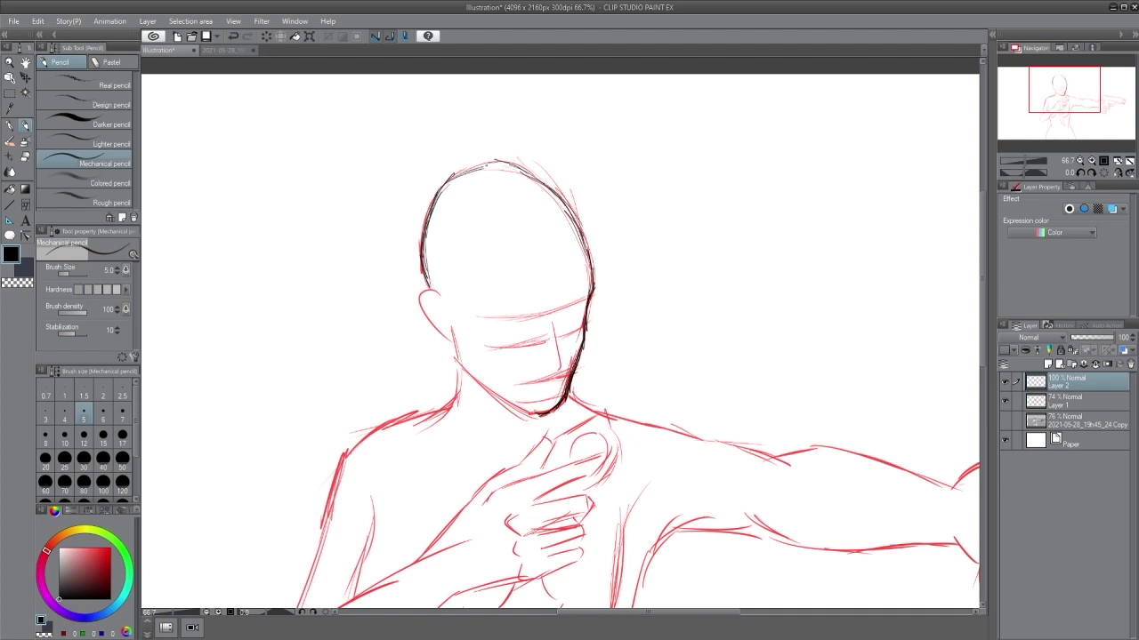
{"action": "left_click_drag", "start_coordinate": [535, 163], "coordinate": [457, 176]}
{"action": "left_click_drag", "start_coordinate": [496, 165], "coordinate": [436, 201]}
Step: Draw the near jawline down to the chin and the ear with its inner folds in black
{"action": "left_click_drag", "start_coordinate": [450, 331], "coordinate": [472, 369]}
{"action": "left_click_drag", "start_coordinate": [452, 361], "coordinate": [543, 415]}
{"action": "left_click_drag", "start_coordinate": [434, 290], "coordinate": [418, 308]}
{"action": "mouse_move", "coordinate": [420, 310]}
{"action": "left_mouse_down"}
{"action": "mouse_move", "coordinate": [451, 343]}
{"action": "mouse_move", "coordinate": [440, 326]}
{"action": "left_mouse_up"}
{"action": "left_click_drag", "start_coordinate": [438, 313], "coordinate": [445, 329]}
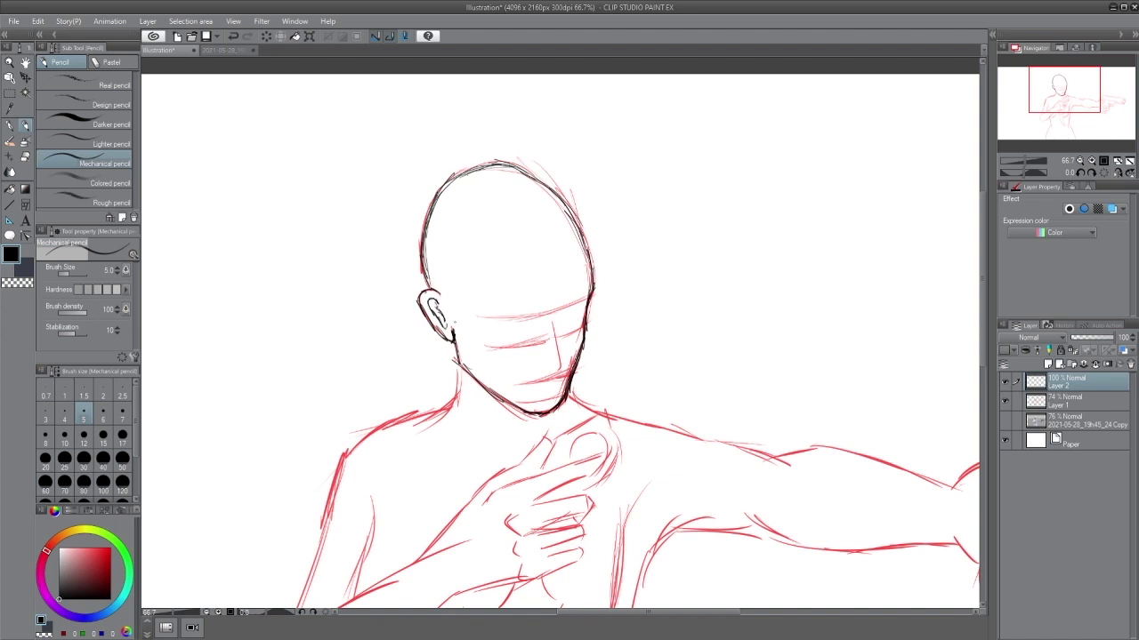
Step: Draw the far eye, the nose line and the nostril on the red face guides
{"action": "mouse_move", "coordinate": [553, 317]}
{"action": "left_mouse_down"}
{"action": "mouse_move", "coordinate": [589, 300]}
{"action": "mouse_move", "coordinate": [566, 329]}
{"action": "left_mouse_up"}
{"action": "left_click_drag", "start_coordinate": [588, 304], "coordinate": [568, 325]}
{"action": "left_click_drag", "start_coordinate": [580, 305], "coordinate": [558, 372]}
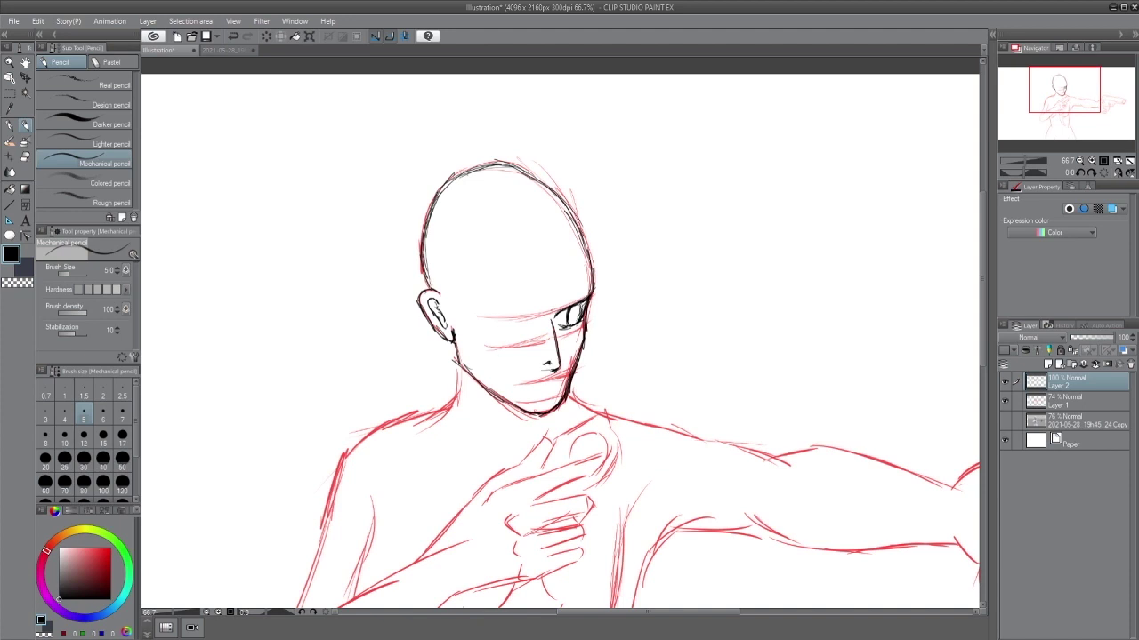
Step: Set the pencil size to 6 and draw short mouth lines above the chin
{"action": "key", "text": "bracketright"}
{"action": "key", "text": "ctrl+z"}
{"action": "key", "text": "ctrl+z"}
{"action": "left_click_drag", "start_coordinate": [537, 390], "coordinate": [548, 388]}
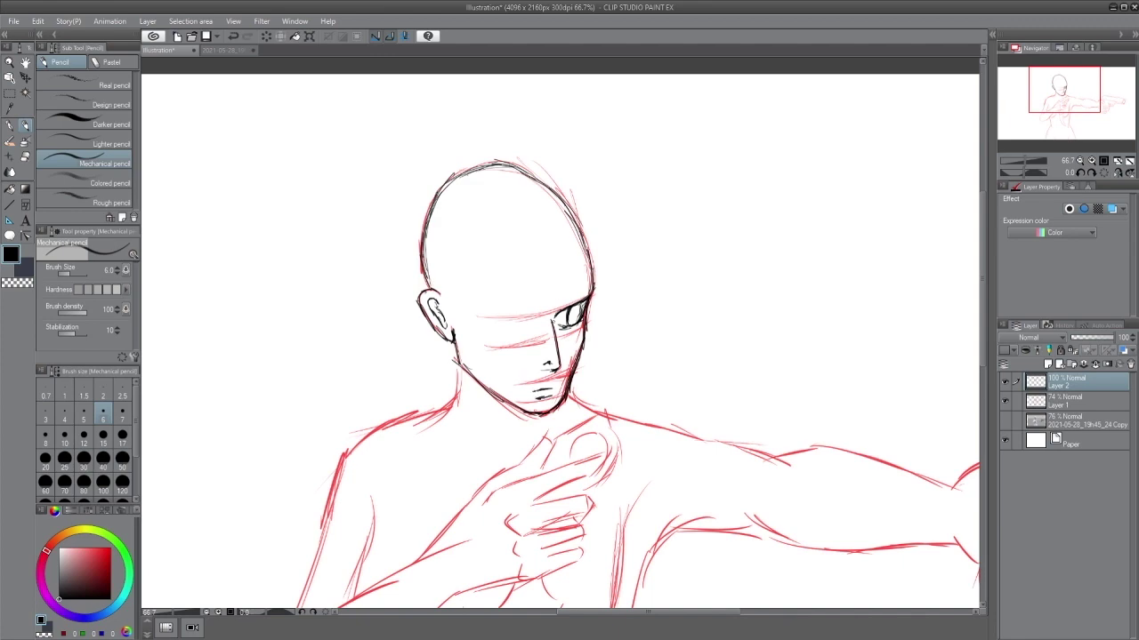
Step: Start the near brow line, flip the canvas view horizontally, and erase the far eye, brow stroke and nostril
{"action": "left_click_drag", "start_coordinate": [528, 319], "coordinate": [486, 316]}
{"action": "key", "text": "h"}
{"action": "left_click_drag", "start_coordinate": [611, 438], "coordinate": [684, 376]}
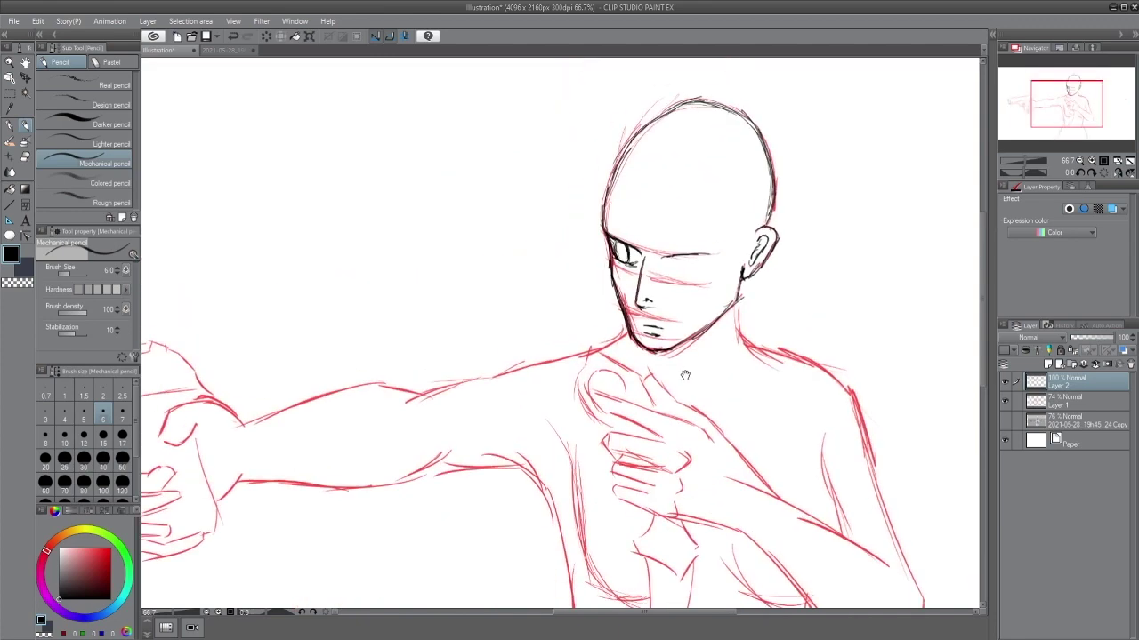
{"action": "key", "text": "e"}
{"action": "mouse_move", "coordinate": [706, 256]}
{"action": "left_mouse_down"}
{"action": "mouse_move", "coordinate": [664, 254]}
{"action": "mouse_move", "coordinate": [628, 226]}
{"action": "mouse_move", "coordinate": [618, 270]}
{"action": "left_mouse_up"}
{"action": "key", "text": "bracketleft"}
{"action": "key", "text": "bracketleft"}
{"action": "key", "text": "bracketleft"}
{"action": "key", "text": "bracketleft"}
{"action": "key", "text": "p"}
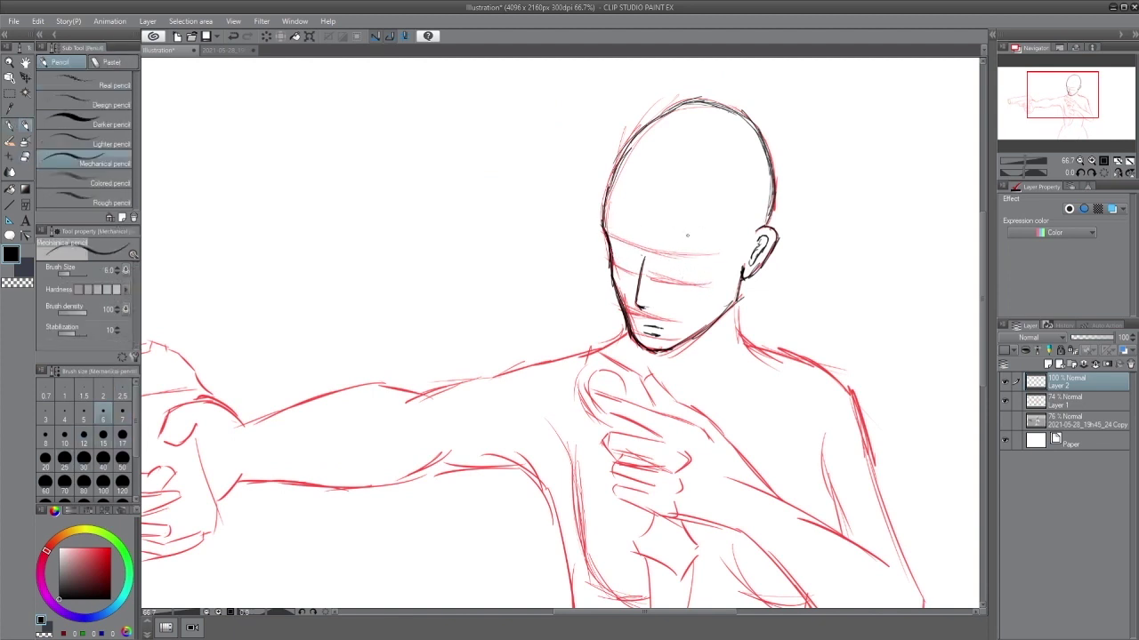
Step: Draw the near eye with a thick upper lash line and an angled eyebrow above it
{"action": "mouse_move", "coordinate": [645, 254]}
{"action": "left_mouse_down"}
{"action": "mouse_move", "coordinate": [710, 246]}
{"action": "mouse_move", "coordinate": [685, 281]}
{"action": "left_mouse_up"}
{"action": "left_click_drag", "start_coordinate": [700, 261], "coordinate": [675, 279]}
{"action": "mouse_move", "coordinate": [654, 256]}
{"action": "left_mouse_down"}
{"action": "mouse_move", "coordinate": [702, 255]}
{"action": "mouse_move", "coordinate": [690, 269]}
{"action": "mouse_move", "coordinate": [673, 257]}
{"action": "mouse_move", "coordinate": [688, 280]}
{"action": "mouse_move", "coordinate": [708, 260]}
{"action": "mouse_move", "coordinate": [690, 278]}
{"action": "mouse_move", "coordinate": [685, 257]}
{"action": "mouse_move", "coordinate": [697, 265]}
{"action": "mouse_move", "coordinate": [683, 279]}
{"action": "left_mouse_up"}
{"action": "key", "text": "e"}
{"action": "key", "text": "p"}
{"action": "left_click_drag", "start_coordinate": [705, 258], "coordinate": [692, 261]}
{"action": "key", "text": "e"}
{"action": "key", "text": "p"}
{"action": "key", "text": "p"}
{"action": "mouse_move", "coordinate": [706, 253]}
{"action": "left_mouse_down"}
{"action": "mouse_move", "coordinate": [691, 259]}
{"action": "mouse_move", "coordinate": [669, 243]}
{"action": "mouse_move", "coordinate": [714, 234]}
{"action": "left_mouse_up"}
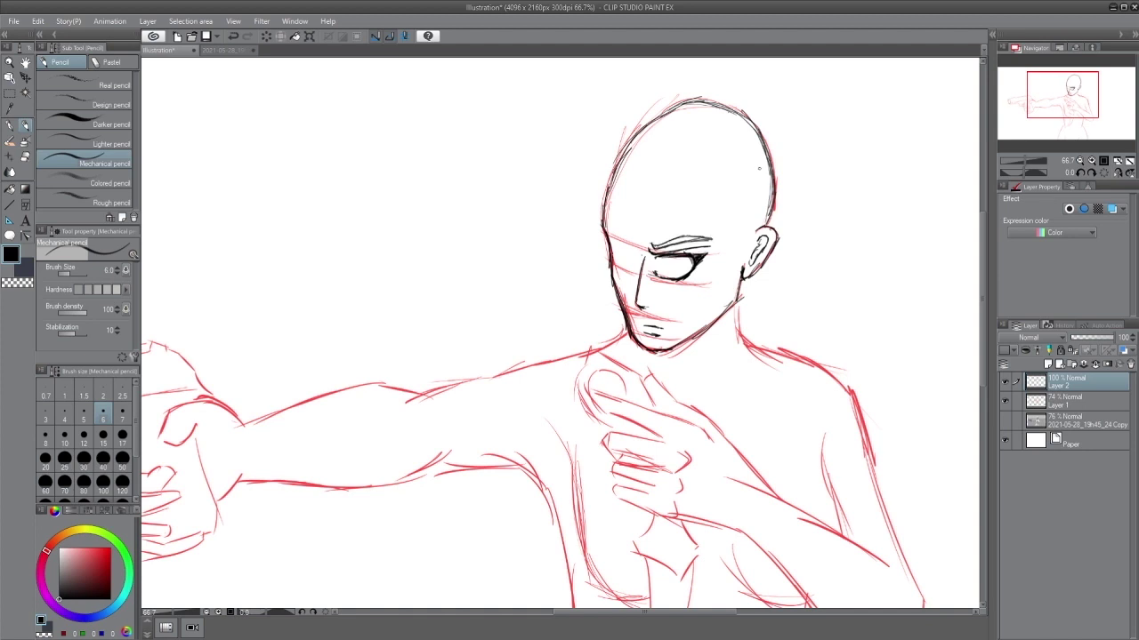
Step: Undo the last eyebrow strokes and redraw the near eyebrow closer to the eye
{"action": "key", "text": "ctrl+z"}
{"action": "key", "text": "ctrl+z"}
{"action": "key", "text": "ctrl+z"}
{"action": "key", "text": "ctrl+z"}
{"action": "left_click_drag", "start_coordinate": [649, 251], "coordinate": [717, 245]}
Step: Lasso the near eye and eyebrow, copy them to a new layer and shift the copy toward the far side
{"action": "left_click", "coordinate": [9, 93]}
{"action": "mouse_move", "coordinate": [648, 256]}
{"action": "left_mouse_down"}
{"action": "mouse_move", "coordinate": [655, 289]}
{"action": "mouse_move", "coordinate": [646, 250]}
{"action": "left_mouse_up"}
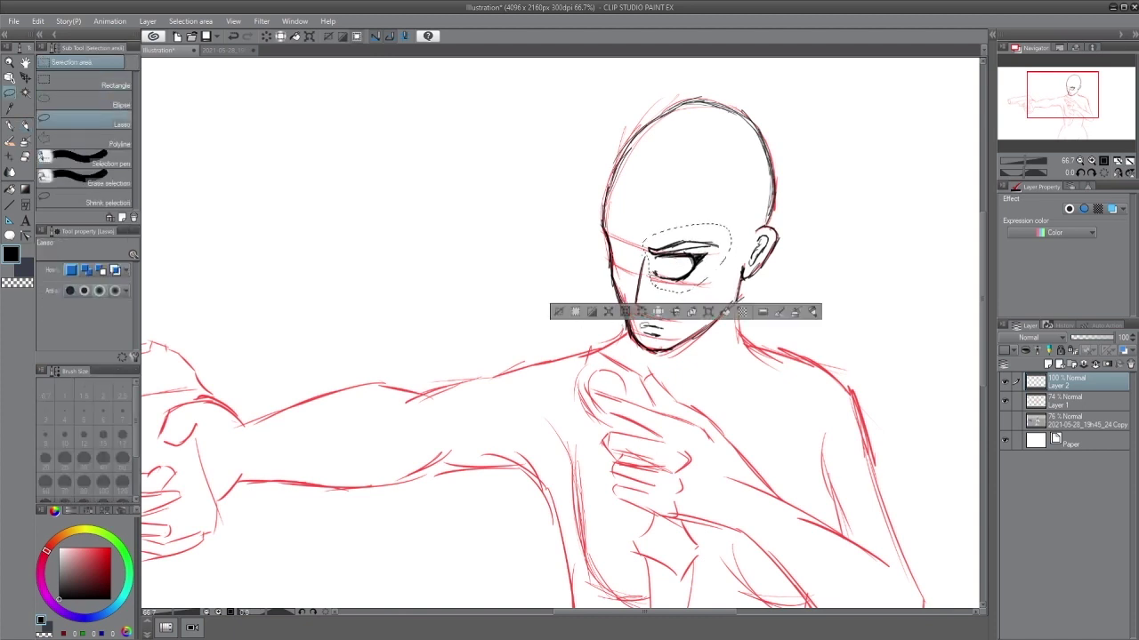
{"action": "left_click", "coordinate": [691, 311]}
{"action": "left_click", "coordinate": [26, 77]}
{"action": "left_click_drag", "start_coordinate": [729, 311], "coordinate": [671, 305]}
Step: Mirror the copied eye and brow, scale them to 88, and rotate and position them on the far side of the face
{"action": "left_click", "coordinate": [37, 20]}
{"action": "left_click", "coordinate": [297, 350]}
{"action": "mouse_move", "coordinate": [678, 233]}
{"action": "left_mouse_down"}
{"action": "mouse_move", "coordinate": [656, 274]}
{"action": "mouse_move", "coordinate": [628, 257]}
{"action": "mouse_move", "coordinate": [671, 250]}
{"action": "left_mouse_up"}
{"action": "left_click_drag", "start_coordinate": [624, 291], "coordinate": [638, 271]}
{"action": "left_click_drag", "start_coordinate": [661, 229], "coordinate": [665, 230]}
{"action": "left_click_drag", "start_coordinate": [630, 276], "coordinate": [622, 276]}
{"action": "left_click_drag", "start_coordinate": [676, 147], "coordinate": [682, 177]}
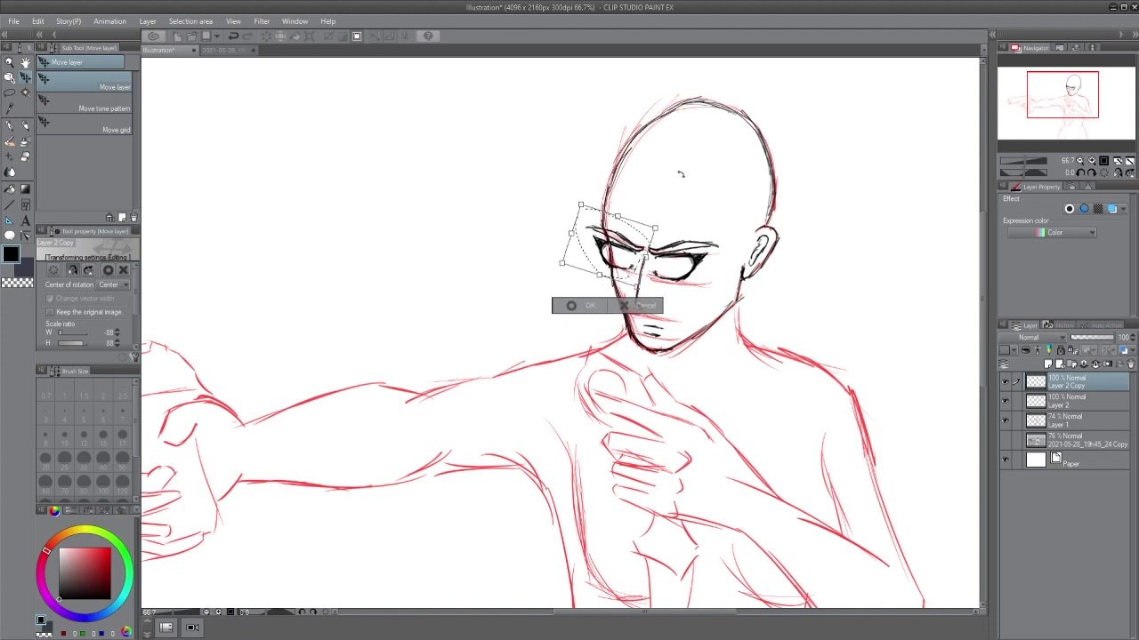
{"action": "key", "text": "Return"}
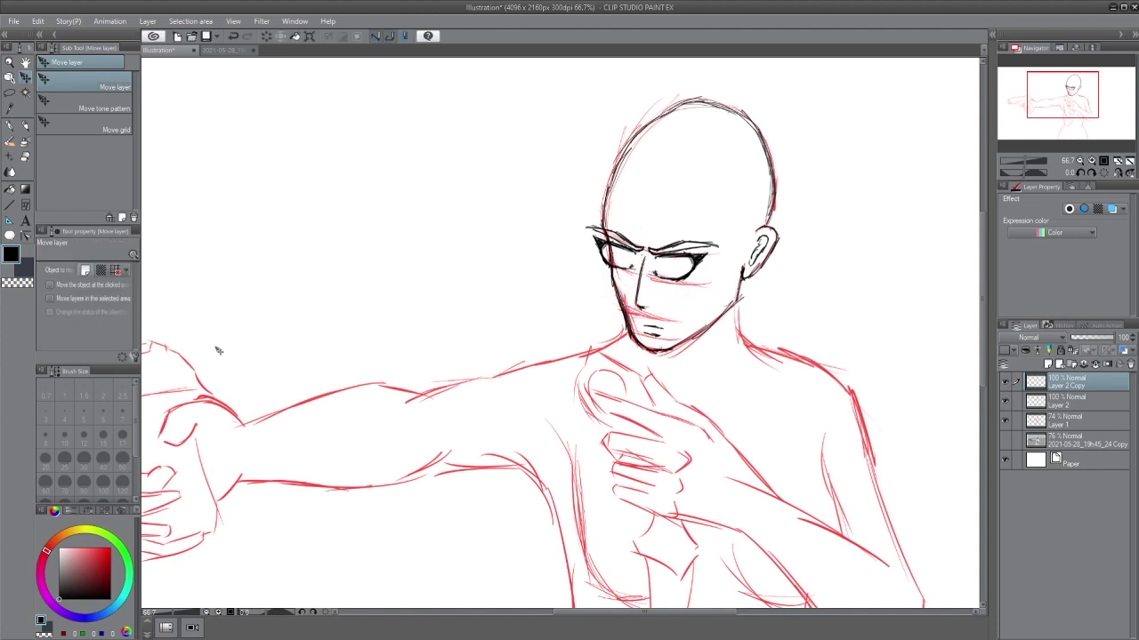
Step: Erase the parts of the copied eye and eyebrow that extend past the face outline
{"action": "key", "text": "e"}
{"action": "mouse_move", "coordinate": [590, 229]}
{"action": "left_mouse_down"}
{"action": "mouse_move", "coordinate": [607, 261]}
{"action": "mouse_move", "coordinate": [604, 242]}
{"action": "left_mouse_up"}
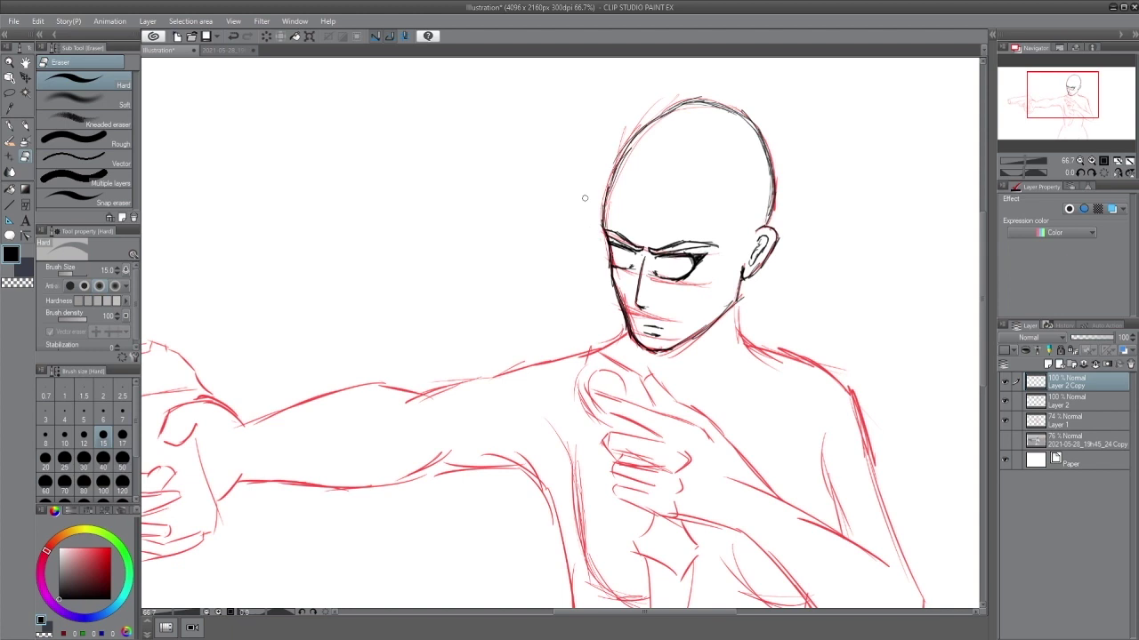
{"action": "key", "text": "p"}
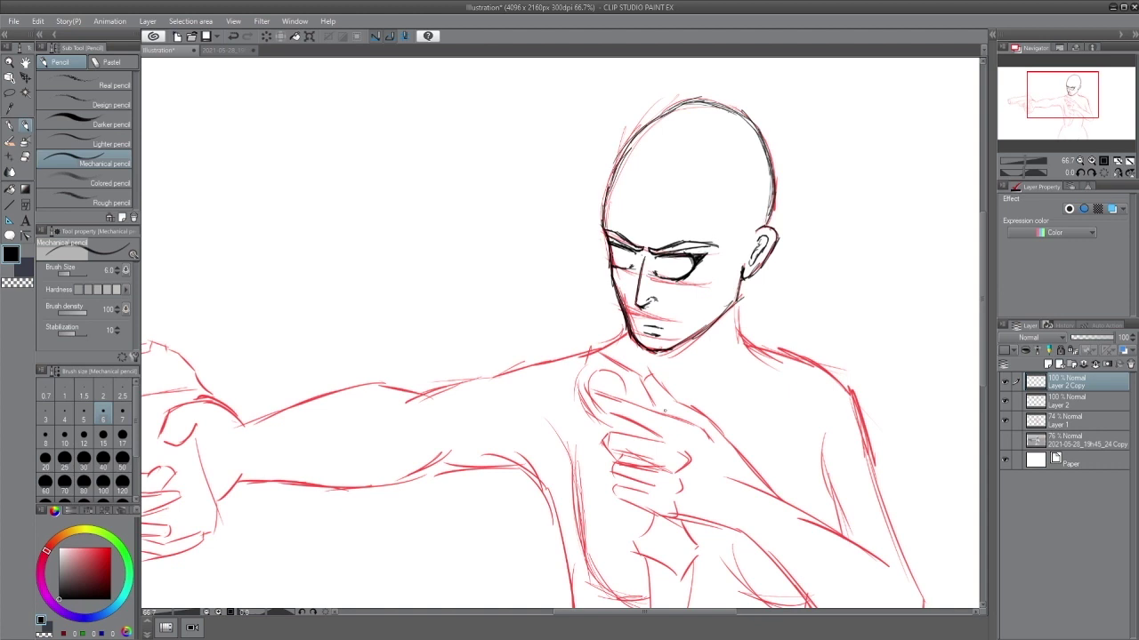
Step: Merge the copied eye layer into Layer 2 and reinforce the face and jaw outline with the pencil
{"action": "left_click", "coordinate": [1084, 366]}
{"action": "key", "text": "e"}
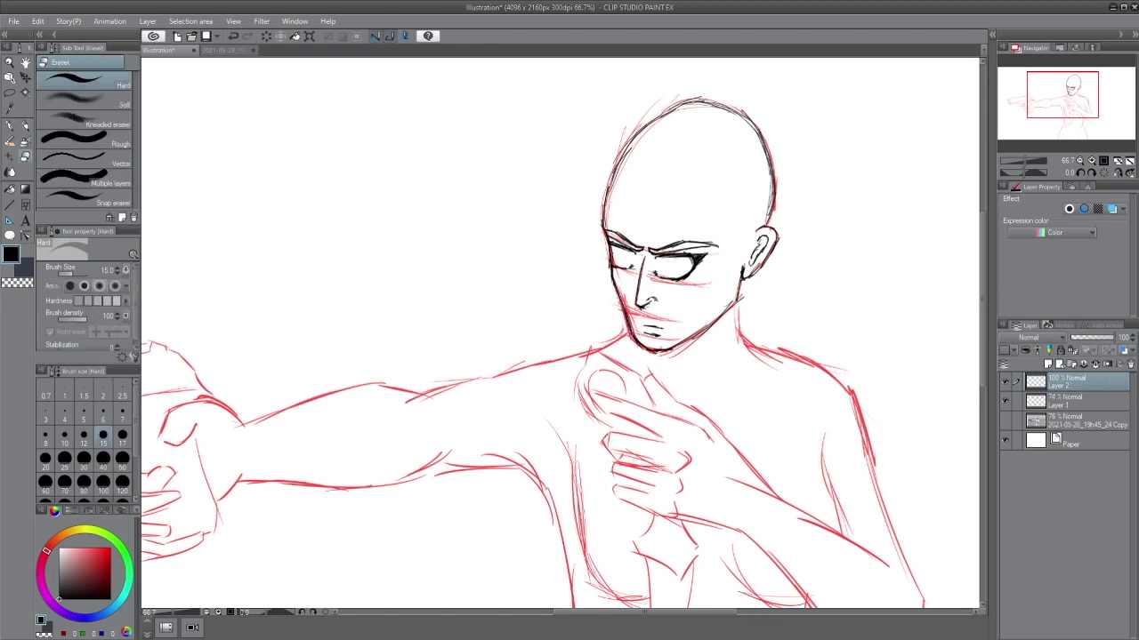
{"action": "key", "text": "p"}
{"action": "mouse_move", "coordinate": [609, 246]}
{"action": "left_mouse_down"}
{"action": "mouse_move", "coordinate": [623, 325]}
{"action": "mouse_move", "coordinate": [655, 351]}
{"action": "mouse_move", "coordinate": [738, 300]}
{"action": "left_mouse_up"}
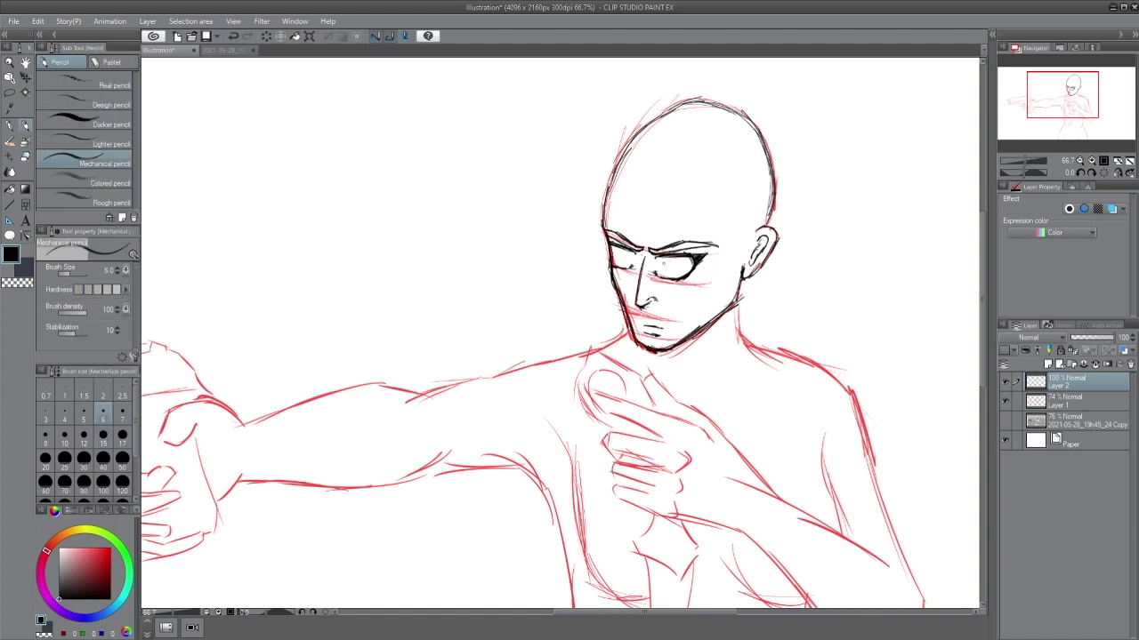
Step: Thin out and redraw the nose, and replace the mouth with a downturned frown
{"action": "key", "text": "e"}
{"action": "left_click_drag", "start_coordinate": [656, 302], "coordinate": [635, 306]}
{"action": "left_click_drag", "start_coordinate": [640, 258], "coordinate": [636, 313]}
{"action": "key", "text": "p"}
{"action": "key", "text": "p"}
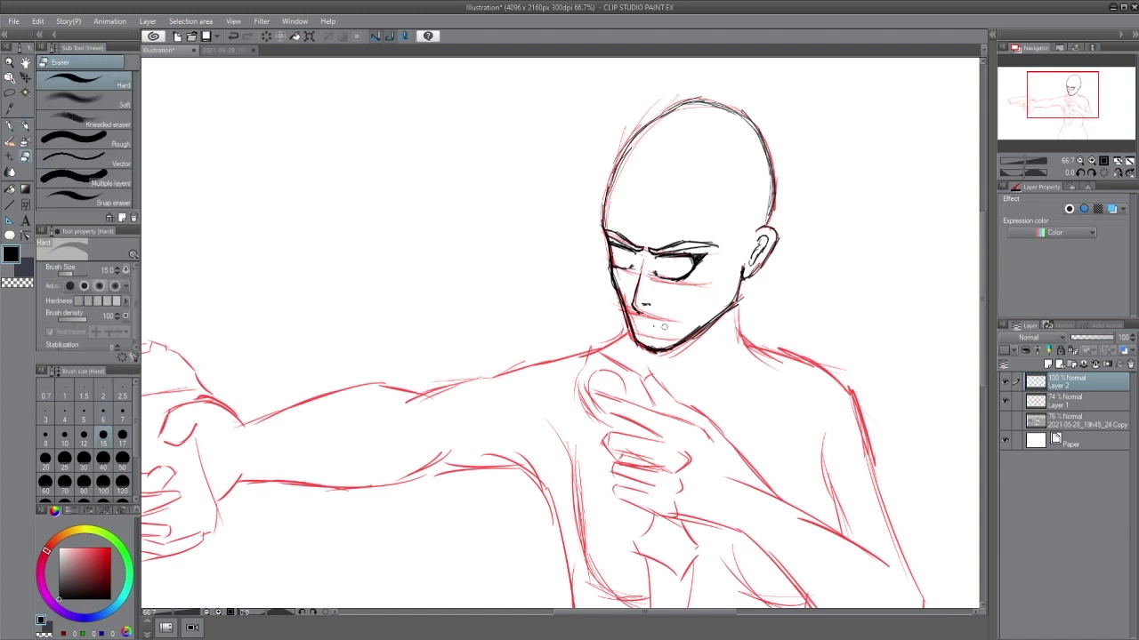
{"action": "key", "text": "p"}
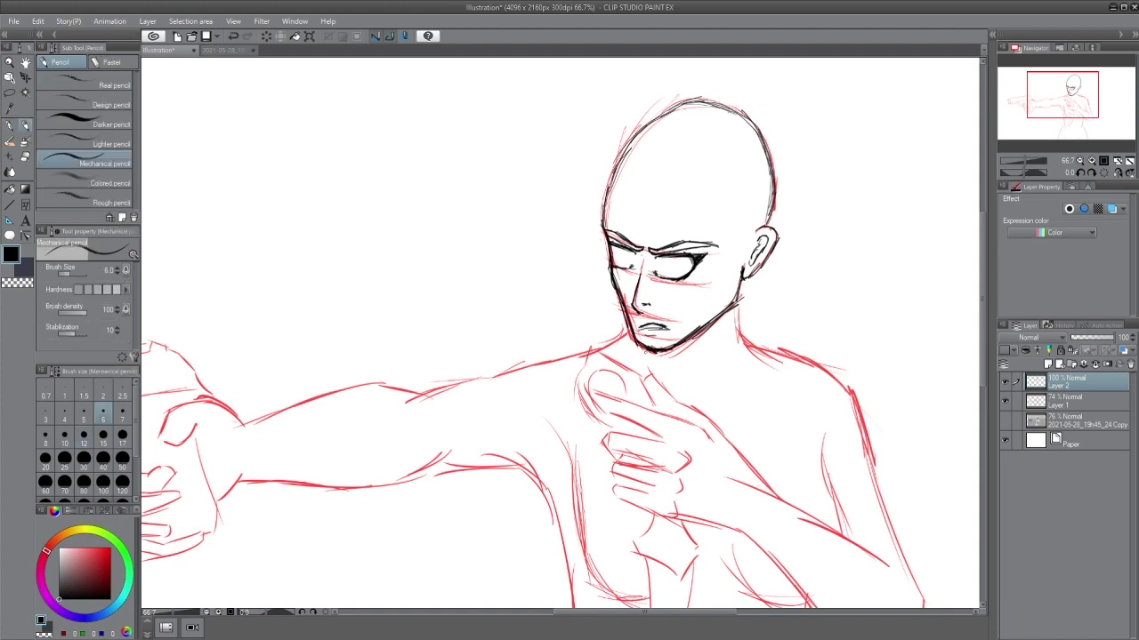
Step: Erase the frown and compare the mouth area against the 3D reference
{"action": "key", "text": "e"}
{"action": "left_click_drag", "start_coordinate": [642, 327], "coordinate": [664, 328]}
{"action": "key", "text": "p"}
{"action": "key", "text": "p"}
{"action": "key", "text": "e"}
{"action": "left_click_drag", "start_coordinate": [661, 325], "coordinate": [656, 331]}
{"action": "left_click", "coordinate": [1005, 423]}
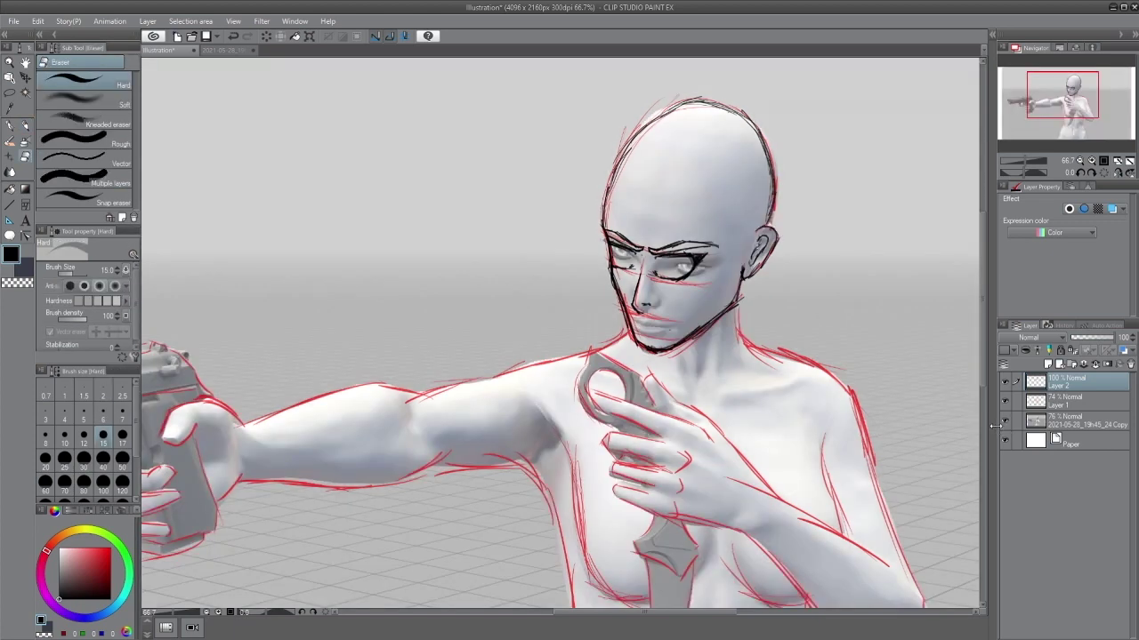
{"action": "left_click", "coordinate": [1004, 423]}
Step: Redraw the mouth with the pencil as a short, nearly straight line
{"action": "key", "text": "p"}
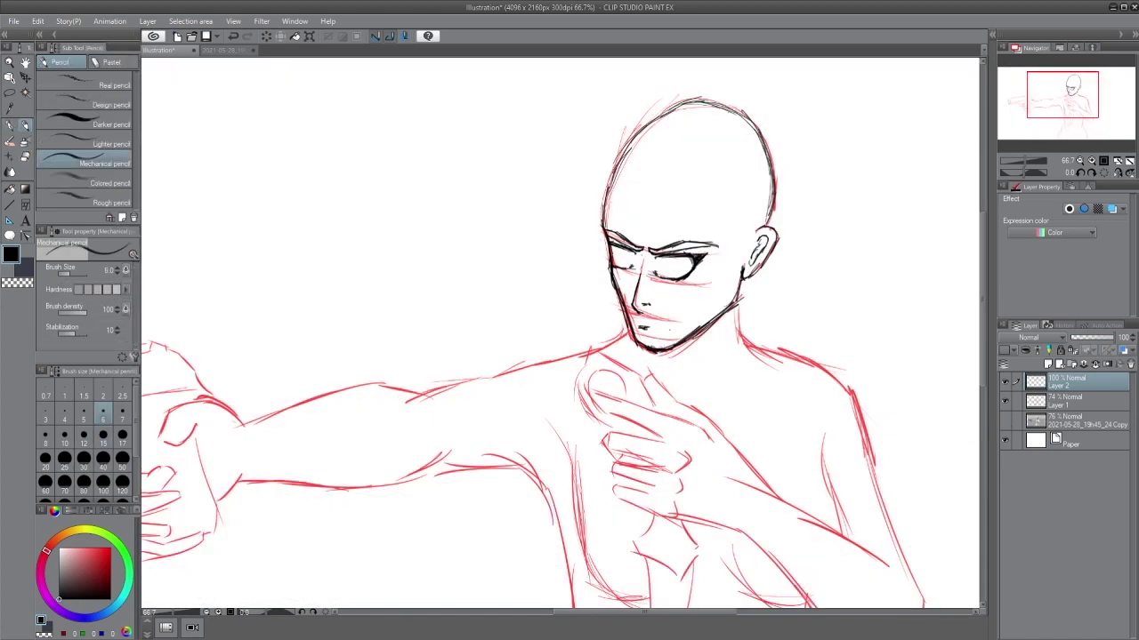
{"action": "key", "text": "p"}
{"action": "key", "text": "p"}
{"action": "key", "text": "p"}
{"action": "key", "text": "ctrl+z"}
{"action": "key", "text": "ctrl+z"}
{"action": "key", "text": "ctrl+z"}
{"action": "key", "text": "ctrl+z"}
{"action": "key", "text": "ctrl+z"}
Step: Outline the neck, shoulder and outer upper arm on the knife side in black pencil over the red sketch
{"action": "left_click_drag", "start_coordinate": [736, 384], "coordinate": [750, 345]}
{"action": "mouse_move", "coordinate": [752, 265]}
{"action": "left_mouse_down"}
{"action": "mouse_move", "coordinate": [763, 327]}
{"action": "mouse_move", "coordinate": [824, 316]}
{"action": "mouse_move", "coordinate": [848, 346]}
{"action": "left_mouse_up"}
{"action": "mouse_move", "coordinate": [832, 334]}
{"action": "left_mouse_down"}
{"action": "mouse_move", "coordinate": [876, 384]}
{"action": "mouse_move", "coordinate": [892, 447]}
{"action": "left_mouse_up"}
{"action": "left_click_drag", "start_coordinate": [914, 454], "coordinate": [867, 289]}
{"action": "left_click_drag", "start_coordinate": [877, 365], "coordinate": [882, 448]}
{"action": "left_click_drag", "start_coordinate": [892, 399], "coordinate": [878, 450]}
Step: Outline the bent forearm and the upper contour of the hand holding the knife in black pencil
{"action": "left_click_drag", "start_coordinate": [856, 375], "coordinate": [717, 257]}
{"action": "left_click_drag", "start_coordinate": [623, 169], "coordinate": [736, 286]}
{"action": "left_click_drag", "start_coordinate": [622, 167], "coordinate": [619, 187]}
{"action": "left_click_drag", "start_coordinate": [618, 173], "coordinate": [625, 207]}
{"action": "left_click_drag", "start_coordinate": [627, 176], "coordinate": [717, 261]}
{"action": "mouse_move", "coordinate": [560, 188]}
{"action": "left_mouse_down"}
{"action": "mouse_move", "coordinate": [678, 234]}
{"action": "mouse_move", "coordinate": [663, 222]}
{"action": "left_mouse_up"}
{"action": "left_click_drag", "start_coordinate": [660, 251], "coordinate": [644, 308]}
Step: Outline the curled fingers and the knife's finger ring, and finish the forearm down to the elbow
{"action": "mouse_move", "coordinate": [578, 228]}
{"action": "left_mouse_down"}
{"action": "mouse_move", "coordinate": [632, 236]}
{"action": "mouse_move", "coordinate": [581, 255]}
{"action": "mouse_move", "coordinate": [636, 263]}
{"action": "mouse_move", "coordinate": [582, 276]}
{"action": "left_mouse_up"}
{"action": "left_click_drag", "start_coordinate": [586, 258], "coordinate": [629, 267]}
{"action": "mouse_move", "coordinate": [583, 272]}
{"action": "left_mouse_down"}
{"action": "mouse_move", "coordinate": [624, 284]}
{"action": "mouse_move", "coordinate": [636, 311]}
{"action": "mouse_move", "coordinate": [711, 327]}
{"action": "mouse_move", "coordinate": [624, 280]}
{"action": "left_mouse_up"}
{"action": "left_click_drag", "start_coordinate": [712, 329], "coordinate": [772, 393]}
{"action": "left_click_drag", "start_coordinate": [796, 383], "coordinate": [676, 249]}
{"action": "left_click_drag", "start_coordinate": [655, 261], "coordinate": [756, 318]}
{"action": "left_click_drag", "start_coordinate": [569, 204], "coordinate": [768, 381]}
{"action": "mouse_move", "coordinate": [633, 207]}
{"action": "left_mouse_down"}
{"action": "mouse_move", "coordinate": [626, 228]}
{"action": "mouse_move", "coordinate": [662, 270]}
{"action": "left_mouse_up"}
{"action": "mouse_move", "coordinate": [628, 218]}
{"action": "left_mouse_down"}
{"action": "mouse_move", "coordinate": [639, 188]}
{"action": "mouse_move", "coordinate": [687, 215]}
{"action": "mouse_move", "coordinate": [705, 249]}
{"action": "mouse_move", "coordinate": [643, 249]}
{"action": "mouse_move", "coordinate": [673, 224]}
{"action": "mouse_move", "coordinate": [642, 213]}
{"action": "left_mouse_up"}
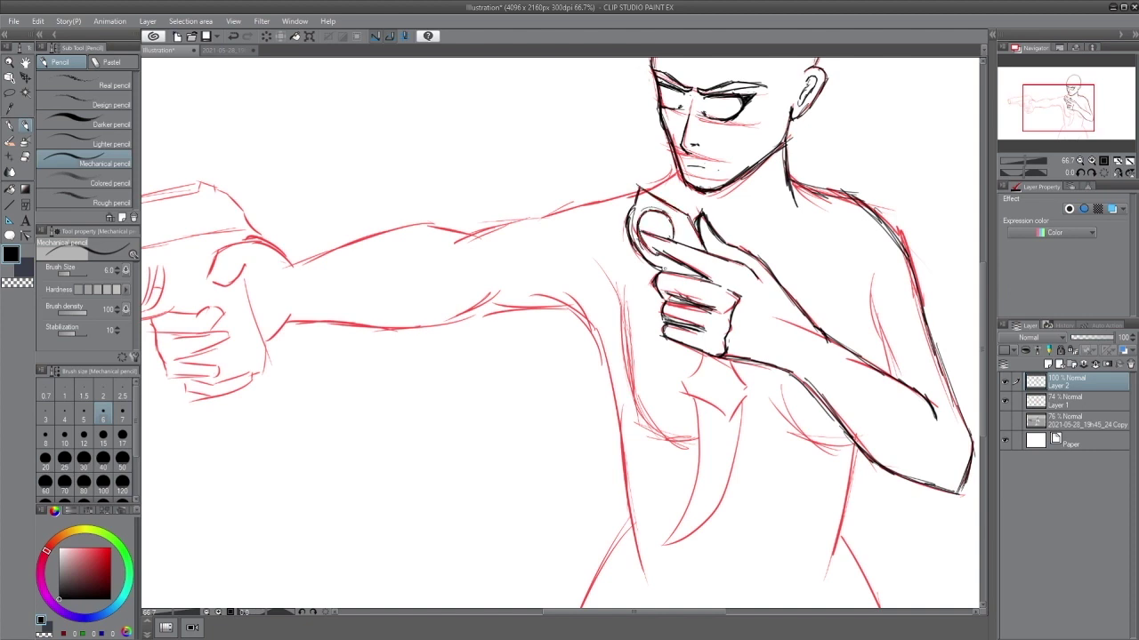
Step: Trace the knife's guard and curved blade in black, undoing the stray lines inside the blade
{"action": "mouse_move", "coordinate": [701, 349]}
{"action": "left_mouse_down"}
{"action": "mouse_move", "coordinate": [681, 383]}
{"action": "mouse_move", "coordinate": [690, 393]}
{"action": "left_mouse_up"}
{"action": "mouse_move", "coordinate": [728, 359]}
{"action": "left_mouse_down"}
{"action": "mouse_move", "coordinate": [749, 388]}
{"action": "mouse_move", "coordinate": [695, 450]}
{"action": "left_mouse_up"}
{"action": "left_click_drag", "start_coordinate": [680, 523], "coordinate": [662, 546]}
{"action": "mouse_move", "coordinate": [700, 407]}
{"action": "left_mouse_down"}
{"action": "mouse_move", "coordinate": [665, 542]}
{"action": "mouse_move", "coordinate": [710, 519]}
{"action": "left_mouse_up"}
{"action": "mouse_move", "coordinate": [742, 399]}
{"action": "left_mouse_down"}
{"action": "mouse_move", "coordinate": [729, 475]}
{"action": "mouse_move", "coordinate": [694, 530]}
{"action": "mouse_move", "coordinate": [710, 470]}
{"action": "mouse_move", "coordinate": [681, 538]}
{"action": "left_mouse_up"}
{"action": "left_click_drag", "start_coordinate": [708, 473], "coordinate": [690, 525]}
{"action": "key", "text": "ctrl+z"}
{"action": "key", "text": "ctrl+z"}
{"action": "key", "text": "ctrl+z"}
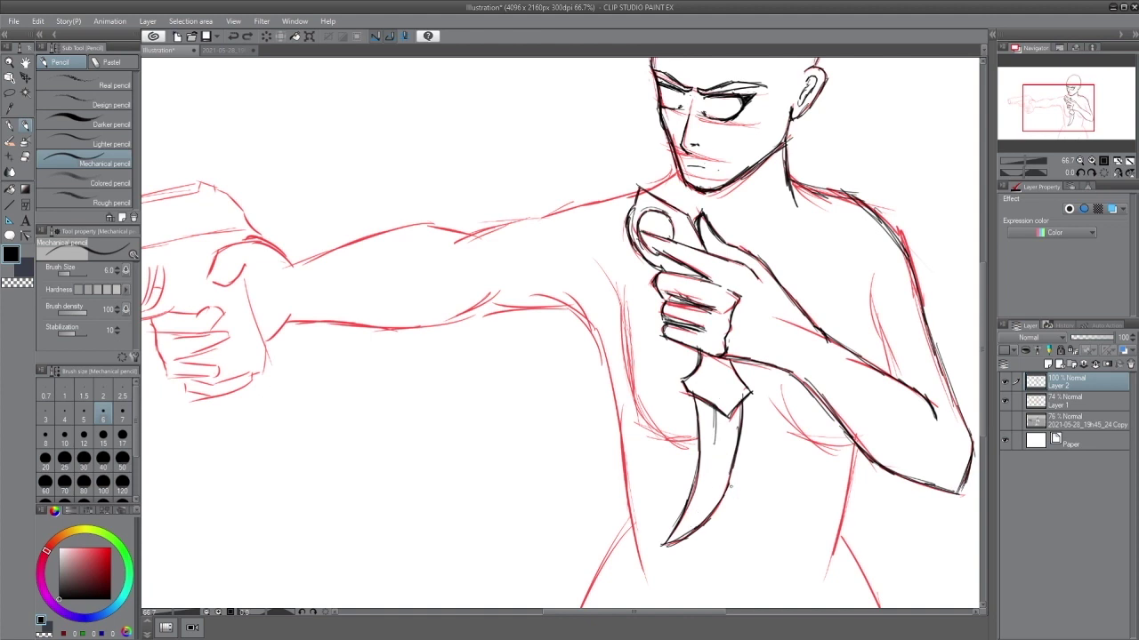
Step: Draw the ridge line along the inside of the blade and the small notch detail above the guard
{"action": "mouse_move", "coordinate": [726, 418]}
{"action": "left_mouse_down"}
{"action": "mouse_move", "coordinate": [711, 486]}
{"action": "mouse_move", "coordinate": [667, 542]}
{"action": "left_mouse_up"}
{"action": "left_click_drag", "start_coordinate": [725, 454], "coordinate": [674, 539]}
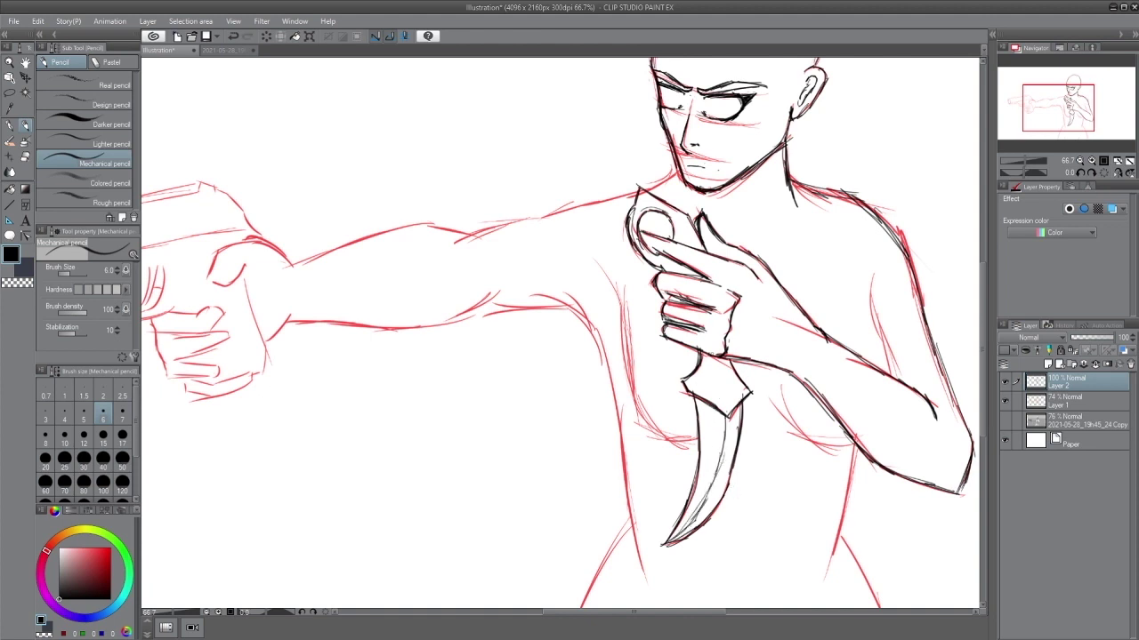
{"action": "left_click_drag", "start_coordinate": [717, 363], "coordinate": [706, 381]}
{"action": "mouse_move", "coordinate": [722, 374]}
{"action": "left_mouse_down"}
{"action": "mouse_move", "coordinate": [710, 386]}
{"action": "mouse_move", "coordinate": [726, 378]}
{"action": "left_mouse_up"}
{"action": "left_click_drag", "start_coordinate": [734, 373], "coordinate": [720, 384]}
Step: Outline the extended arm from shoulder to wrist in black pencil, flipping the canvas horizontally to finish it
{"action": "left_click_drag", "start_coordinate": [623, 415], "coordinate": [742, 472]}
{"action": "left_click_drag", "start_coordinate": [795, 227], "coordinate": [768, 248]}
{"action": "left_click_drag", "start_coordinate": [596, 290], "coordinate": [715, 262]}
{"action": "left_click_drag", "start_coordinate": [669, 271], "coordinate": [758, 250]}
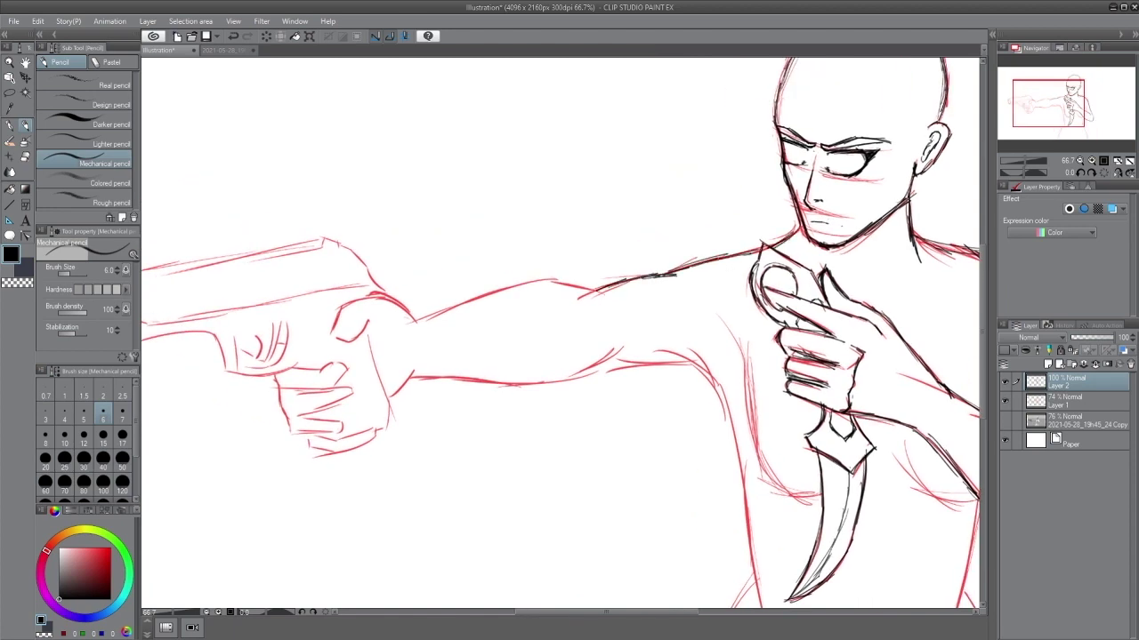
{"action": "key", "text": "h"}
{"action": "left_click_drag", "start_coordinate": [734, 387], "coordinate": [572, 384]}
{"action": "mouse_move", "coordinate": [569, 297]}
{"action": "left_mouse_down"}
{"action": "mouse_move", "coordinate": [639, 278]}
{"action": "mouse_move", "coordinate": [770, 322]}
{"action": "left_mouse_up"}
{"action": "mouse_move", "coordinate": [558, 345]}
{"action": "left_mouse_down"}
{"action": "mouse_move", "coordinate": [605, 378]}
{"action": "mouse_move", "coordinate": [763, 377]}
{"action": "left_mouse_up"}
{"action": "left_click_drag", "start_coordinate": [486, 363], "coordinate": [569, 354]}
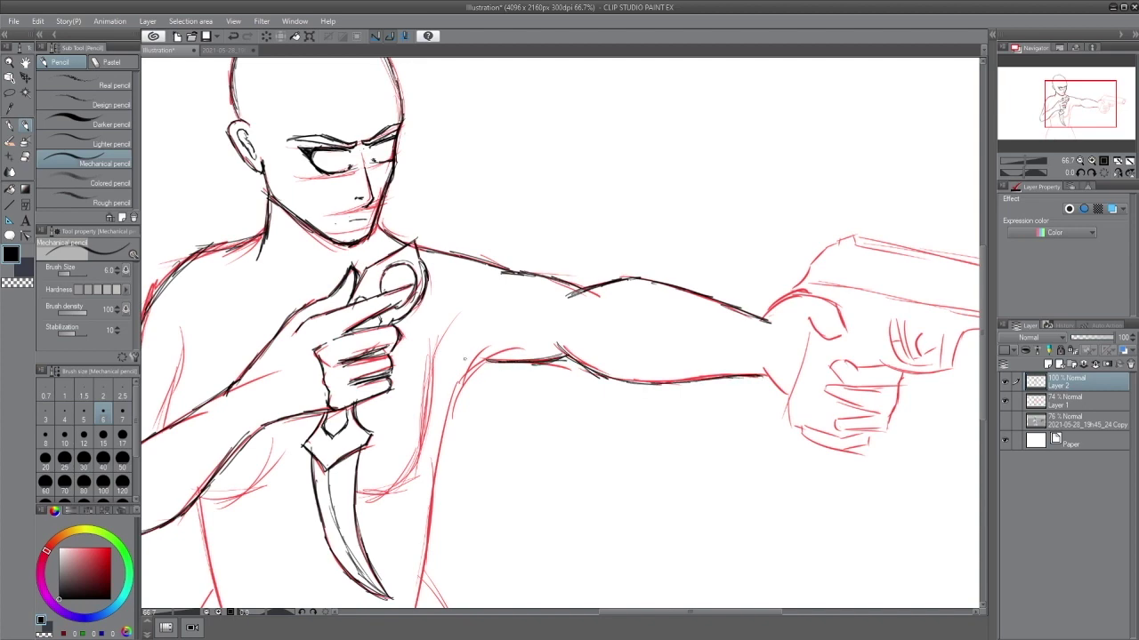
Step: Outline the armpit and the side of the torso below the extended arm
{"action": "left_click_drag", "start_coordinate": [482, 356], "coordinate": [443, 425]}
{"action": "left_click_drag", "start_coordinate": [480, 356], "coordinate": [440, 445]}
{"action": "mouse_move", "coordinate": [463, 384]}
{"action": "left_mouse_down"}
{"action": "mouse_move", "coordinate": [434, 477]}
{"action": "mouse_move", "coordinate": [549, 267]}
{"action": "left_mouse_up"}
{"action": "left_click_drag", "start_coordinate": [497, 298], "coordinate": [473, 430]}
{"action": "left_click_drag", "start_coordinate": [503, 247], "coordinate": [471, 438]}
Step: Outline both sides of the waist and the start of the hips in black pencil
{"action": "left_click_drag", "start_coordinate": [260, 307], "coordinate": [296, 452]}
{"action": "left_click_drag", "start_coordinate": [522, 376], "coordinate": [528, 216]}
{"action": "left_click_drag", "start_coordinate": [491, 233], "coordinate": [570, 409]}
{"action": "left_click_drag", "start_coordinate": [276, 244], "coordinate": [231, 344]}
{"action": "left_click_drag", "start_coordinate": [269, 260], "coordinate": [220, 407]}
{"action": "left_click_drag", "start_coordinate": [310, 368], "coordinate": [334, 410]}
{"action": "left_click_drag", "start_coordinate": [495, 363], "coordinate": [477, 410]}
Step: Trace the chest curves and the inner edge of the bent arm over the red sketch
{"action": "left_click_drag", "start_coordinate": [540, 231], "coordinate": [522, 520]}
{"action": "left_click_drag", "start_coordinate": [502, 260], "coordinate": [466, 352]}
{"action": "left_click_drag", "start_coordinate": [477, 299], "coordinate": [464, 408]}
{"action": "mouse_move", "coordinate": [459, 399]}
{"action": "left_mouse_down"}
{"action": "mouse_move", "coordinate": [404, 440]}
{"action": "mouse_move", "coordinate": [247, 449]}
{"action": "left_mouse_up"}
{"action": "left_click_drag", "start_coordinate": [347, 432], "coordinate": [261, 443]}
{"action": "left_click_drag", "start_coordinate": [230, 277], "coordinate": [208, 373]}
{"action": "left_click_drag", "start_coordinate": [224, 308], "coordinate": [204, 376]}
{"action": "left_click_drag", "start_coordinate": [365, 433], "coordinate": [253, 443]}
{"action": "left_click_drag", "start_coordinate": [454, 415], "coordinate": [403, 439]}
{"action": "left_click_drag", "start_coordinate": [467, 378], "coordinate": [413, 445]}
Step: Outline the back of the gun hand and the thumb resting on the pistol, undoing the first thumb strokes
{"action": "left_click_drag", "start_coordinate": [689, 415], "coordinate": [525, 428]}
{"action": "left_click_drag", "start_coordinate": [669, 244], "coordinate": [630, 272]}
{"action": "mouse_move", "coordinate": [702, 255]}
{"action": "left_mouse_down"}
{"action": "mouse_move", "coordinate": [714, 286]}
{"action": "mouse_move", "coordinate": [693, 292]}
{"action": "left_mouse_up"}
{"action": "key", "text": "ctrl+z"}
{"action": "key", "text": "ctrl+z"}
{"action": "mouse_move", "coordinate": [662, 248]}
{"action": "left_mouse_down"}
{"action": "mouse_move", "coordinate": [703, 254]}
{"action": "mouse_move", "coordinate": [713, 287]}
{"action": "mouse_move", "coordinate": [693, 292]}
{"action": "mouse_move", "coordinate": [715, 290]}
{"action": "mouse_move", "coordinate": [699, 286]}
{"action": "left_mouse_up"}
{"action": "key", "text": "ctrl+z"}
{"action": "key", "text": "ctrl+z"}
{"action": "key", "text": "ctrl+z"}
{"action": "mouse_move", "coordinate": [692, 278]}
{"action": "left_mouse_down"}
{"action": "mouse_move", "coordinate": [714, 290]}
{"action": "mouse_move", "coordinate": [697, 283]}
{"action": "left_mouse_up"}
{"action": "left_click_drag", "start_coordinate": [685, 264], "coordinate": [701, 287]}
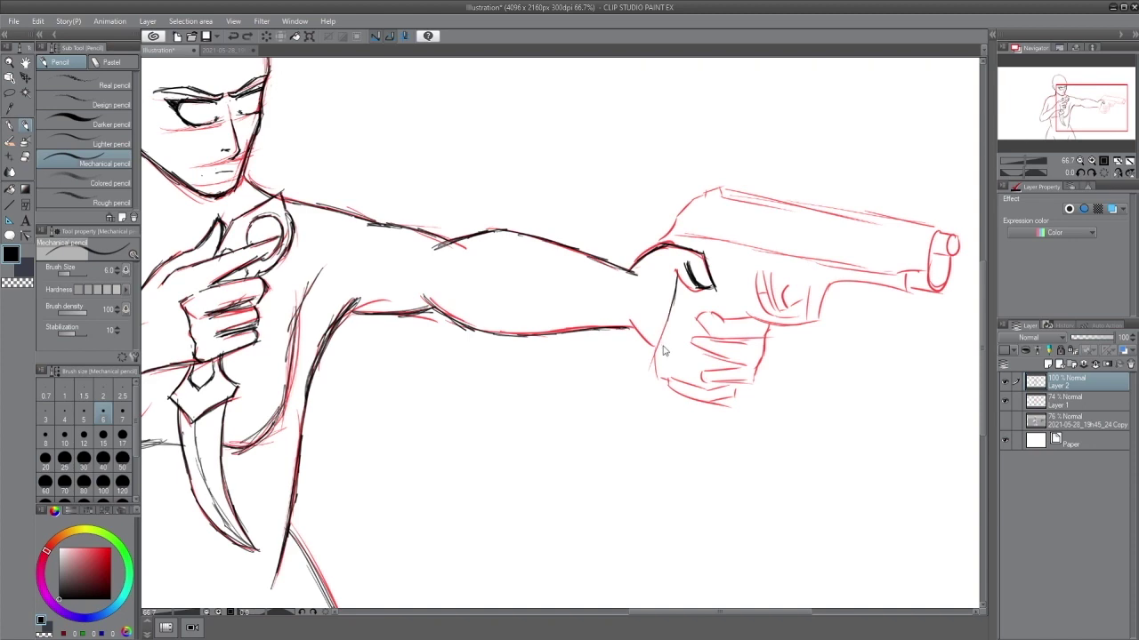
Step: Erase the inner thumb lines on the gun hand and check the thumb against the 3D reference
{"action": "key", "text": "e"}
{"action": "left_click_drag", "start_coordinate": [689, 263], "coordinate": [706, 287]}
{"action": "left_click", "coordinate": [1006, 422]}
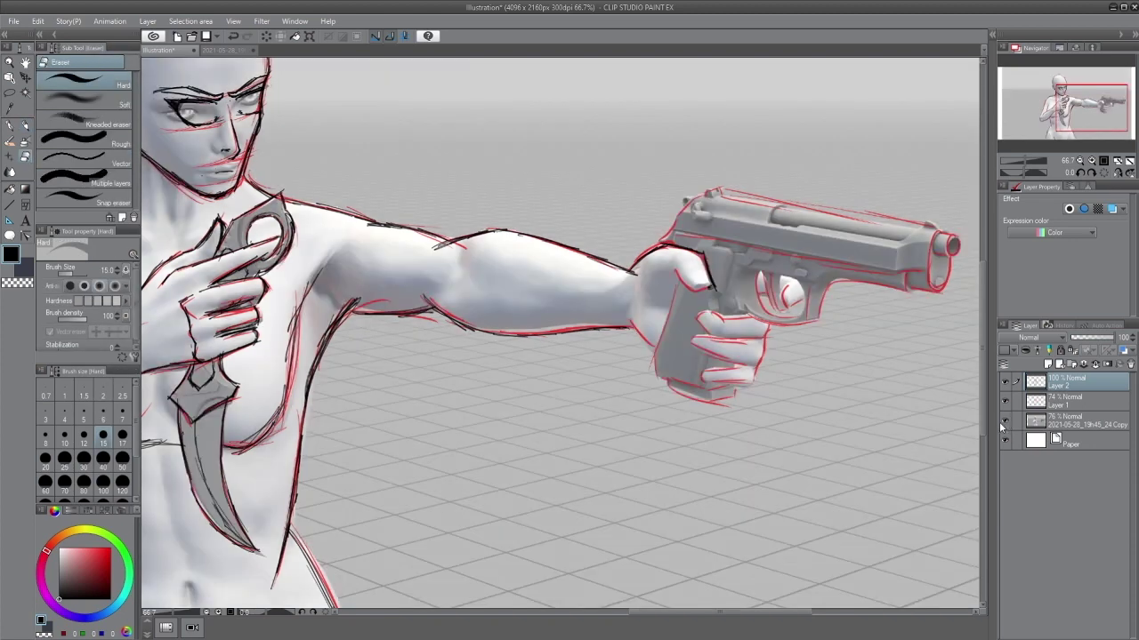
{"action": "left_click", "coordinate": [1004, 422]}
{"action": "key", "text": "p"}
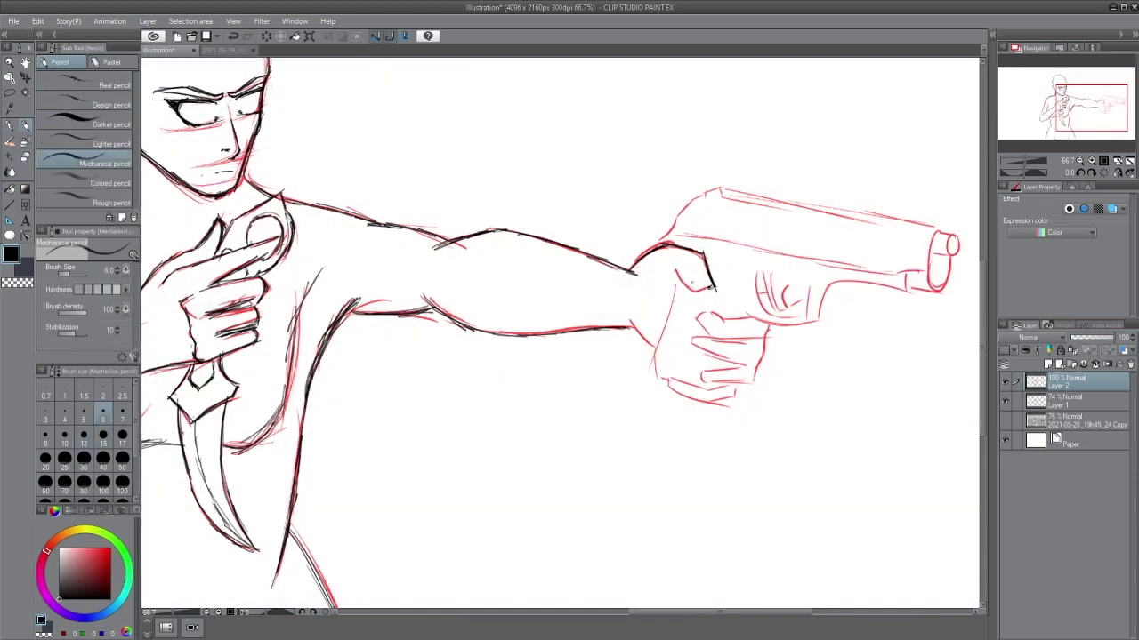
Step: Redraw the thumb tip, outline the heel of the hand and fingers around the grip, and compare them with the reference
{"action": "mouse_move", "coordinate": [694, 269]}
{"action": "left_mouse_down"}
{"action": "mouse_move", "coordinate": [714, 290]}
{"action": "mouse_move", "coordinate": [694, 287]}
{"action": "left_mouse_up"}
{"action": "left_click_drag", "start_coordinate": [629, 319], "coordinate": [655, 349]}
{"action": "left_click_drag", "start_coordinate": [702, 321], "coordinate": [716, 325]}
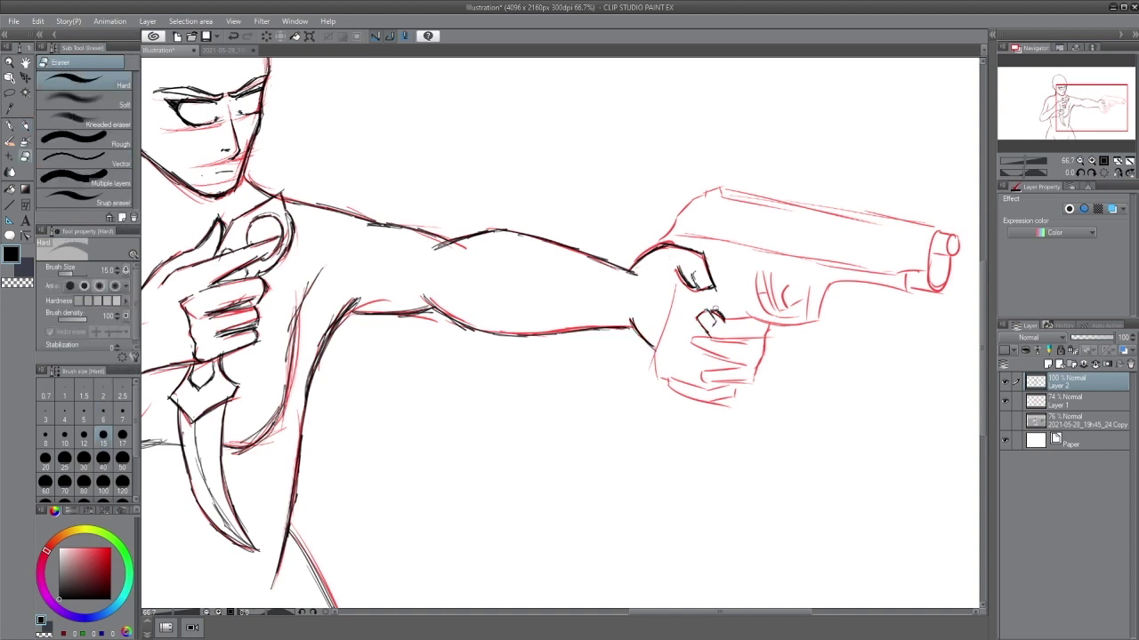
{"action": "mouse_move", "coordinate": [724, 318]}
{"action": "left_mouse_down"}
{"action": "mouse_move", "coordinate": [767, 334]}
{"action": "mouse_move", "coordinate": [752, 384]}
{"action": "mouse_move", "coordinate": [702, 373]}
{"action": "mouse_move", "coordinate": [749, 366]}
{"action": "left_mouse_up"}
{"action": "key", "text": "e"}
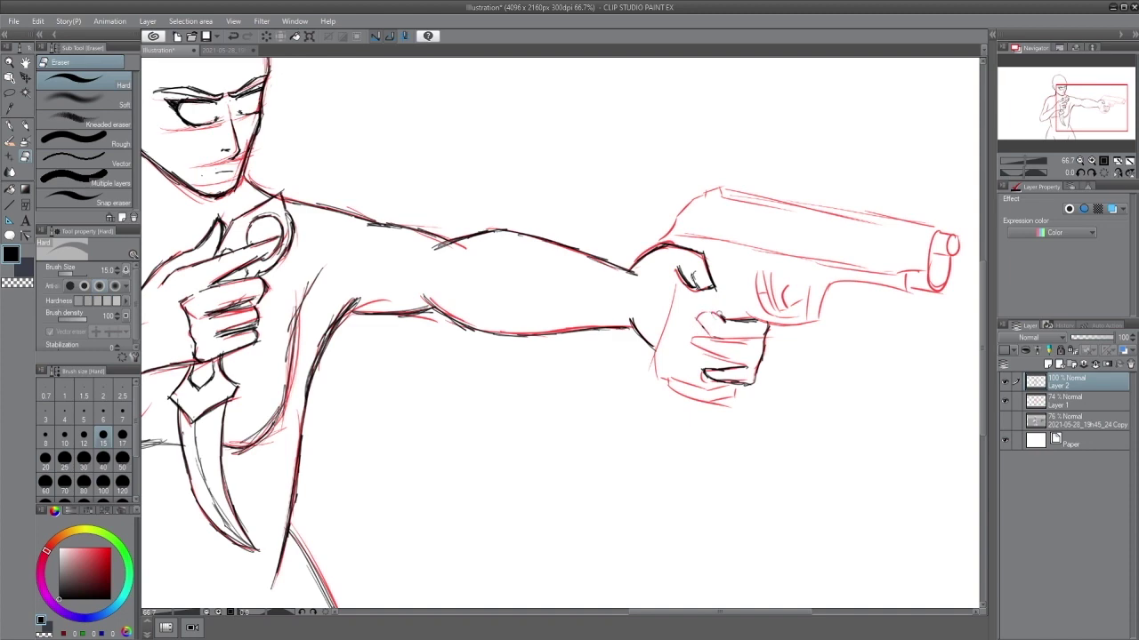
{"action": "left_click", "coordinate": [1005, 421]}
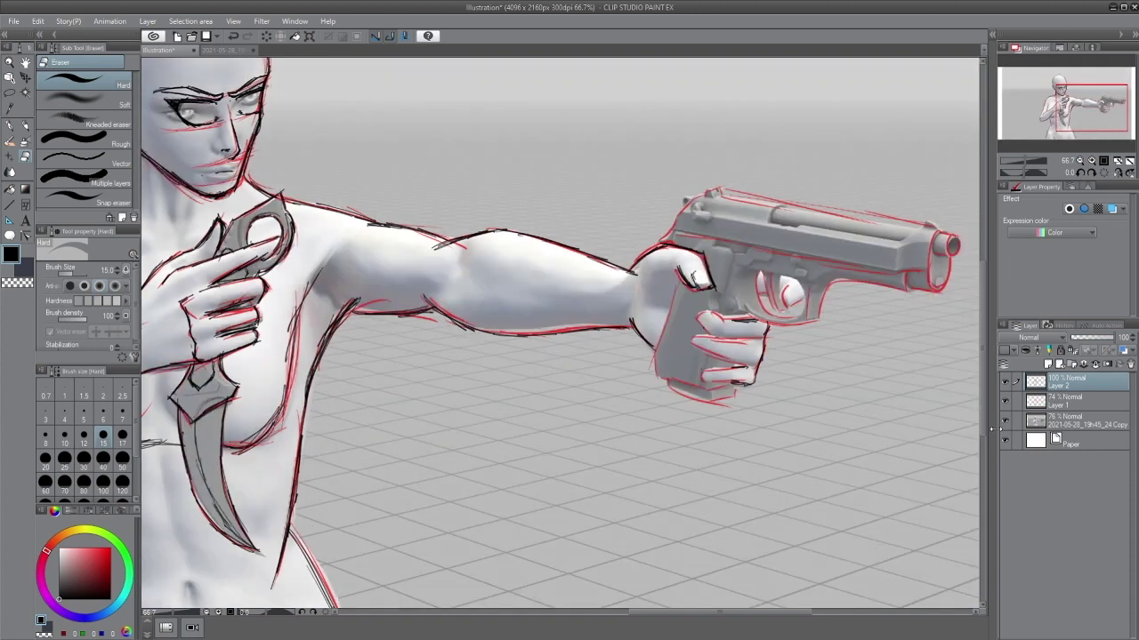
{"action": "left_click", "coordinate": [1004, 421]}
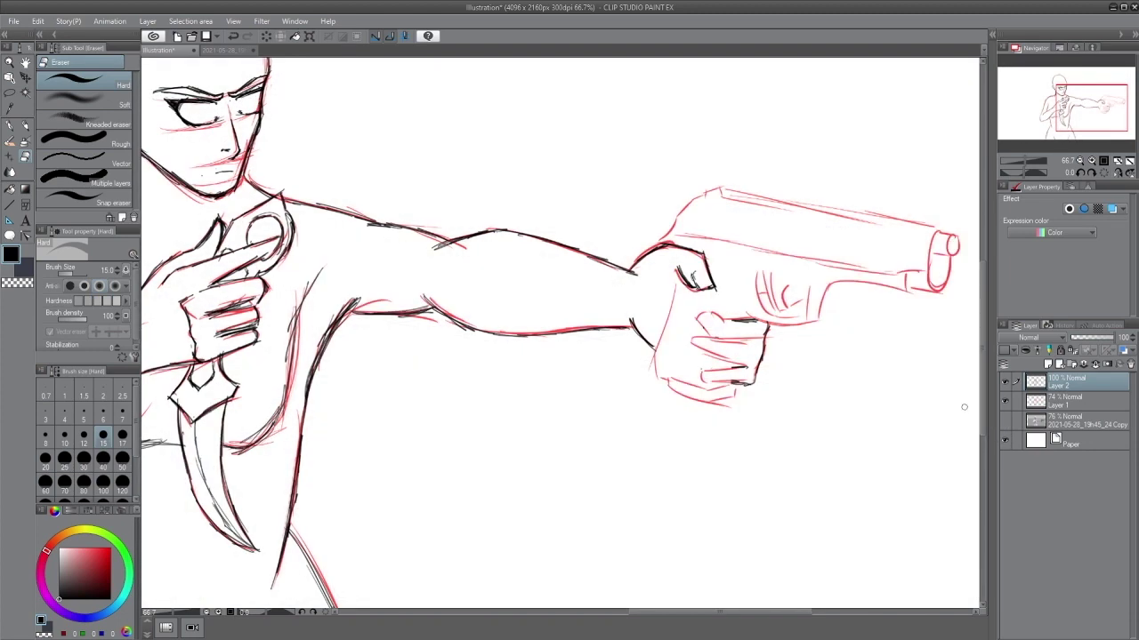
Step: Lasso the thumb of the gun hand and transform it slightly to fit the sketch
{"action": "key", "text": "m"}
{"action": "mouse_move", "coordinate": [716, 282]}
{"action": "left_mouse_down"}
{"action": "mouse_move", "coordinate": [653, 251]}
{"action": "mouse_move", "coordinate": [642, 267]}
{"action": "left_mouse_up"}
{"action": "key", "text": "ctrl+t"}
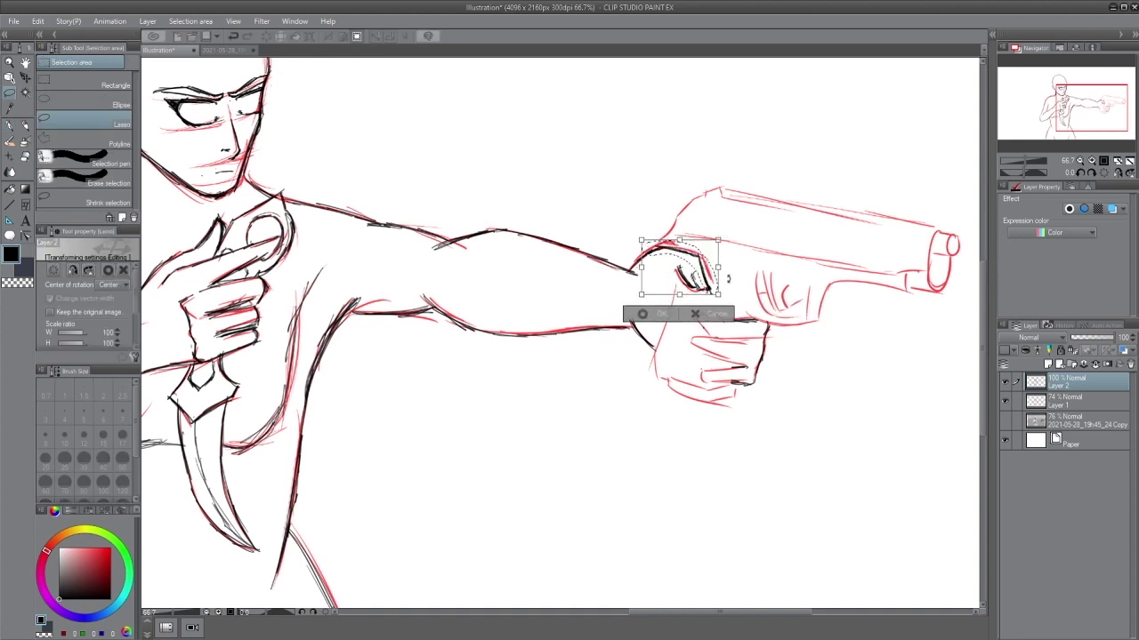
{"action": "key", "text": "Return"}
{"action": "key", "text": "ctrl+d"}
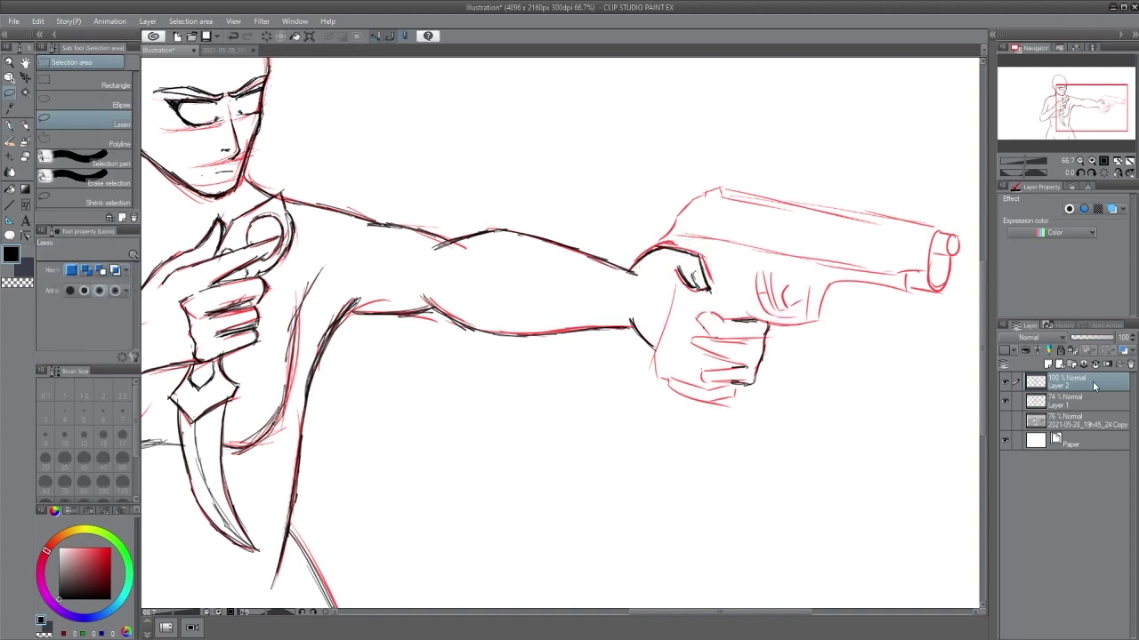
Step: Outline the top gripping finger, the front of the trigger guard and the rear of the pistol slide
{"action": "key", "text": "p"}
{"action": "mouse_move", "coordinate": [713, 318]}
{"action": "left_mouse_down"}
{"action": "mouse_move", "coordinate": [725, 322]}
{"action": "mouse_move", "coordinate": [703, 340]}
{"action": "mouse_move", "coordinate": [715, 347]}
{"action": "left_mouse_up"}
{"action": "left_click_drag", "start_coordinate": [758, 271], "coordinate": [817, 281]}
{"action": "mouse_move", "coordinate": [813, 280]}
{"action": "left_mouse_down"}
{"action": "mouse_move", "coordinate": [808, 322]}
{"action": "mouse_move", "coordinate": [840, 278]}
{"action": "left_mouse_up"}
{"action": "left_click_drag", "start_coordinate": [758, 273], "coordinate": [836, 283]}
{"action": "left_click_drag", "start_coordinate": [658, 242], "coordinate": [720, 189]}
Step: Trace the gripping fingers over the visible 3D reference, hide it again and clean up the finger lines
{"action": "left_click", "coordinate": [1005, 420]}
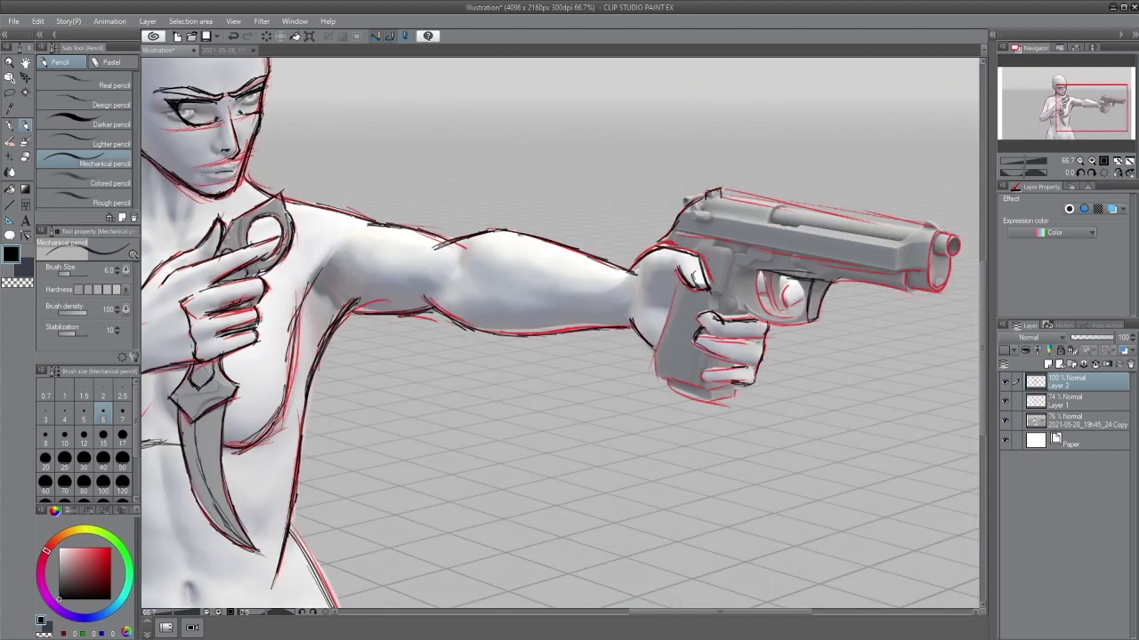
{"action": "mouse_move", "coordinate": [695, 343]}
{"action": "left_mouse_down"}
{"action": "mouse_move", "coordinate": [749, 365]}
{"action": "mouse_move", "coordinate": [754, 388]}
{"action": "left_mouse_up"}
{"action": "left_click", "coordinate": [1005, 421]}
{"action": "mouse_move", "coordinate": [696, 319]}
{"action": "left_mouse_down"}
{"action": "mouse_move", "coordinate": [710, 336]}
{"action": "mouse_move", "coordinate": [756, 339]}
{"action": "mouse_move", "coordinate": [699, 318]}
{"action": "mouse_move", "coordinate": [697, 343]}
{"action": "mouse_move", "coordinate": [738, 361]}
{"action": "mouse_move", "coordinate": [758, 365]}
{"action": "mouse_move", "coordinate": [763, 347]}
{"action": "left_mouse_up"}
{"action": "key", "text": "e"}
{"action": "key", "text": "p"}
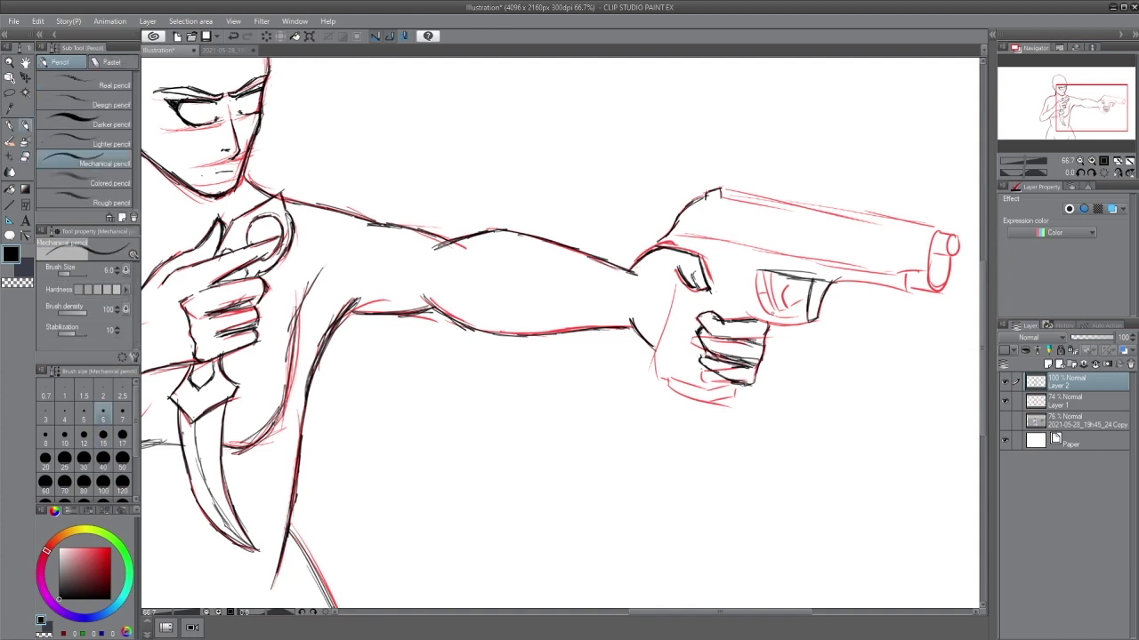
Step: Outline the pistol grip with its base and the trigger guard, checking the shapes against the reference
{"action": "mouse_move", "coordinate": [678, 273]}
{"action": "left_mouse_down"}
{"action": "mouse_move", "coordinate": [654, 377]}
{"action": "mouse_move", "coordinate": [735, 392]}
{"action": "mouse_move", "coordinate": [702, 400]}
{"action": "left_mouse_up"}
{"action": "left_click_drag", "start_coordinate": [747, 317], "coordinate": [817, 322]}
{"action": "mouse_move", "coordinate": [754, 269]}
{"action": "left_mouse_down"}
{"action": "mouse_move", "coordinate": [763, 313]}
{"action": "mouse_move", "coordinate": [801, 316]}
{"action": "mouse_move", "coordinate": [810, 279]}
{"action": "mouse_move", "coordinate": [784, 301]}
{"action": "mouse_move", "coordinate": [804, 303]}
{"action": "left_mouse_up"}
{"action": "left_click", "coordinate": [1006, 422]}
{"action": "left_click", "coordinate": [1006, 422]}
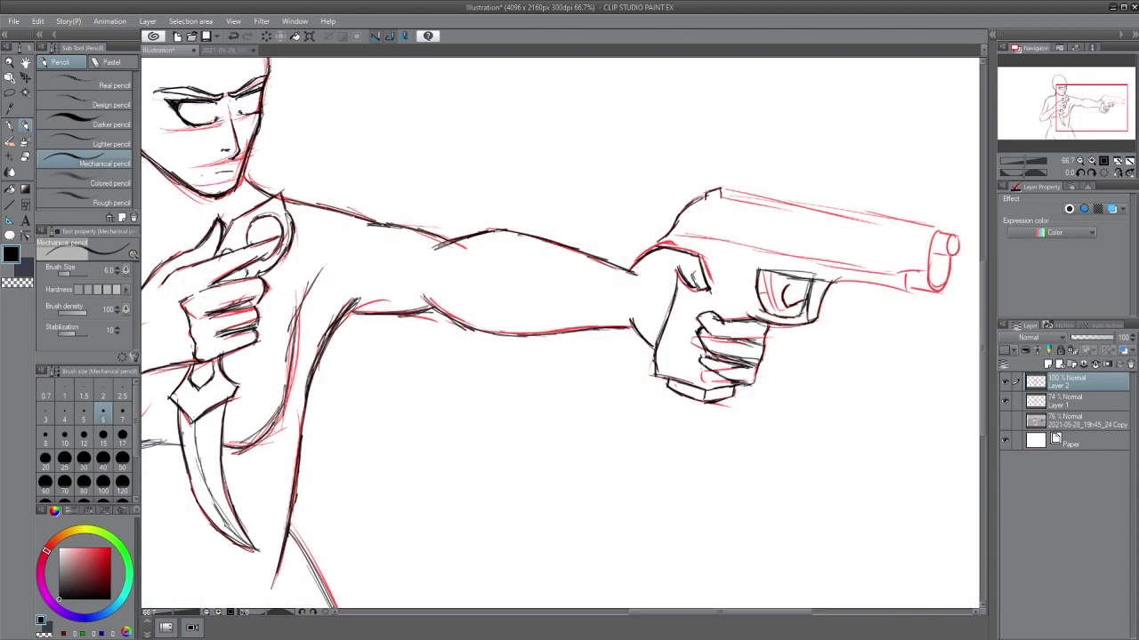
Step: Trace the trigger and index finger inside the trigger guard over the 3D reference, then hide the reference
{"action": "left_click", "coordinate": [1006, 422]}
{"action": "mouse_move", "coordinate": [761, 267]}
{"action": "left_mouse_down"}
{"action": "mouse_move", "coordinate": [776, 309]}
{"action": "mouse_move", "coordinate": [785, 290]}
{"action": "mouse_move", "coordinate": [803, 310]}
{"action": "left_mouse_up"}
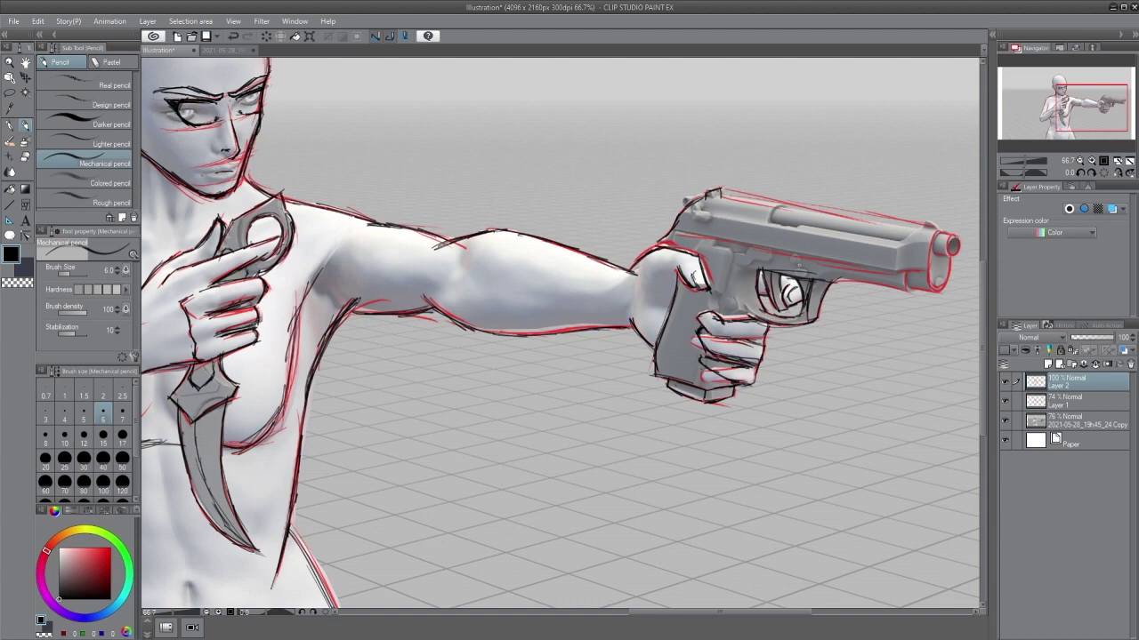
{"action": "left_click", "coordinate": [1005, 421]}
{"action": "key", "text": "e"}
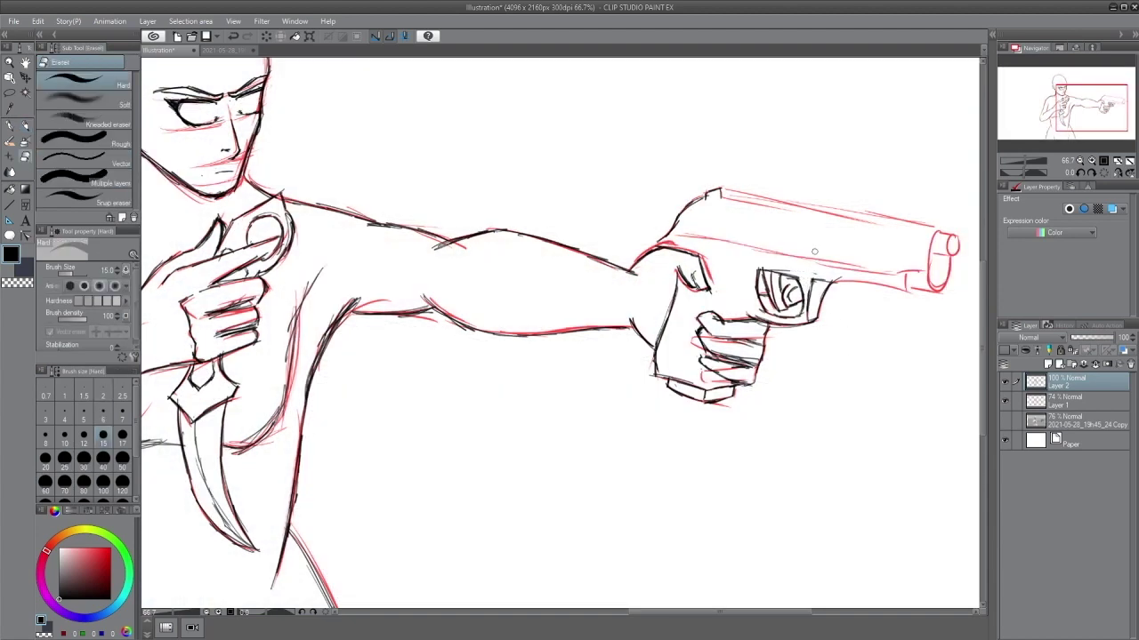
Step: Draw the pistol's muzzle and front end, and outline the upper and lower edges of the slide
{"action": "key", "text": "p"}
{"action": "left_click_drag", "start_coordinate": [948, 254], "coordinate": [932, 292]}
{"action": "left_click_drag", "start_coordinate": [952, 233], "coordinate": [948, 255]}
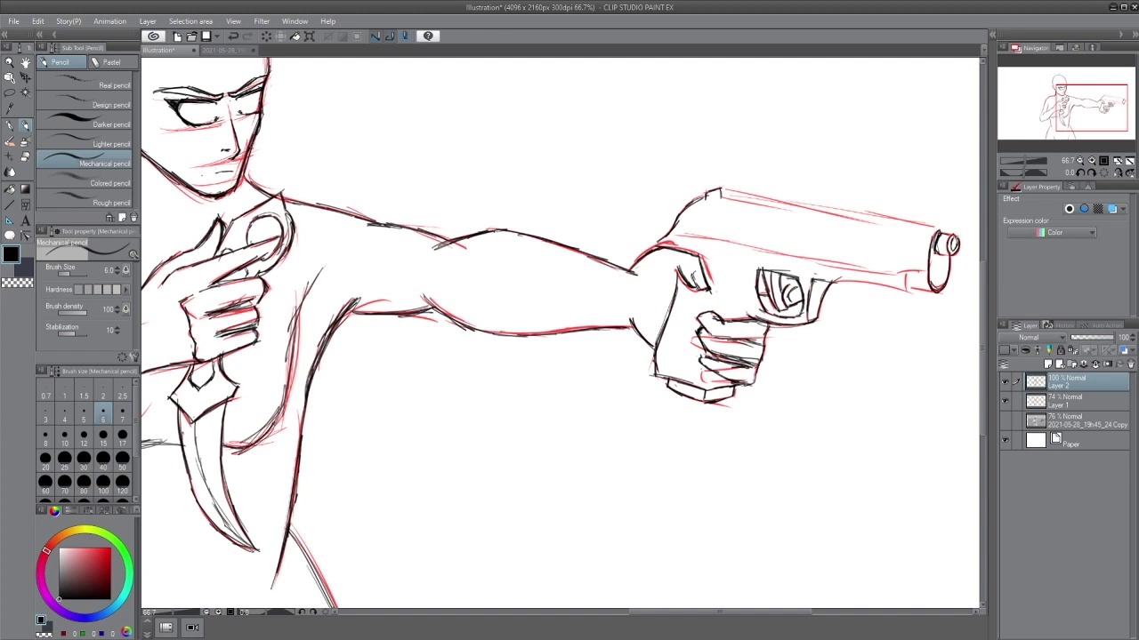
{"action": "left_click_drag", "start_coordinate": [726, 193], "coordinate": [927, 228]}
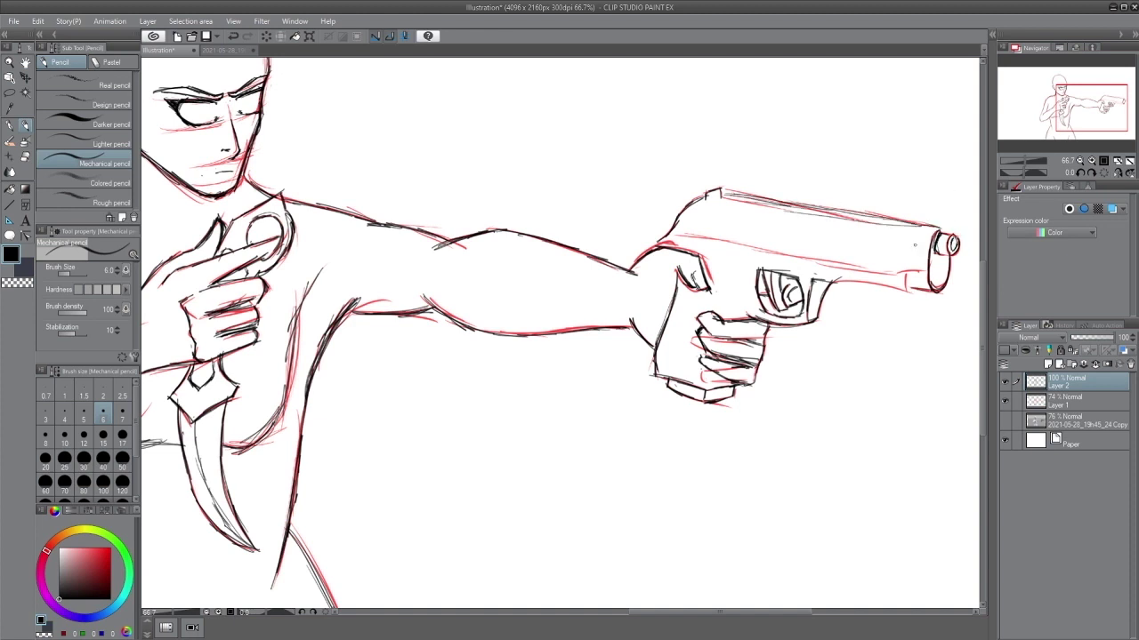
{"action": "left_click_drag", "start_coordinate": [909, 270], "coordinate": [903, 295]}
{"action": "mouse_move", "coordinate": [676, 231]}
{"action": "left_mouse_down"}
{"action": "mouse_move", "coordinate": [899, 272]}
{"action": "mouse_move", "coordinate": [884, 288]}
{"action": "mouse_move", "coordinate": [908, 291]}
{"action": "left_mouse_up"}
Step: Add a new layer above Layer 2 and hide the red sketch on Layer 1
{"action": "left_click_drag", "start_coordinate": [394, 403], "coordinate": [684, 518]}
{"action": "left_click", "coordinate": [1049, 363]}
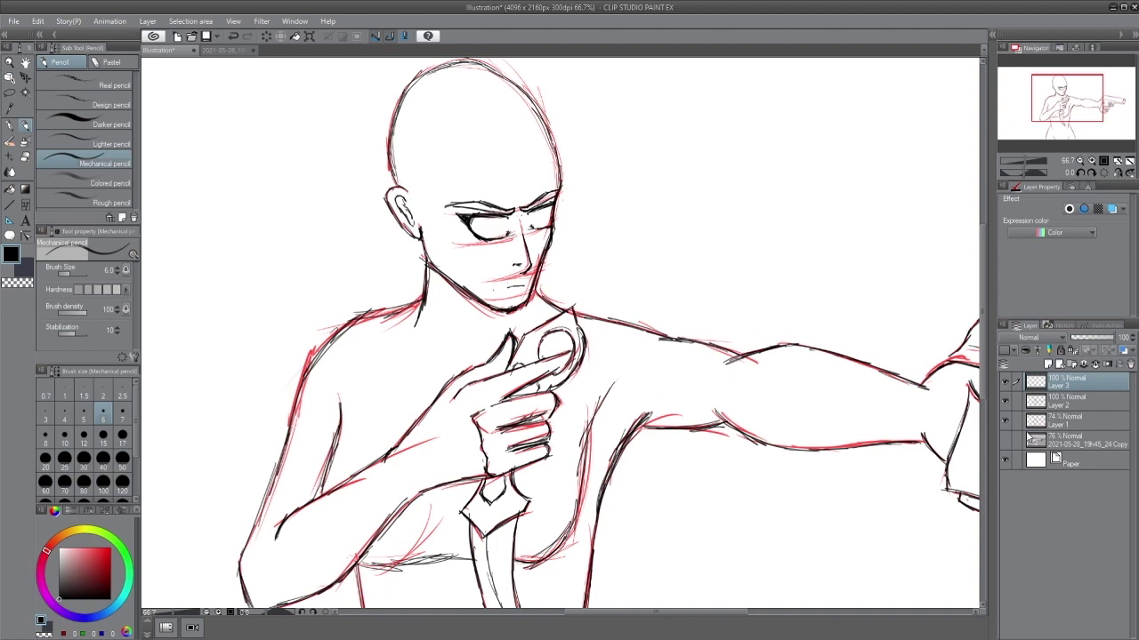
{"action": "left_click", "coordinate": [1005, 420]}
{"action": "mouse_move", "coordinate": [783, 480]}
{"action": "left_mouse_down"}
{"action": "mouse_move", "coordinate": [432, 508]}
{"action": "mouse_move", "coordinate": [685, 484]}
{"action": "left_mouse_up"}
{"action": "left_click_drag", "start_coordinate": [601, 475], "coordinate": [804, 515]}
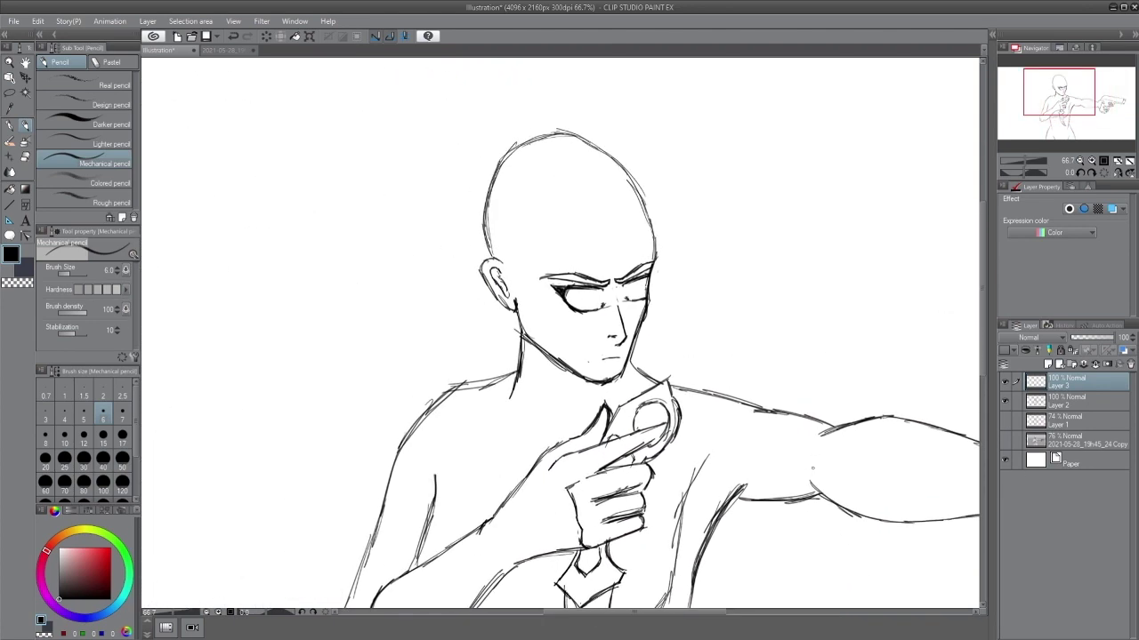
Step: Flip the canvas back and sketch the hairline in bright red across the forehead, down the temple and to the ear
{"action": "left_click", "coordinate": [111, 548]}
{"action": "scroll", "coordinate": [629, 265], "scroll_direction": "up", "scroll_amount": 2}
{"action": "left_click_drag", "start_coordinate": [630, 265], "coordinate": [704, 353]}
{"action": "key", "text": "h"}
{"action": "left_click_drag", "start_coordinate": [732, 205], "coordinate": [691, 609]}
{"action": "mouse_move", "coordinate": [692, 392]}
{"action": "left_mouse_down"}
{"action": "mouse_move", "coordinate": [656, 234]}
{"action": "mouse_move", "coordinate": [674, 585]}
{"action": "left_mouse_up"}
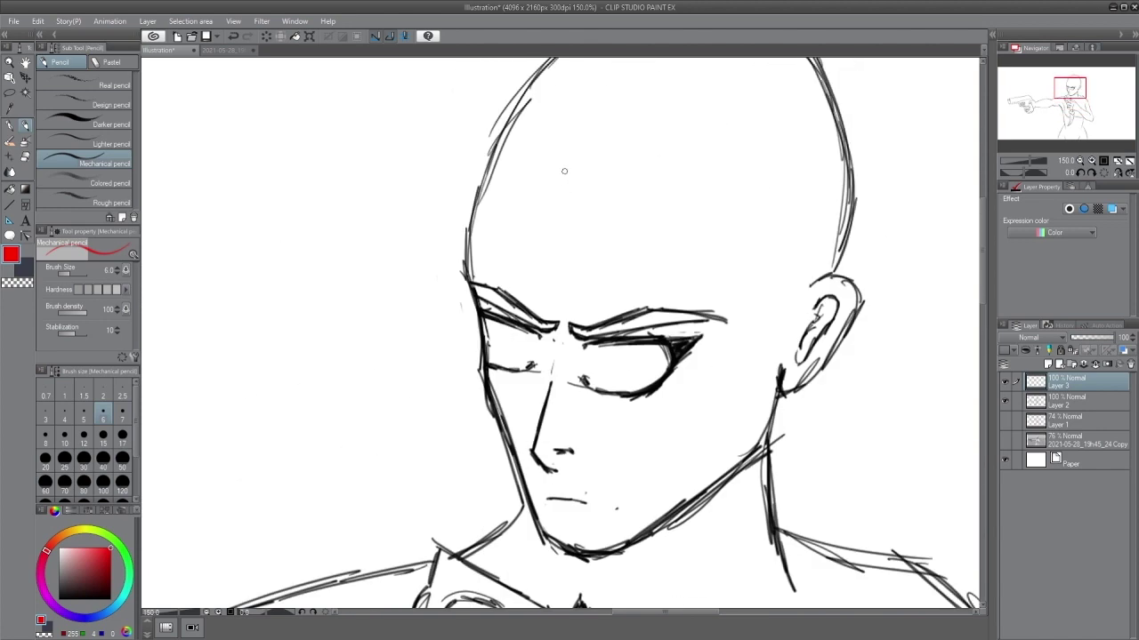
{"action": "left_click_drag", "start_coordinate": [488, 185], "coordinate": [560, 172]}
{"action": "key", "text": "ctrl+z"}
{"action": "key", "text": "ctrl+z"}
{"action": "mouse_move", "coordinate": [482, 178]}
{"action": "left_mouse_down"}
{"action": "mouse_move", "coordinate": [579, 174]}
{"action": "mouse_move", "coordinate": [733, 218]}
{"action": "mouse_move", "coordinate": [723, 201]}
{"action": "mouse_move", "coordinate": [738, 221]}
{"action": "left_mouse_up"}
{"action": "left_click_drag", "start_coordinate": [683, 188], "coordinate": [761, 244]}
{"action": "mouse_move", "coordinate": [737, 207]}
{"action": "left_mouse_down"}
{"action": "mouse_move", "coordinate": [756, 280]}
{"action": "mouse_move", "coordinate": [779, 281]}
{"action": "mouse_move", "coordinate": [772, 344]}
{"action": "left_mouse_up"}
{"action": "left_click_drag", "start_coordinate": [768, 279], "coordinate": [817, 283]}
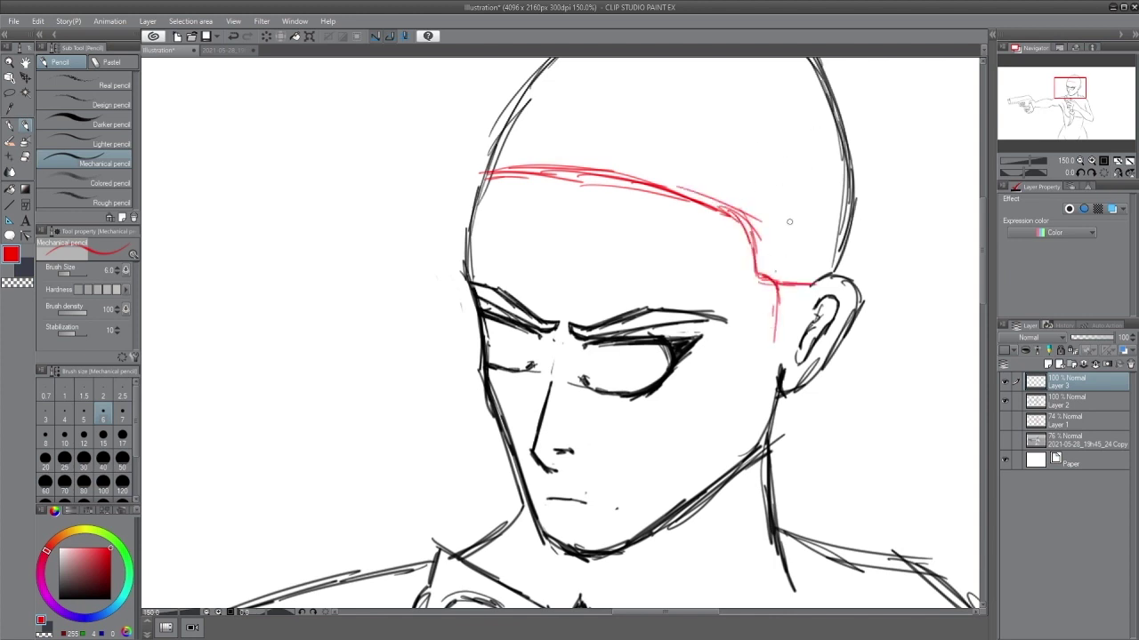
Step: Refine the red hairline by strengthening its curve across the forehead and down the temple
{"action": "key", "text": "ctrl+z"}
{"action": "mouse_move", "coordinate": [727, 235]}
{"action": "left_mouse_down"}
{"action": "mouse_move", "coordinate": [778, 322]}
{"action": "mouse_move", "coordinate": [761, 305]}
{"action": "left_mouse_up"}
{"action": "left_click_drag", "start_coordinate": [784, 278], "coordinate": [790, 340]}
{"action": "left_click_drag", "start_coordinate": [740, 253], "coordinate": [784, 286]}
{"action": "mouse_move", "coordinate": [683, 252]}
{"action": "left_mouse_down"}
{"action": "mouse_move", "coordinate": [767, 272]}
{"action": "mouse_move", "coordinate": [783, 295]}
{"action": "left_mouse_up"}
{"action": "left_click_drag", "start_coordinate": [603, 242], "coordinate": [752, 259]}
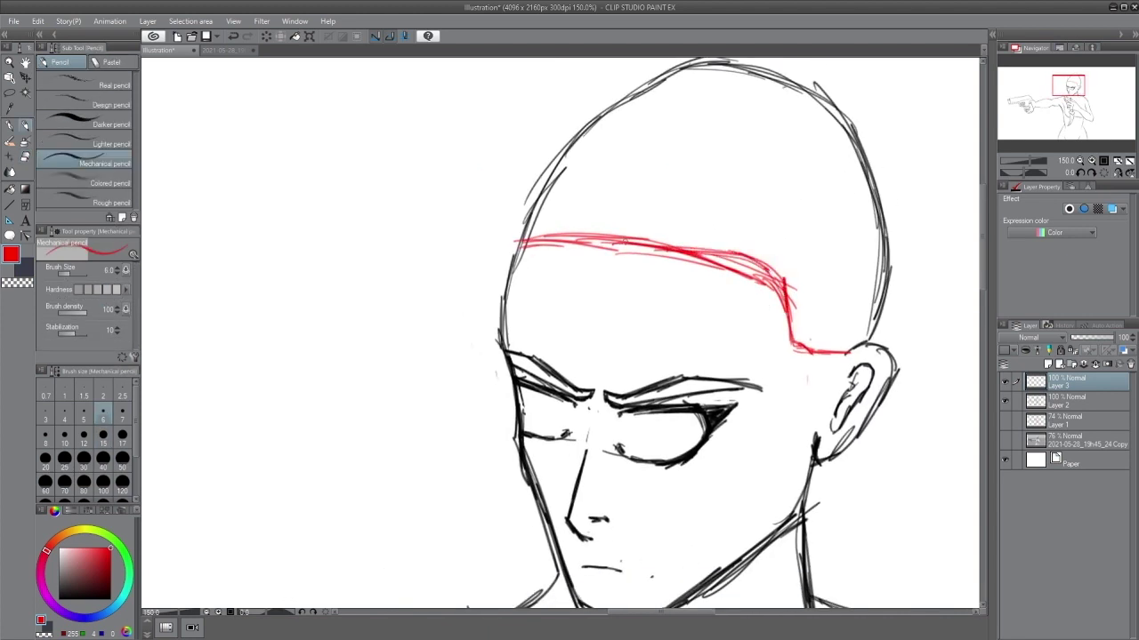
{"action": "left_click_drag", "start_coordinate": [523, 228], "coordinate": [703, 245]}
{"action": "left_click_drag", "start_coordinate": [529, 236], "coordinate": [728, 255]}
{"action": "mouse_move", "coordinate": [787, 299]}
{"action": "left_mouse_down"}
{"action": "mouse_move", "coordinate": [676, 252]}
{"action": "mouse_move", "coordinate": [518, 235]}
{"action": "left_mouse_up"}
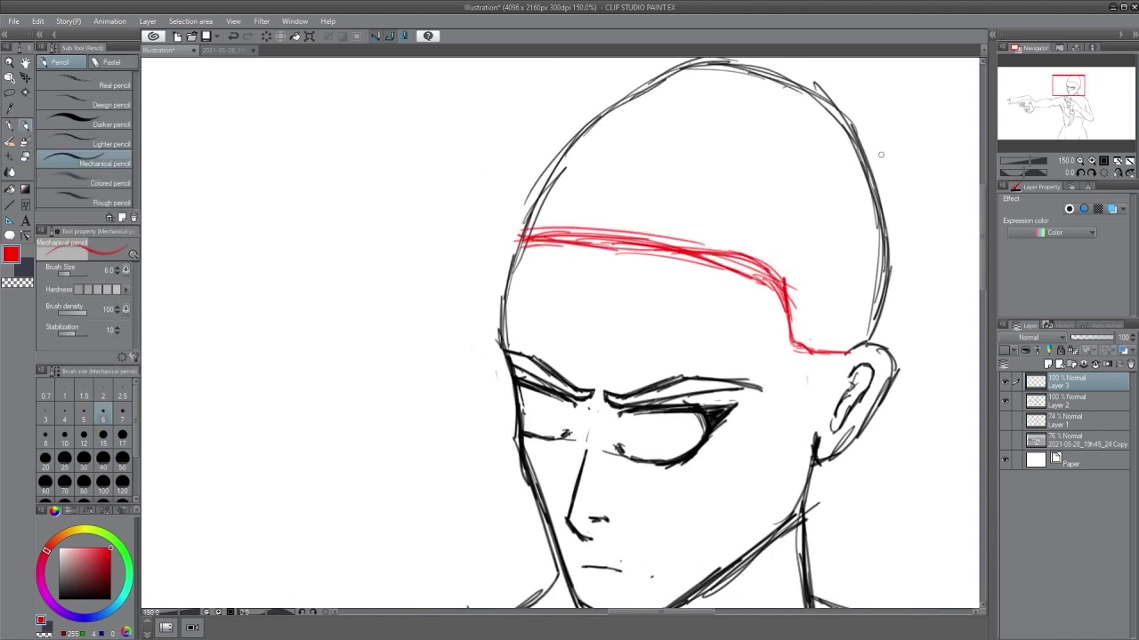
{"action": "scroll", "coordinate": [688, 275], "scroll_direction": "down", "scroll_amount": 2}
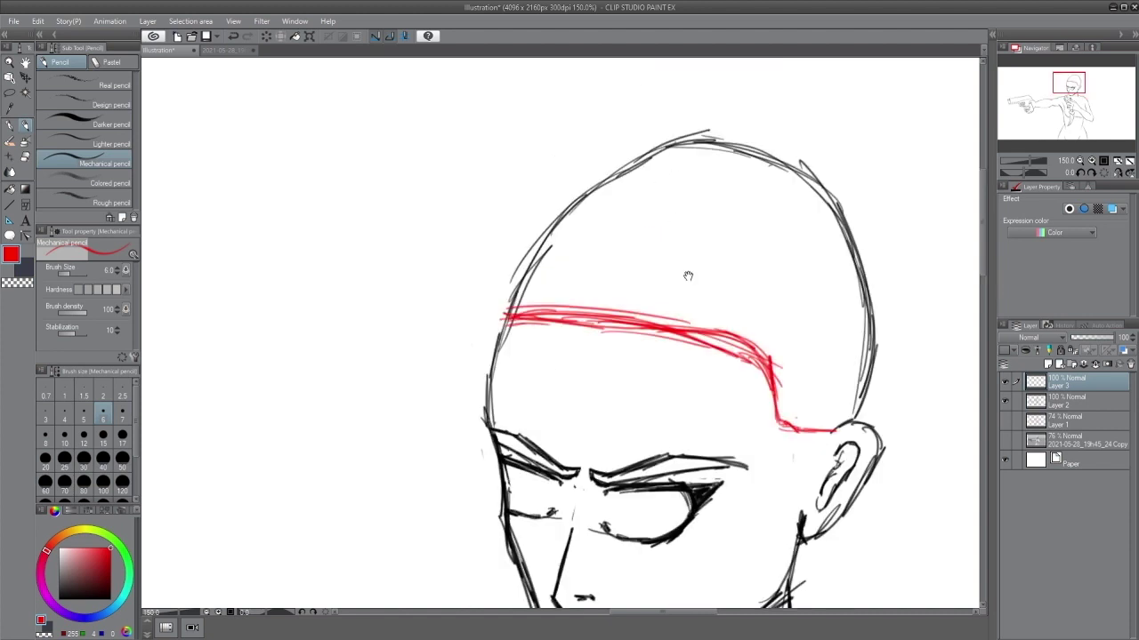
{"action": "mouse_move", "coordinate": [649, 242]}
{"action": "left_mouse_down"}
{"action": "mouse_move", "coordinate": [660, 259]}
{"action": "mouse_move", "coordinate": [593, 204]}
{"action": "mouse_move", "coordinate": [565, 313]}
{"action": "left_mouse_up"}
{"action": "key", "text": "ctrl+z"}
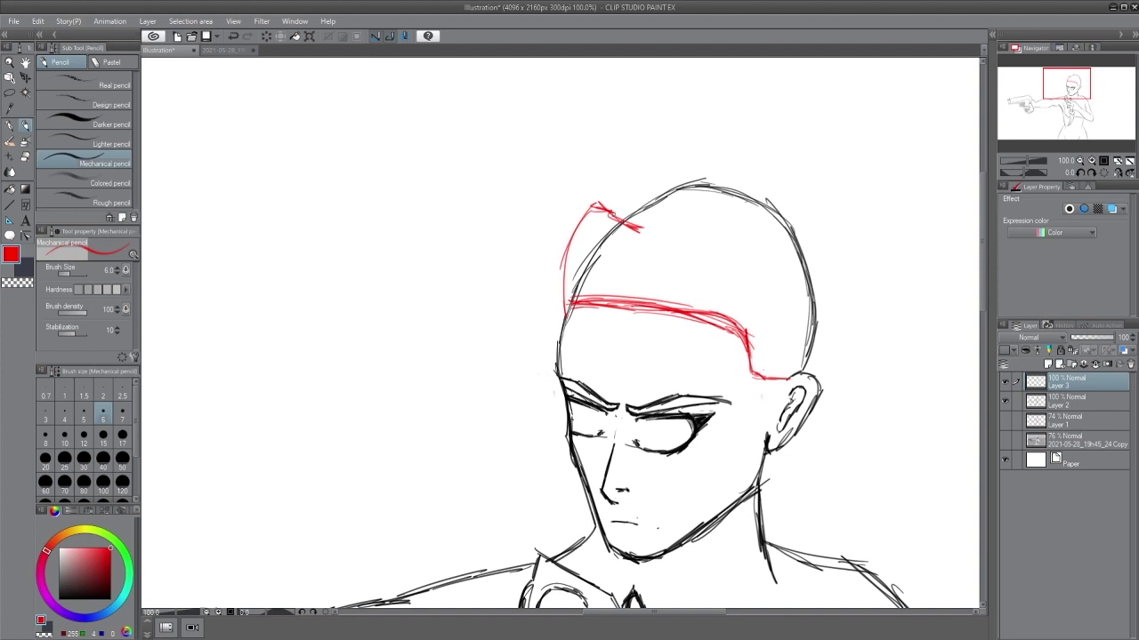
{"action": "key", "text": "ctrl+z"}
{"action": "key", "text": "ctrl+z"}
Step: Draw the hair parting from the hairline up past the crown and outline the swept-over top volume in red
{"action": "mouse_move", "coordinate": [701, 314]}
{"action": "left_mouse_down"}
{"action": "mouse_move", "coordinate": [731, 301]}
{"action": "mouse_move", "coordinate": [779, 219]}
{"action": "mouse_move", "coordinate": [781, 233]}
{"action": "mouse_move", "coordinate": [772, 155]}
{"action": "left_mouse_up"}
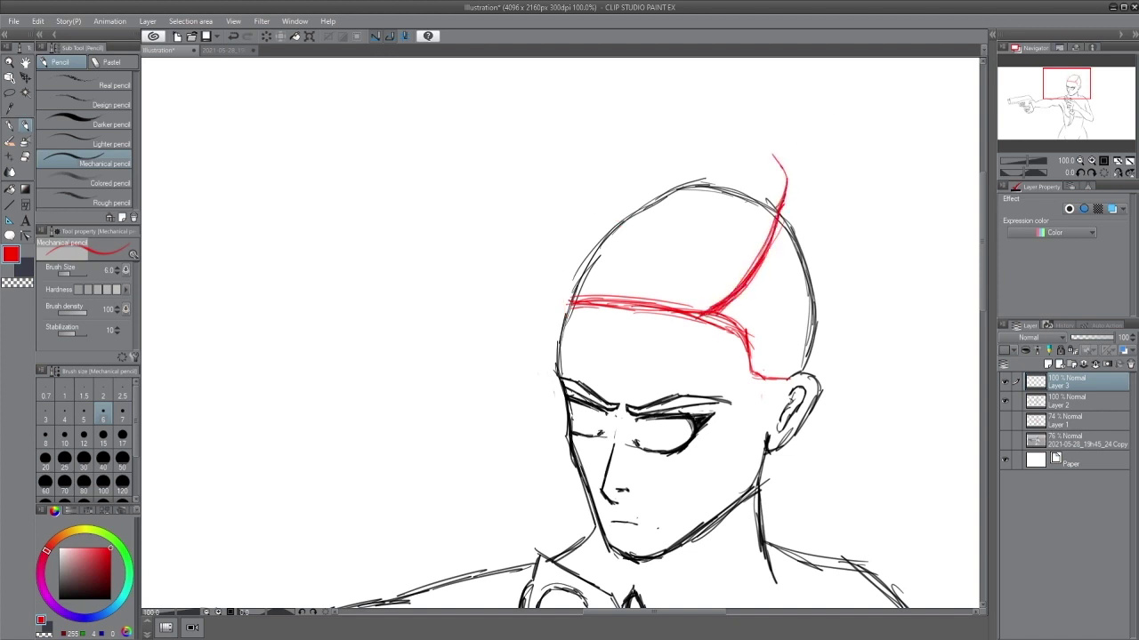
{"action": "mouse_move", "coordinate": [725, 301]}
{"action": "left_mouse_down"}
{"action": "mouse_move", "coordinate": [721, 222]}
{"action": "mouse_move", "coordinate": [605, 248]}
{"action": "mouse_move", "coordinate": [532, 450]}
{"action": "left_mouse_up"}
{"action": "left_click_drag", "start_coordinate": [567, 282], "coordinate": [539, 491]}
{"action": "mouse_move", "coordinate": [786, 188]}
{"action": "left_mouse_down"}
{"action": "mouse_move", "coordinate": [764, 142]}
{"action": "mouse_move", "coordinate": [682, 139]}
{"action": "left_mouse_up"}
{"action": "left_click_drag", "start_coordinate": [762, 139], "coordinate": [551, 266]}
{"action": "left_click_drag", "start_coordinate": [566, 223], "coordinate": [537, 352]}
Step: Sketch the long fringe strands falling beside the far side of the face and reinforce the inner sweep of hair
{"action": "left_click_drag", "start_coordinate": [562, 288], "coordinate": [539, 509]}
{"action": "left_click_drag", "start_coordinate": [530, 348], "coordinate": [545, 512]}
{"action": "left_click_drag", "start_coordinate": [544, 317], "coordinate": [539, 507]}
{"action": "mouse_move", "coordinate": [627, 196]}
{"action": "left_mouse_down"}
{"action": "mouse_move", "coordinate": [509, 370]}
{"action": "mouse_move", "coordinate": [509, 313]}
{"action": "mouse_move", "coordinate": [605, 185]}
{"action": "left_mouse_up"}
{"action": "left_click_drag", "start_coordinate": [534, 387], "coordinate": [551, 464]}
{"action": "left_click_drag", "start_coordinate": [562, 350], "coordinate": [557, 479]}
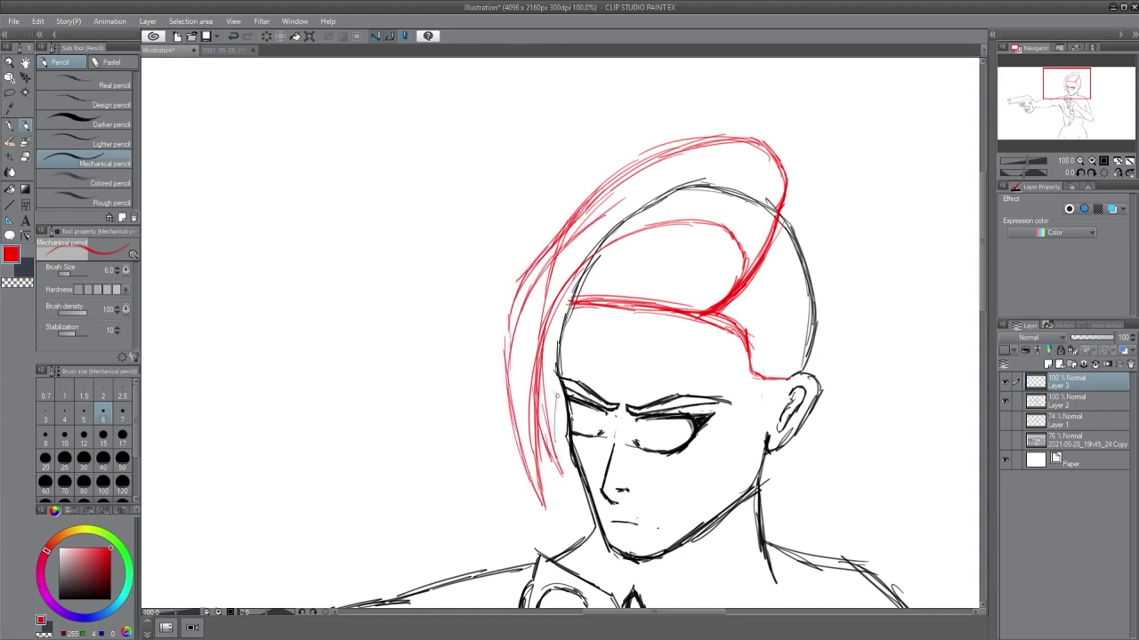
{"action": "left_click_drag", "start_coordinate": [564, 319], "coordinate": [544, 430]}
{"action": "mouse_move", "coordinate": [717, 304]}
{"action": "left_mouse_down"}
{"action": "mouse_move", "coordinate": [742, 251]}
{"action": "mouse_move", "coordinate": [532, 329]}
{"action": "left_mouse_up"}
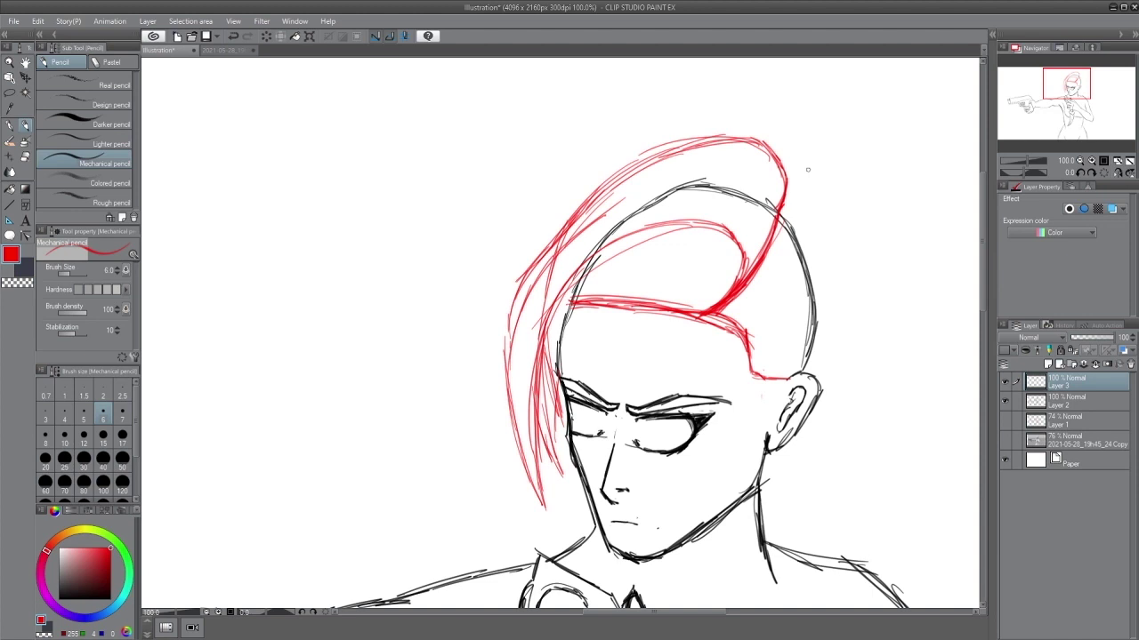
Step: Draw a loose front lock that curls from the parting over the forehead and down across the nose
{"action": "mouse_move", "coordinate": [704, 303]}
{"action": "left_mouse_down"}
{"action": "mouse_move", "coordinate": [668, 260]}
{"action": "mouse_move", "coordinate": [628, 503]}
{"action": "left_mouse_up"}
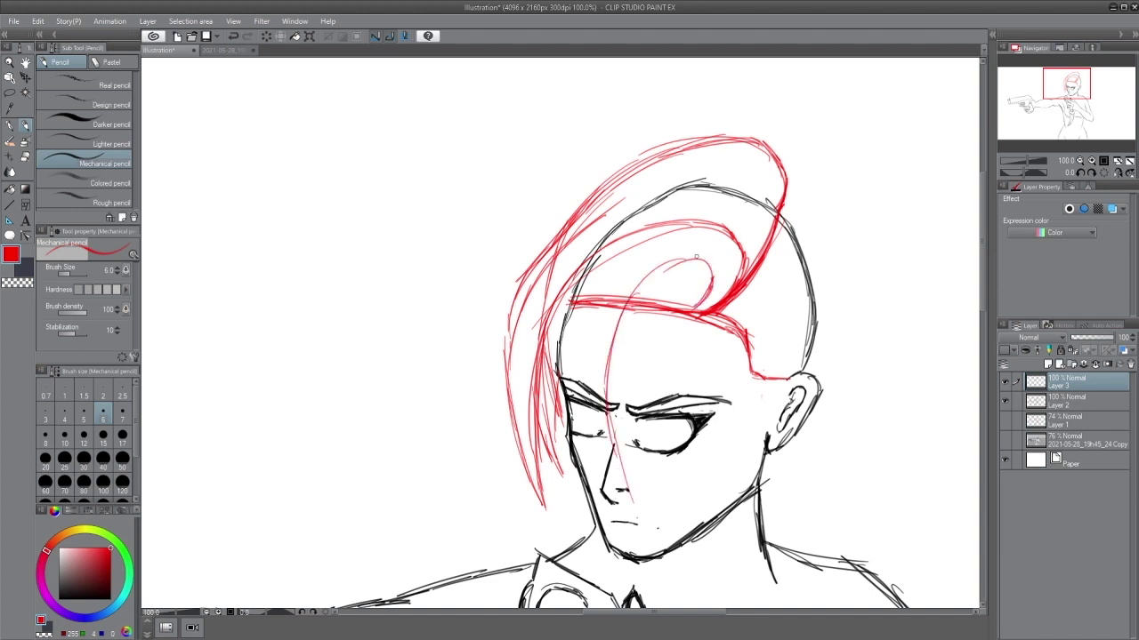
{"action": "left_click_drag", "start_coordinate": [594, 372], "coordinate": [626, 498]}
{"action": "left_click_drag", "start_coordinate": [589, 344], "coordinate": [635, 507]}
{"action": "mouse_move", "coordinate": [590, 383]}
{"action": "left_mouse_down"}
{"action": "mouse_move", "coordinate": [615, 283]}
{"action": "mouse_move", "coordinate": [697, 242]}
{"action": "mouse_move", "coordinate": [717, 297]}
{"action": "mouse_move", "coordinate": [682, 315]}
{"action": "left_mouse_up"}
{"action": "left_click_drag", "start_coordinate": [574, 292], "coordinate": [558, 316]}
Step: Add strand details inside the top hair volume, then hatch the short side hair and outline the back of the head
{"action": "left_click_drag", "start_coordinate": [750, 173], "coordinate": [717, 228]}
{"action": "key", "text": "ctrl+z"}
{"action": "left_click_drag", "start_coordinate": [753, 171], "coordinate": [747, 221]}
{"action": "left_click_drag", "start_coordinate": [648, 178], "coordinate": [710, 170]}
{"action": "mouse_move", "coordinate": [644, 205]}
{"action": "left_mouse_down"}
{"action": "mouse_move", "coordinate": [699, 200]}
{"action": "mouse_move", "coordinate": [660, 203]}
{"action": "left_mouse_up"}
{"action": "left_click_drag", "start_coordinate": [776, 279], "coordinate": [811, 360]}
{"action": "mouse_move", "coordinate": [779, 217]}
{"action": "left_mouse_down"}
{"action": "mouse_move", "coordinate": [816, 299]}
{"action": "mouse_move", "coordinate": [813, 354]}
{"action": "left_mouse_up"}
{"action": "left_click_drag", "start_coordinate": [851, 415], "coordinate": [875, 339]}
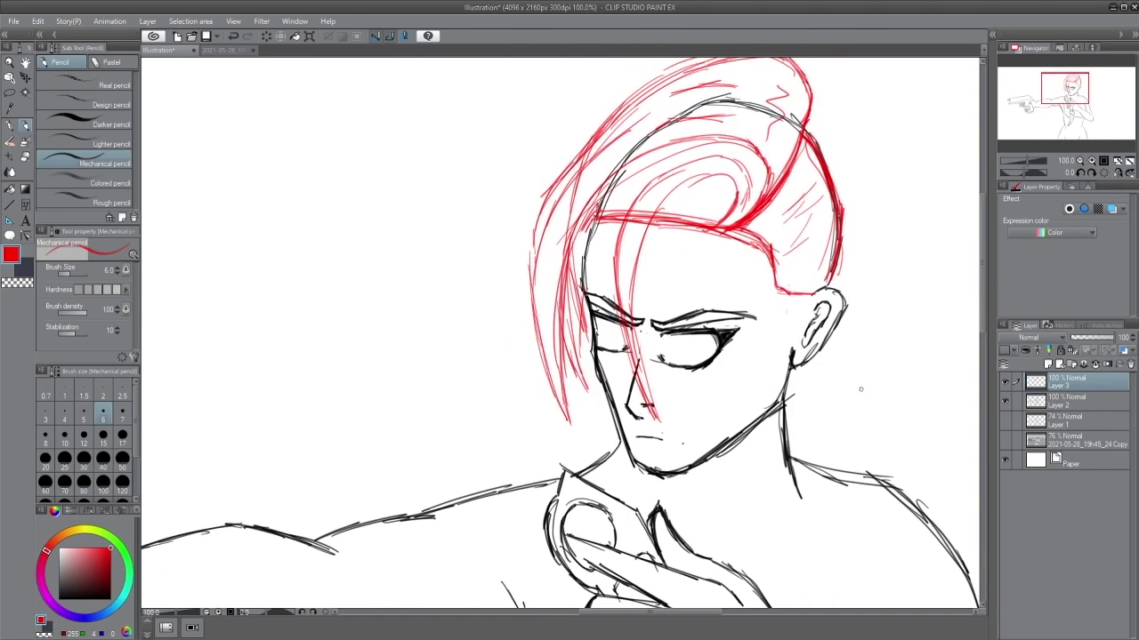
{"action": "left_click_drag", "start_coordinate": [676, 335], "coordinate": [667, 358]}
{"action": "mouse_move", "coordinate": [695, 336]}
{"action": "left_mouse_down"}
{"action": "mouse_move", "coordinate": [685, 368]}
{"action": "mouse_move", "coordinate": [683, 341]}
{"action": "left_mouse_up"}
{"action": "mouse_move", "coordinate": [602, 328]}
{"action": "left_mouse_down"}
{"action": "mouse_move", "coordinate": [603, 341]}
{"action": "mouse_move", "coordinate": [688, 363]}
{"action": "mouse_move", "coordinate": [696, 338]}
{"action": "left_mouse_up"}
{"action": "key", "text": "e"}
{"action": "left_click_drag", "start_coordinate": [609, 347], "coordinate": [604, 324]}
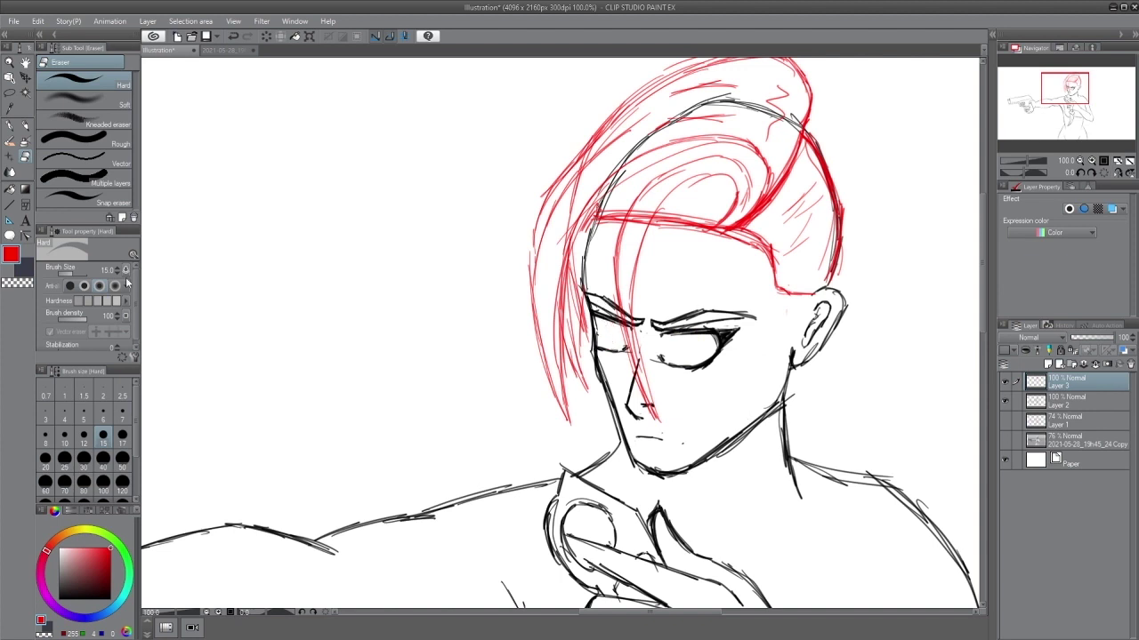
{"action": "key", "text": "p"}
{"action": "key", "text": "p"}
{"action": "mouse_move", "coordinate": [683, 335]}
{"action": "left_mouse_down"}
{"action": "mouse_move", "coordinate": [672, 354]}
{"action": "mouse_move", "coordinate": [697, 363]}
{"action": "mouse_move", "coordinate": [696, 336]}
{"action": "left_mouse_up"}
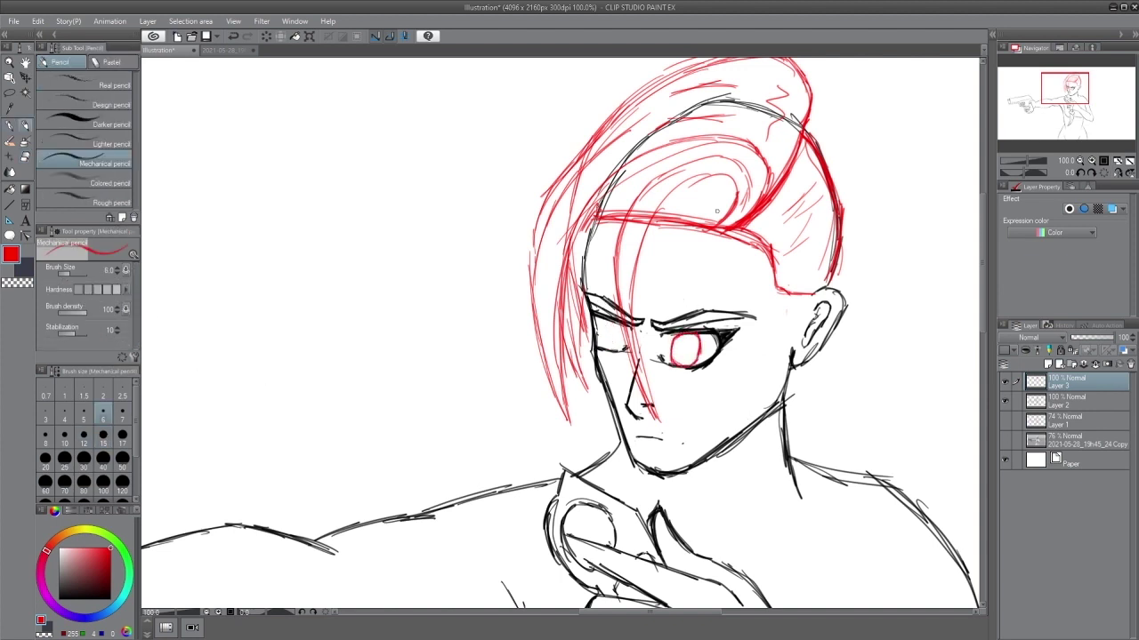
{"action": "mouse_move", "coordinate": [686, 339]}
{"action": "left_mouse_down"}
{"action": "mouse_move", "coordinate": [681, 363]}
{"action": "mouse_move", "coordinate": [681, 340]}
{"action": "mouse_move", "coordinate": [697, 361]}
{"action": "mouse_move", "coordinate": [670, 340]}
{"action": "mouse_move", "coordinate": [672, 362]}
{"action": "mouse_move", "coordinate": [699, 356]}
{"action": "mouse_move", "coordinate": [678, 365]}
{"action": "mouse_move", "coordinate": [685, 341]}
{"action": "left_mouse_up"}
{"action": "key", "text": "e"}
{"action": "key", "text": "p"}
{"action": "key", "text": "p"}
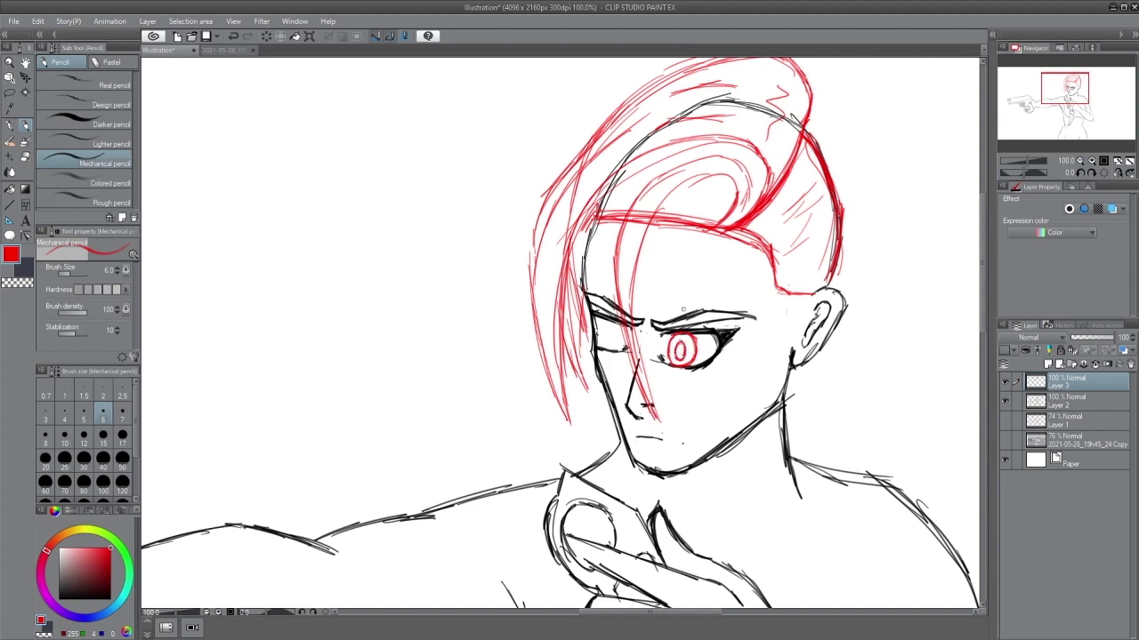
{"action": "key", "text": "e"}
{"action": "left_click_drag", "start_coordinate": [676, 341], "coordinate": [692, 361]}
{"action": "left_click", "coordinate": [1006, 441]}
{"action": "left_click", "coordinate": [1005, 441]}
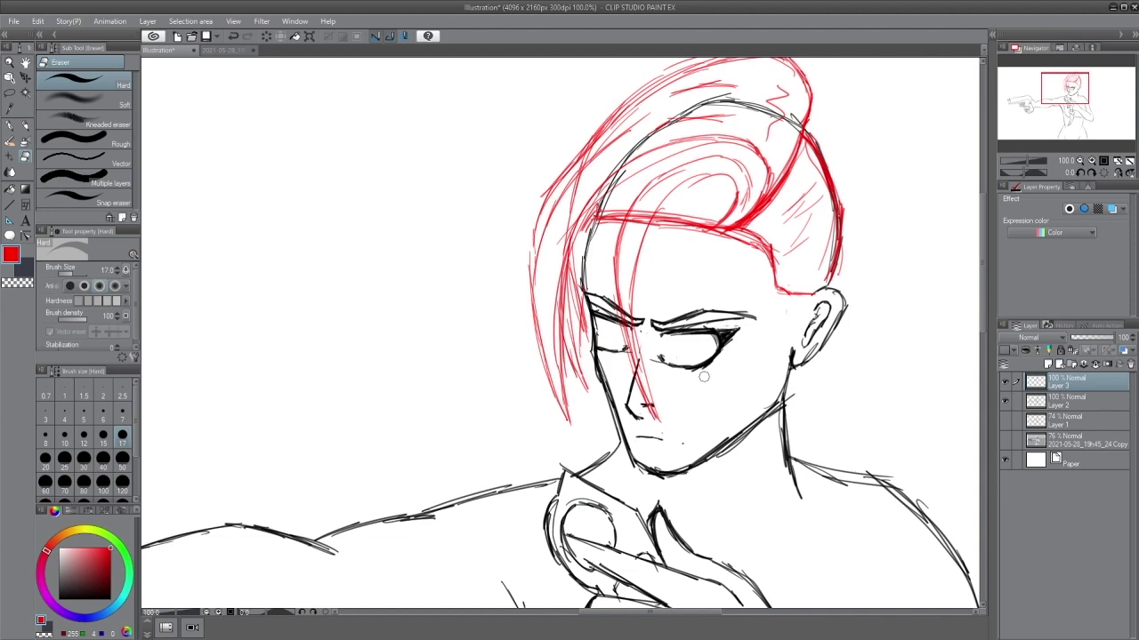
{"action": "left_click", "coordinate": [1005, 440]}
{"action": "left_click", "coordinate": [1005, 440]}
{"action": "key", "text": "m"}
{"action": "left_click_drag", "start_coordinate": [757, 294], "coordinate": [743, 292]}
{"action": "key", "text": "ctrl+t"}
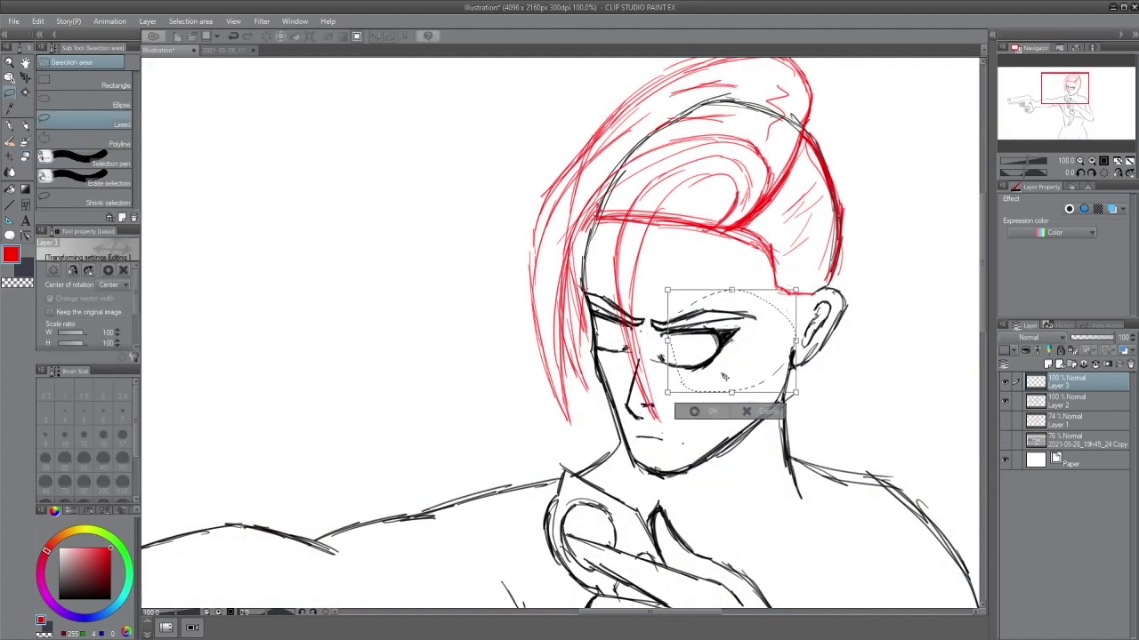
{"action": "left_click", "coordinate": [748, 411]}
Step: On Layer 2, move the lassoed near eye and eyebrow to line up with the 3D reference, and deselect
{"action": "left_click", "coordinate": [1076, 405]}
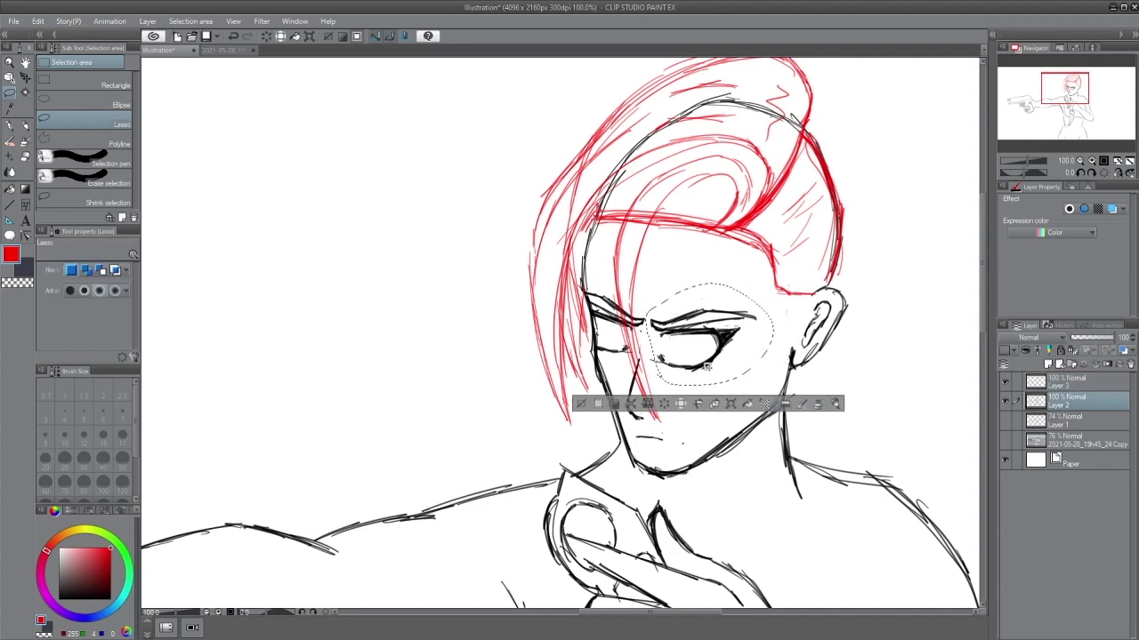
{"action": "key", "text": "ctrl+t"}
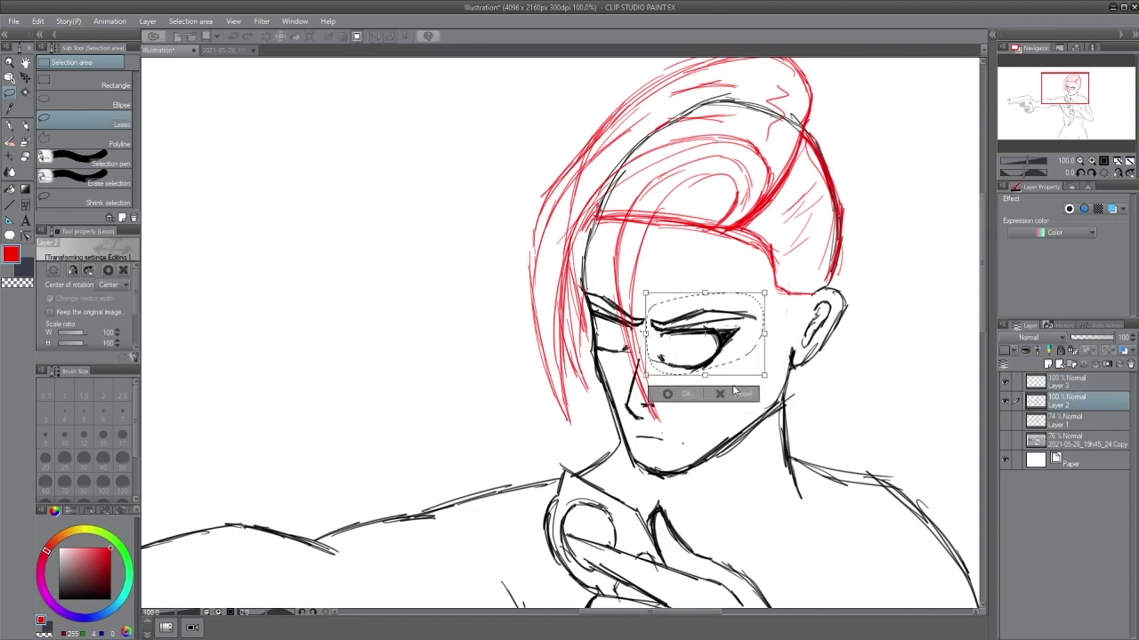
{"action": "key", "text": "Return"}
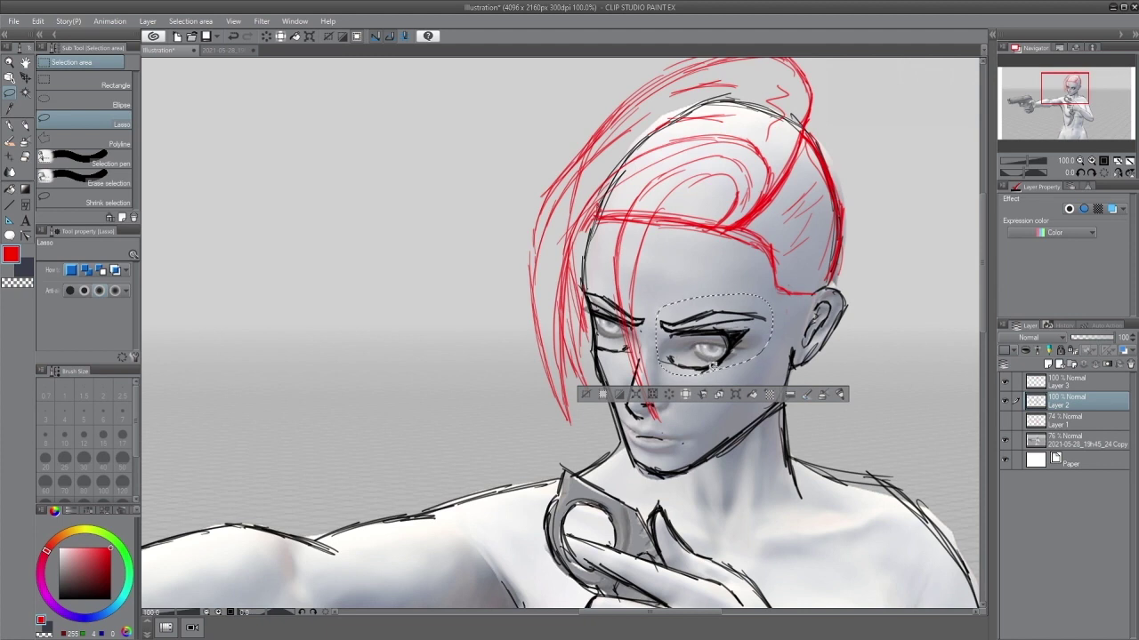
{"action": "key", "text": "ctrl+t"}
{"action": "left_click_drag", "start_coordinate": [712, 365], "coordinate": [723, 364]}
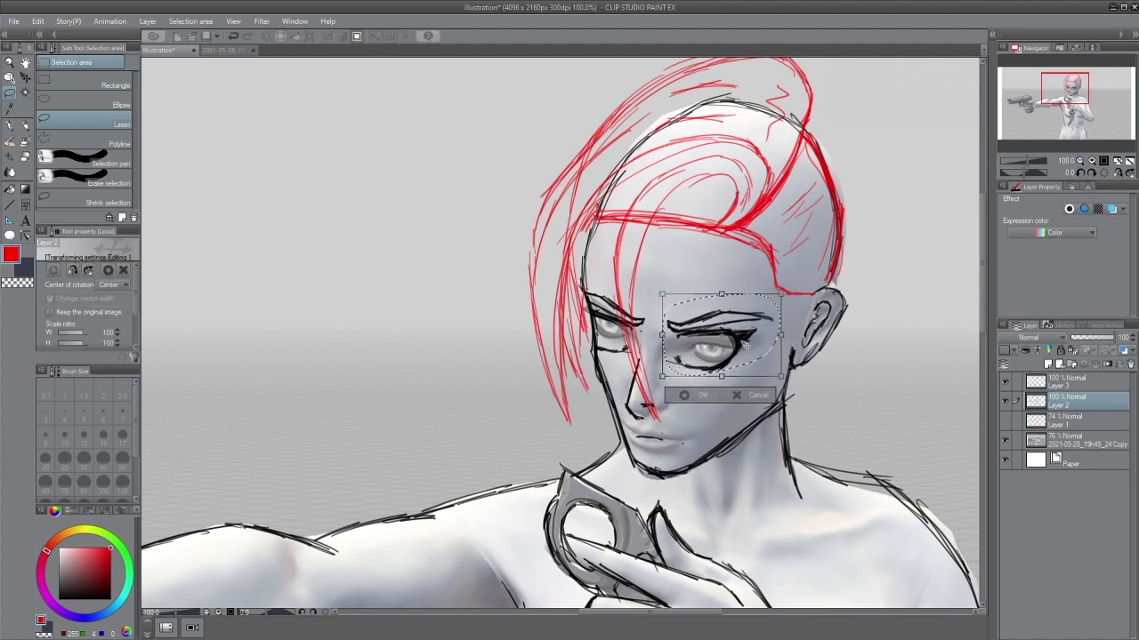
{"action": "key", "text": "Return"}
{"action": "key", "text": "ctrl+d"}
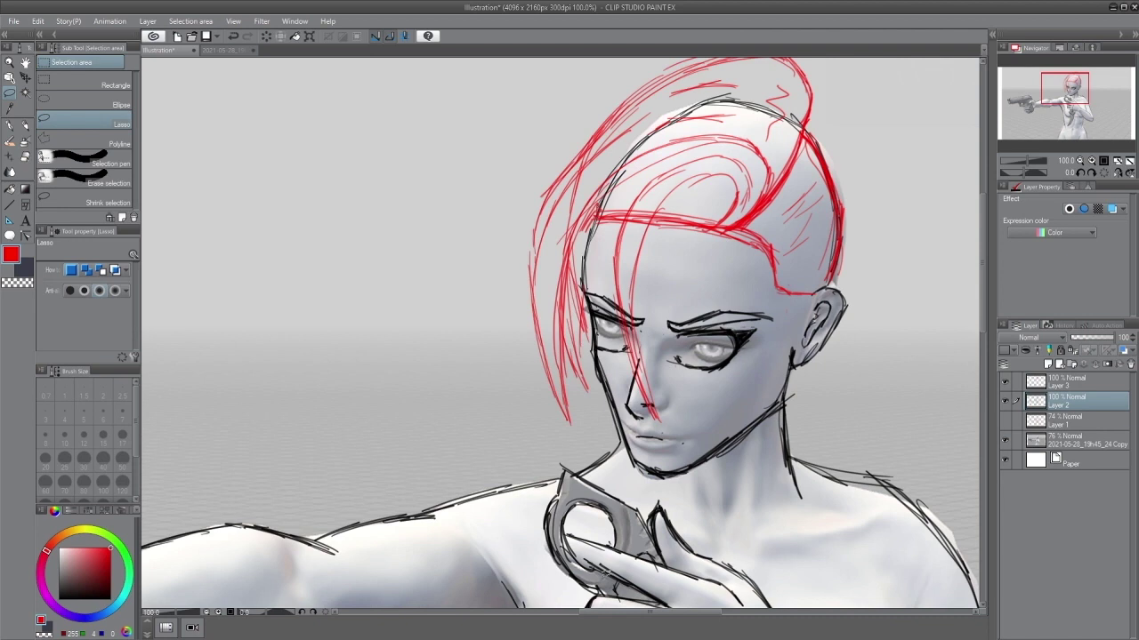
Step: Draw the lips in black with the mechanical pencil over the 3D reference
{"action": "key", "text": "p"}
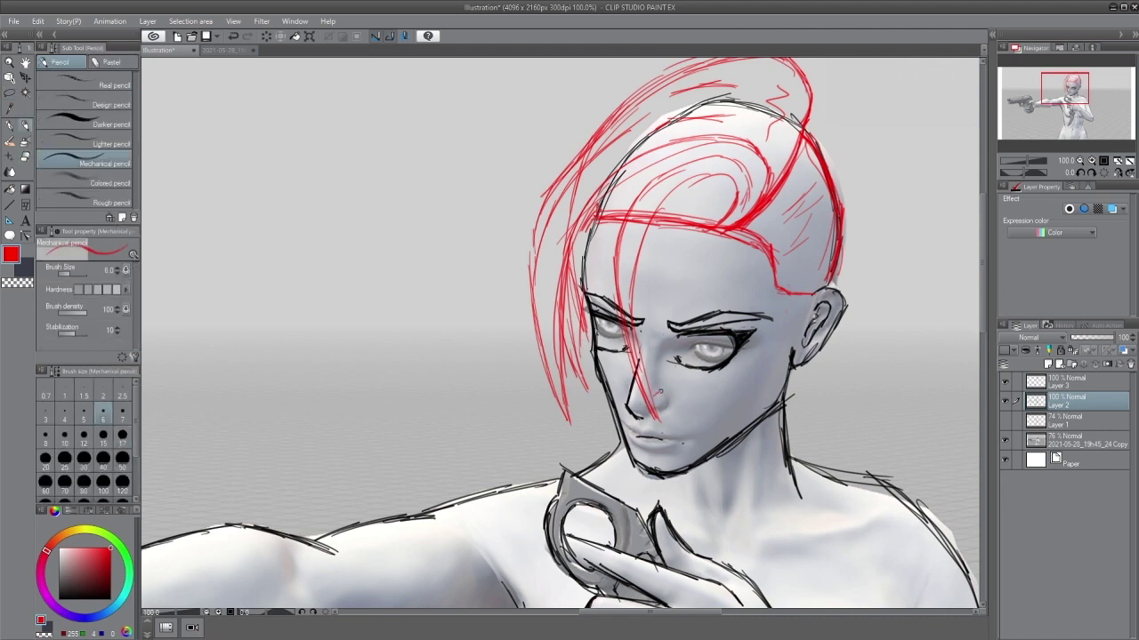
{"action": "key", "text": "x"}
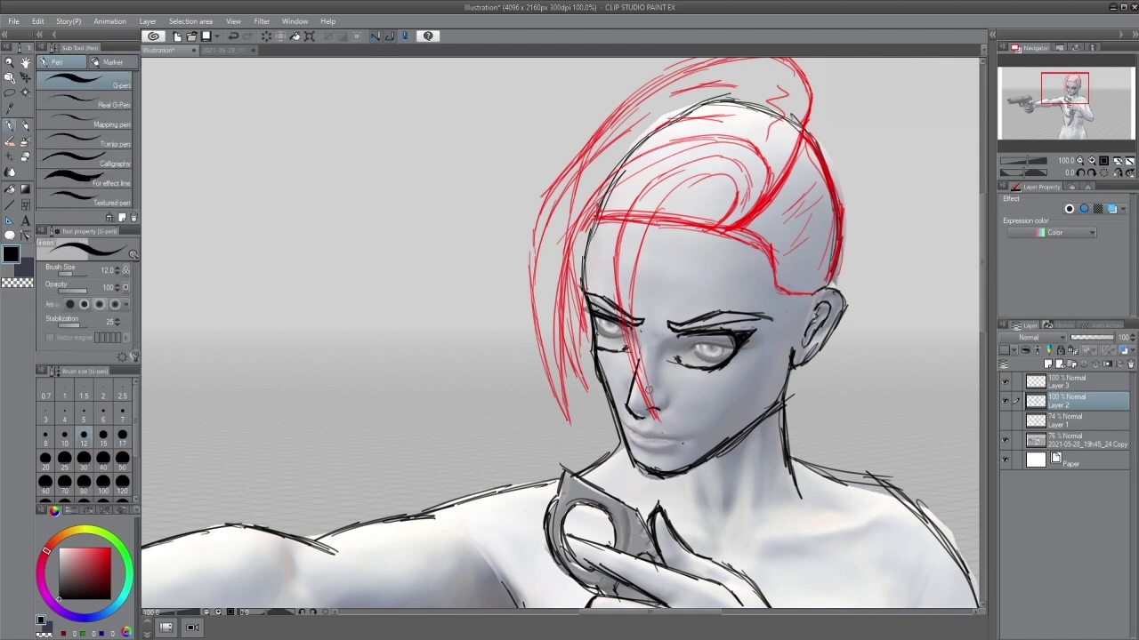
{"action": "mouse_move", "coordinate": [638, 449]}
{"action": "left_mouse_down"}
{"action": "mouse_move", "coordinate": [676, 441]}
{"action": "mouse_move", "coordinate": [641, 429]}
{"action": "left_mouse_up"}
{"action": "key", "text": "ctrl+z"}
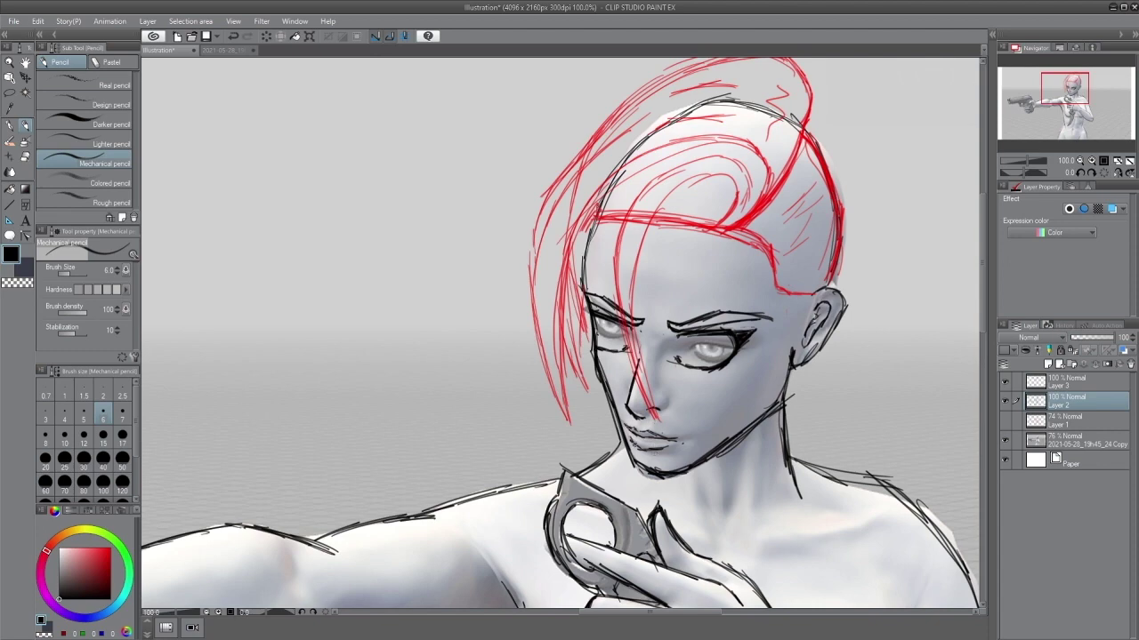
{"action": "left_click_drag", "start_coordinate": [720, 336], "coordinate": [719, 355]}
{"action": "key", "text": "ctrl+z"}
Step: Hide the 3D reference and draw a red iris and pupil in the near eye on Layer 3
{"action": "left_click", "coordinate": [1004, 440]}
{"action": "left_click", "coordinate": [1068, 383]}
{"action": "key", "text": "x"}
{"action": "mouse_move", "coordinate": [719, 335]}
{"action": "left_mouse_down"}
{"action": "mouse_move", "coordinate": [699, 358]}
{"action": "mouse_move", "coordinate": [717, 351]}
{"action": "mouse_move", "coordinate": [702, 347]}
{"action": "mouse_move", "coordinate": [722, 319]}
{"action": "left_mouse_up"}
Step: Copy the red iris onto the far eye and transform the copy to fit between the eyelids
{"action": "left_click", "coordinate": [10, 93]}
{"action": "left_click", "coordinate": [693, 394]}
{"action": "key", "text": "k"}
{"action": "mouse_move", "coordinate": [699, 360]}
{"action": "left_mouse_down"}
{"action": "mouse_move", "coordinate": [652, 365]}
{"action": "mouse_move", "coordinate": [611, 350]}
{"action": "left_mouse_up"}
{"action": "key", "text": "ctrl+t"}
{"action": "left_click_drag", "start_coordinate": [653, 296], "coordinate": [678, 303]}
{"action": "left_click_drag", "start_coordinate": [632, 375], "coordinate": [616, 342]}
{"action": "key", "text": "Return"}
Step: Fine-tune the copied iris in the far eye, adjusting its position and scaling it to 99%
{"action": "left_click", "coordinate": [671, 377]}
{"action": "left_click_drag", "start_coordinate": [637, 303], "coordinate": [635, 304]}
{"action": "left_click_drag", "start_coordinate": [626, 341], "coordinate": [623, 340]}
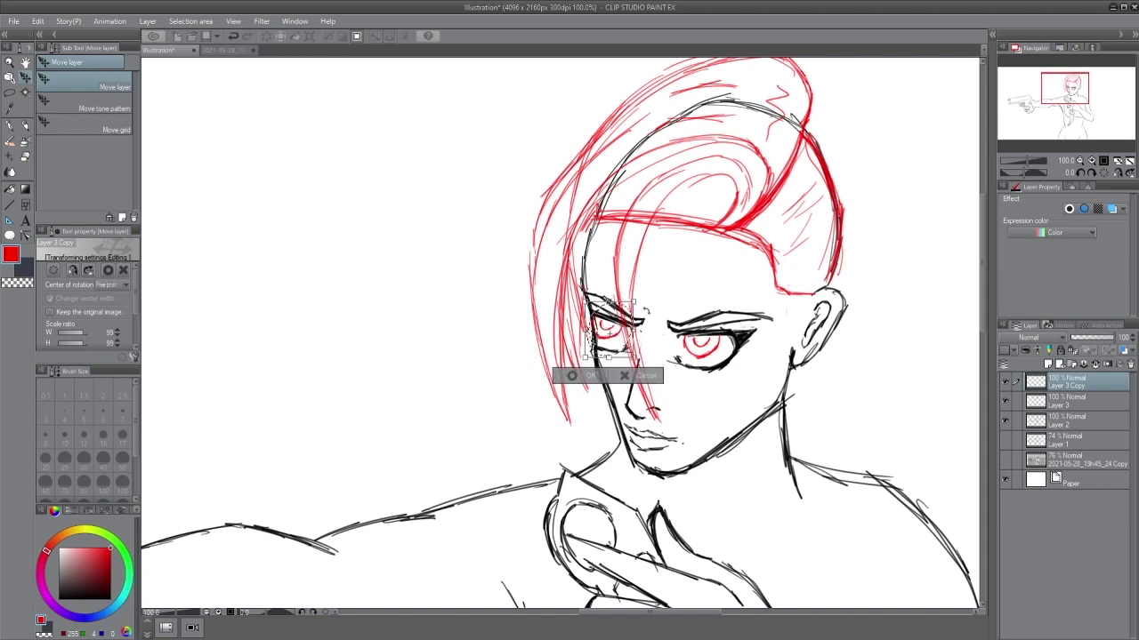
{"action": "key", "text": "Return"}
{"action": "key", "text": "e"}
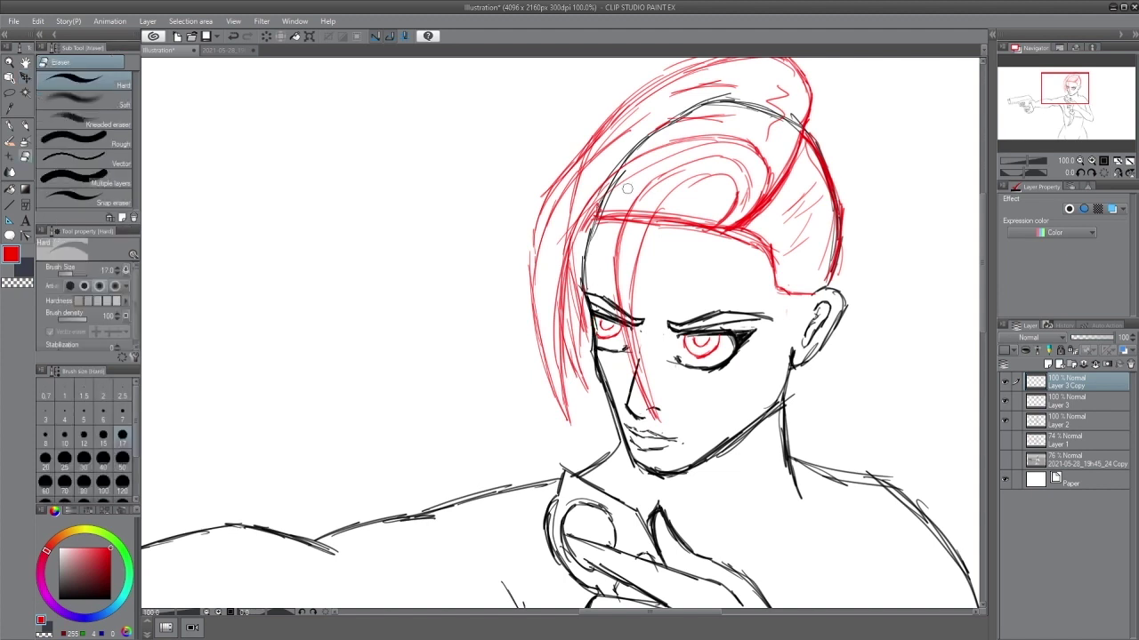
{"action": "key", "text": "p"}
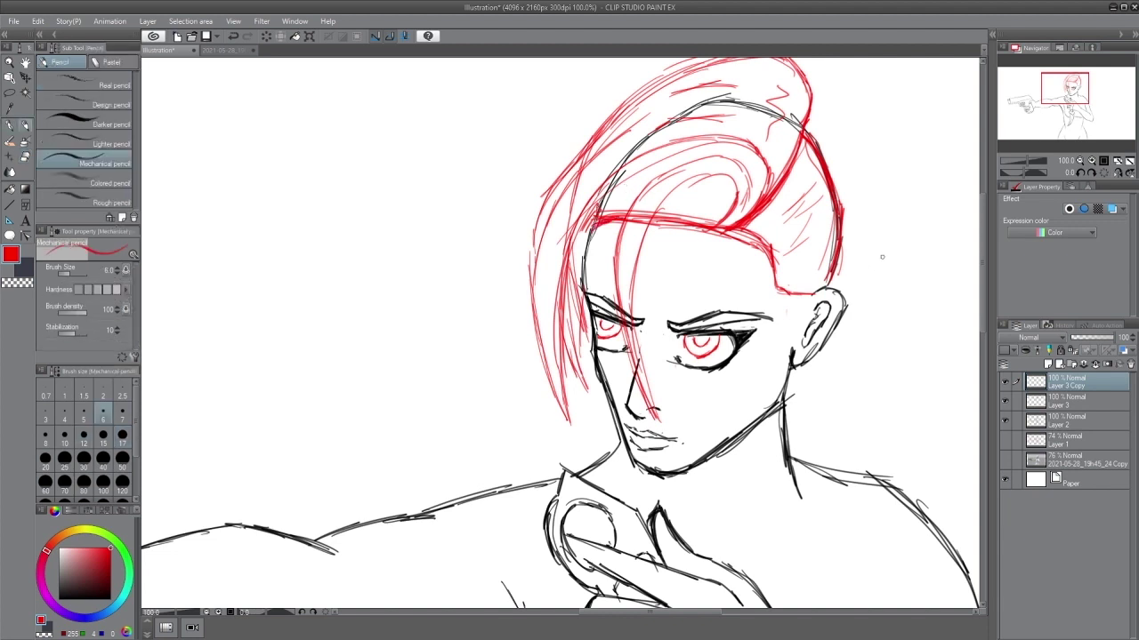
Step: Select Layer 3 and add black pencil lines for the neck muscle below the jaw
{"action": "left_click", "coordinate": [1087, 401]}
{"action": "key", "text": "x"}
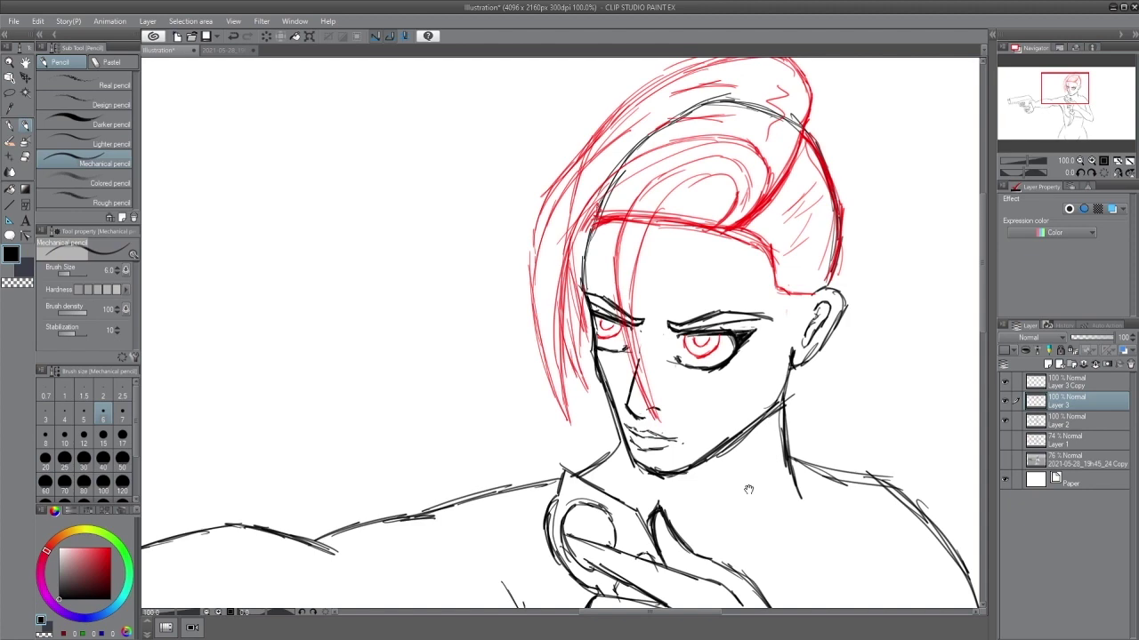
{"action": "scroll", "coordinate": [561, 334], "scroll_direction": "down", "scroll_amount": 3}
{"action": "scroll", "coordinate": [636, 359], "scroll_direction": "down", "scroll_amount": 1}
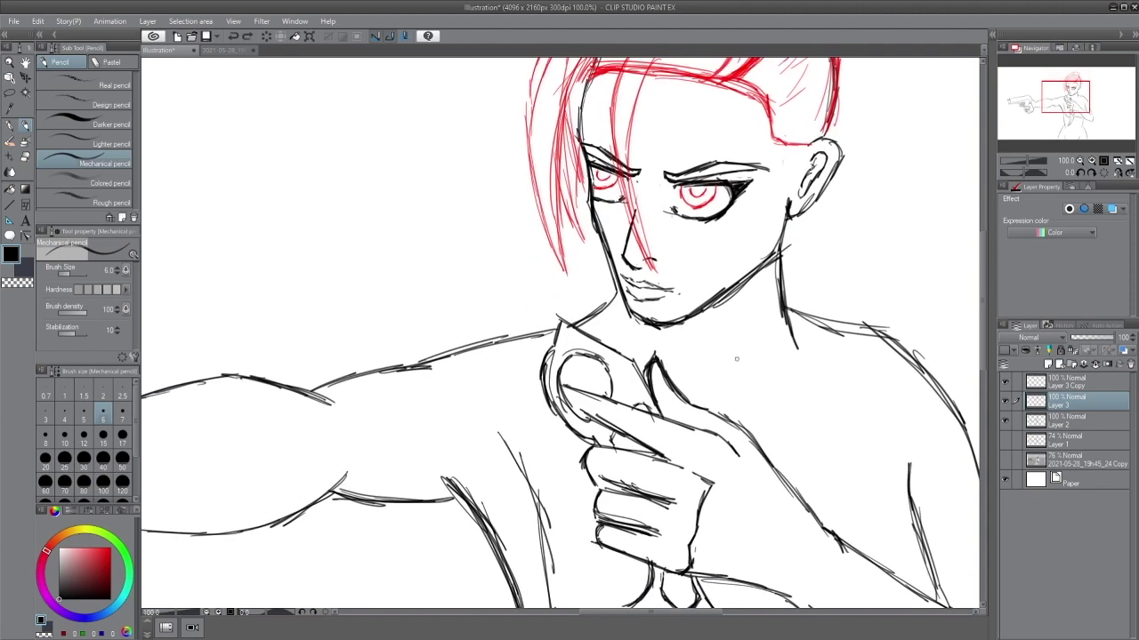
{"action": "mouse_move", "coordinate": [756, 292]}
{"action": "left_mouse_down"}
{"action": "mouse_move", "coordinate": [707, 364]}
{"action": "mouse_move", "coordinate": [715, 360]}
{"action": "left_mouse_up"}
{"action": "mouse_move", "coordinate": [805, 388]}
{"action": "left_mouse_down"}
{"action": "mouse_move", "coordinate": [780, 348]}
{"action": "mouse_move", "coordinate": [700, 356]}
{"action": "left_mouse_up"}
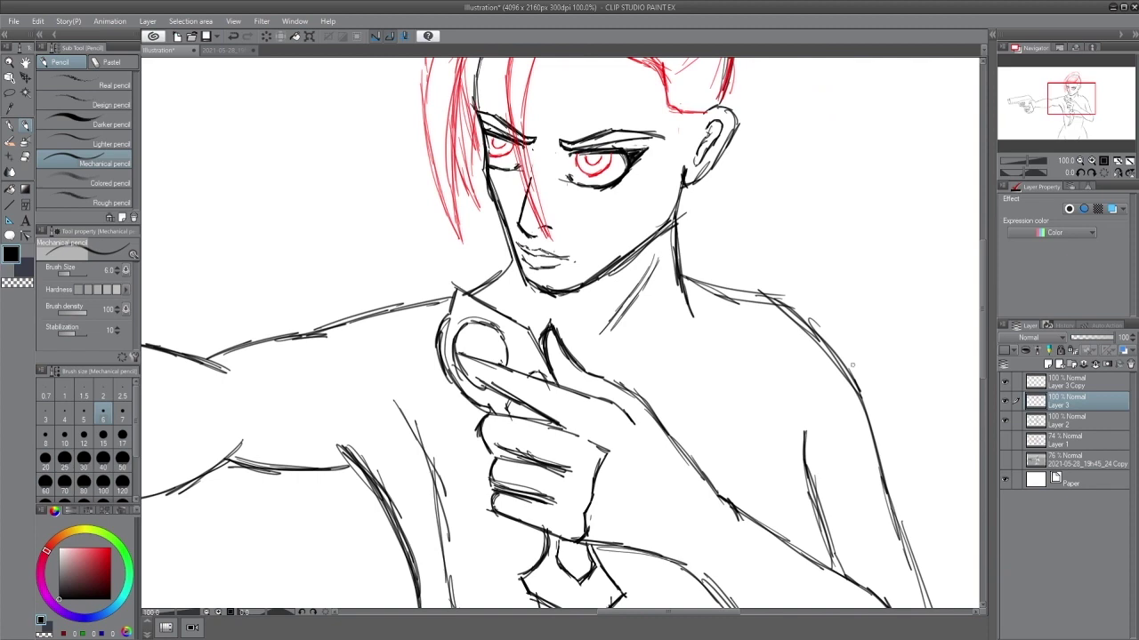
Step: Flip the canvas horizontally and merge Layer 3 Copy into Layer 3
{"action": "left_click_drag", "start_coordinate": [275, 465], "coordinate": [838, 354]}
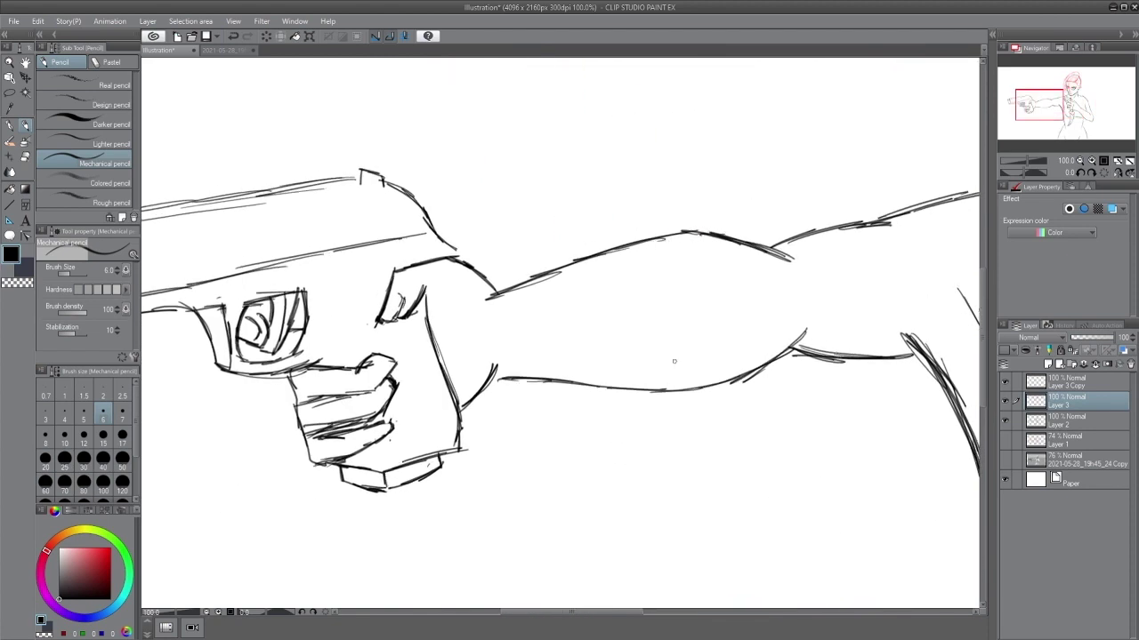
{"action": "key", "text": "h"}
{"action": "key", "text": "e"}
{"action": "left_click", "coordinate": [1077, 382]}
{"action": "left_click", "coordinate": [1094, 364]}
Step: On Layer 2, rework the fingertips wrapped around the pistol grip in black pencil
{"action": "left_click", "coordinate": [1074, 402]}
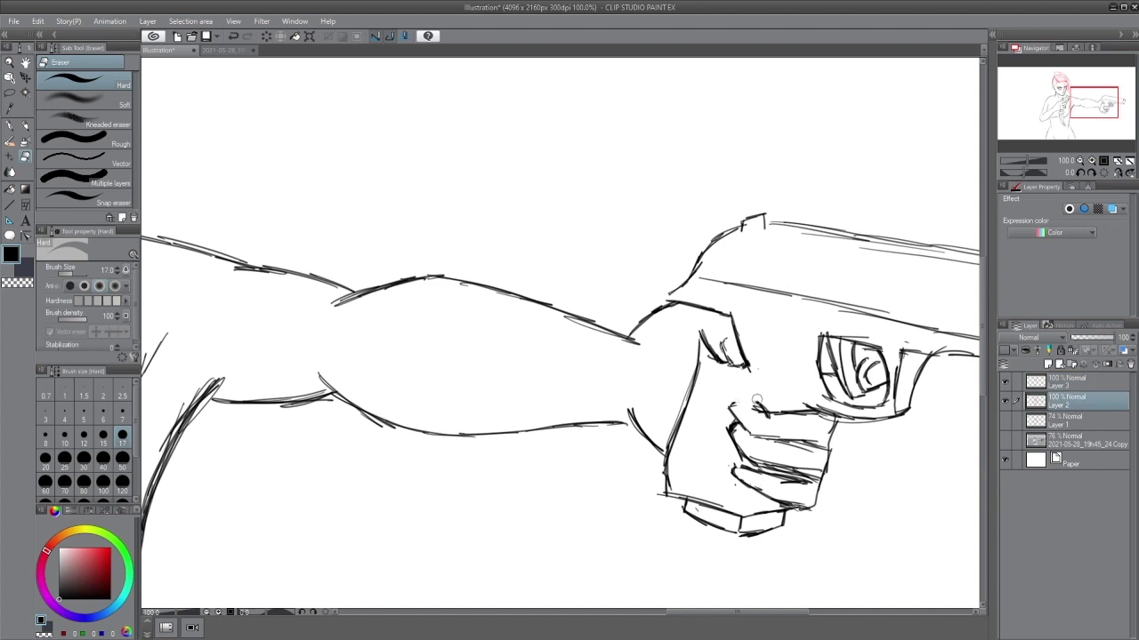
{"action": "key", "text": "p"}
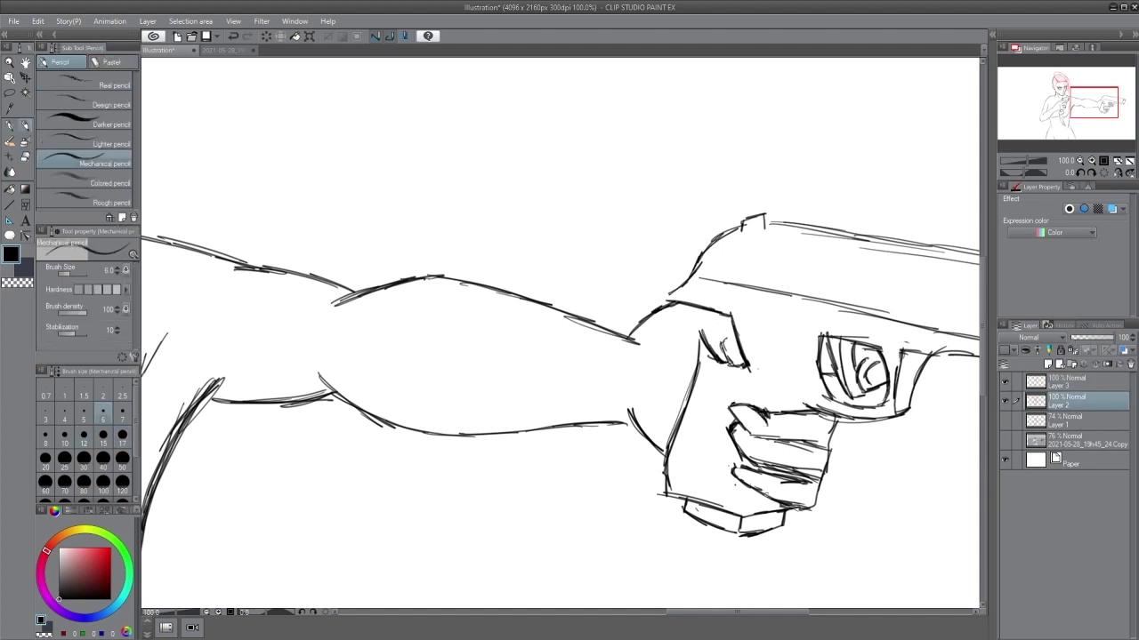
{"action": "key", "text": "ctrl+z"}
{"action": "mouse_move", "coordinate": [730, 409]}
{"action": "left_mouse_down"}
{"action": "mouse_move", "coordinate": [764, 404]}
{"action": "mouse_move", "coordinate": [729, 410]}
{"action": "mouse_move", "coordinate": [750, 416]}
{"action": "mouse_move", "coordinate": [743, 403]}
{"action": "mouse_move", "coordinate": [756, 419]}
{"action": "mouse_move", "coordinate": [727, 400]}
{"action": "left_mouse_up"}
{"action": "key", "text": "ctrl+z"}
{"action": "left_click_drag", "start_coordinate": [736, 475], "coordinate": [746, 479]}
Step: Show the 3D reference and trace the ejection port and upper cutout along the pistol's slide
{"action": "left_click_drag", "start_coordinate": [906, 455], "coordinate": [729, 523]}
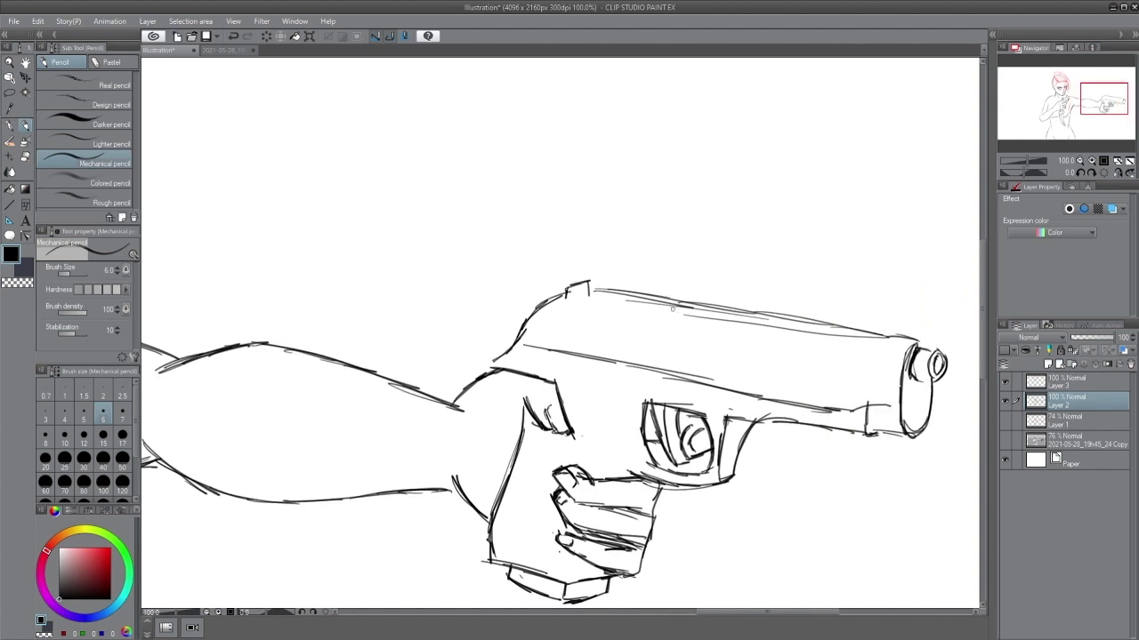
{"action": "left_click_drag", "start_coordinate": [746, 318], "coordinate": [732, 340]}
{"action": "left_click", "coordinate": [1006, 440]}
{"action": "mouse_move", "coordinate": [667, 307]}
{"action": "left_mouse_down"}
{"action": "mouse_move", "coordinate": [660, 336]}
{"action": "mouse_move", "coordinate": [885, 354]}
{"action": "left_mouse_up"}
{"action": "mouse_move", "coordinate": [744, 317]}
{"action": "left_mouse_down"}
{"action": "mouse_move", "coordinate": [920, 331]}
{"action": "mouse_move", "coordinate": [614, 293]}
{"action": "left_mouse_up"}
Step: Erase the old lower slide line and retrace the frame's underside and the trigger guard over the reference
{"action": "key", "text": "e"}
{"action": "mouse_move", "coordinate": [685, 382]}
{"action": "left_mouse_down"}
{"action": "mouse_move", "coordinate": [825, 404]}
{"action": "mouse_move", "coordinate": [789, 406]}
{"action": "left_mouse_up"}
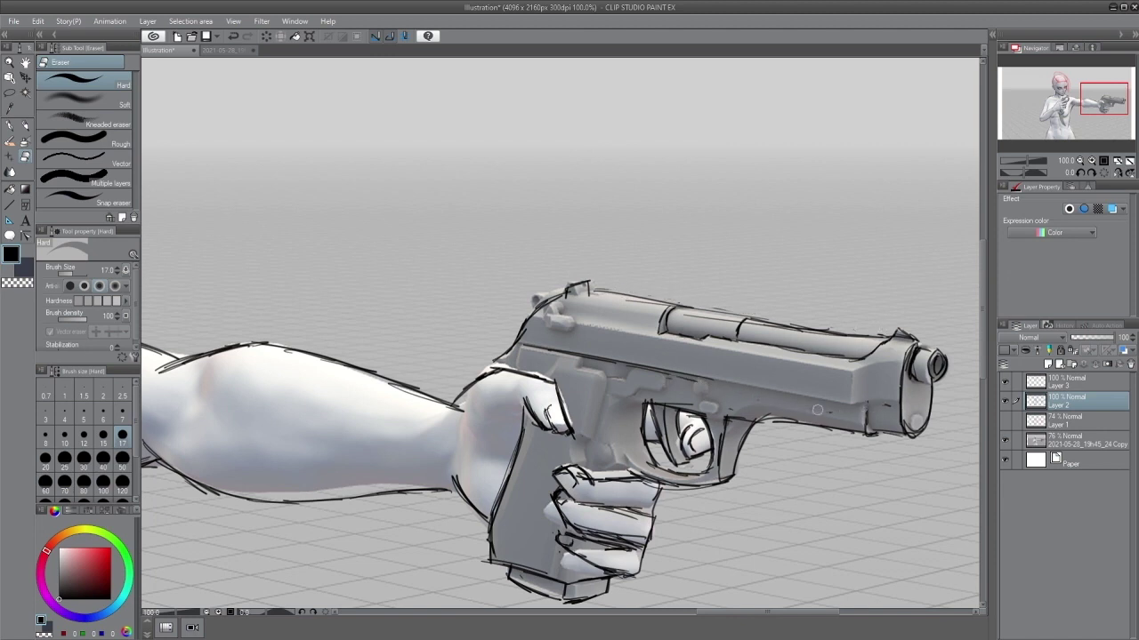
{"action": "key", "text": "bracketright"}
{"action": "key", "text": "p"}
{"action": "mouse_move", "coordinate": [731, 413]}
{"action": "left_mouse_down"}
{"action": "mouse_move", "coordinate": [783, 409]}
{"action": "mouse_move", "coordinate": [728, 422]}
{"action": "mouse_move", "coordinate": [783, 409]}
{"action": "left_mouse_up"}
{"action": "key", "text": "e"}
{"action": "key", "text": "p"}
{"action": "mouse_move", "coordinate": [722, 452]}
{"action": "left_mouse_down"}
{"action": "mouse_move", "coordinate": [719, 422]}
{"action": "mouse_move", "coordinate": [756, 407]}
{"action": "mouse_move", "coordinate": [845, 418]}
{"action": "left_mouse_up"}
{"action": "mouse_move", "coordinate": [627, 454]}
{"action": "left_mouse_down"}
{"action": "mouse_move", "coordinate": [678, 482]}
{"action": "mouse_move", "coordinate": [635, 479]}
{"action": "left_mouse_up"}
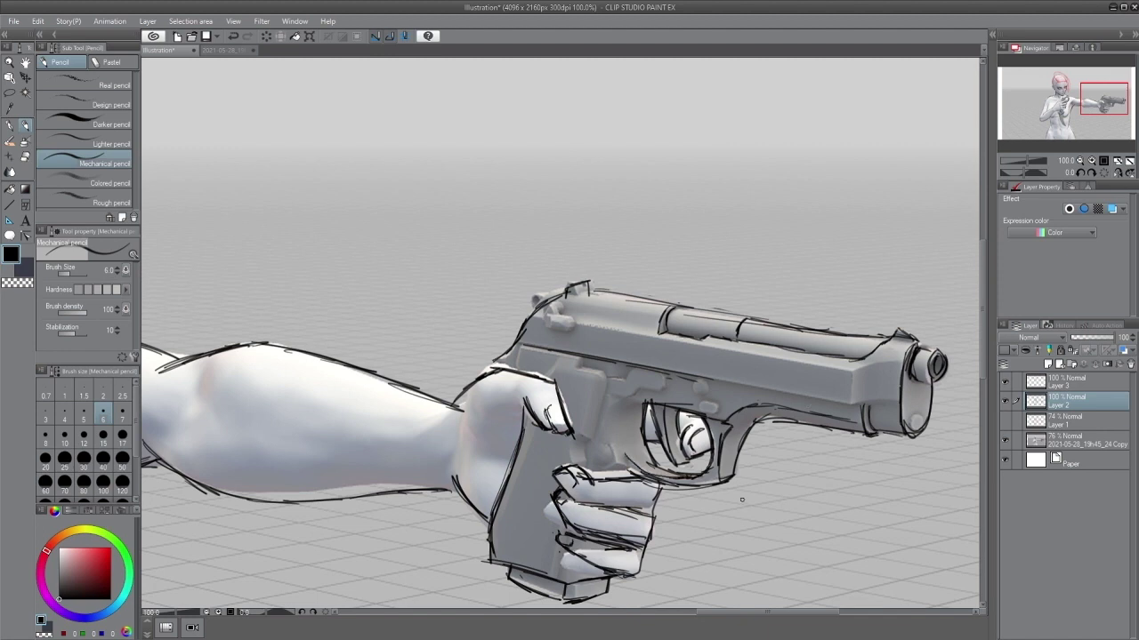
Step: Trace the slide's angled front face and its long side edges over the reference
{"action": "mouse_move", "coordinate": [856, 407]}
{"action": "left_mouse_down"}
{"action": "mouse_move", "coordinate": [896, 400]}
{"action": "mouse_move", "coordinate": [894, 363]}
{"action": "left_mouse_up"}
{"action": "left_click_drag", "start_coordinate": [851, 372], "coordinate": [850, 402]}
{"action": "left_click_drag", "start_coordinate": [579, 323], "coordinate": [847, 370]}
{"action": "left_click_drag", "start_coordinate": [717, 379], "coordinate": [836, 399]}
{"action": "key", "text": "p"}
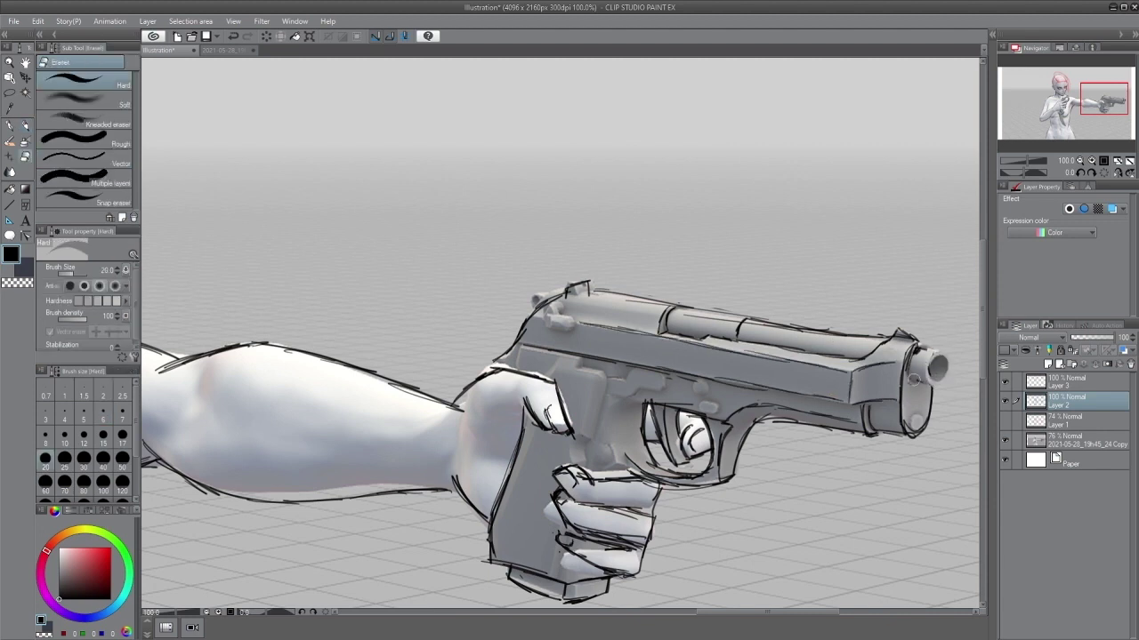
Step: Trace the pistol's round barrel muzzle over the reference in black pencil and hide the 3D reference
{"action": "key", "text": "p"}
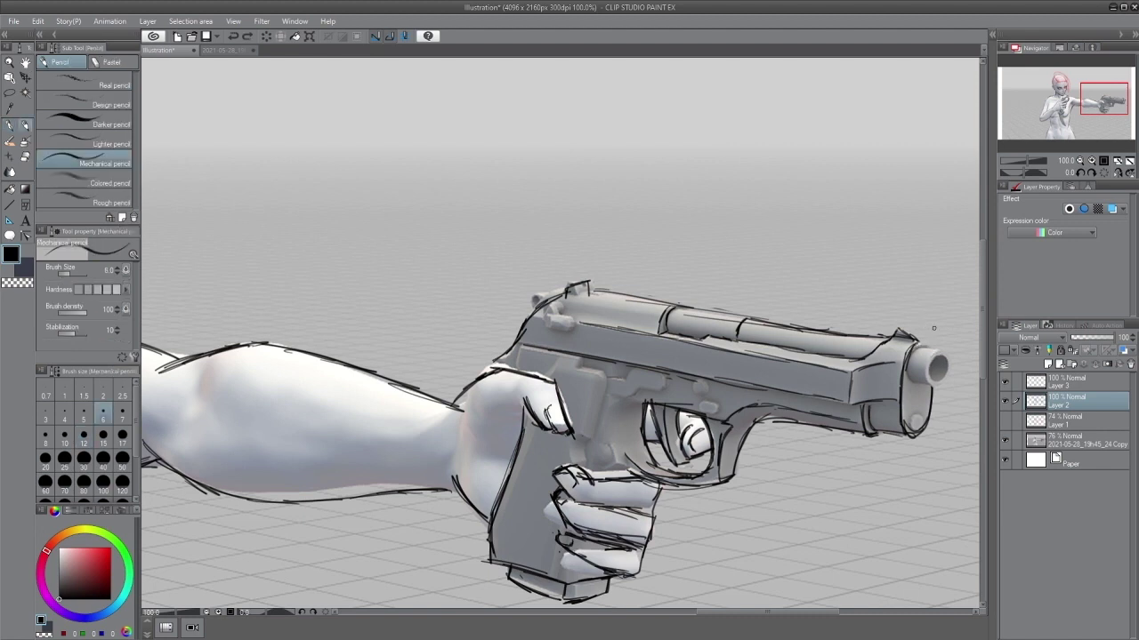
{"action": "left_click_drag", "start_coordinate": [915, 385], "coordinate": [932, 388]}
{"action": "mouse_move", "coordinate": [920, 346]}
{"action": "left_mouse_down"}
{"action": "mouse_move", "coordinate": [950, 371]}
{"action": "mouse_move", "coordinate": [935, 385]}
{"action": "mouse_move", "coordinate": [927, 366]}
{"action": "mouse_move", "coordinate": [931, 384]}
{"action": "left_mouse_up"}
{"action": "left_click", "coordinate": [1005, 440]}
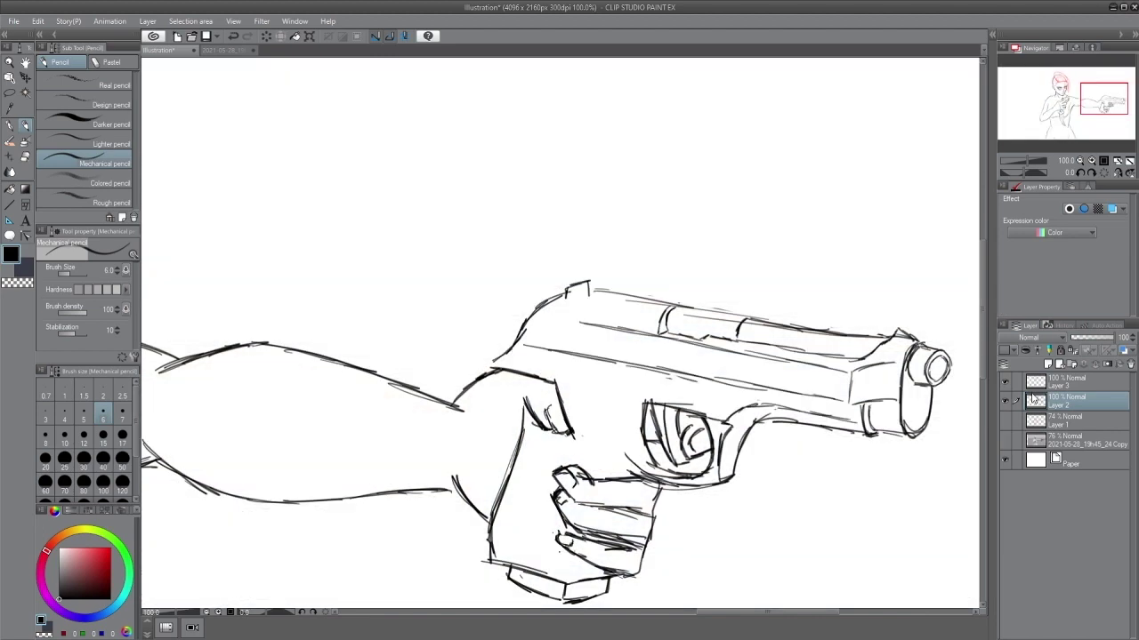
Step: Rework the curved edge where the knife blade meets its guard over the 3D reference, and hide the reference again
{"action": "left_click_drag", "start_coordinate": [179, 297], "coordinate": [786, 396]}
{"action": "left_click_drag", "start_coordinate": [642, 425], "coordinate": [829, 383]}
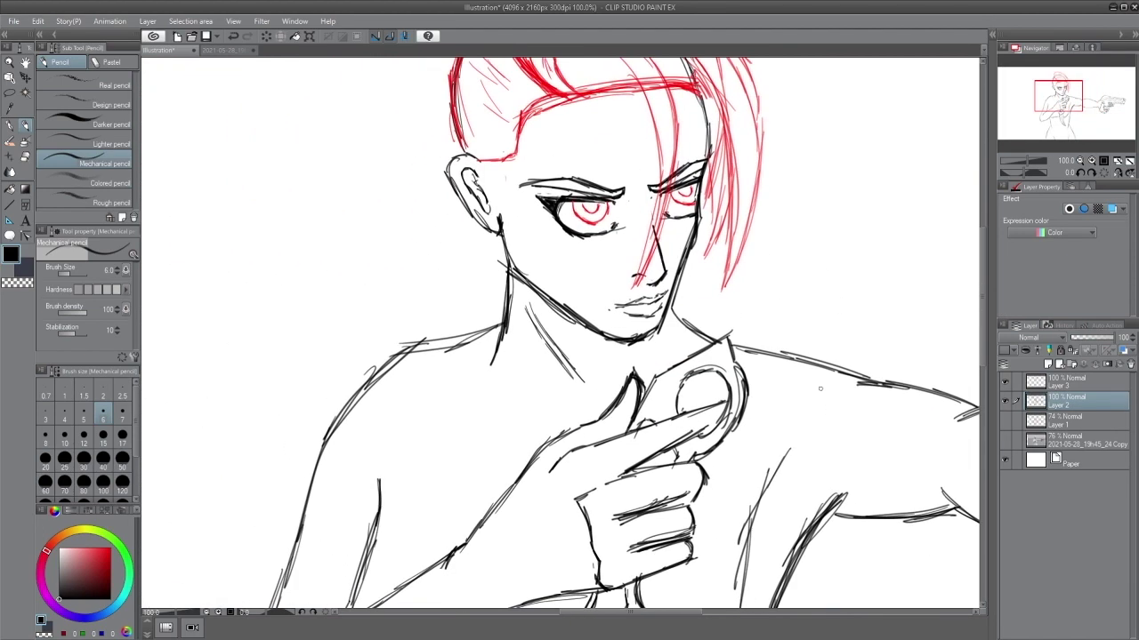
{"action": "left_click_drag", "start_coordinate": [758, 521], "coordinate": [775, 185]}
{"action": "left_click", "coordinate": [1004, 440]}
{"action": "key", "text": "e"}
{"action": "left_click_drag", "start_coordinate": [623, 338], "coordinate": [660, 311]}
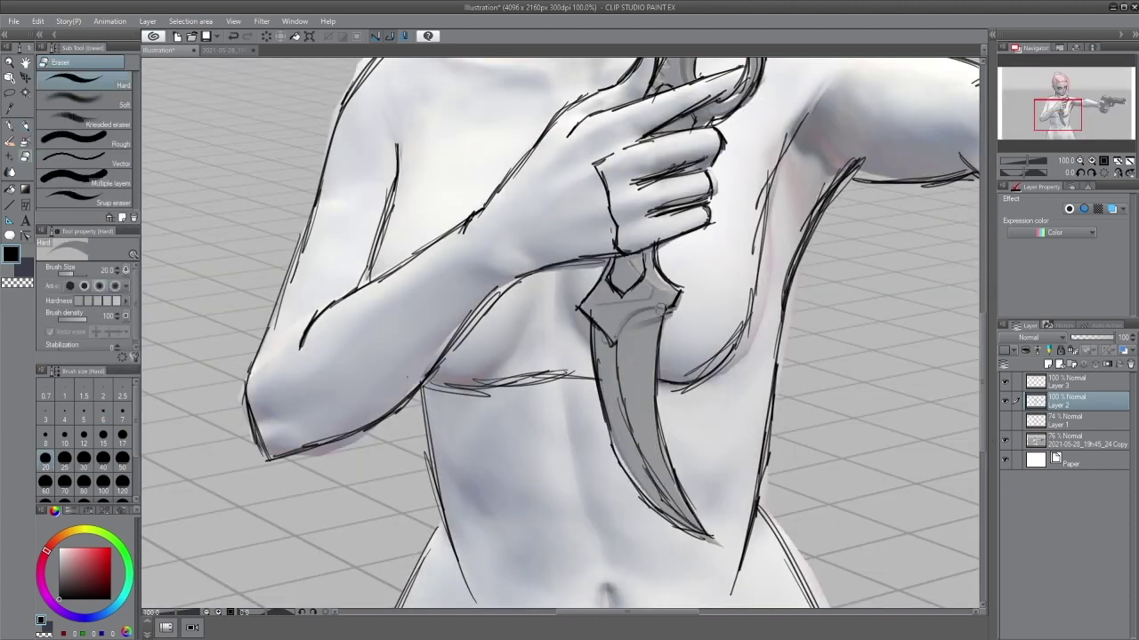
{"action": "key", "text": "p"}
{"action": "left_click_drag", "start_coordinate": [618, 338], "coordinate": [664, 319]}
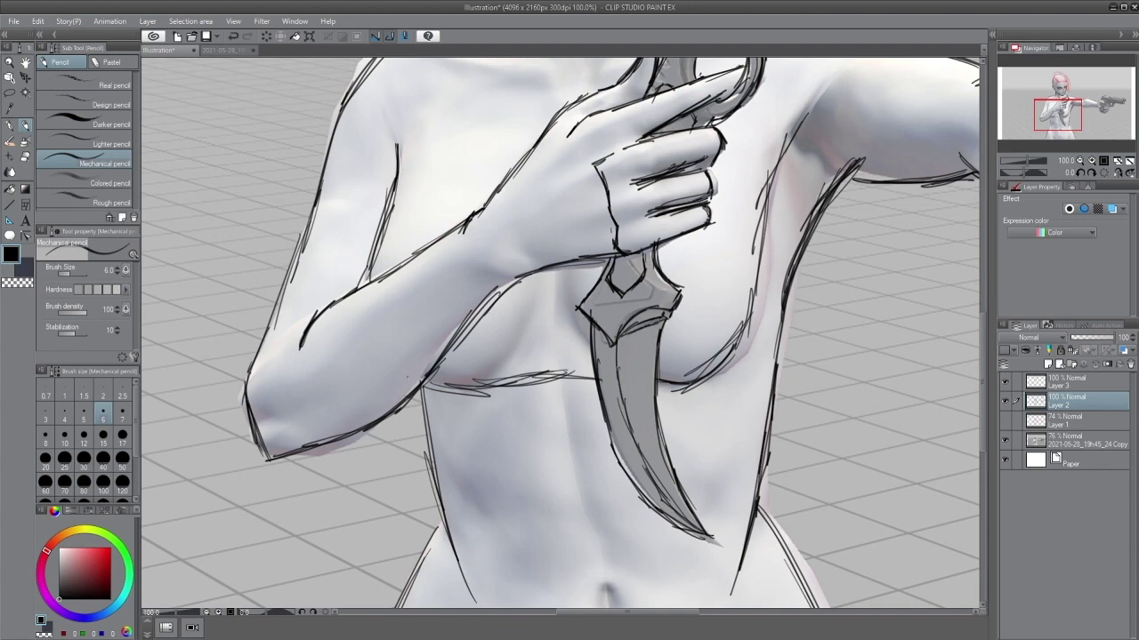
{"action": "left_click", "coordinate": [1005, 440]}
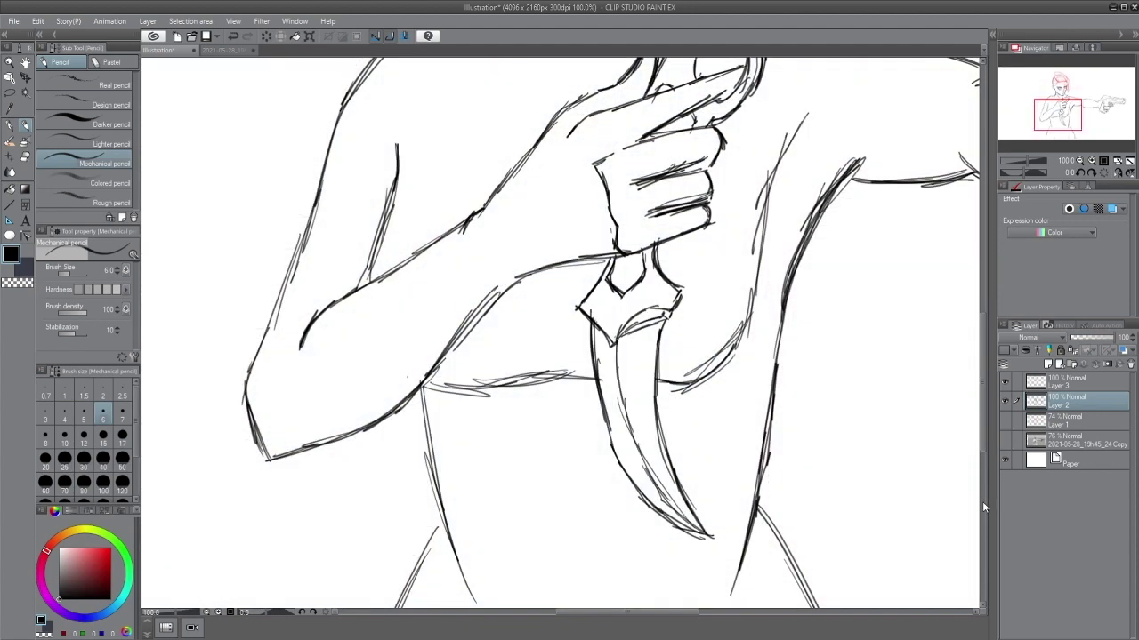
Step: On Layer 2, erase the ear's old outline and show the 3D reference beneath it
{"action": "left_click_drag", "start_coordinate": [739, 294], "coordinate": [733, 508]}
{"action": "left_click_drag", "start_coordinate": [770, 356], "coordinate": [760, 572]}
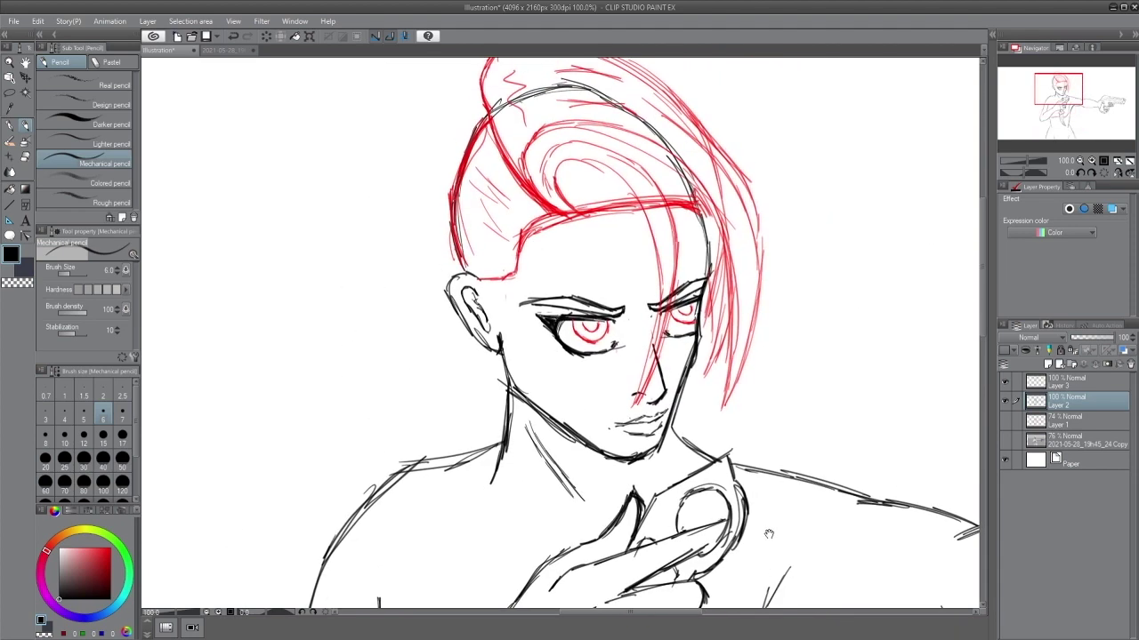
{"action": "left_click", "coordinate": [1087, 388]}
{"action": "left_click", "coordinate": [1090, 397]}
{"action": "key", "text": "e"}
{"action": "mouse_move", "coordinate": [459, 279]}
{"action": "left_mouse_down"}
{"action": "mouse_move", "coordinate": [446, 219]}
{"action": "mouse_move", "coordinate": [489, 349]}
{"action": "left_mouse_up"}
{"action": "left_click_drag", "start_coordinate": [460, 273], "coordinate": [452, 279]}
{"action": "left_click", "coordinate": [1007, 440]}
{"action": "left_click", "coordinate": [1005, 440]}
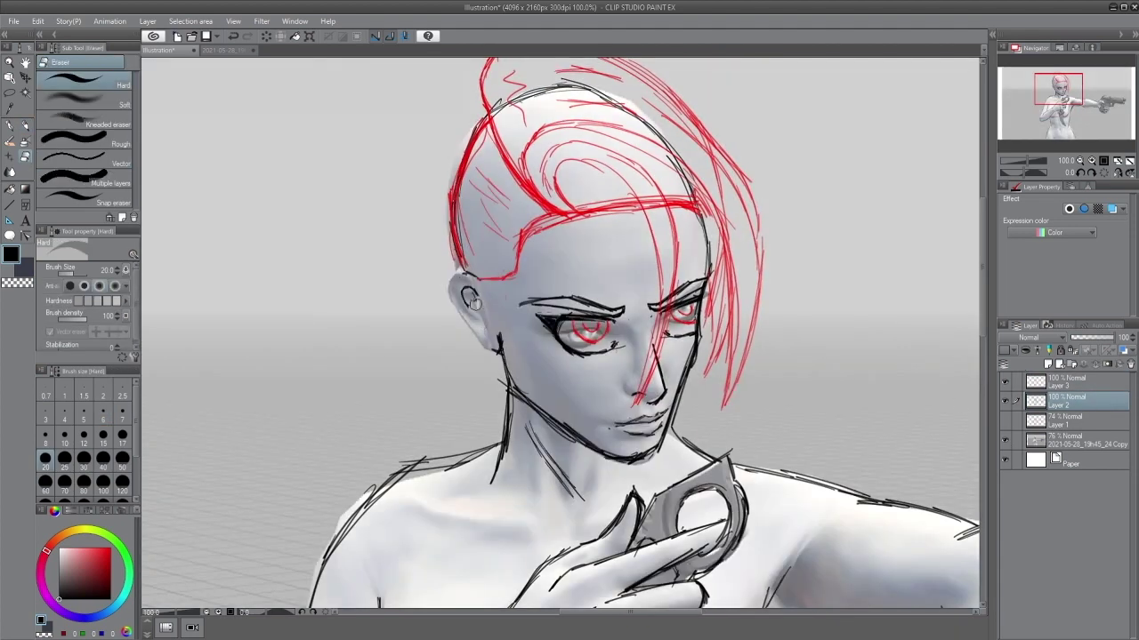
Step: Redraw the ear's outer contour and inner folds over the reference and clean up the line below it at the neck
{"action": "key", "text": "p"}
{"action": "mouse_move", "coordinate": [455, 271]}
{"action": "left_mouse_down"}
{"action": "mouse_move", "coordinate": [497, 350]}
{"action": "mouse_move", "coordinate": [498, 325]}
{"action": "mouse_move", "coordinate": [496, 348]}
{"action": "left_mouse_up"}
{"action": "key", "text": "e"}
{"action": "key", "text": "p"}
{"action": "mouse_move", "coordinate": [477, 297]}
{"action": "left_mouse_down"}
{"action": "mouse_move", "coordinate": [485, 333]}
{"action": "mouse_move", "coordinate": [476, 283]}
{"action": "mouse_move", "coordinate": [482, 333]}
{"action": "left_mouse_up"}
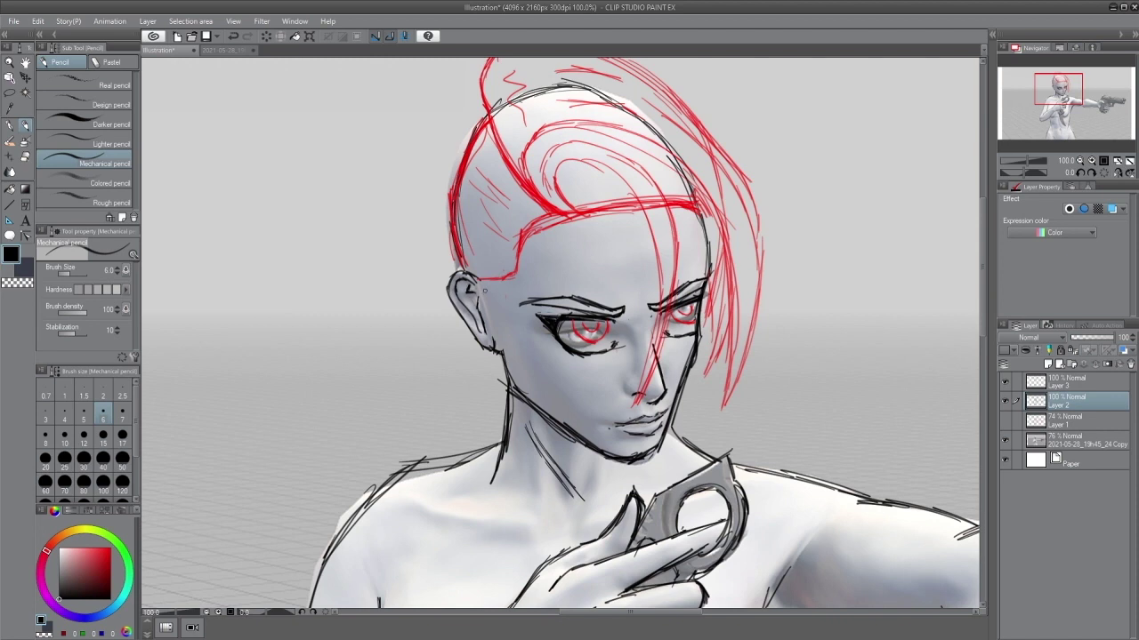
{"action": "key", "text": "ctrl+z"}
{"action": "key", "text": "e"}
{"action": "mouse_move", "coordinate": [507, 343]}
{"action": "left_mouse_down"}
{"action": "mouse_move", "coordinate": [495, 349]}
{"action": "mouse_move", "coordinate": [512, 392]}
{"action": "left_mouse_up"}
{"action": "key", "text": "p"}
{"action": "left_click", "coordinate": [1003, 439]}
Step: Draw the navel on the stomach in black pencil over the reference and hide the reference
{"action": "left_click_drag", "start_coordinate": [813, 500], "coordinate": [860, 276]}
{"action": "scroll", "coordinate": [808, 359], "scroll_direction": "down", "scroll_amount": 2}
{"action": "left_click_drag", "start_coordinate": [819, 458], "coordinate": [696, 425]}
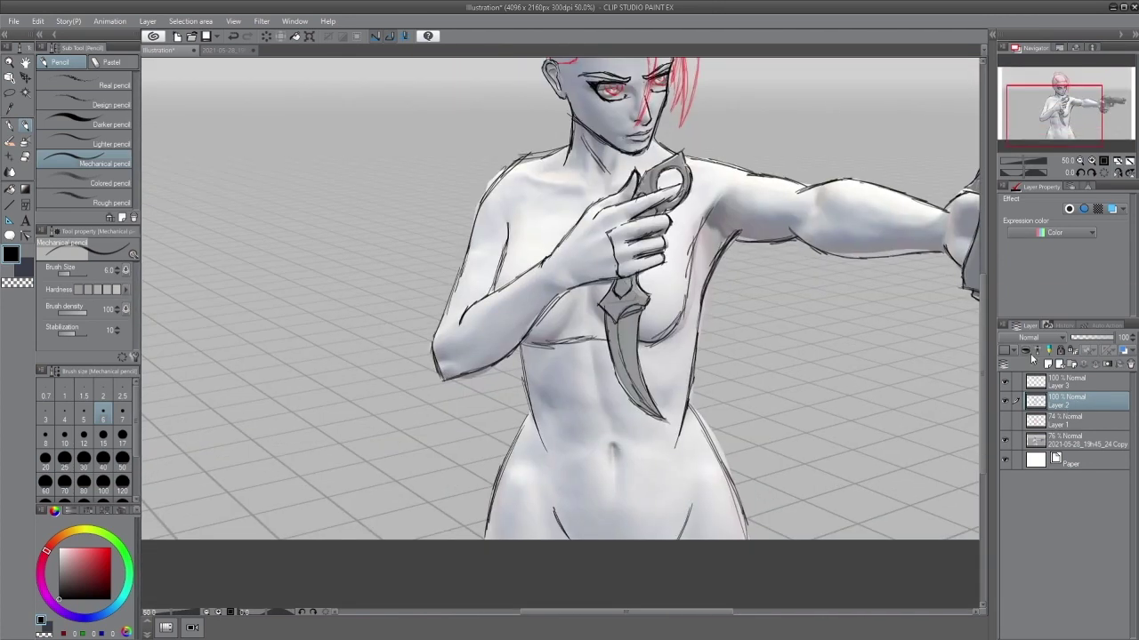
{"action": "key", "text": "e"}
{"action": "key", "text": "p"}
{"action": "left_click_drag", "start_coordinate": [611, 435], "coordinate": [612, 474]}
{"action": "left_click", "coordinate": [1004, 440]}
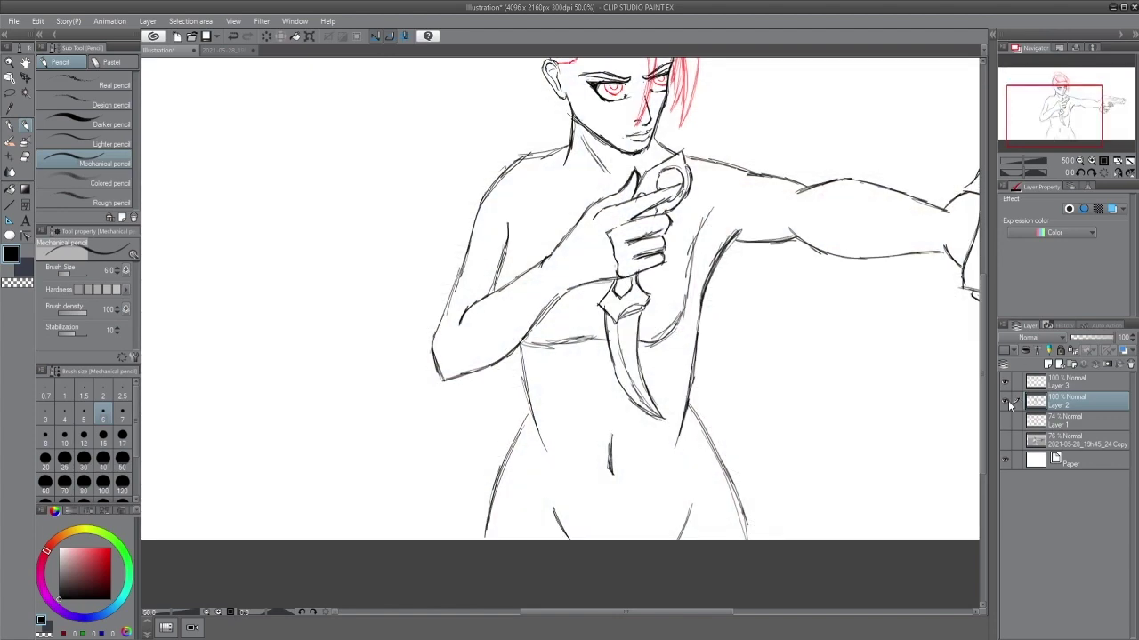
Step: Erase the knuckle ends of the fingers on the pistol grip and redraw them with a rounder, shorter outline
{"action": "left_click_drag", "start_coordinate": [877, 414], "coordinate": [677, 502]}
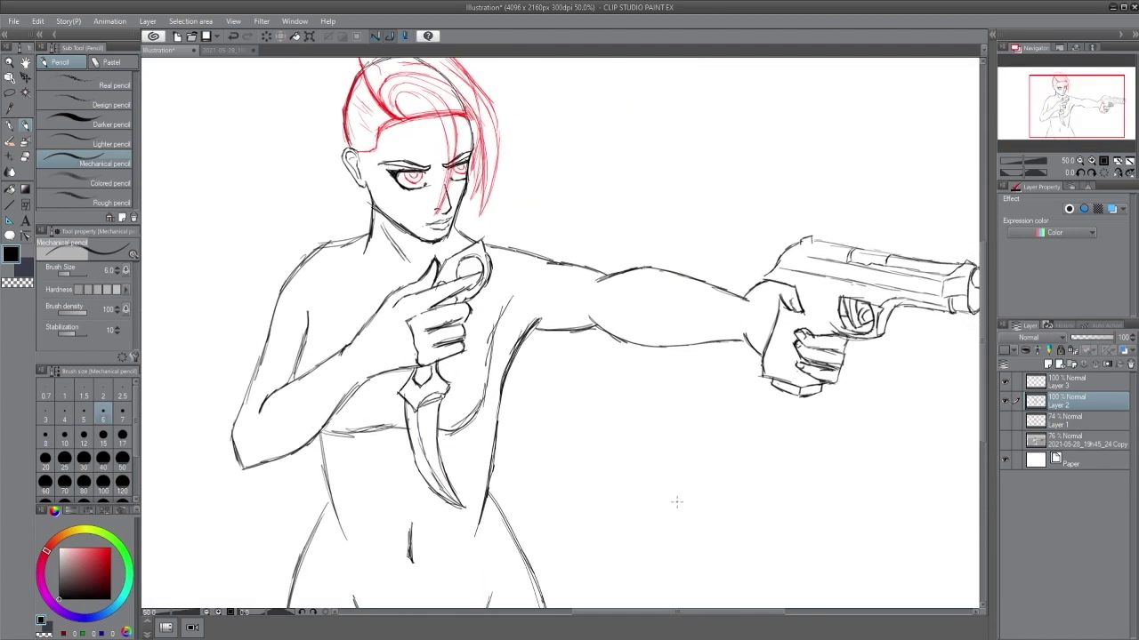
{"action": "key", "text": "e"}
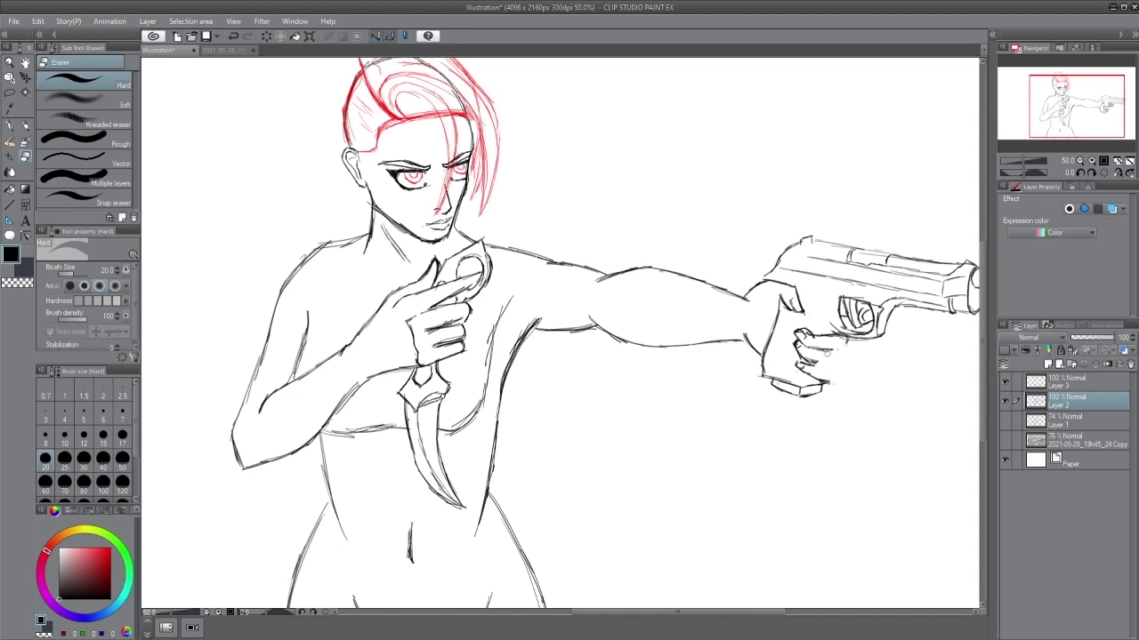
{"action": "scroll", "coordinate": [845, 375], "scroll_direction": "up", "scroll_amount": 3}
{"action": "key", "text": "p"}
{"action": "mouse_move", "coordinate": [845, 307]}
{"action": "left_mouse_down"}
{"action": "mouse_move", "coordinate": [826, 361]}
{"action": "mouse_move", "coordinate": [779, 381]}
{"action": "mouse_move", "coordinate": [797, 383]}
{"action": "mouse_move", "coordinate": [773, 353]}
{"action": "left_mouse_up"}
{"action": "left_click_drag", "start_coordinate": [838, 326], "coordinate": [826, 356]}
{"action": "left_click_drag", "start_coordinate": [846, 307], "coordinate": [833, 339]}
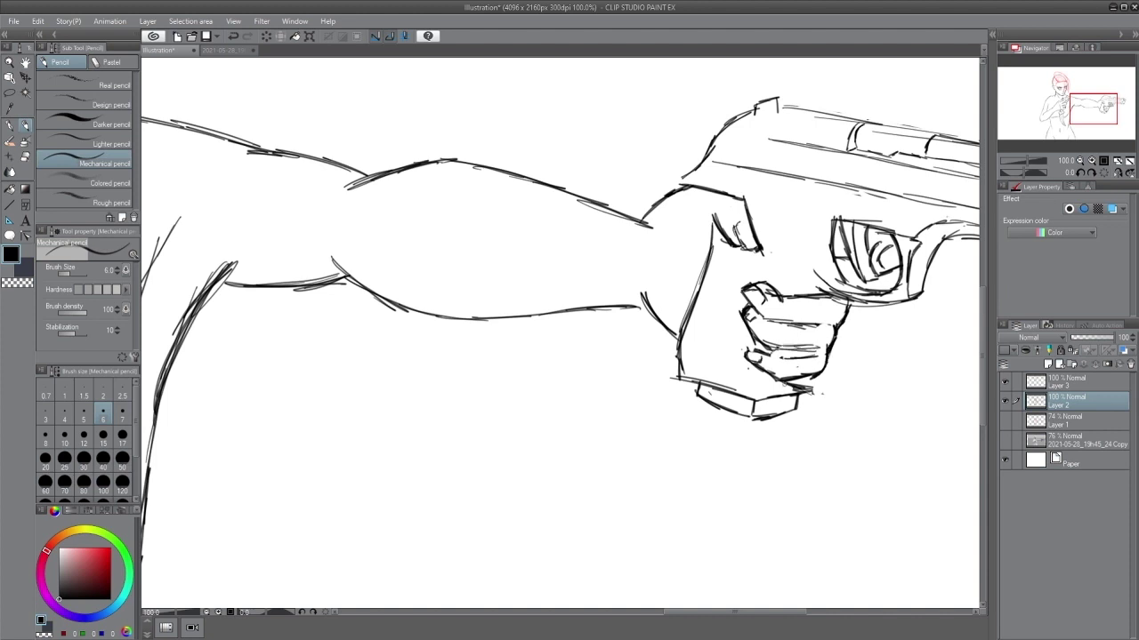
Step: Redraw the bottom edge of the pistol grip beneath the fingers and compare it against the 3D reference
{"action": "left_click_drag", "start_coordinate": [769, 374], "coordinate": [757, 398]}
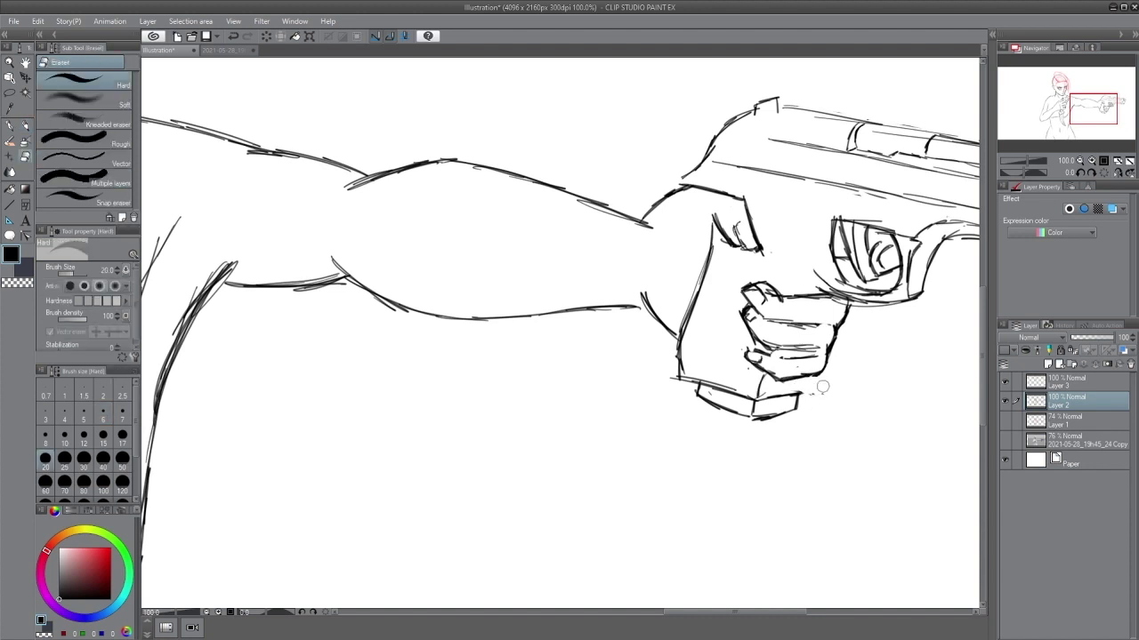
{"action": "key", "text": "p"}
{"action": "left_click_drag", "start_coordinate": [762, 372], "coordinate": [753, 399]}
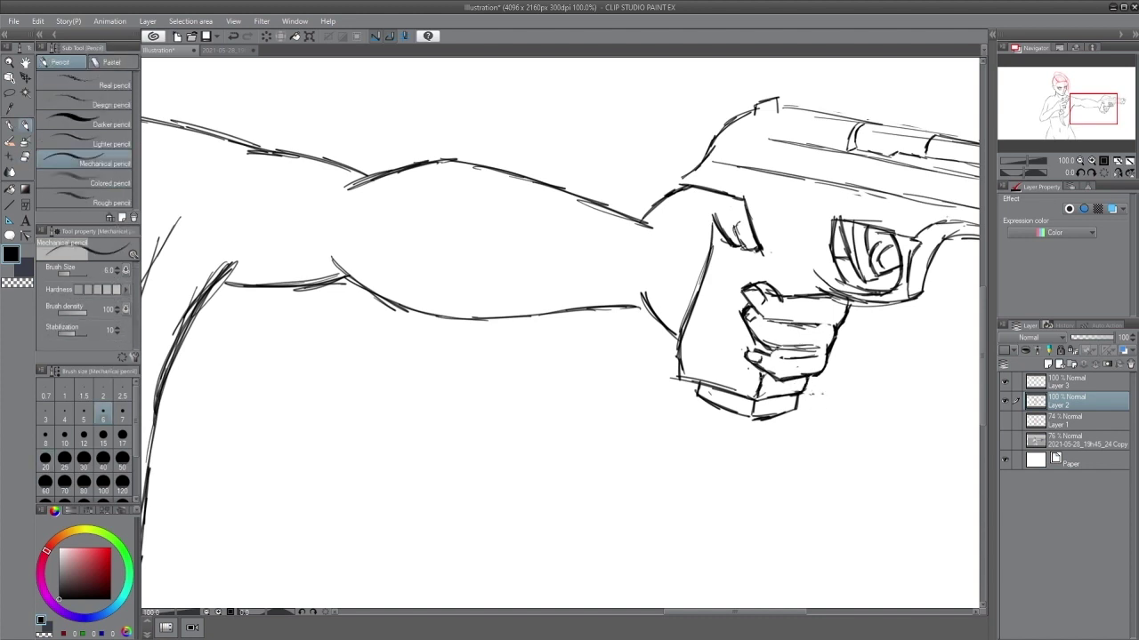
{"action": "left_click", "coordinate": [1005, 441]}
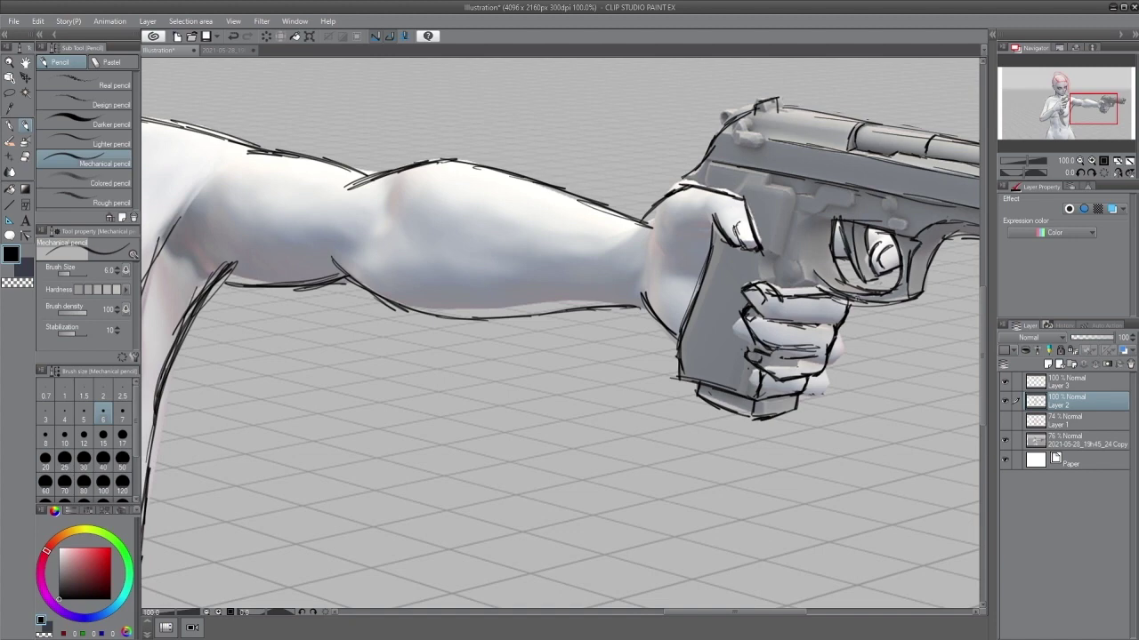
{"action": "left_click", "coordinate": [1005, 440]}
Step: Add a new layer above Layer 3 and sketch the clothing's armhole line down from the shoulder in bright green
{"action": "left_click_drag", "start_coordinate": [276, 349], "coordinate": [809, 521]}
{"action": "left_click", "coordinate": [1084, 382]}
{"action": "key", "text": "ctrl+shift+n"}
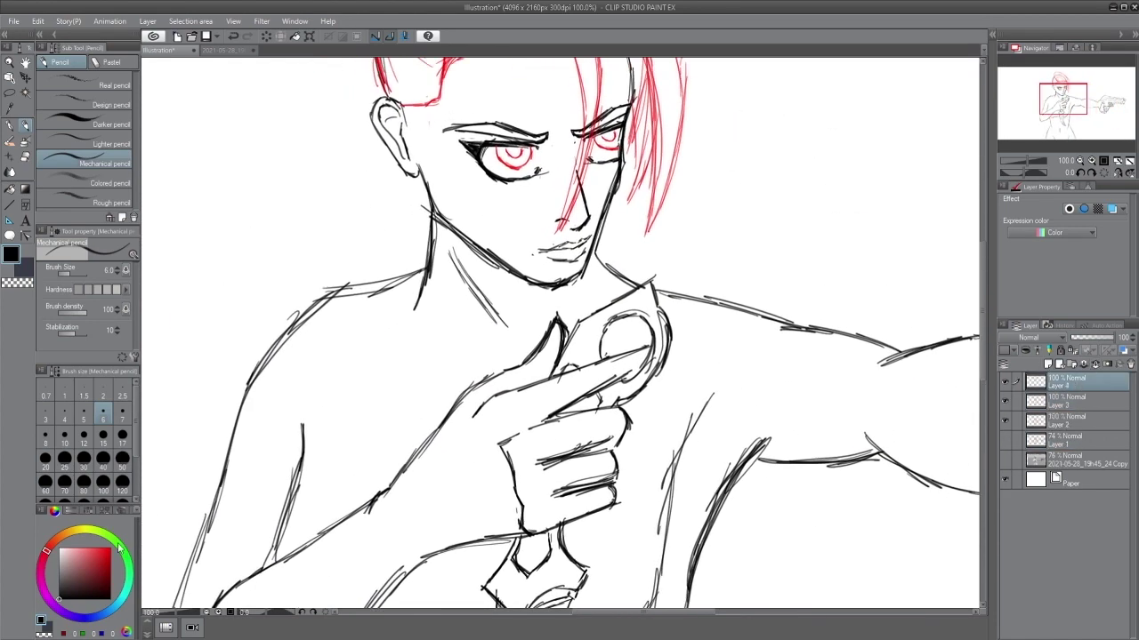
{"action": "left_click", "coordinate": [125, 554]}
{"action": "left_click", "coordinate": [110, 548]}
{"action": "left_click_drag", "start_coordinate": [303, 453], "coordinate": [353, 194]}
{"action": "left_click_drag", "start_coordinate": [333, 309], "coordinate": [353, 200]}
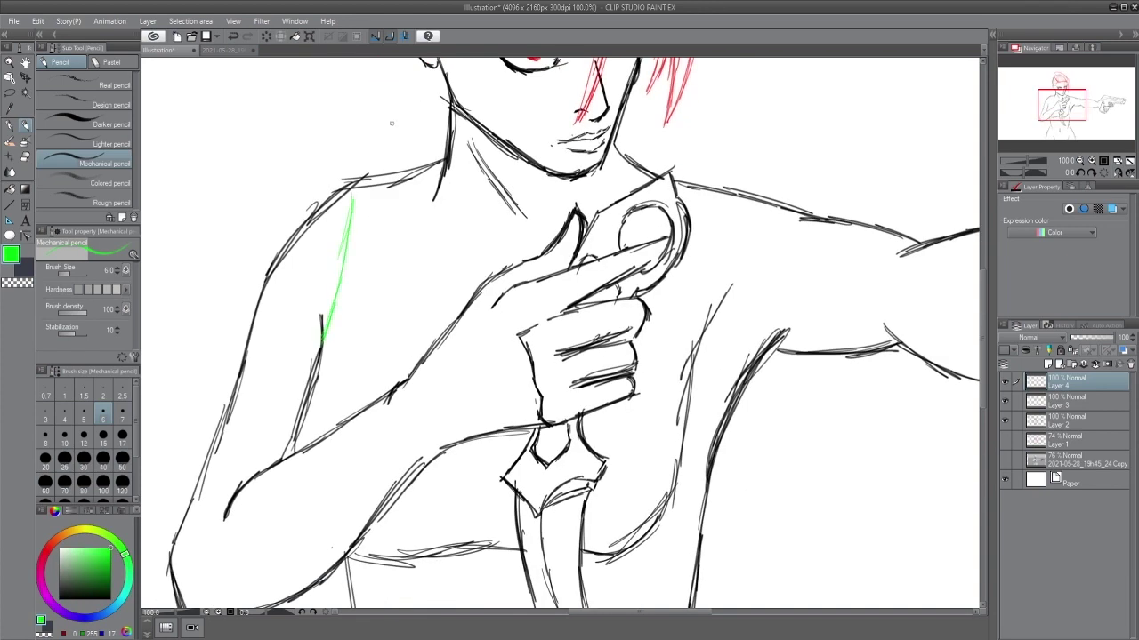
Step: On Layer 2, show the 3D reference and erase the rough outer lines along the shoulder and upper arm
{"action": "left_click", "coordinate": [1067, 420]}
{"action": "key", "text": "x"}
{"action": "left_click", "coordinate": [1005, 460]}
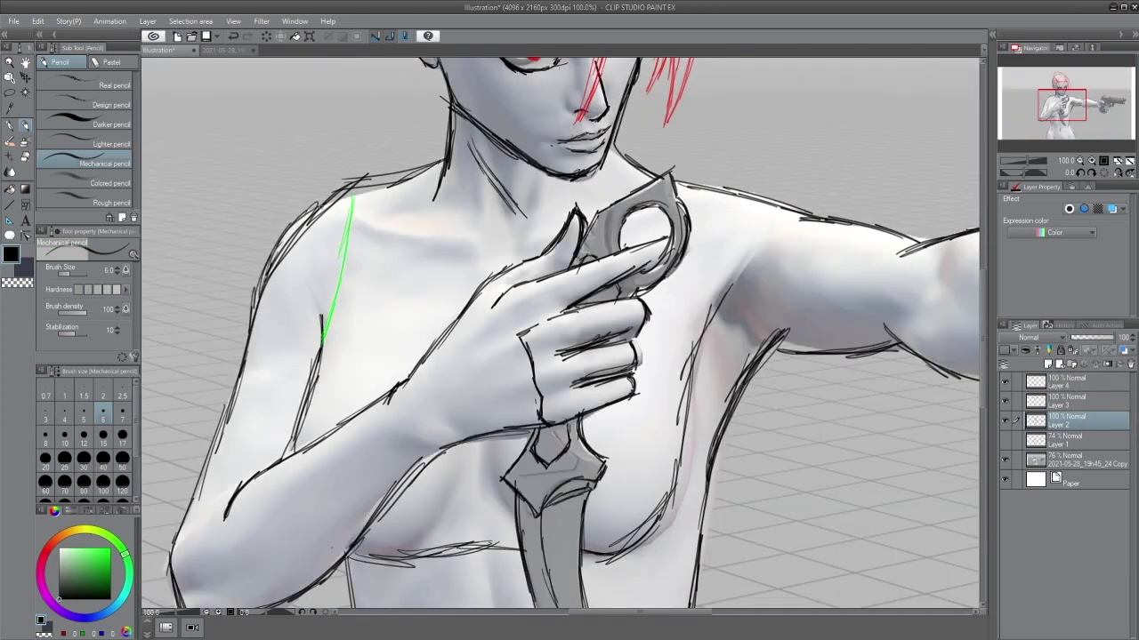
{"action": "key", "text": "e"}
{"action": "mouse_move", "coordinate": [262, 307]}
{"action": "left_mouse_down"}
{"action": "mouse_move", "coordinate": [311, 227]}
{"action": "mouse_move", "coordinate": [434, 146]}
{"action": "left_mouse_up"}
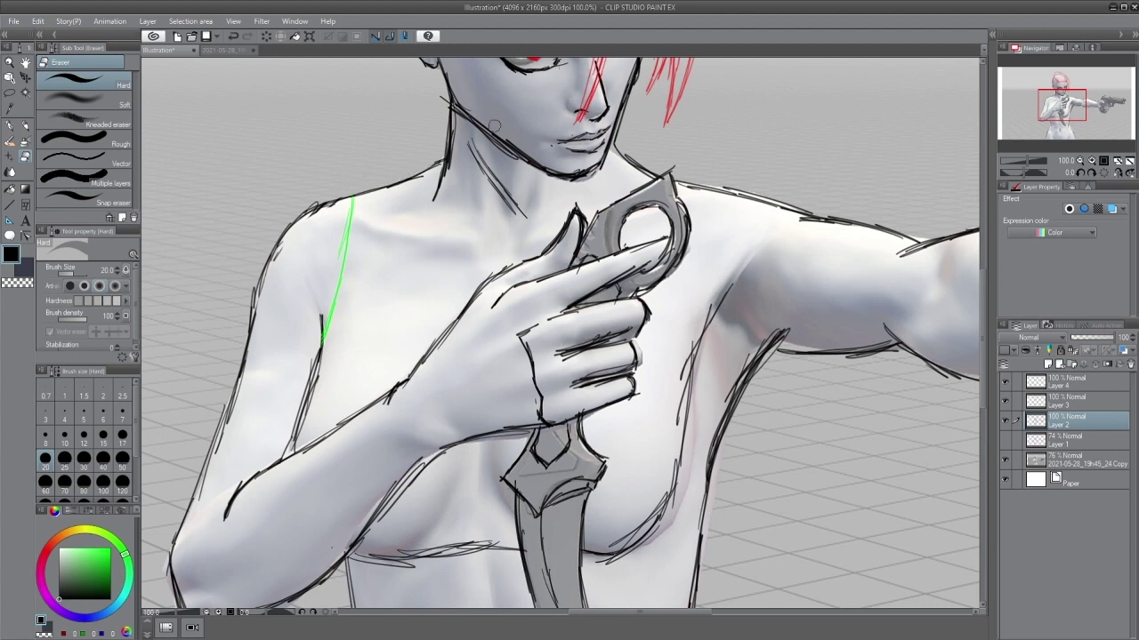
Step: Erase the heavy torso side line below the outstretched arm and redraw it with the armpit and underarm contour in black
{"action": "mouse_move", "coordinate": [815, 353]}
{"action": "left_mouse_down"}
{"action": "mouse_move", "coordinate": [724, 398]}
{"action": "mouse_move", "coordinate": [706, 534]}
{"action": "left_mouse_up"}
{"action": "key", "text": "p"}
{"action": "mouse_move", "coordinate": [742, 360]}
{"action": "left_mouse_down"}
{"action": "mouse_move", "coordinate": [771, 342]}
{"action": "mouse_move", "coordinate": [699, 583]}
{"action": "left_mouse_up"}
{"action": "left_click_drag", "start_coordinate": [728, 420], "coordinate": [704, 537]}
{"action": "mouse_move", "coordinate": [745, 317]}
{"action": "left_mouse_down"}
{"action": "mouse_move", "coordinate": [775, 338]}
{"action": "mouse_move", "coordinate": [876, 352]}
{"action": "left_mouse_up"}
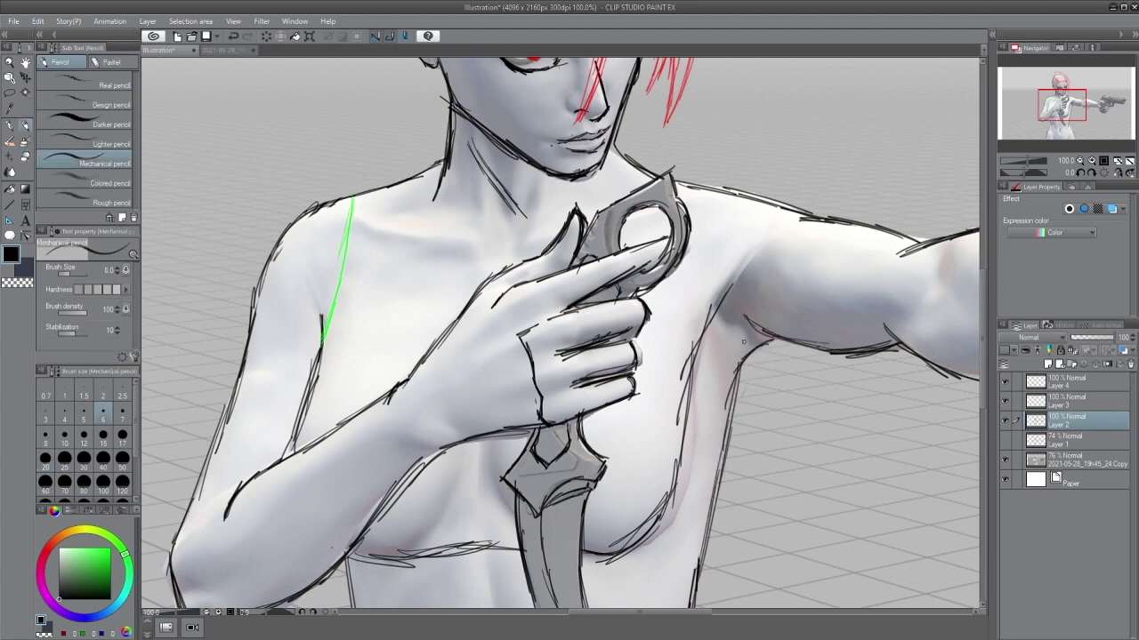
Step: Erase the old chest contours, redraw both sides with cleaner curves over the reference, and hide the reference
{"action": "key", "text": "e"}
{"action": "mouse_move", "coordinate": [598, 574]}
{"action": "left_mouse_down"}
{"action": "mouse_move", "coordinate": [661, 496]}
{"action": "mouse_move", "coordinate": [692, 338]}
{"action": "left_mouse_up"}
{"action": "key", "text": "p"}
{"action": "mouse_move", "coordinate": [733, 285]}
{"action": "left_mouse_down"}
{"action": "mouse_move", "coordinate": [692, 392]}
{"action": "mouse_move", "coordinate": [691, 443]}
{"action": "left_mouse_up"}
{"action": "left_click_drag", "start_coordinate": [683, 492], "coordinate": [607, 554]}
{"action": "left_click_drag", "start_coordinate": [694, 407], "coordinate": [614, 559]}
{"action": "mouse_move", "coordinate": [491, 458]}
{"action": "left_mouse_down"}
{"action": "mouse_move", "coordinate": [512, 520]}
{"action": "mouse_move", "coordinate": [402, 552]}
{"action": "left_mouse_up"}
{"action": "mouse_move", "coordinate": [456, 486]}
{"action": "left_mouse_down"}
{"action": "mouse_move", "coordinate": [419, 559]}
{"action": "mouse_move", "coordinate": [452, 543]}
{"action": "mouse_move", "coordinate": [507, 552]}
{"action": "left_mouse_up"}
{"action": "key", "text": "e"}
{"action": "left_click", "coordinate": [1005, 460]}
Step: On Layer 4, extend the green armhole line to the bent forearm and sketch the top's side below the elbow
{"action": "left_click", "coordinate": [1067, 382]}
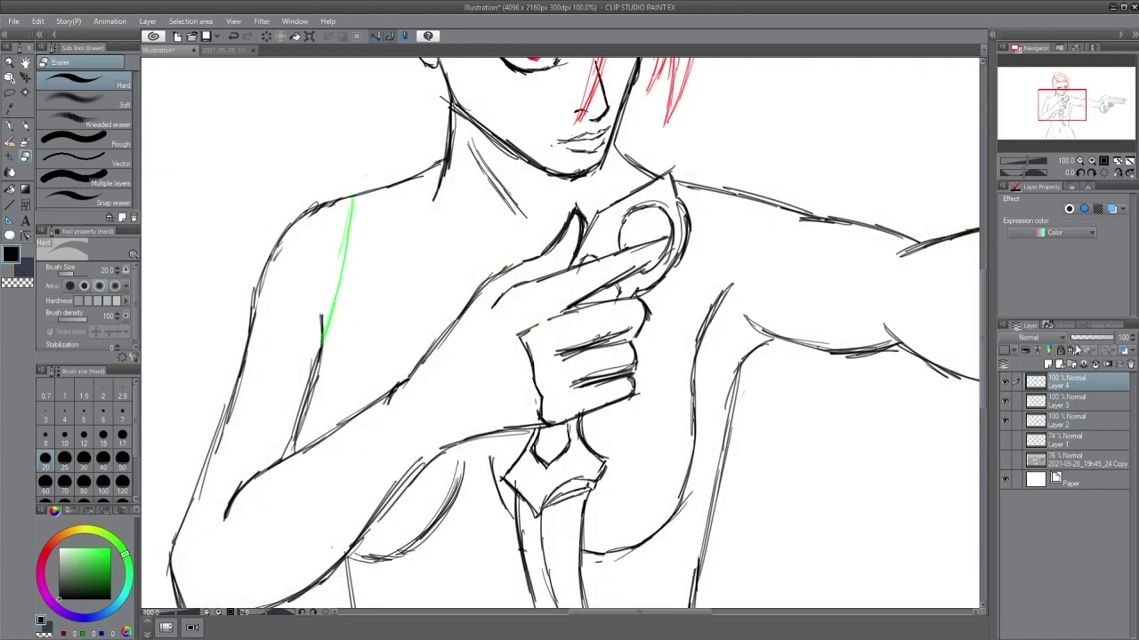
{"action": "key", "text": "p"}
{"action": "left_click", "coordinate": [325, 331], "text": "alt"}
{"action": "mouse_move", "coordinate": [323, 342]}
{"action": "left_mouse_down"}
{"action": "mouse_move", "coordinate": [294, 459]}
{"action": "mouse_move", "coordinate": [302, 338]}
{"action": "left_mouse_up"}
{"action": "left_click_drag", "start_coordinate": [346, 441], "coordinate": [365, 556]}
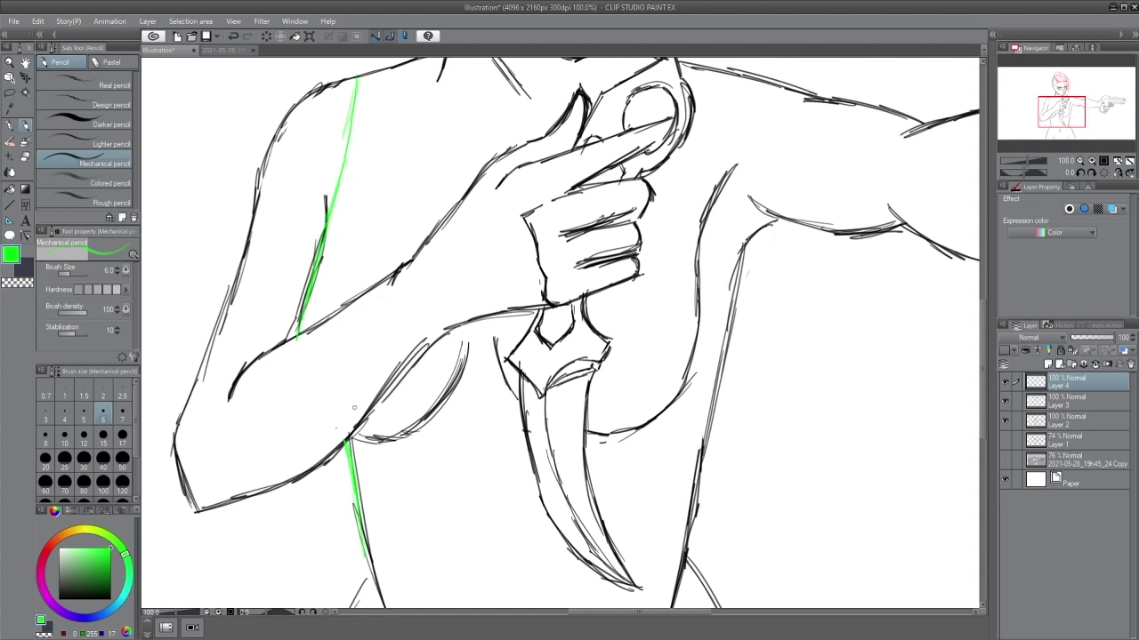
{"action": "key", "text": "ctrl+z"}
{"action": "left_click_drag", "start_coordinate": [336, 453], "coordinate": [365, 569]}
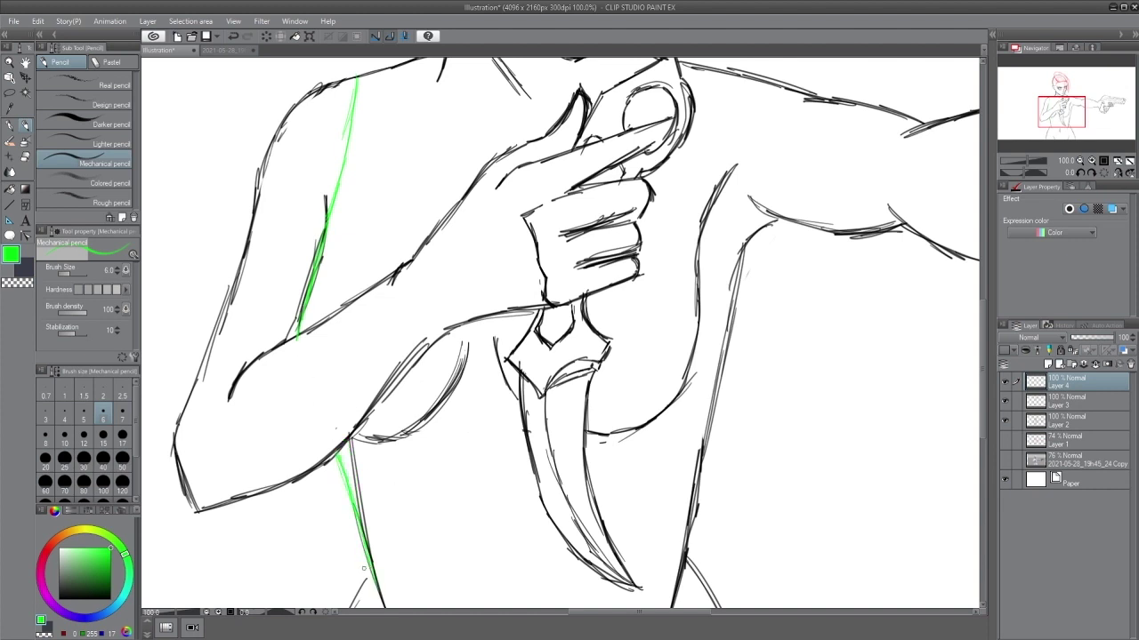
Step: Sketch a green line across the torso under the chest and hatch the fabric folds beside it
{"action": "left_click_drag", "start_coordinate": [391, 449], "coordinate": [528, 436]}
{"action": "mouse_move", "coordinate": [601, 441]}
{"action": "left_mouse_down"}
{"action": "mouse_move", "coordinate": [652, 421]}
{"action": "mouse_move", "coordinate": [685, 391]}
{"action": "left_mouse_up"}
{"action": "left_click_drag", "start_coordinate": [717, 343], "coordinate": [660, 428]}
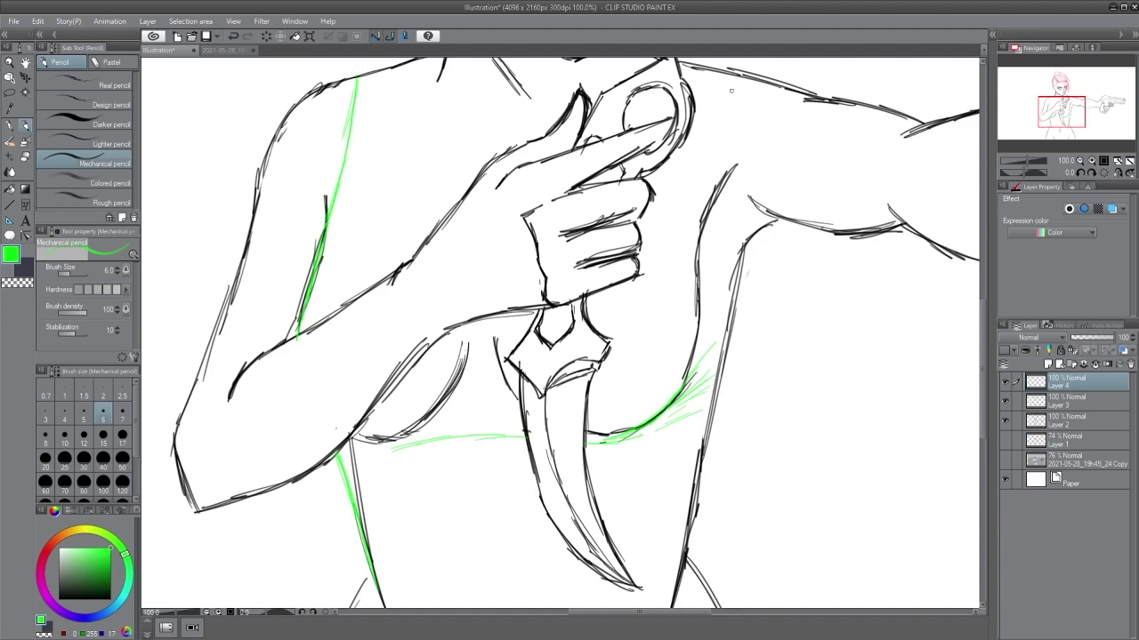
Step: Sketch the top's neckline and shoulder straps in green, with the armhole curving under the outstretched arm
{"action": "left_click_drag", "start_coordinate": [734, 185], "coordinate": [703, 309]}
{"action": "mouse_move", "coordinate": [318, 199]}
{"action": "left_mouse_down"}
{"action": "mouse_move", "coordinate": [368, 185]}
{"action": "mouse_move", "coordinate": [395, 263]}
{"action": "mouse_move", "coordinate": [429, 307]}
{"action": "left_mouse_up"}
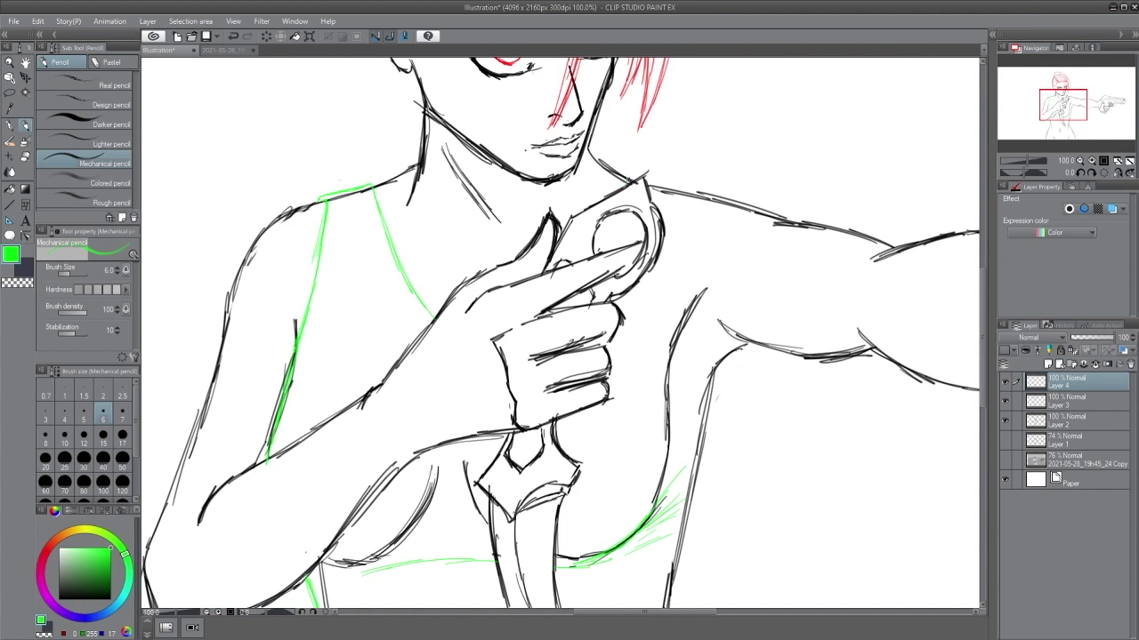
{"action": "mouse_move", "coordinate": [647, 180]}
{"action": "left_mouse_down"}
{"action": "mouse_move", "coordinate": [680, 188]}
{"action": "mouse_move", "coordinate": [674, 315]}
{"action": "mouse_move", "coordinate": [715, 367]}
{"action": "left_mouse_up"}
{"action": "mouse_move", "coordinate": [678, 193]}
{"action": "left_mouse_down"}
{"action": "mouse_move", "coordinate": [695, 364]}
{"action": "mouse_move", "coordinate": [715, 352]}
{"action": "mouse_move", "coordinate": [675, 298]}
{"action": "left_mouse_up"}
{"action": "key", "text": "e"}
{"action": "key", "text": "p"}
{"action": "left_click_drag", "start_coordinate": [672, 258], "coordinate": [678, 352]}
{"action": "left_click_drag", "start_coordinate": [670, 333], "coordinate": [706, 384]}
Step: Trace the top's side in green from the armpit down past the waist to the hip
{"action": "mouse_move", "coordinate": [709, 384]}
{"action": "left_mouse_down"}
{"action": "mouse_move", "coordinate": [696, 472]}
{"action": "mouse_move", "coordinate": [706, 391]}
{"action": "mouse_move", "coordinate": [716, 405]}
{"action": "mouse_move", "coordinate": [687, 533]}
{"action": "mouse_move", "coordinate": [716, 310]}
{"action": "mouse_move", "coordinate": [710, 422]}
{"action": "mouse_move", "coordinate": [765, 272]}
{"action": "left_mouse_up"}
{"action": "key", "text": "e"}
{"action": "key", "text": "p"}
{"action": "left_click_drag", "start_coordinate": [736, 217], "coordinate": [720, 338]}
{"action": "left_click_drag", "start_coordinate": [719, 284], "coordinate": [742, 381]}
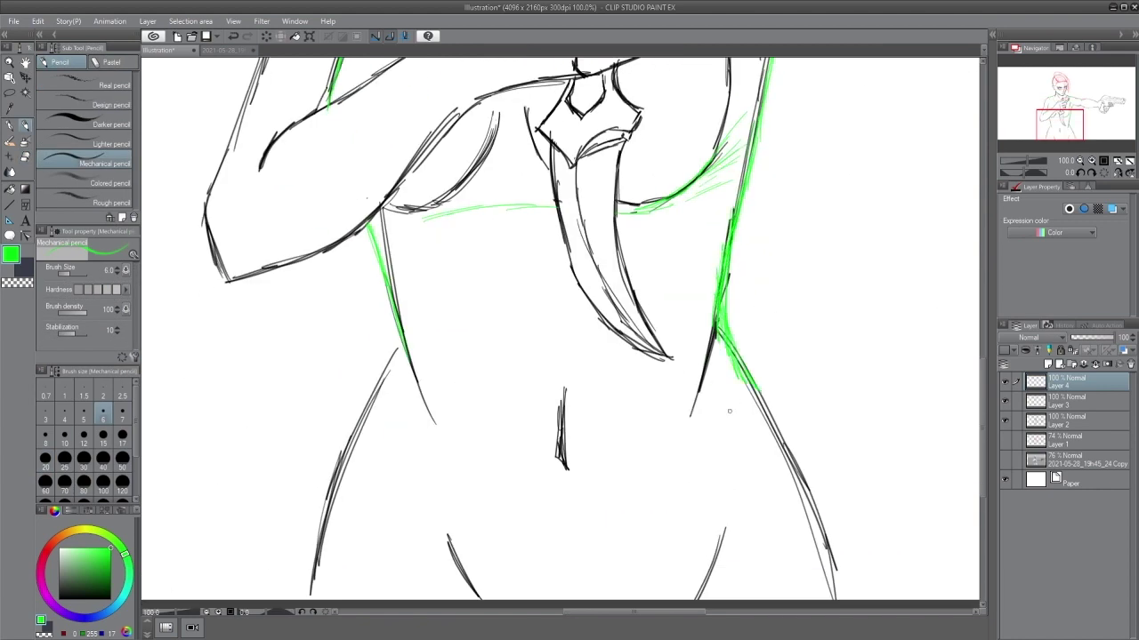
Step: Erase the rough green strokes at the waist and rework the top's lower edges along the waist and hips
{"action": "key", "text": "e"}
{"action": "left_click_drag", "start_coordinate": [720, 344], "coordinate": [724, 217]}
{"action": "mouse_move", "coordinate": [734, 379]}
{"action": "left_mouse_down"}
{"action": "mouse_move", "coordinate": [768, 386]}
{"action": "mouse_move", "coordinate": [722, 415]}
{"action": "mouse_move", "coordinate": [495, 448]}
{"action": "left_mouse_up"}
{"action": "key", "text": "p"}
{"action": "mouse_move", "coordinate": [385, 265]}
{"action": "left_mouse_down"}
{"action": "mouse_move", "coordinate": [396, 338]}
{"action": "mouse_move", "coordinate": [361, 411]}
{"action": "mouse_move", "coordinate": [508, 450]}
{"action": "mouse_move", "coordinate": [543, 446]}
{"action": "left_mouse_up"}
{"action": "left_click_drag", "start_coordinate": [751, 499], "coordinate": [766, 432]}
{"action": "scroll", "coordinate": [722, 433], "scroll_direction": "up", "scroll_amount": 15}
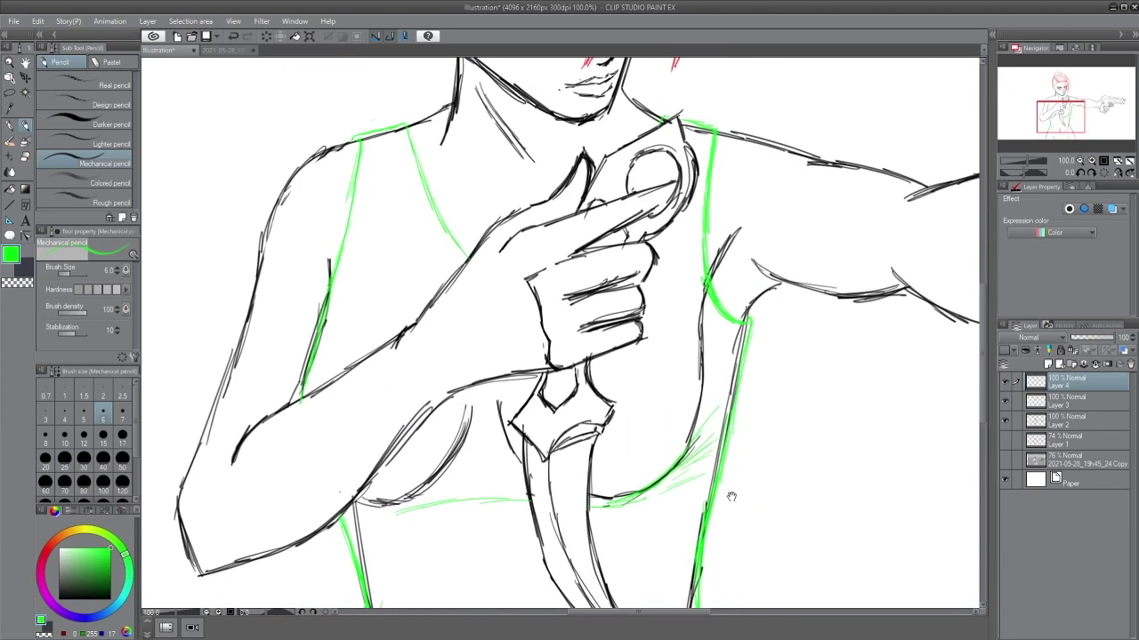
{"action": "scroll", "coordinate": [841, 313], "scroll_direction": "down", "scroll_amount": 5}
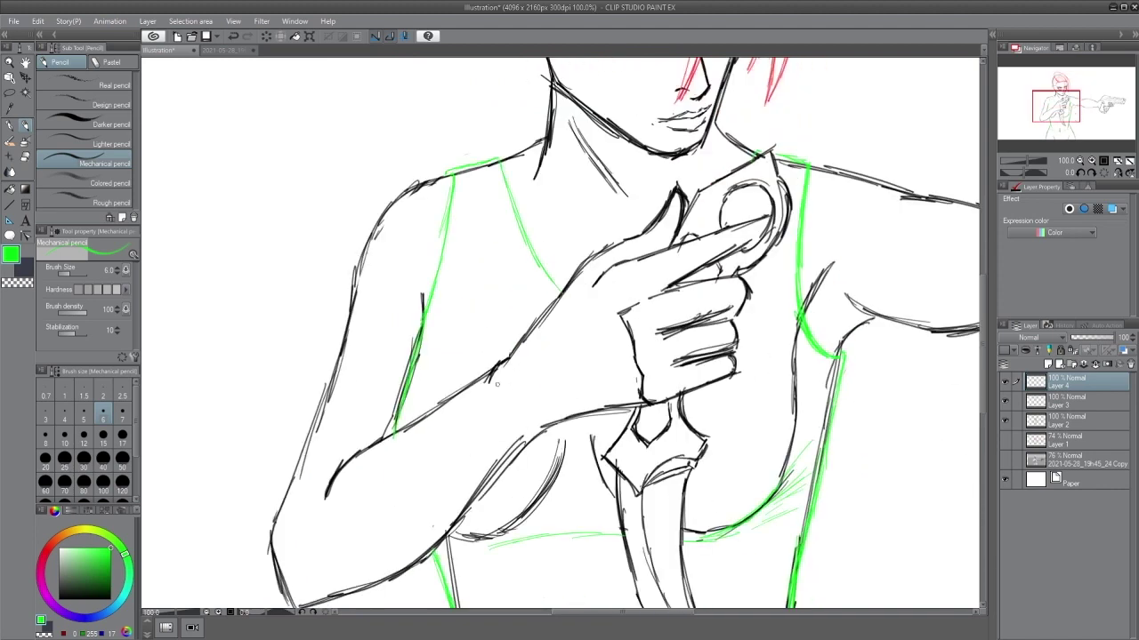
Step: Sketch a square wristwatch in green on the bent arm's wrist, with an inner face, outer case and strap edges
{"action": "left_click_drag", "start_coordinate": [879, 404], "coordinate": [812, 411]}
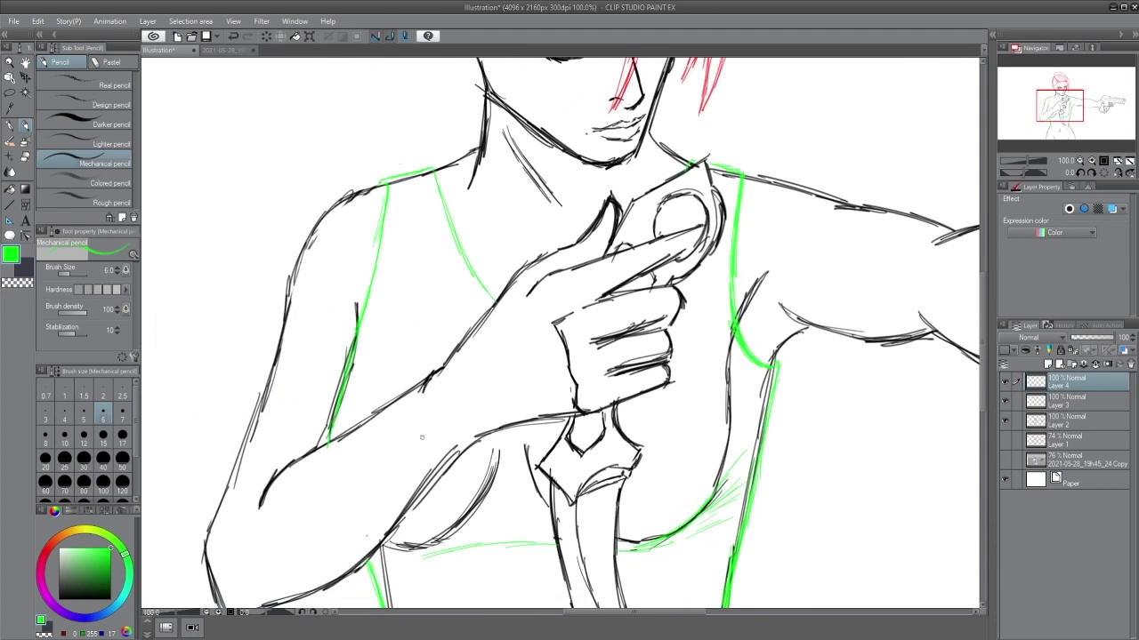
{"action": "mouse_move", "coordinate": [406, 410]}
{"action": "left_mouse_down"}
{"action": "mouse_move", "coordinate": [423, 398]}
{"action": "mouse_move", "coordinate": [394, 418]}
{"action": "mouse_move", "coordinate": [411, 459]}
{"action": "mouse_move", "coordinate": [458, 437]}
{"action": "left_mouse_up"}
{"action": "left_click_drag", "start_coordinate": [428, 393], "coordinate": [459, 439]}
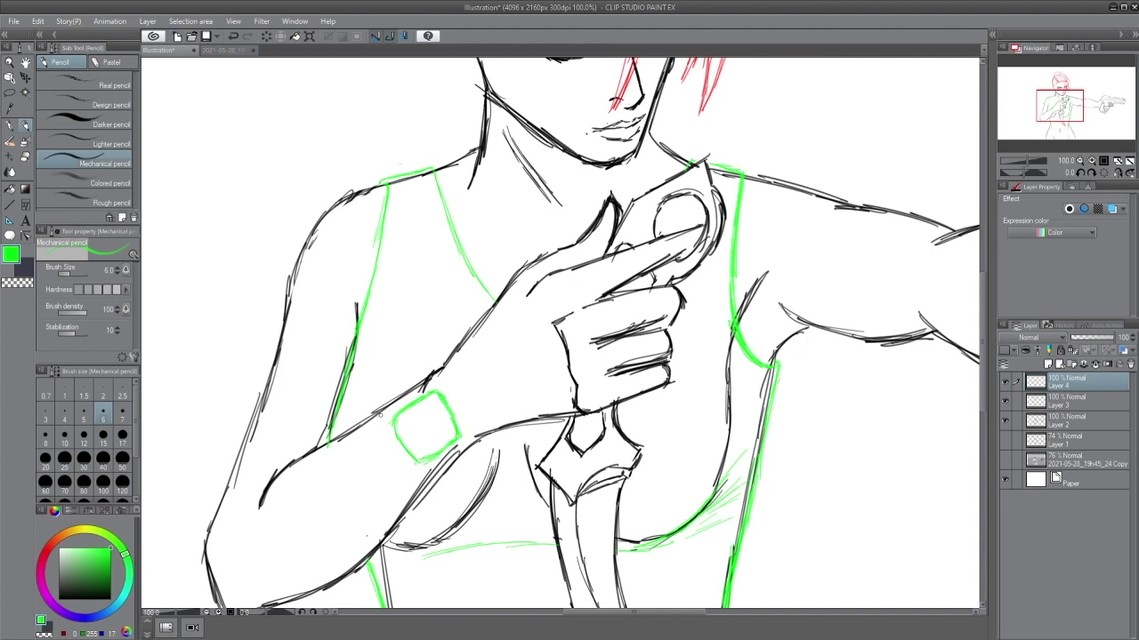
{"action": "left_click_drag", "start_coordinate": [437, 379], "coordinate": [471, 436]}
{"action": "mouse_move", "coordinate": [436, 369]}
{"action": "left_mouse_down"}
{"action": "mouse_move", "coordinate": [384, 402]}
{"action": "mouse_move", "coordinate": [391, 446]}
{"action": "mouse_move", "coordinate": [416, 472]}
{"action": "left_mouse_up"}
{"action": "left_click_drag", "start_coordinate": [477, 445], "coordinate": [434, 485]}
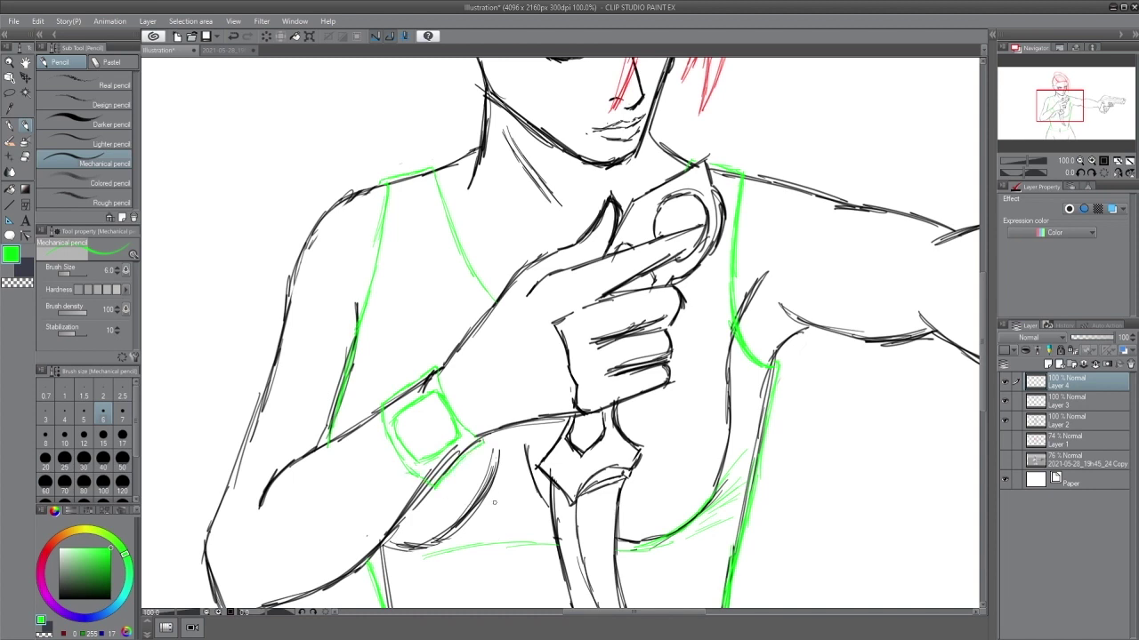
Step: Lasso the square watch face, adjust it with a transform, and clear the selection
{"action": "left_click", "coordinate": [9, 93]}
{"action": "mouse_move", "coordinate": [425, 464]}
{"action": "left_mouse_down"}
{"action": "mouse_move", "coordinate": [463, 419]}
{"action": "mouse_move", "coordinate": [422, 382]}
{"action": "mouse_move", "coordinate": [409, 454]}
{"action": "mouse_move", "coordinate": [469, 472]}
{"action": "left_mouse_up"}
{"action": "key", "text": "ctrl+t"}
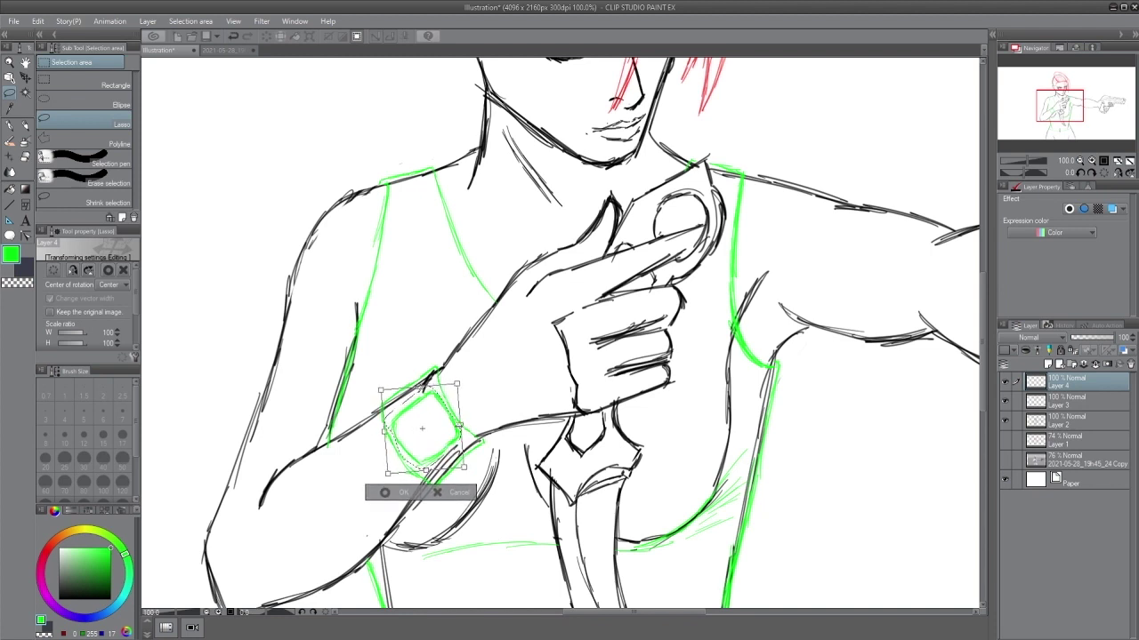
{"action": "key", "text": "Return"}
{"action": "key", "text": "ctrl+d"}
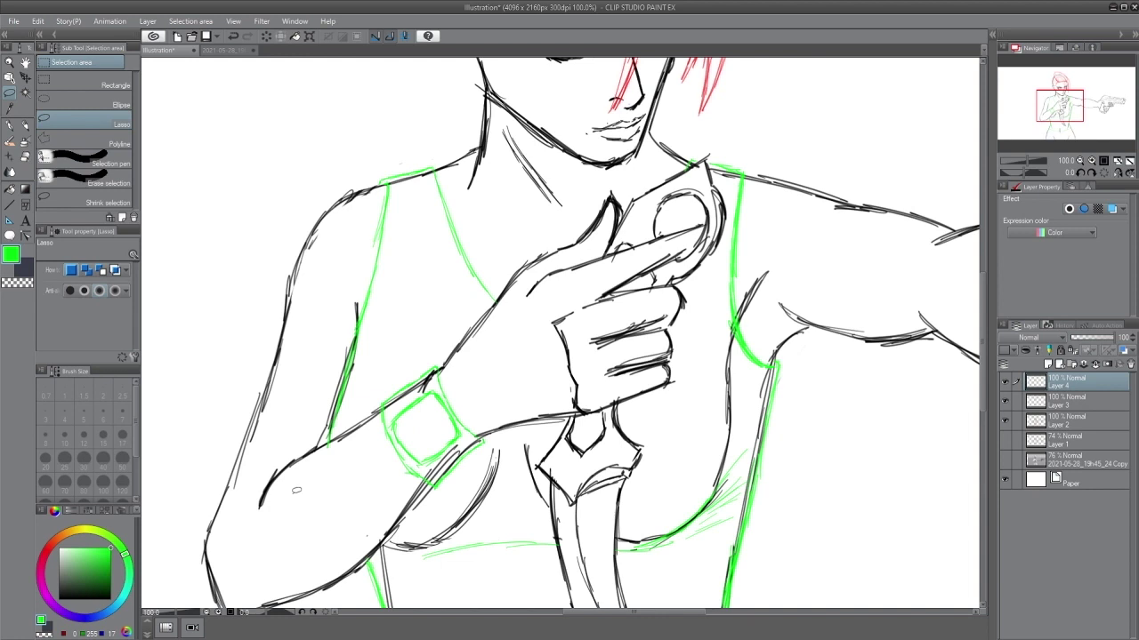
Step: Thicken the watch face's inner square in green and sketch a fingerless glove's edges on the knife hand's fingers
{"action": "key", "text": "p"}
{"action": "mouse_move", "coordinate": [403, 415]}
{"action": "left_mouse_down"}
{"action": "mouse_move", "coordinate": [443, 418]}
{"action": "mouse_move", "coordinate": [404, 442]}
{"action": "mouse_move", "coordinate": [438, 447]}
{"action": "mouse_move", "coordinate": [449, 428]}
{"action": "mouse_move", "coordinate": [415, 461]}
{"action": "left_mouse_up"}
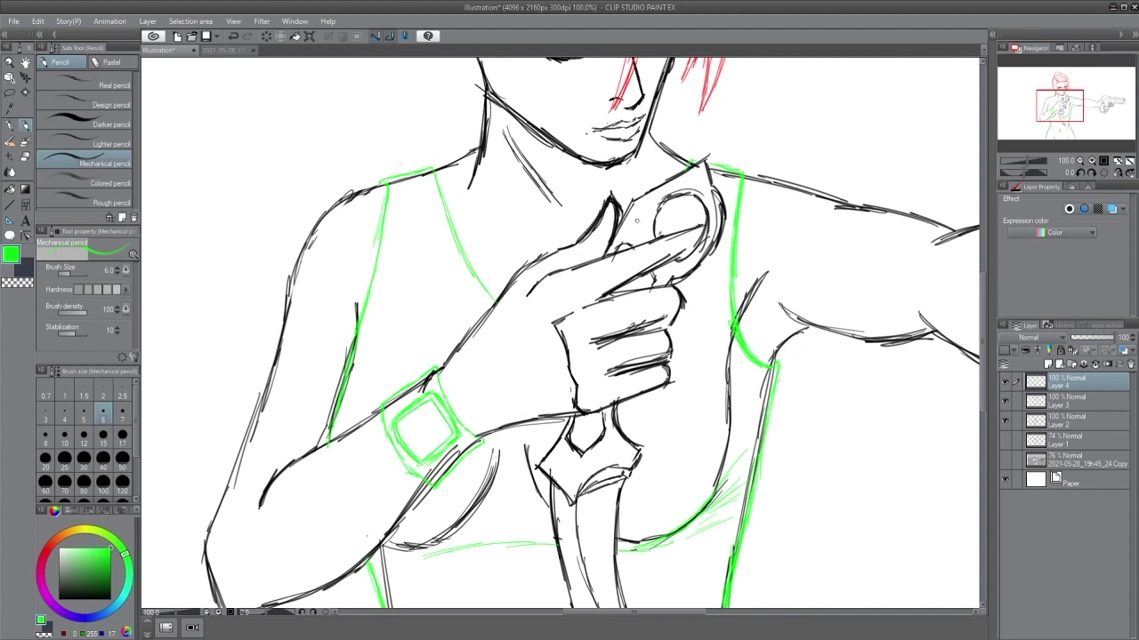
{"action": "mouse_move", "coordinate": [632, 247]}
{"action": "left_mouse_down"}
{"action": "mouse_move", "coordinate": [642, 268]}
{"action": "mouse_move", "coordinate": [559, 269]}
{"action": "mouse_move", "coordinate": [571, 258]}
{"action": "mouse_move", "coordinate": [483, 330]}
{"action": "left_mouse_up"}
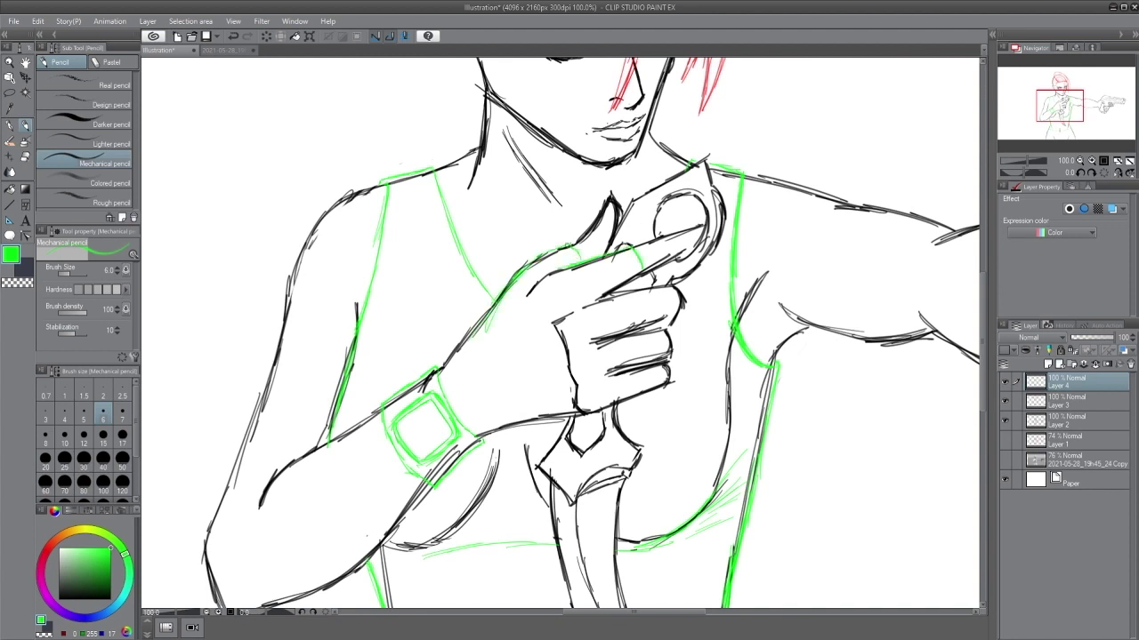
{"action": "key", "text": "ctrl+z"}
{"action": "key", "text": "ctrl+z"}
{"action": "mouse_move", "coordinate": [569, 247]}
{"action": "left_mouse_down"}
{"action": "mouse_move", "coordinate": [459, 337]}
{"action": "mouse_move", "coordinate": [479, 388]}
{"action": "mouse_move", "coordinate": [498, 429]}
{"action": "mouse_move", "coordinate": [636, 400]}
{"action": "left_mouse_up"}
{"action": "mouse_move", "coordinate": [644, 272]}
{"action": "left_mouse_down"}
{"action": "mouse_move", "coordinate": [609, 293]}
{"action": "mouse_move", "coordinate": [647, 286]}
{"action": "mouse_move", "coordinate": [654, 324]}
{"action": "mouse_move", "coordinate": [599, 299]}
{"action": "left_mouse_up"}
{"action": "left_click_drag", "start_coordinate": [655, 315], "coordinate": [607, 338]}
Step: Add small knuckle circles, a curved back-of-hand opening and finger cuff lines to the knife hand's glove in green
{"action": "left_click_drag", "start_coordinate": [537, 295], "coordinate": [541, 339]}
{"action": "mouse_move", "coordinate": [551, 366]}
{"action": "left_mouse_down"}
{"action": "mouse_move", "coordinate": [549, 398]}
{"action": "mouse_move", "coordinate": [488, 345]}
{"action": "mouse_move", "coordinate": [517, 349]}
{"action": "mouse_move", "coordinate": [511, 408]}
{"action": "left_mouse_up"}
{"action": "left_click_drag", "start_coordinate": [495, 334], "coordinate": [518, 405]}
{"action": "left_click_drag", "start_coordinate": [650, 332], "coordinate": [648, 389]}
{"action": "mouse_move", "coordinate": [646, 363]}
{"action": "left_mouse_down"}
{"action": "mouse_move", "coordinate": [644, 393]}
{"action": "mouse_move", "coordinate": [617, 370]}
{"action": "left_mouse_up"}
{"action": "left_click_drag", "start_coordinate": [651, 325], "coordinate": [607, 338]}
Step: Sketch the glove's cuff around the gun hand's wrist and its edge at the thumb in green on Layer 4
{"action": "mouse_move", "coordinate": [885, 388]}
{"action": "left_mouse_down"}
{"action": "mouse_move", "coordinate": [727, 414]}
{"action": "mouse_move", "coordinate": [287, 429]}
{"action": "left_mouse_up"}
{"action": "left_click_drag", "start_coordinate": [708, 288], "coordinate": [700, 311]}
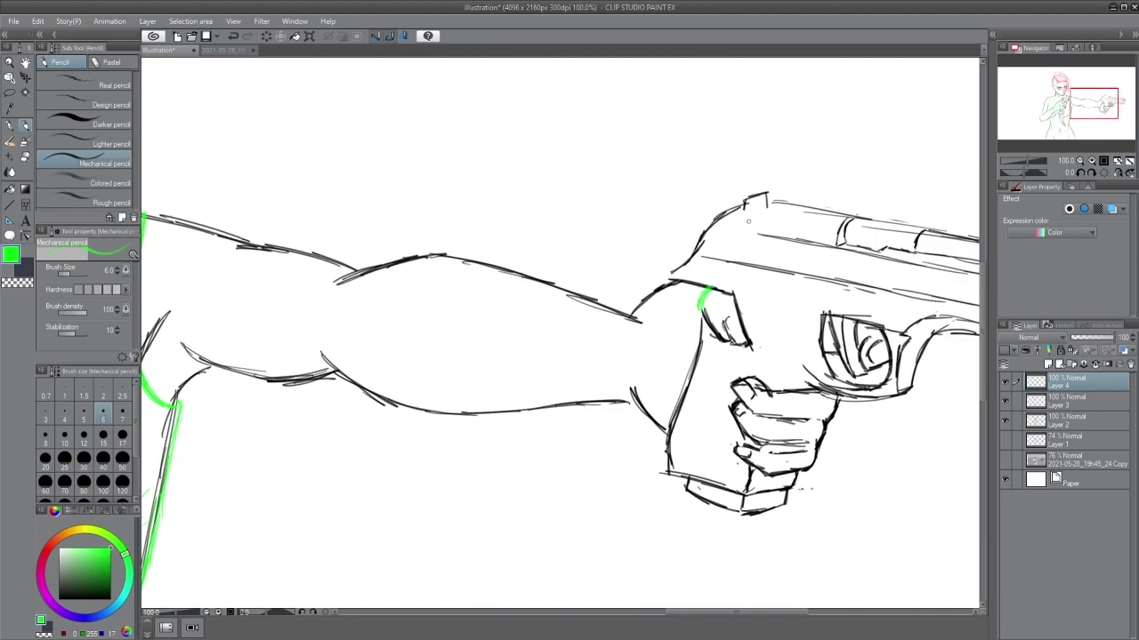
{"action": "left_click", "coordinate": [1067, 419]}
{"action": "left_click_drag", "start_coordinate": [467, 444], "coordinate": [572, 442]}
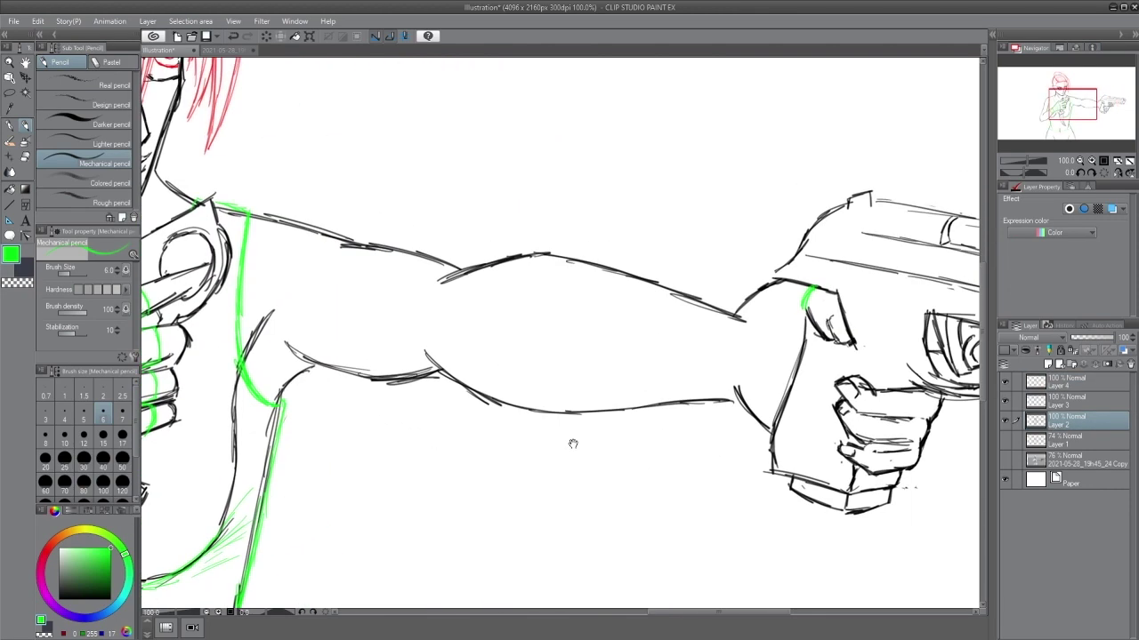
{"action": "left_click", "coordinate": [605, 418], "text": "ctrl+shift"}
{"action": "mouse_move", "coordinate": [753, 298]}
{"action": "left_mouse_down"}
{"action": "mouse_move", "coordinate": [827, 314]}
{"action": "mouse_move", "coordinate": [828, 383]}
{"action": "mouse_move", "coordinate": [813, 414]}
{"action": "mouse_move", "coordinate": [845, 450]}
{"action": "left_mouse_up"}
{"action": "left_click_drag", "start_coordinate": [826, 308], "coordinate": [857, 294]}
{"action": "left_click_drag", "start_coordinate": [853, 356], "coordinate": [595, 369]}
{"action": "left_click_drag", "start_coordinate": [595, 309], "coordinate": [631, 316]}
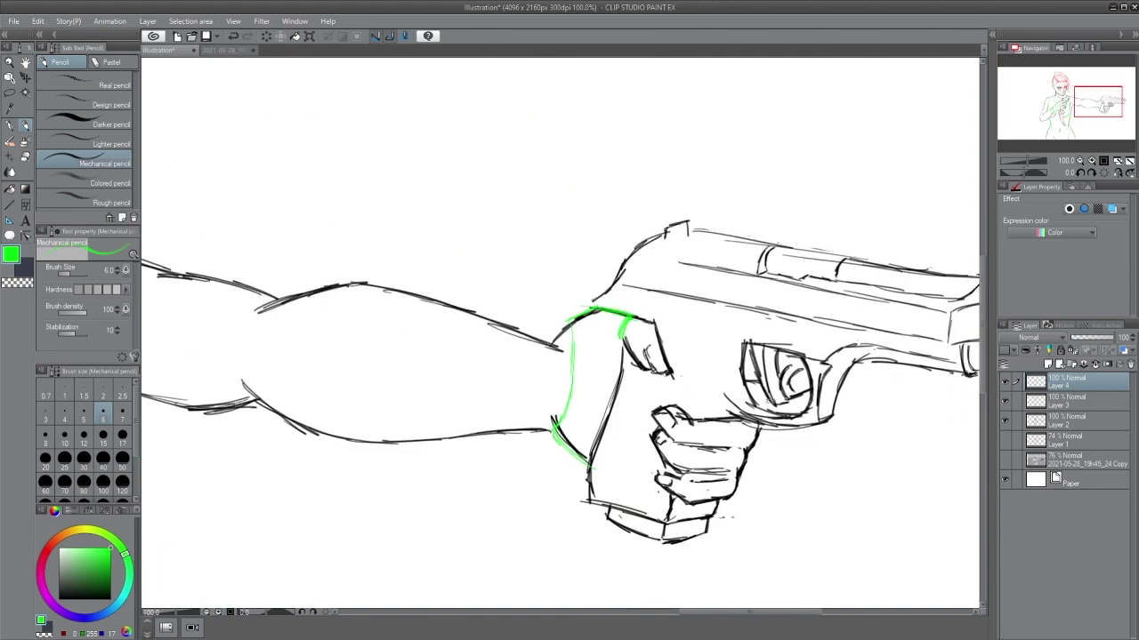
Step: Erase the black lines of the gun hand's upper gripping fingers on Layer 2
{"action": "left_click", "coordinate": [1100, 410]}
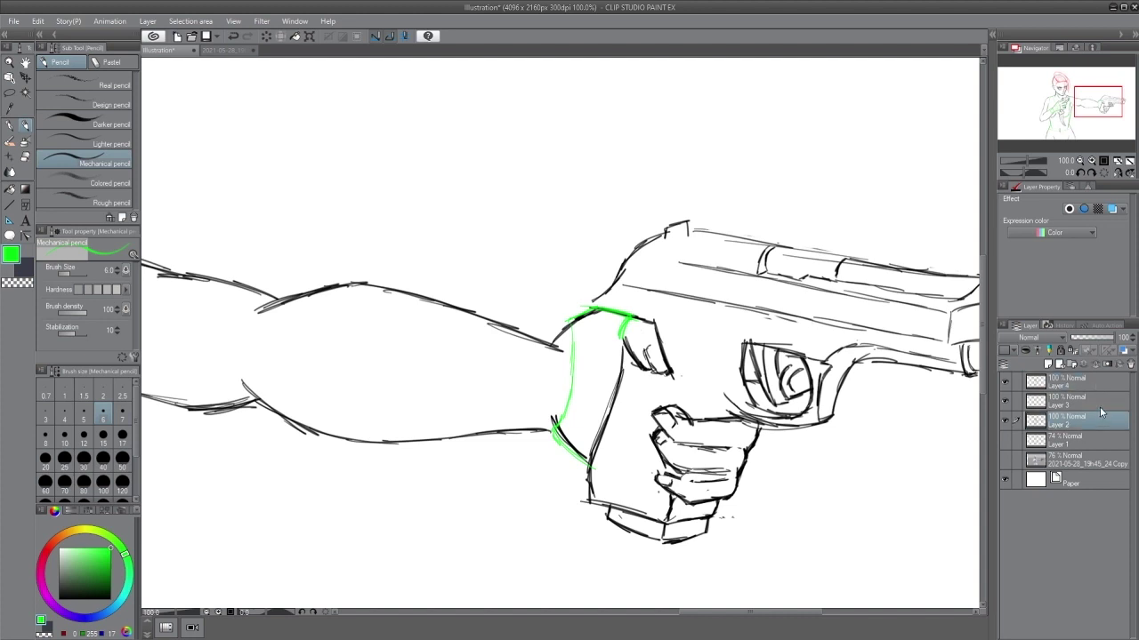
{"action": "key", "text": "e"}
{"action": "mouse_move", "coordinate": [676, 436]}
{"action": "left_mouse_down"}
{"action": "mouse_move", "coordinate": [723, 423]}
{"action": "mouse_move", "coordinate": [663, 430]}
{"action": "mouse_move", "coordinate": [674, 480]}
{"action": "mouse_move", "coordinate": [658, 416]}
{"action": "mouse_move", "coordinate": [732, 448]}
{"action": "mouse_move", "coordinate": [707, 445]}
{"action": "left_mouse_up"}
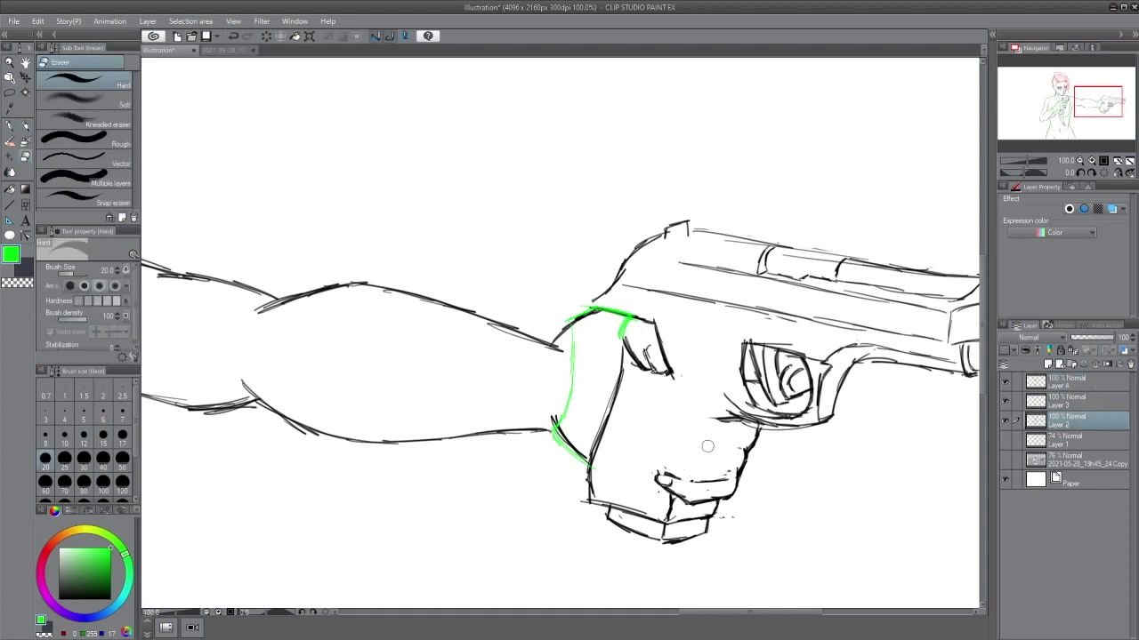
Step: Show the 3D reference and retrace the gun hand's gripping fingers in black with the Mechanical pencil
{"action": "key", "text": "p"}
{"action": "key", "text": "p"}
{"action": "key", "text": "x"}
{"action": "left_click", "coordinate": [1005, 459]}
{"action": "mouse_move", "coordinate": [672, 406]}
{"action": "left_mouse_down"}
{"action": "mouse_move", "coordinate": [719, 418]}
{"action": "mouse_move", "coordinate": [678, 407]}
{"action": "left_mouse_up"}
{"action": "left_click_drag", "start_coordinate": [660, 458], "coordinate": [699, 476]}
{"action": "mouse_move", "coordinate": [646, 454]}
{"action": "left_mouse_down"}
{"action": "mouse_move", "coordinate": [667, 442]}
{"action": "mouse_move", "coordinate": [738, 449]}
{"action": "mouse_move", "coordinate": [673, 459]}
{"action": "left_mouse_up"}
{"action": "mouse_move", "coordinate": [659, 406]}
{"action": "left_mouse_down"}
{"action": "mouse_move", "coordinate": [674, 426]}
{"action": "mouse_move", "coordinate": [649, 414]}
{"action": "mouse_move", "coordinate": [676, 435]}
{"action": "left_mouse_up"}
{"action": "left_click_drag", "start_coordinate": [660, 424], "coordinate": [751, 445]}
Step: Erase and redraw the uppermost gripping finger against the reference, and hide the reference layer
{"action": "left_click", "coordinate": [1004, 460]}
{"action": "left_click", "coordinate": [1003, 460]}
{"action": "key", "text": "e"}
{"action": "mouse_move", "coordinate": [648, 405]}
{"action": "left_mouse_down"}
{"action": "mouse_move", "coordinate": [731, 428]}
{"action": "mouse_move", "coordinate": [734, 441]}
{"action": "left_mouse_up"}
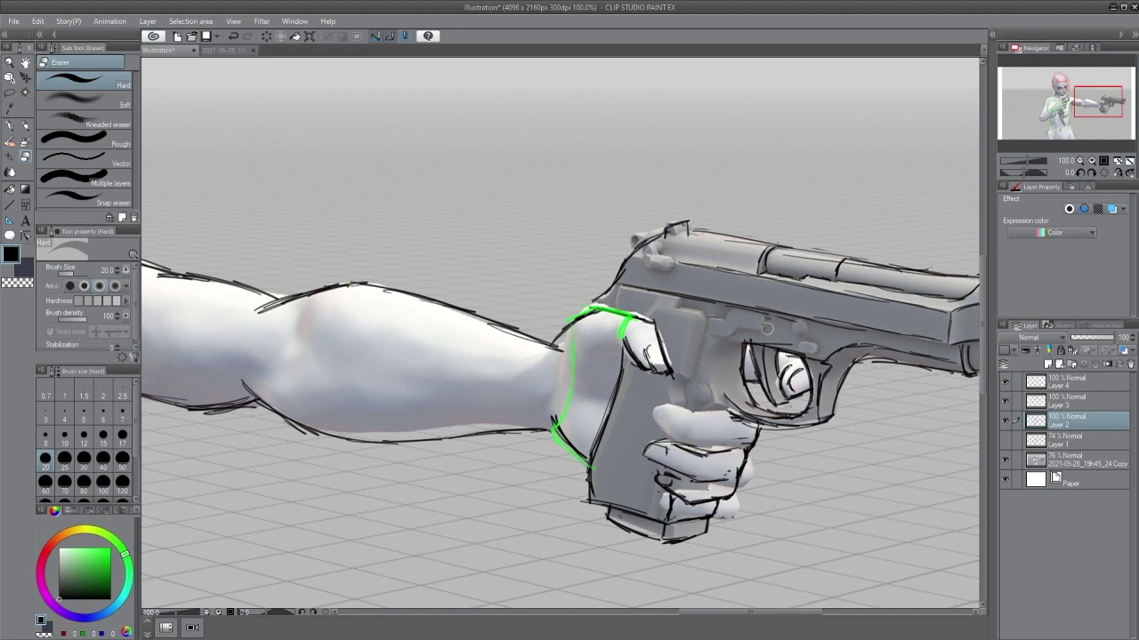
{"action": "key", "text": "p"}
{"action": "mouse_move", "coordinate": [653, 418]}
{"action": "left_mouse_down"}
{"action": "mouse_move", "coordinate": [698, 444]}
{"action": "mouse_move", "coordinate": [747, 445]}
{"action": "mouse_move", "coordinate": [672, 408]}
{"action": "mouse_move", "coordinate": [706, 424]}
{"action": "mouse_move", "coordinate": [696, 419]}
{"action": "mouse_move", "coordinate": [731, 413]}
{"action": "left_mouse_up"}
{"action": "left_click", "coordinate": [1006, 459]}
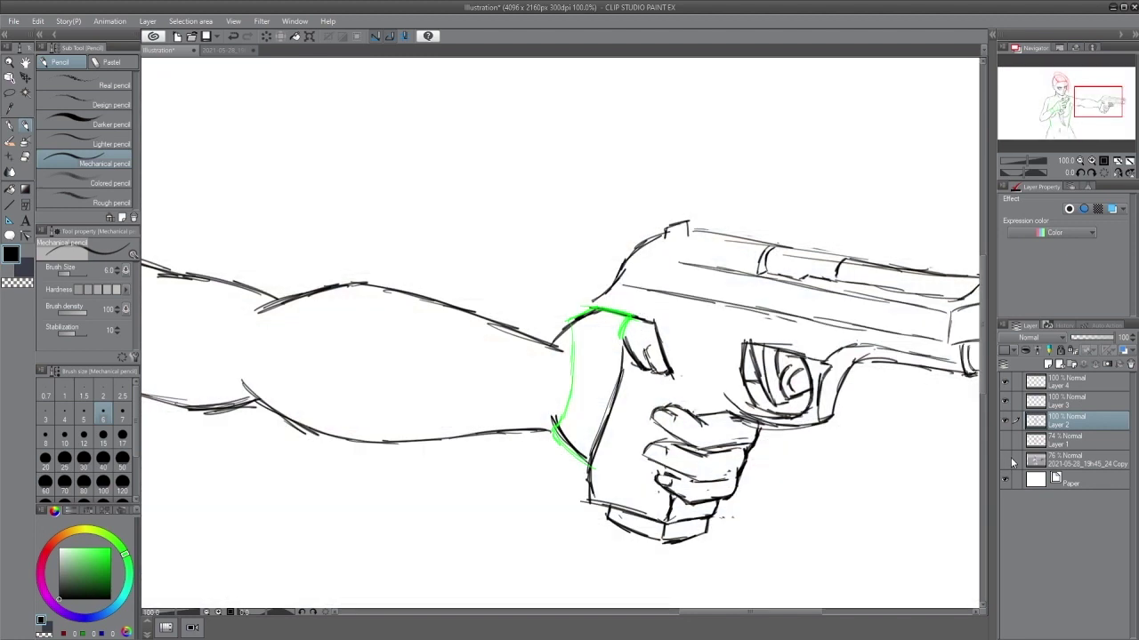
Step: Pick the green from the sketch and draw glove edge lines across the gun hand's gripping and trigger fingers
{"action": "left_click", "coordinate": [626, 322], "text": "alt"}
{"action": "left_click_drag", "start_coordinate": [712, 414], "coordinate": [731, 407]}
{"action": "mouse_move", "coordinate": [718, 450]}
{"action": "left_mouse_down"}
{"action": "mouse_move", "coordinate": [707, 505]}
{"action": "mouse_move", "coordinate": [760, 429]}
{"action": "mouse_move", "coordinate": [740, 449]}
{"action": "left_mouse_up"}
{"action": "left_click_drag", "start_coordinate": [712, 481], "coordinate": [736, 475]}
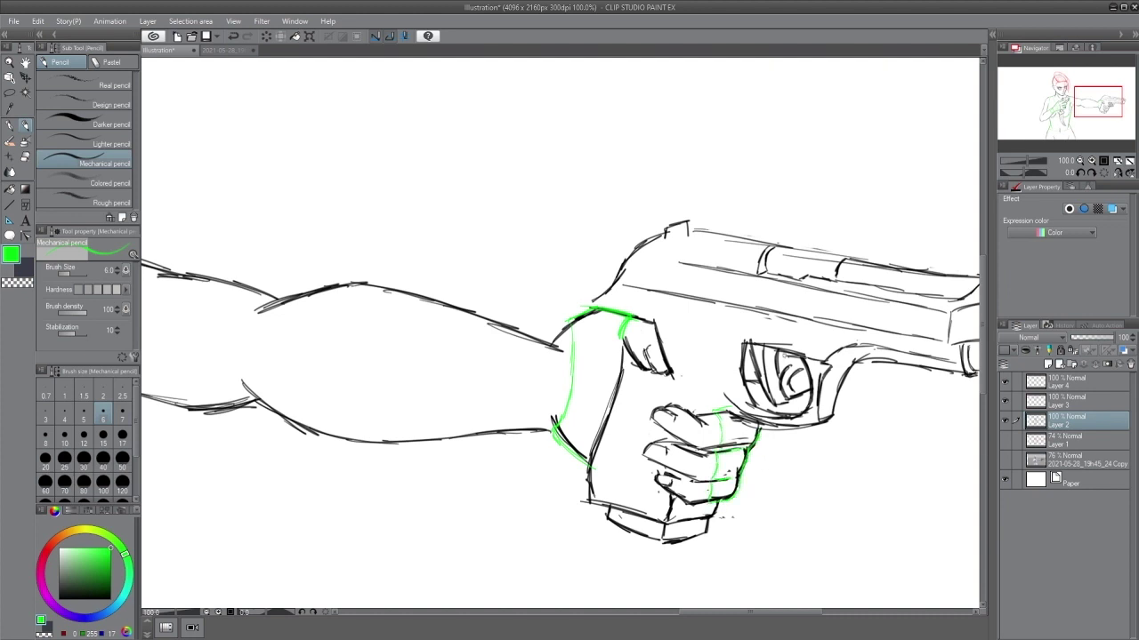
{"action": "left_click_drag", "start_coordinate": [353, 492], "coordinate": [722, 478]}
{"action": "left_click_drag", "start_coordinate": [184, 564], "coordinate": [621, 284]}
{"action": "left_click_drag", "start_coordinate": [690, 458], "coordinate": [686, 311]}
{"action": "left_click_drag", "start_coordinate": [885, 427], "coordinate": [696, 498]}
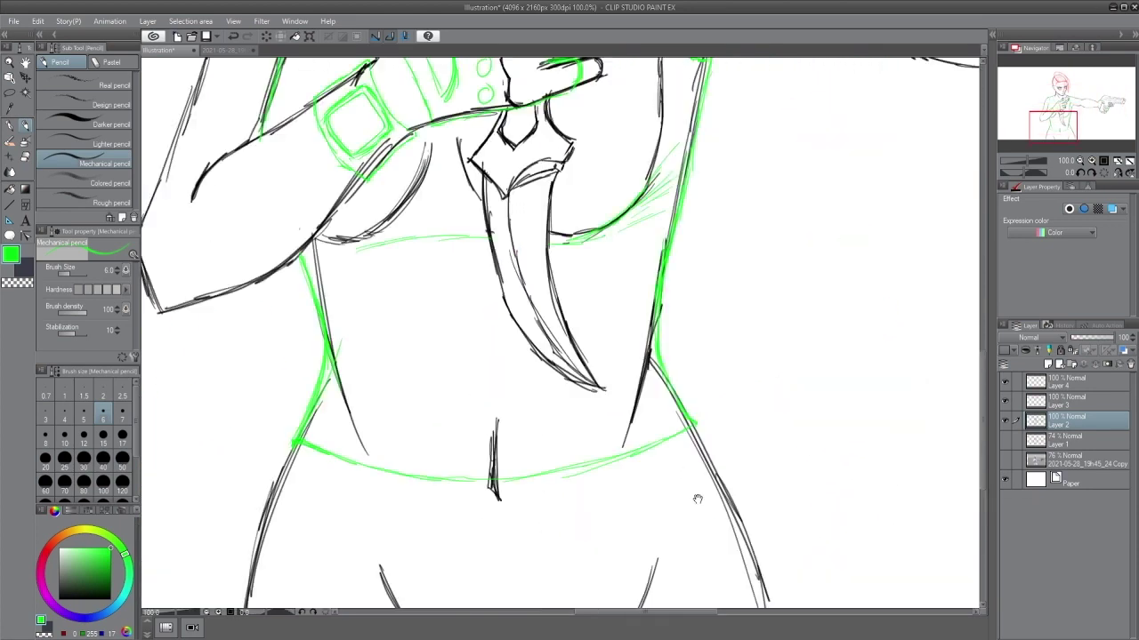
{"action": "left_click_drag", "start_coordinate": [943, 225], "coordinate": [523, 559]}
Step: Try to copy the lassoed gun-hand fingers onto a separate layer
{"action": "left_click", "coordinate": [9, 92]}
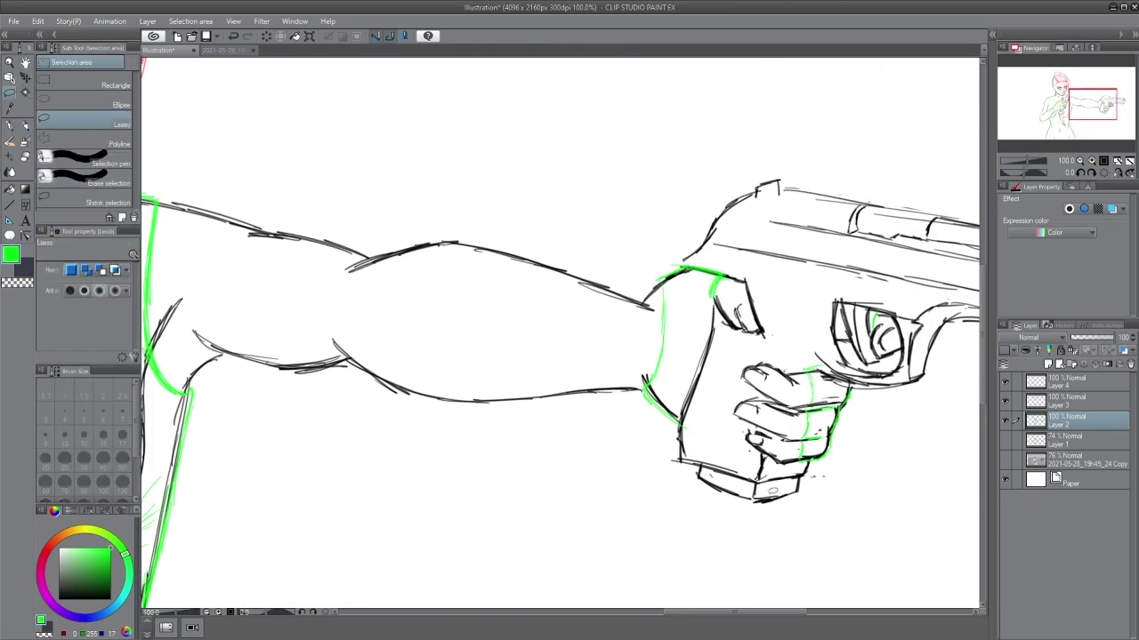
{"action": "left_click_drag", "start_coordinate": [796, 383], "coordinate": [809, 454]}
{"action": "key", "text": "ctrl+c"}
{"action": "key", "text": "ctrl+v"}
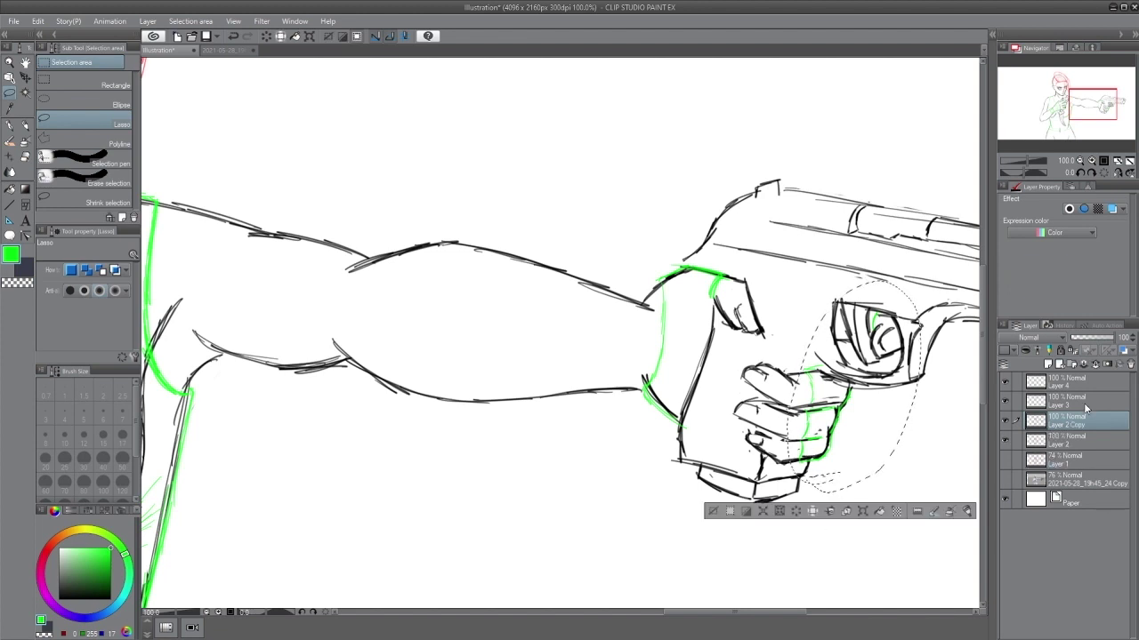
{"action": "left_click", "coordinate": [1087, 383]}
{"action": "left_click", "coordinate": [1085, 421]}
{"action": "left_click", "coordinate": [1004, 421]}
{"action": "left_click", "coordinate": [1005, 420]}
{"action": "left_click", "coordinate": [1005, 421]}
{"action": "left_click", "coordinate": [1004, 420]}
{"action": "left_click", "coordinate": [950, 507]}
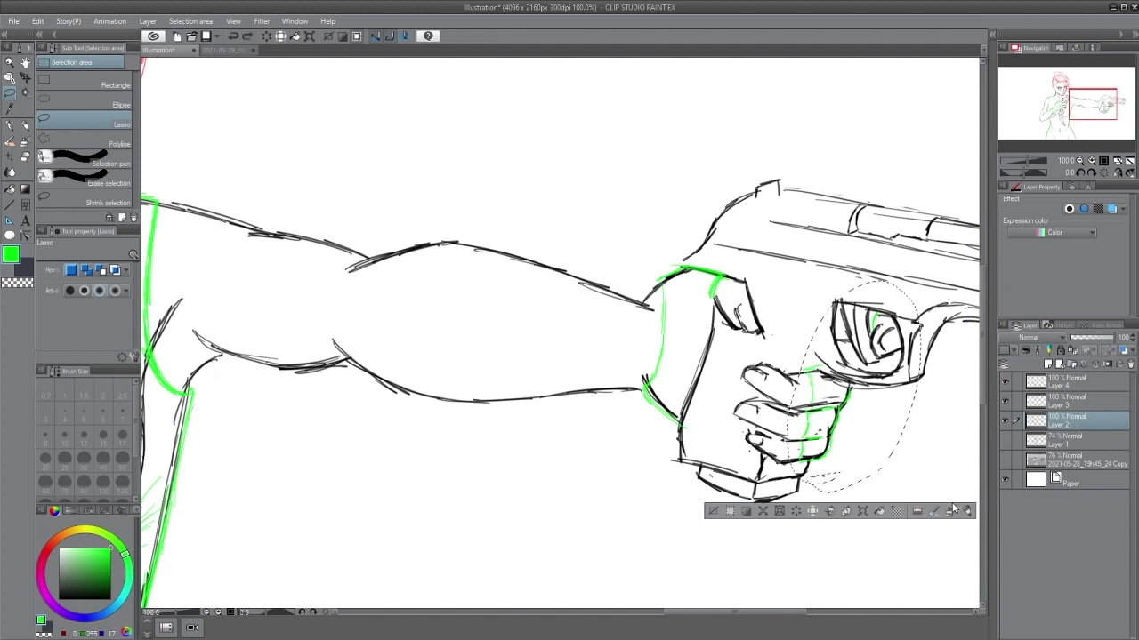
Step: Clear the selection and redraw the glove's edge across the gun hand's gripping fingers in green on Layer 4
{"action": "left_click", "coordinate": [1089, 388]}
{"action": "left_click", "coordinate": [713, 511]}
{"action": "key", "text": "e"}
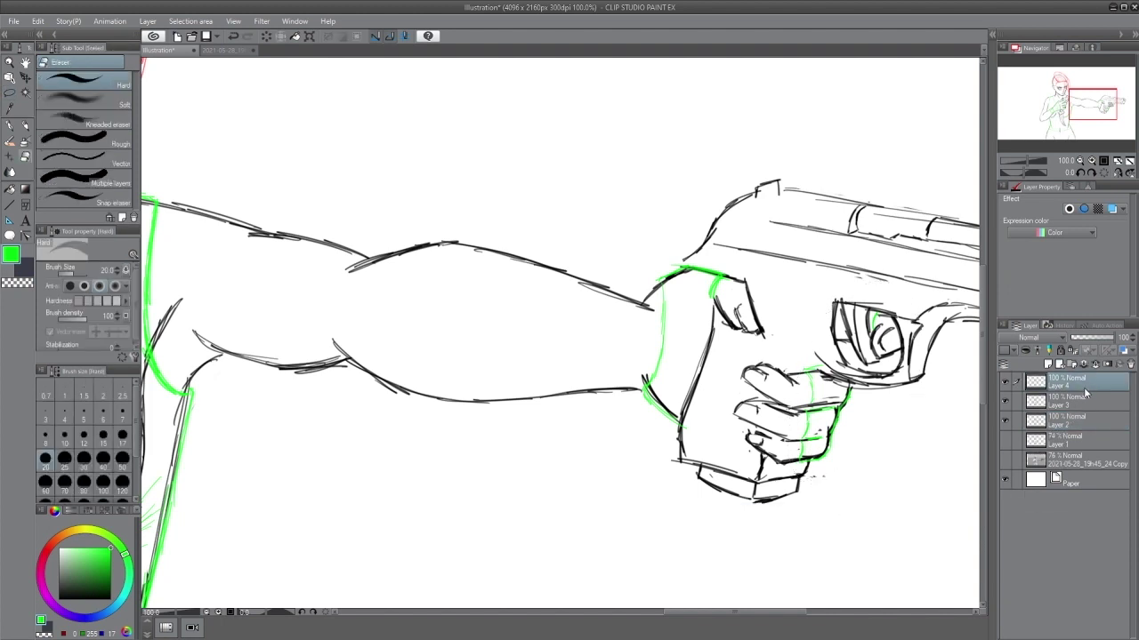
{"action": "key", "text": "p"}
{"action": "left_click_drag", "start_coordinate": [806, 367], "coordinate": [801, 459]}
{"action": "left_click_drag", "start_coordinate": [807, 411], "coordinate": [803, 439]}
{"action": "left_click_drag", "start_coordinate": [808, 436], "coordinate": [825, 436]}
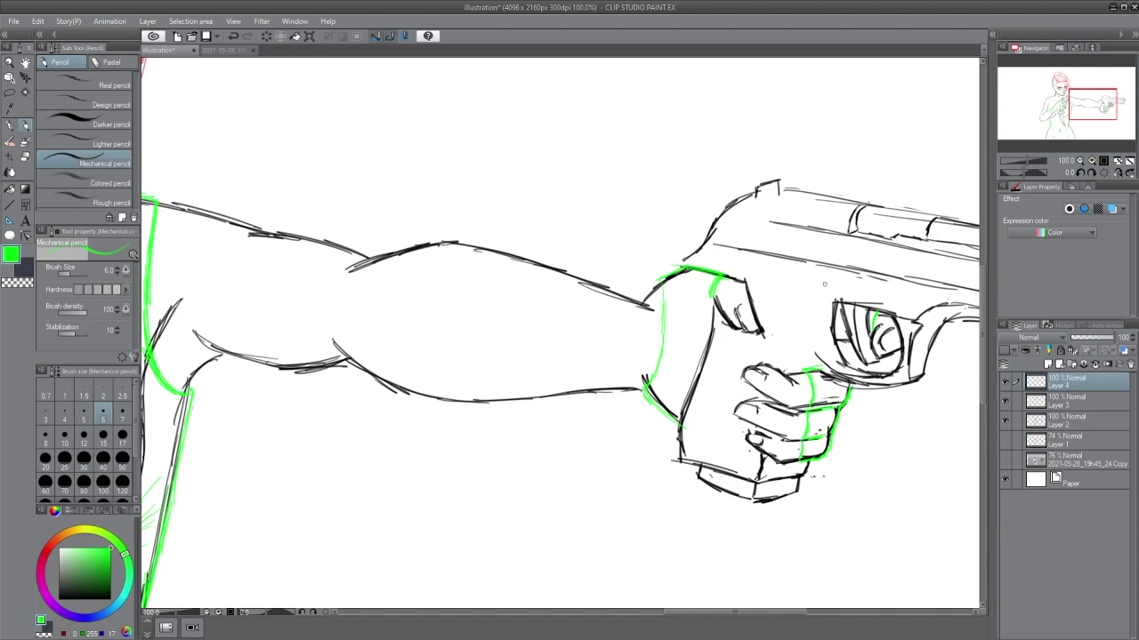
Step: Sketch the trousers' top edge and outer hip lines in green on Layer 4
{"action": "left_click", "coordinate": [1068, 420]}
{"action": "key", "text": "e"}
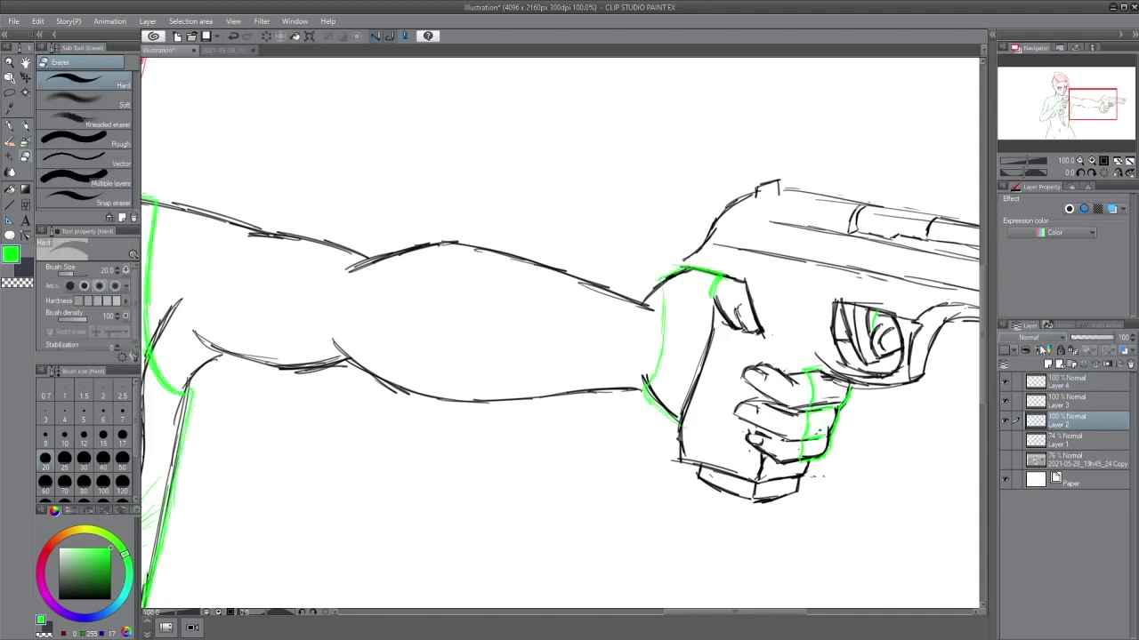
{"action": "left_click", "coordinate": [1068, 381]}
{"action": "left_click_drag", "start_coordinate": [398, 478], "coordinate": [806, 403]}
{"action": "left_click_drag", "start_coordinate": [587, 565], "coordinate": [833, 262]}
{"action": "key", "text": "p"}
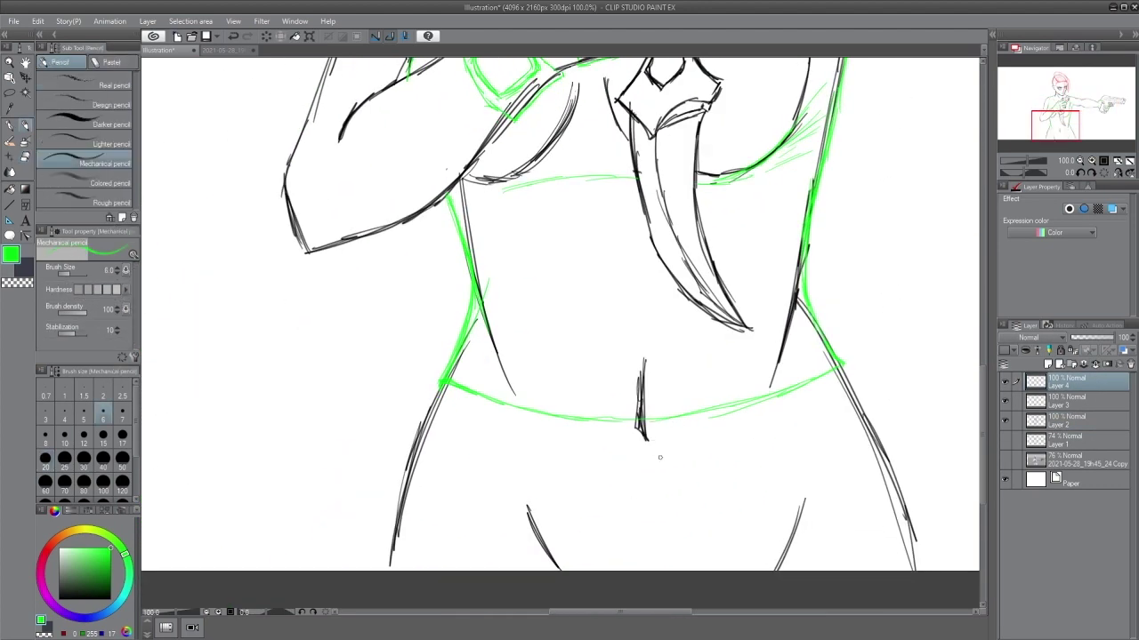
{"action": "mouse_move", "coordinate": [429, 401]}
{"action": "left_mouse_down"}
{"action": "mouse_move", "coordinate": [480, 422]}
{"action": "mouse_move", "coordinate": [674, 438]}
{"action": "mouse_move", "coordinate": [857, 379]}
{"action": "mouse_move", "coordinate": [914, 568]}
{"action": "mouse_move", "coordinate": [406, 481]}
{"action": "mouse_move", "coordinate": [391, 565]}
{"action": "left_mouse_up"}
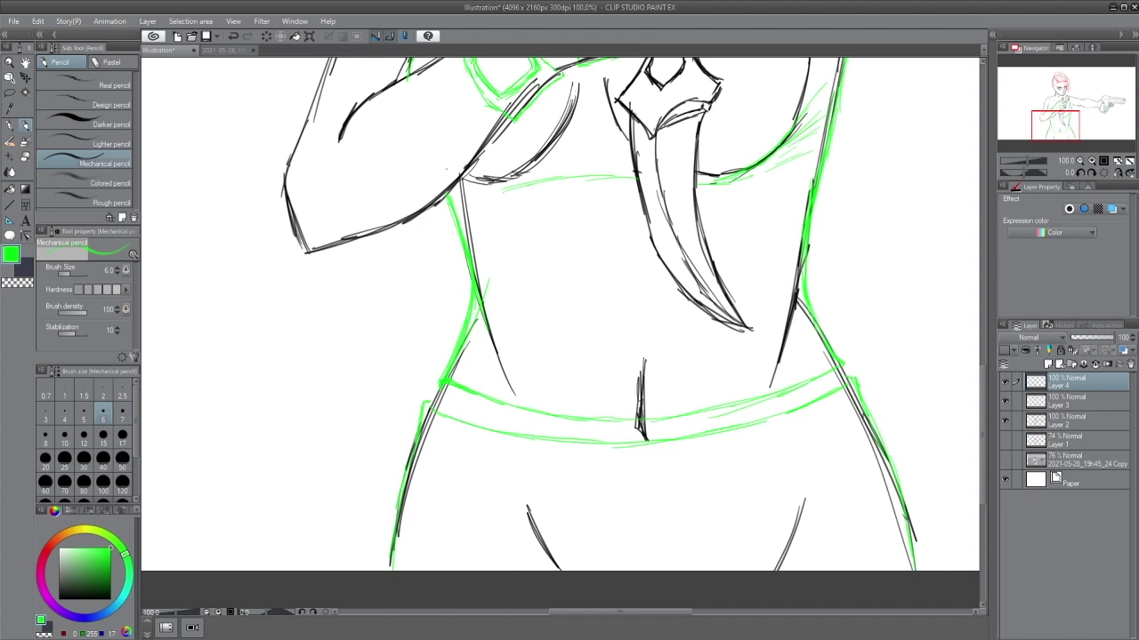
Step: Sketch the trousers' fly line and a round button at the centre of the waist in green
{"action": "mouse_move", "coordinate": [624, 442]}
{"action": "left_mouse_down"}
{"action": "mouse_move", "coordinate": [627, 470]}
{"action": "mouse_move", "coordinate": [726, 431]}
{"action": "mouse_move", "coordinate": [627, 475]}
{"action": "mouse_move", "coordinate": [625, 536]}
{"action": "mouse_move", "coordinate": [648, 548]}
{"action": "left_mouse_up"}
{"action": "mouse_move", "coordinate": [626, 475]}
{"action": "left_mouse_down"}
{"action": "mouse_move", "coordinate": [626, 558]}
{"action": "mouse_move", "coordinate": [644, 562]}
{"action": "left_mouse_up"}
{"action": "left_click_drag", "start_coordinate": [644, 450], "coordinate": [638, 455]}
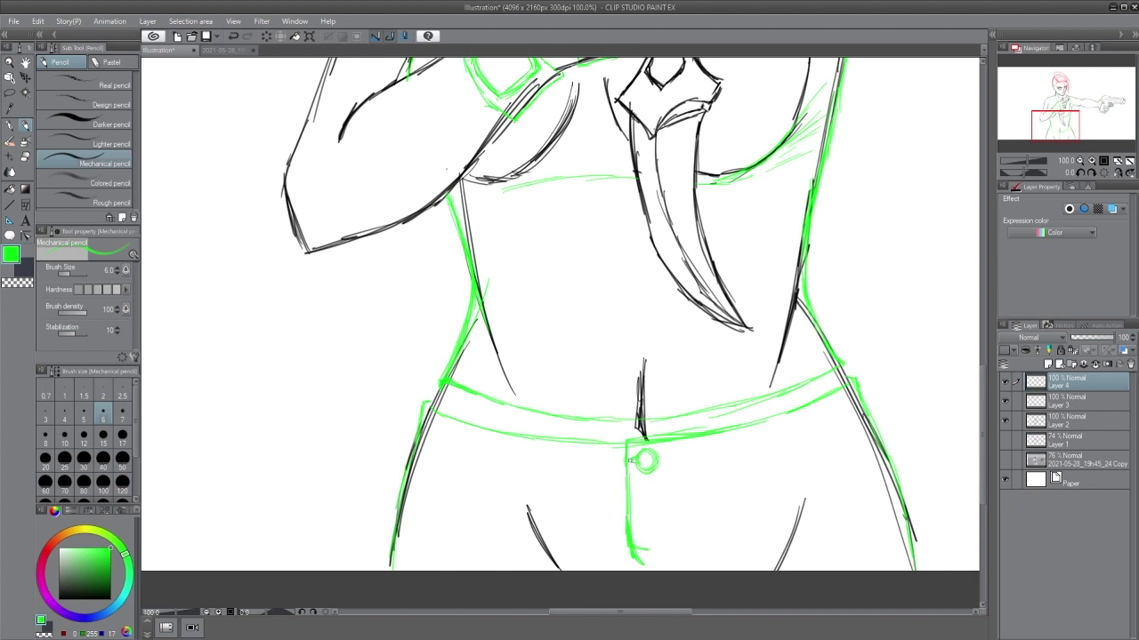
Step: Sketch a curved belt band in green around the hips, closing it at both sides
{"action": "left_click_drag", "start_coordinate": [414, 416], "coordinate": [426, 424]}
{"action": "left_click_drag", "start_coordinate": [431, 426], "coordinate": [448, 433]}
{"action": "mouse_move", "coordinate": [480, 450]}
{"action": "left_mouse_down"}
{"action": "mouse_move", "coordinate": [562, 456]}
{"action": "mouse_move", "coordinate": [745, 437]}
{"action": "mouse_move", "coordinate": [876, 418]}
{"action": "left_mouse_up"}
{"action": "left_click_drag", "start_coordinate": [861, 430], "coordinate": [843, 441]}
{"action": "left_click_drag", "start_coordinate": [427, 455], "coordinate": [637, 494]}
{"action": "mouse_move", "coordinate": [510, 488]}
{"action": "left_mouse_down"}
{"action": "mouse_move", "coordinate": [707, 482]}
{"action": "mouse_move", "coordinate": [863, 430]}
{"action": "left_mouse_up"}
{"action": "left_click_drag", "start_coordinate": [826, 452], "coordinate": [779, 468]}
Step: Erase the trouser button under the belt and draw a square buckle with a rounded strap end in green
{"action": "key", "text": "e"}
{"action": "left_click_drag", "start_coordinate": [630, 469], "coordinate": [660, 477]}
{"action": "key", "text": "p"}
{"action": "mouse_move", "coordinate": [605, 446]}
{"action": "left_mouse_down"}
{"action": "mouse_move", "coordinate": [604, 497]}
{"action": "mouse_move", "coordinate": [639, 496]}
{"action": "mouse_move", "coordinate": [669, 470]}
{"action": "mouse_move", "coordinate": [632, 446]}
{"action": "mouse_move", "coordinate": [668, 457]}
{"action": "left_mouse_up"}
{"action": "mouse_move", "coordinate": [605, 448]}
{"action": "left_mouse_down"}
{"action": "mouse_move", "coordinate": [668, 450]}
{"action": "mouse_move", "coordinate": [658, 490]}
{"action": "left_mouse_up"}
{"action": "mouse_move", "coordinate": [624, 457]}
{"action": "left_mouse_down"}
{"action": "mouse_move", "coordinate": [642, 488]}
{"action": "mouse_move", "coordinate": [656, 453]}
{"action": "left_mouse_up"}
{"action": "left_click_drag", "start_coordinate": [660, 454], "coordinate": [661, 487]}
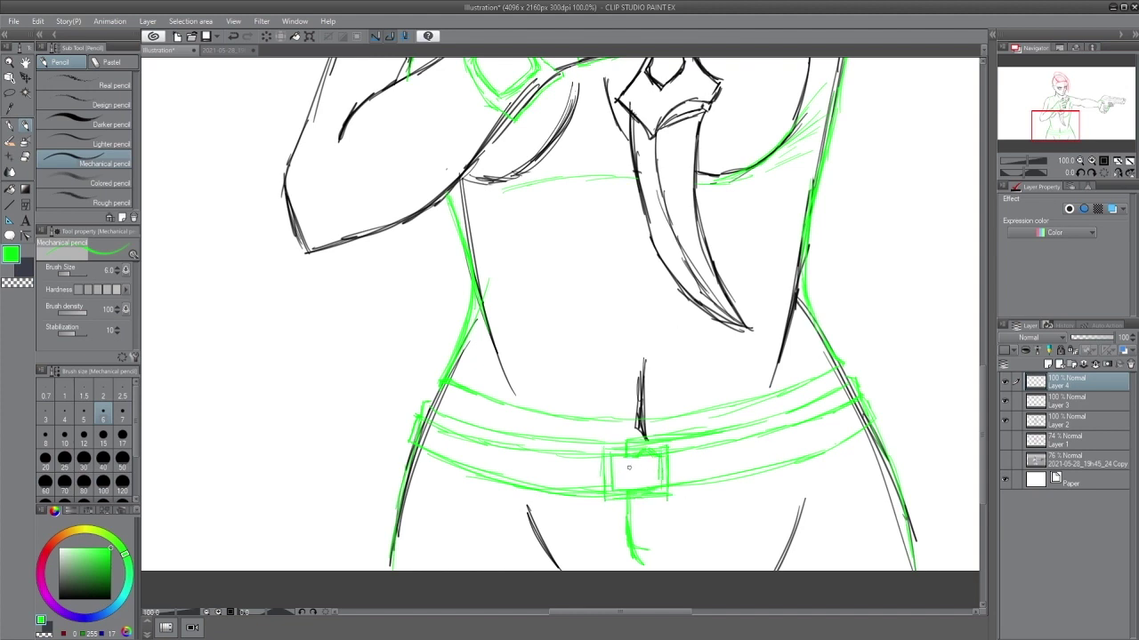
{"action": "mouse_move", "coordinate": [668, 452]}
{"action": "left_mouse_down"}
{"action": "mouse_move", "coordinate": [745, 448]}
{"action": "mouse_move", "coordinate": [740, 477]}
{"action": "left_mouse_up"}
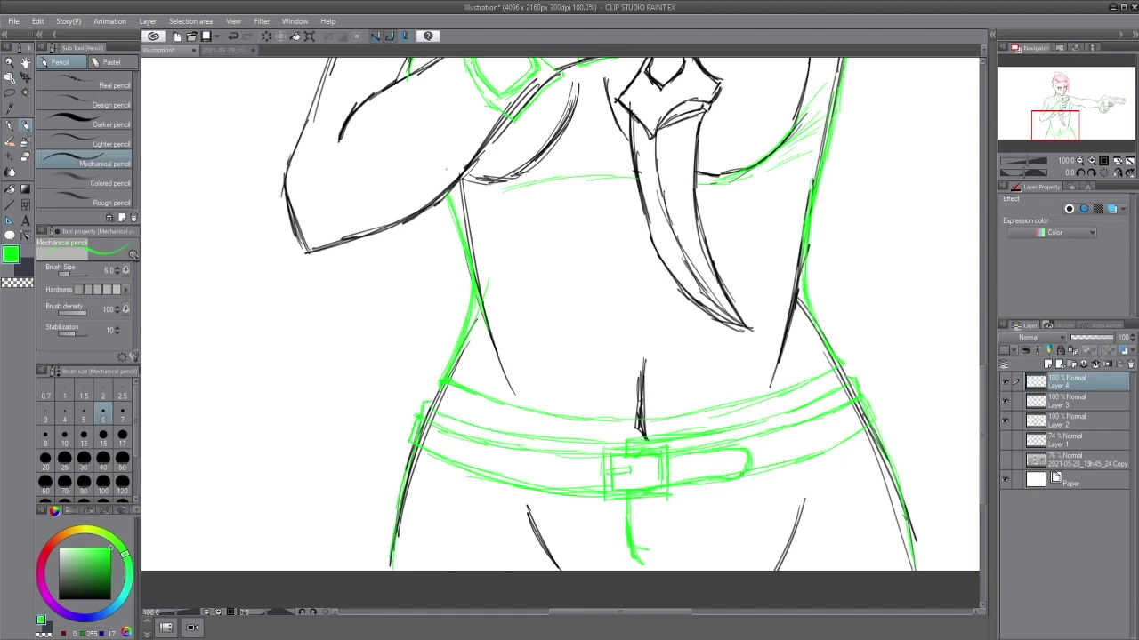
Step: Create a new vector layer and set the Turnip pen to brush size 10 with stabilization 80 in black
{"action": "left_click_drag", "start_coordinate": [809, 315], "coordinate": [826, 495]}
{"action": "scroll", "coordinate": [825, 495], "scroll_direction": "down", "scroll_amount": 3}
{"action": "scroll", "coordinate": [855, 383], "scroll_direction": "up", "scroll_amount": 1}
{"action": "left_click_drag", "start_coordinate": [855, 382], "coordinate": [593, 421]}
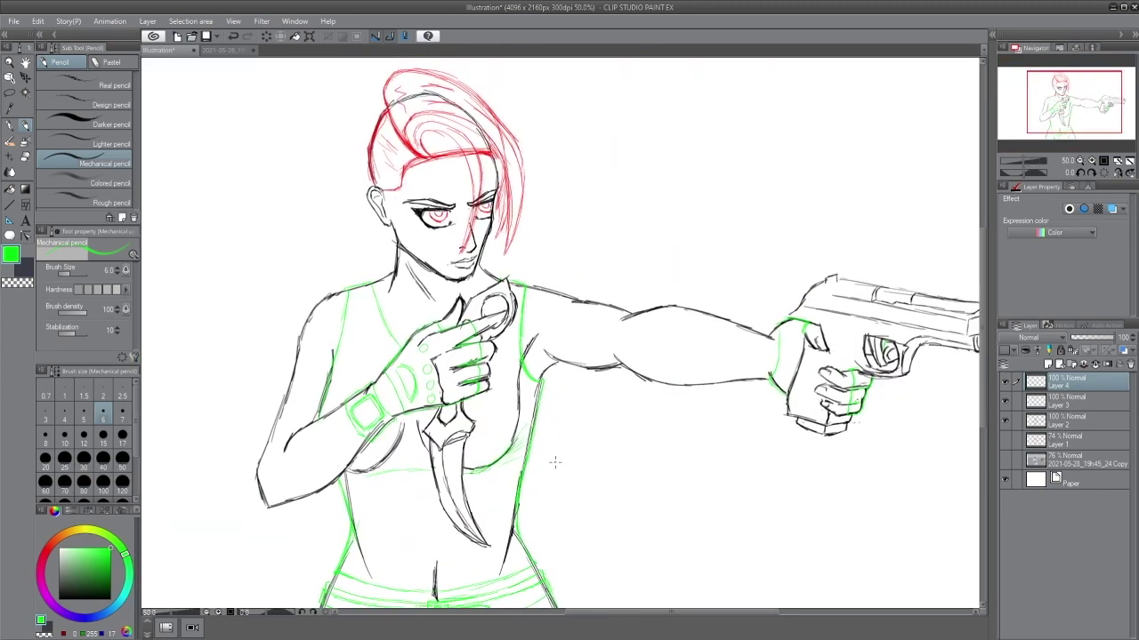
{"action": "left_click", "coordinate": [1059, 364]}
{"action": "left_click", "coordinate": [8, 125]}
{"action": "left_click", "coordinate": [114, 140]}
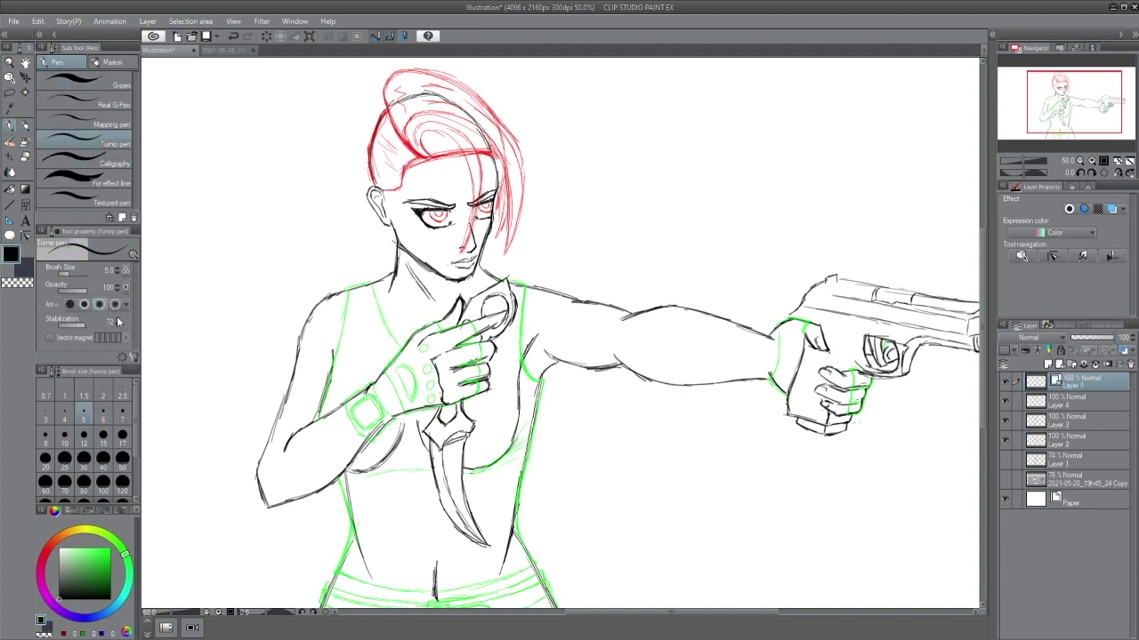
{"action": "key", "text": "bracketright"}
{"action": "key", "text": "bracketright"}
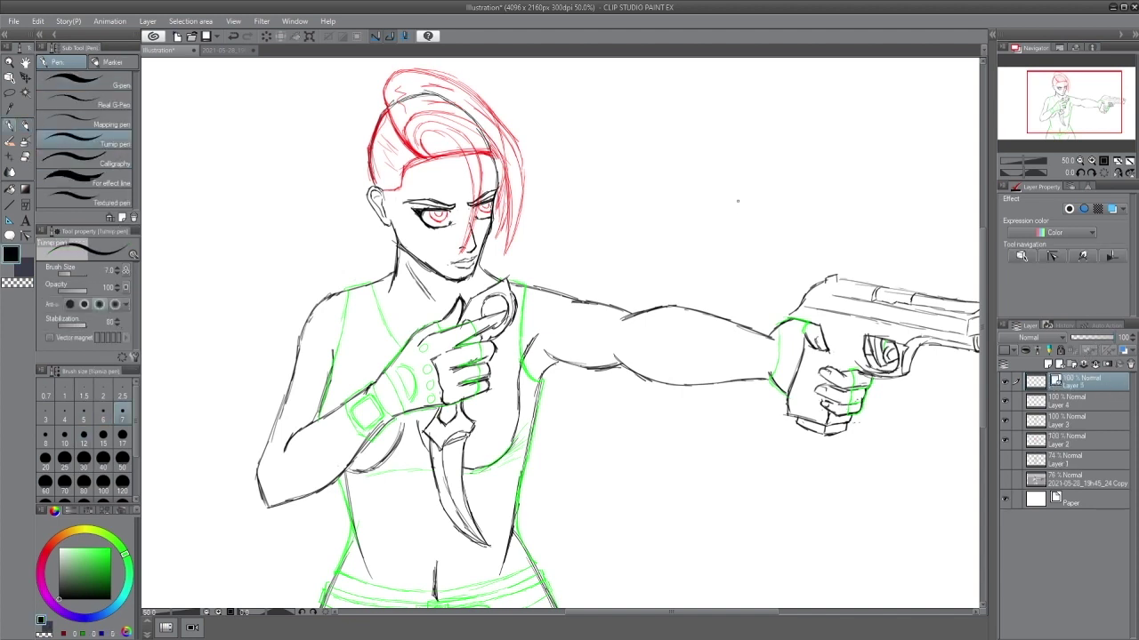
{"action": "key", "text": "bracketright"}
{"action": "key", "text": "bracketright"}
{"action": "key", "text": "bracketright"}
Step: Try two long test strokes with the Turnip pen above the extended arm
{"action": "left_click_drag", "start_coordinate": [673, 254], "coordinate": [777, 140]}
{"action": "mouse_move", "coordinate": [674, 251]}
{"action": "left_mouse_down"}
{"action": "mouse_move", "coordinate": [873, 161]}
{"action": "mouse_move", "coordinate": [1016, 261]}
{"action": "mouse_move", "coordinate": [1044, 265]}
{"action": "left_mouse_up"}
{"action": "key", "text": "ctrl+z"}
{"action": "key", "text": "ctrl+z"}
Step: Create a layer folder named Sketch and move Layers 4, 3 and 2 into it
{"action": "left_click", "coordinate": [1089, 395]}
{"action": "left_click", "coordinate": [1077, 440], "text": "shift"}
{"action": "left_click", "coordinate": [1079, 405]}
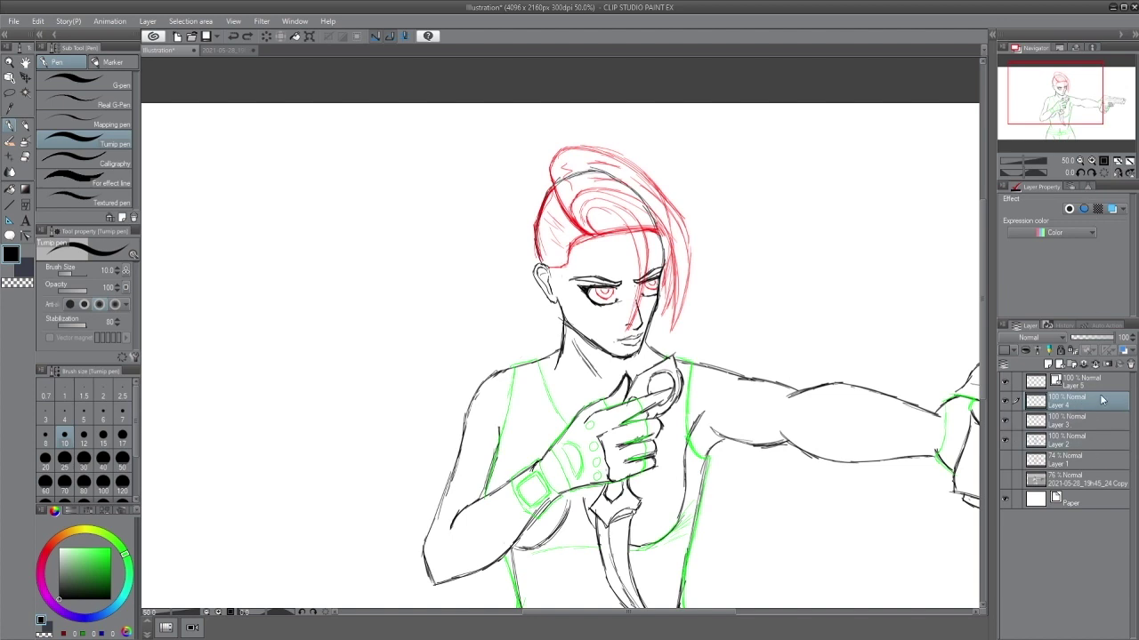
{"action": "left_click", "coordinate": [1071, 365]}
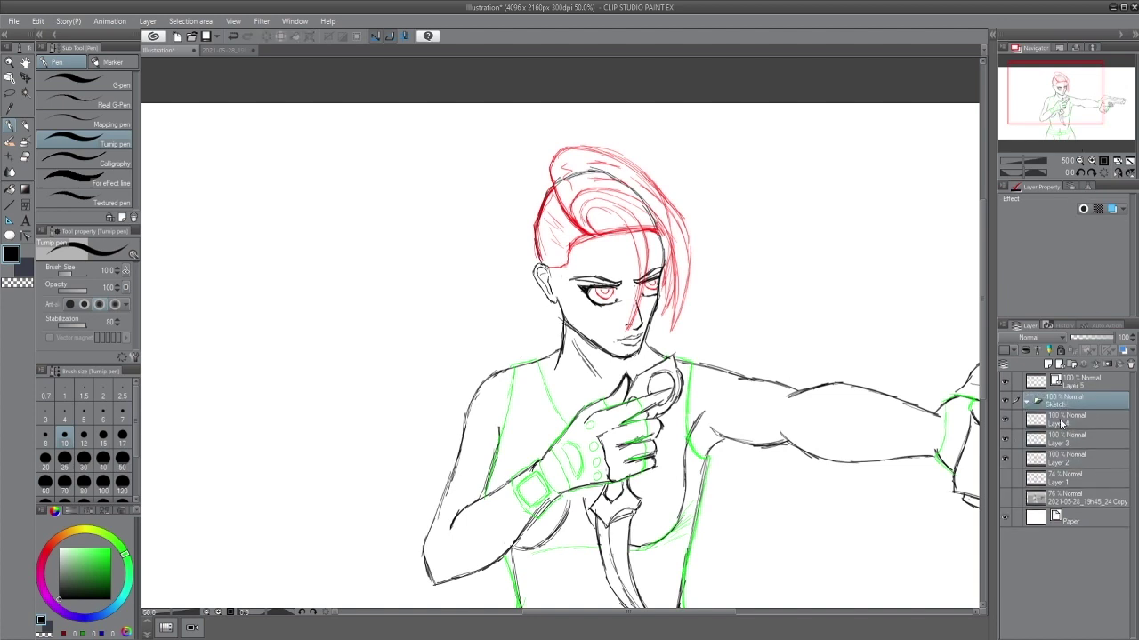
{"action": "left_click_drag", "start_coordinate": [1060, 422], "coordinate": [1067, 403]}
{"action": "mouse_move", "coordinate": [1072, 438]}
{"action": "left_mouse_down"}
{"action": "mouse_move", "coordinate": [1077, 408]}
{"action": "mouse_move", "coordinate": [1075, 430]}
{"action": "left_mouse_up"}
{"action": "left_click_drag", "start_coordinate": [1087, 458], "coordinate": [1090, 448]}
Step: Lower the Sketch folder's opacity to 76%
{"action": "left_click", "coordinate": [1077, 389]}
{"action": "left_click", "coordinate": [1080, 400]}
{"action": "left_click_drag", "start_coordinate": [1111, 339], "coordinate": [1103, 339]}
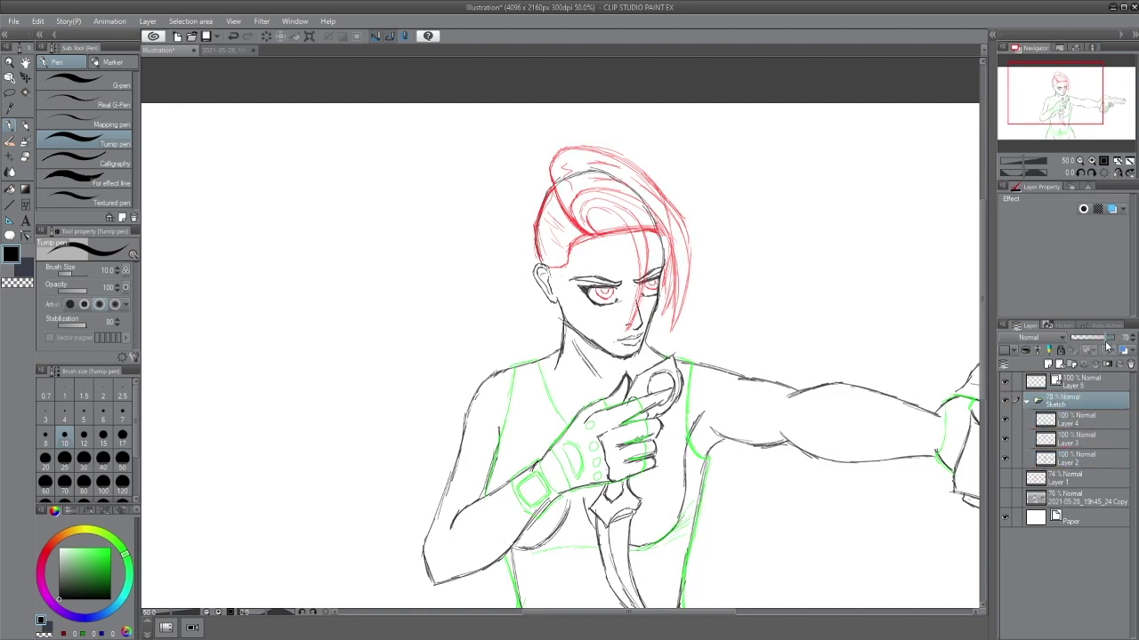
Step: Ink the back of the head and the ear in black on Layer 5
{"action": "left_click", "coordinate": [1098, 381]}
{"action": "scroll", "coordinate": [674, 325], "scroll_direction": "up", "scroll_amount": 4}
{"action": "mouse_move", "coordinate": [530, 166]}
{"action": "left_mouse_down"}
{"action": "mouse_move", "coordinate": [504, 326]}
{"action": "mouse_move", "coordinate": [531, 401]}
{"action": "mouse_move", "coordinate": [523, 342]}
{"action": "left_mouse_up"}
{"action": "key", "text": "ctrl+z"}
{"action": "left_click_drag", "start_coordinate": [525, 383], "coordinate": [513, 346]}
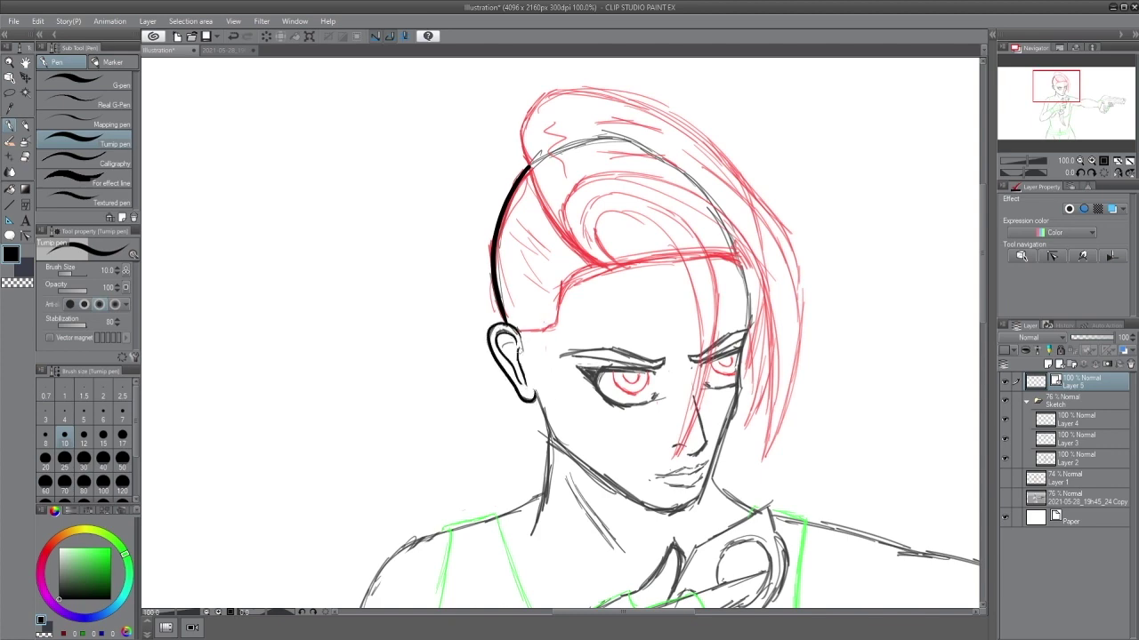
Step: Ink the jawline from below the ear down to the chin
{"action": "left_click_drag", "start_coordinate": [574, 448], "coordinate": [510, 376]}
{"action": "mouse_move", "coordinate": [469, 306]}
{"action": "left_mouse_down"}
{"action": "mouse_move", "coordinate": [483, 351]}
{"action": "mouse_move", "coordinate": [589, 424]}
{"action": "left_mouse_up"}
{"action": "key", "text": "ctrl+z"}
{"action": "left_click_drag", "start_coordinate": [469, 309], "coordinate": [615, 429]}
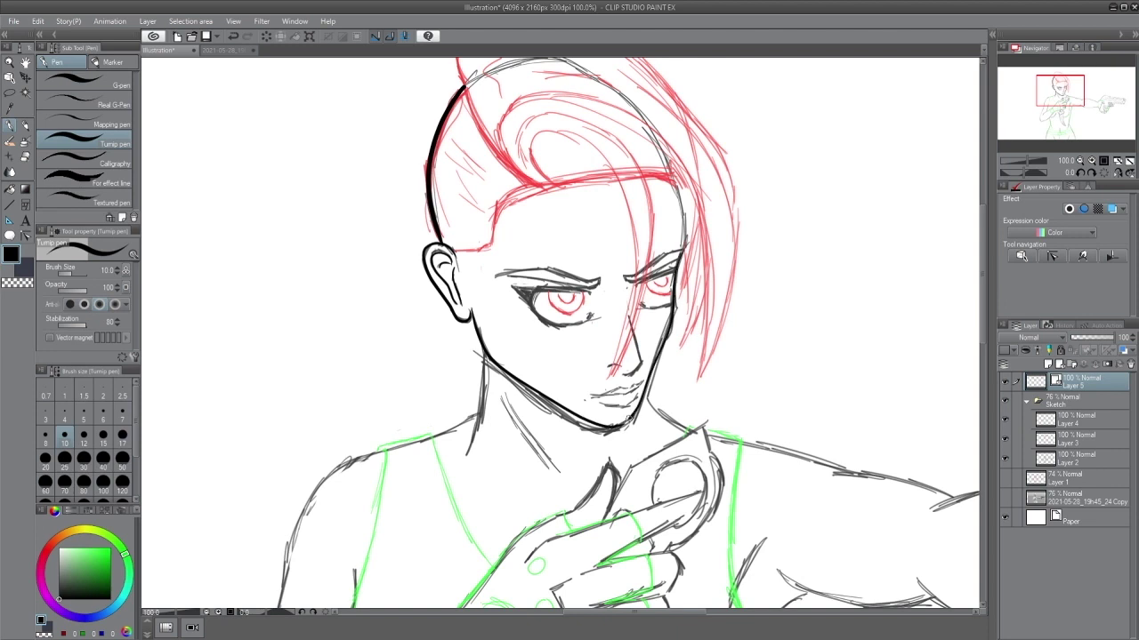
Step: Ink the front edge of the forehead and work on the far eye and eyebrow lines
{"action": "left_click_drag", "start_coordinate": [681, 208], "coordinate": [685, 255]}
{"action": "mouse_move", "coordinate": [623, 283]}
{"action": "left_mouse_down"}
{"action": "mouse_move", "coordinate": [681, 258]}
{"action": "mouse_move", "coordinate": [681, 247]}
{"action": "mouse_move", "coordinate": [676, 269]}
{"action": "left_mouse_up"}
{"action": "key", "text": "ctrl+z"}
{"action": "left_click_drag", "start_coordinate": [639, 283], "coordinate": [677, 270]}
{"action": "key", "text": "ctrl+z"}
{"action": "mouse_move", "coordinate": [642, 303]}
{"action": "left_mouse_down"}
{"action": "mouse_move", "coordinate": [673, 306]}
{"action": "mouse_move", "coordinate": [657, 293]}
{"action": "mouse_move", "coordinate": [671, 288]}
{"action": "left_mouse_up"}
{"action": "key", "text": "ctrl+z"}
{"action": "left_click_drag", "start_coordinate": [655, 281], "coordinate": [668, 276]}
{"action": "key", "text": "ctrl+z"}
Step: Ink the nose and try the line between the lips
{"action": "left_click_drag", "start_coordinate": [628, 317], "coordinate": [641, 361]}
{"action": "mouse_move", "coordinate": [595, 397]}
{"action": "left_mouse_down"}
{"action": "mouse_move", "coordinate": [623, 384]}
{"action": "mouse_move", "coordinate": [628, 404]}
{"action": "mouse_move", "coordinate": [635, 396]}
{"action": "left_mouse_up"}
{"action": "key", "text": "ctrl+z"}
Step: Flip the canvas view horizontally and ink the near eye and its eyebrow
{"action": "key", "text": "h"}
{"action": "left_click_drag", "start_coordinate": [553, 286], "coordinate": [655, 279]}
{"action": "mouse_move", "coordinate": [553, 283]}
{"action": "left_mouse_down"}
{"action": "mouse_move", "coordinate": [601, 271]}
{"action": "mouse_move", "coordinate": [662, 281]}
{"action": "mouse_move", "coordinate": [642, 288]}
{"action": "left_mouse_up"}
{"action": "left_click_drag", "start_coordinate": [560, 317], "coordinate": [626, 311]}
{"action": "mouse_move", "coordinate": [642, 288]}
{"action": "left_mouse_down"}
{"action": "mouse_move", "coordinate": [622, 307]}
{"action": "mouse_move", "coordinate": [594, 302]}
{"action": "left_mouse_up"}
{"action": "key", "text": "ctrl+z"}
Step: Ink the hairline across the forehead and the outer contour of the swept-over hair
{"action": "mouse_move", "coordinate": [478, 187]}
{"action": "left_mouse_down"}
{"action": "mouse_move", "coordinate": [611, 185]}
{"action": "mouse_move", "coordinate": [697, 250]}
{"action": "left_mouse_up"}
{"action": "left_click_drag", "start_coordinate": [751, 204], "coordinate": [617, 368]}
{"action": "mouse_move", "coordinate": [478, 346]}
{"action": "left_mouse_down"}
{"action": "mouse_move", "coordinate": [560, 243]}
{"action": "mouse_move", "coordinate": [331, 272]}
{"action": "mouse_move", "coordinate": [321, 539]}
{"action": "left_mouse_up"}
{"action": "key", "text": "ctrl+z"}
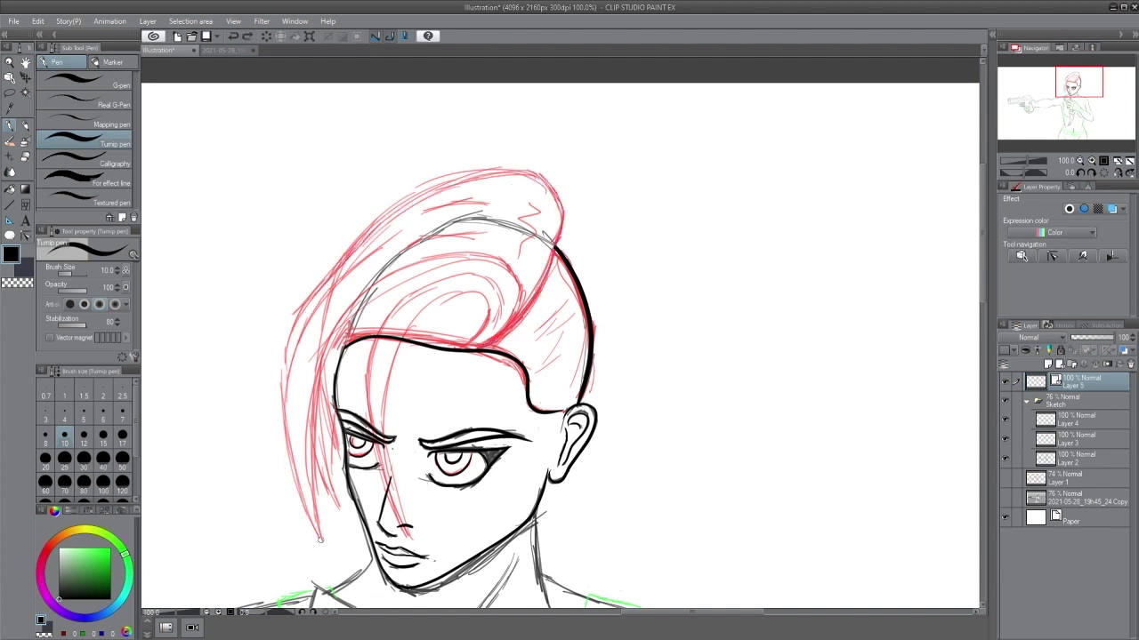
{"action": "mouse_move", "coordinate": [480, 345]}
{"action": "left_mouse_down"}
{"action": "mouse_move", "coordinate": [497, 176]}
{"action": "mouse_move", "coordinate": [299, 309]}
{"action": "mouse_move", "coordinate": [293, 372]}
{"action": "left_mouse_up"}
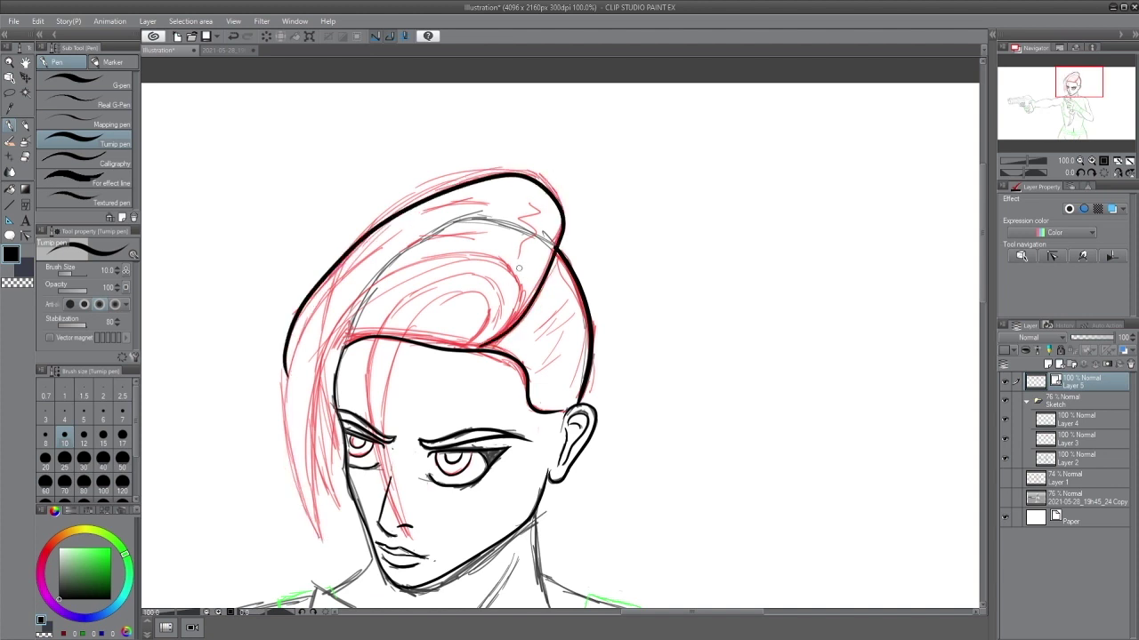
Step: Ink the inner hair curve and the long pointed strands hanging in front of the face
{"action": "mouse_move", "coordinate": [514, 287]}
{"action": "left_mouse_down"}
{"action": "mouse_move", "coordinate": [419, 269]}
{"action": "mouse_move", "coordinate": [320, 541]}
{"action": "left_mouse_up"}
{"action": "mouse_move", "coordinate": [392, 237]}
{"action": "left_mouse_down"}
{"action": "mouse_move", "coordinate": [322, 543]}
{"action": "mouse_move", "coordinate": [319, 412]}
{"action": "left_mouse_up"}
{"action": "left_click_drag", "start_coordinate": [337, 503], "coordinate": [318, 410]}
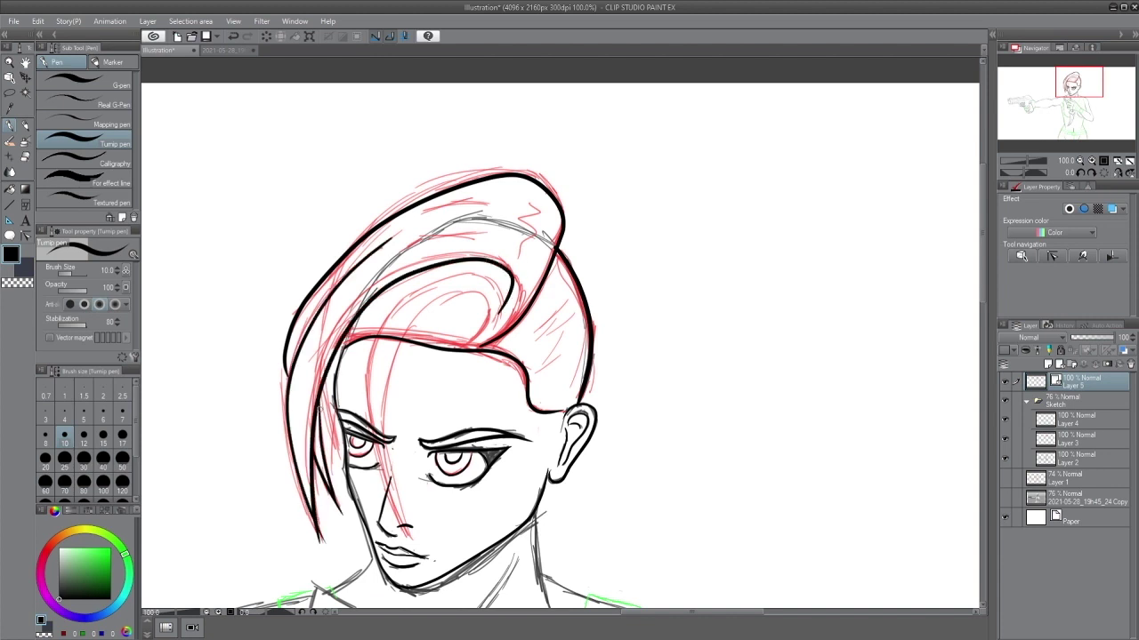
Step: Ink the remaining pointed strands over the far side of the face and the inner curl falling across the nose
{"action": "left_click_drag", "start_coordinate": [339, 468], "coordinate": [318, 422]}
{"action": "mouse_move", "coordinate": [344, 347]}
{"action": "left_mouse_down"}
{"action": "mouse_move", "coordinate": [331, 438]}
{"action": "mouse_move", "coordinate": [340, 473]}
{"action": "left_mouse_up"}
{"action": "left_click_drag", "start_coordinate": [500, 305], "coordinate": [489, 279]}
{"action": "key", "text": "ctrl+z"}
{"action": "mouse_move", "coordinate": [453, 338]}
{"action": "left_mouse_down"}
{"action": "mouse_move", "coordinate": [401, 345]}
{"action": "mouse_move", "coordinate": [413, 548]}
{"action": "left_mouse_up"}
{"action": "mouse_move", "coordinate": [501, 317]}
{"action": "left_mouse_down"}
{"action": "mouse_move", "coordinate": [364, 392]}
{"action": "mouse_move", "coordinate": [415, 551]}
{"action": "left_mouse_up"}
Step: Ink the small zigzag detail and the flow lines inside the swept-over hair
{"action": "left_click_drag", "start_coordinate": [529, 206], "coordinate": [519, 250]}
{"action": "left_click_drag", "start_coordinate": [493, 206], "coordinate": [406, 228]}
{"action": "left_click_drag", "start_coordinate": [498, 233], "coordinate": [400, 258]}
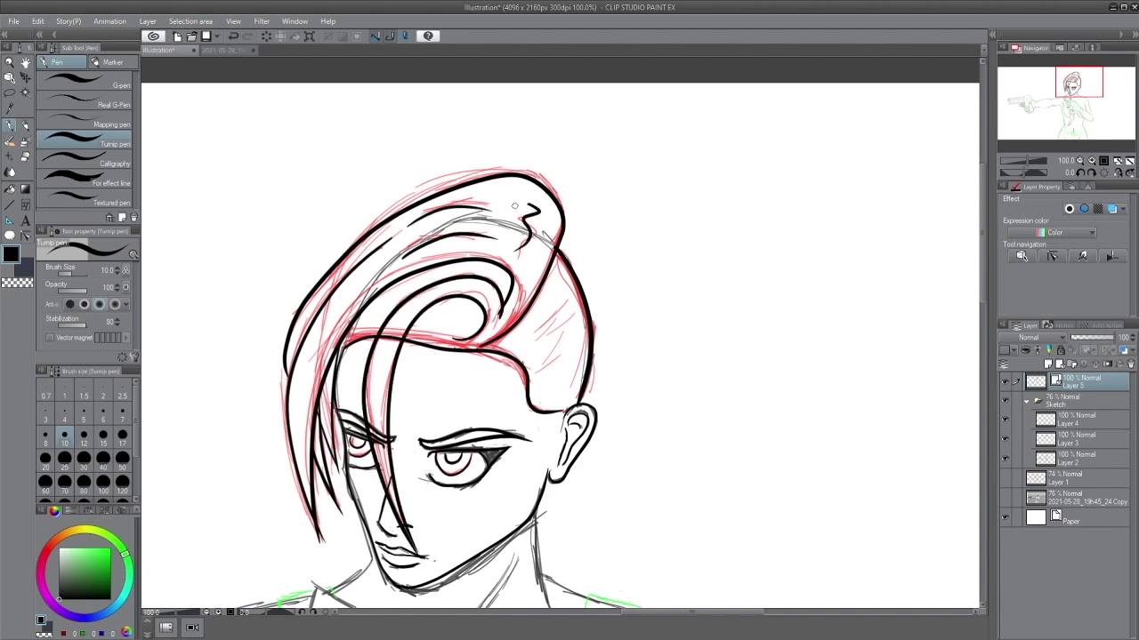
Step: Ink the neck lines and the tank top's neckline running down to the raised hand
{"action": "mouse_move", "coordinate": [602, 512]}
{"action": "left_mouse_down"}
{"action": "mouse_move", "coordinate": [669, 239]}
{"action": "mouse_move", "coordinate": [613, 332]}
{"action": "left_mouse_up"}
{"action": "left_click_drag", "start_coordinate": [580, 275], "coordinate": [540, 334]}
{"action": "mouse_move", "coordinate": [582, 285]}
{"action": "left_mouse_down"}
{"action": "mouse_move", "coordinate": [543, 340]}
{"action": "mouse_move", "coordinate": [623, 312]}
{"action": "mouse_move", "coordinate": [650, 324]}
{"action": "mouse_move", "coordinate": [591, 456]}
{"action": "left_mouse_up"}
{"action": "key", "text": "ctrl+z"}
{"action": "left_click_drag", "start_coordinate": [652, 322], "coordinate": [590, 455]}
Step: Ink the shoulder, upper arm, elbow and forearm of the bent arm, along with the tank top's adjoining armhole
{"action": "mouse_move", "coordinate": [698, 340]}
{"action": "left_mouse_down"}
{"action": "mouse_move", "coordinate": [756, 584]}
{"action": "mouse_move", "coordinate": [652, 322]}
{"action": "mouse_move", "coordinate": [748, 355]}
{"action": "mouse_move", "coordinate": [801, 489]}
{"action": "left_mouse_up"}
{"action": "key", "text": "ctrl+z"}
{"action": "left_click_drag", "start_coordinate": [837, 481], "coordinate": [689, 271]}
{"action": "mouse_move", "coordinate": [652, 272]}
{"action": "left_mouse_down"}
{"action": "mouse_move", "coordinate": [714, 457]}
{"action": "mouse_move", "coordinate": [727, 463]}
{"action": "mouse_move", "coordinate": [709, 563]}
{"action": "left_mouse_up"}
{"action": "key", "text": "ctrl+z"}
{"action": "mouse_move", "coordinate": [510, 431]}
{"action": "left_mouse_down"}
{"action": "mouse_move", "coordinate": [553, 487]}
{"action": "mouse_move", "coordinate": [667, 556]}
{"action": "mouse_move", "coordinate": [710, 562]}
{"action": "left_mouse_up"}
{"action": "key", "text": "ctrl+z"}
{"action": "mouse_move", "coordinate": [678, 452]}
{"action": "left_mouse_down"}
{"action": "mouse_move", "coordinate": [635, 399]}
{"action": "mouse_move", "coordinate": [557, 358]}
{"action": "left_mouse_up"}
{"action": "left_click_drag", "start_coordinate": [594, 320], "coordinate": [611, 386]}
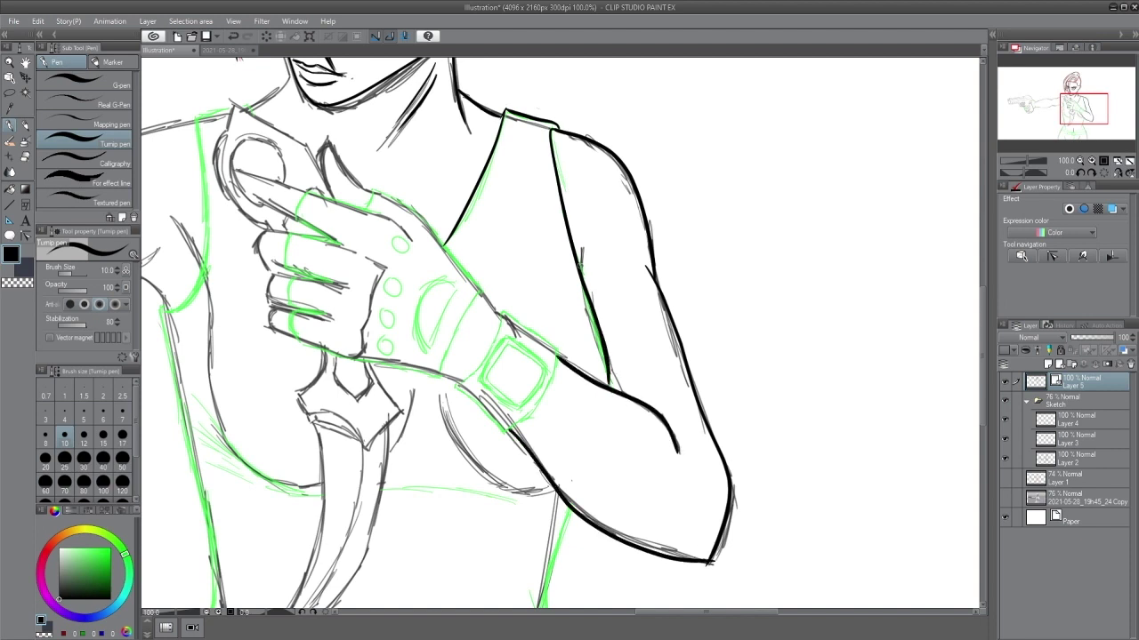
Step: Ink the wristband and its square watch face on the bent arm
{"action": "left_click_drag", "start_coordinate": [503, 434], "coordinate": [557, 344]}
{"action": "left_click_drag", "start_coordinate": [455, 381], "coordinate": [507, 436]}
{"action": "mouse_move", "coordinate": [457, 386]}
{"action": "left_mouse_down"}
{"action": "mouse_move", "coordinate": [476, 370]}
{"action": "mouse_move", "coordinate": [500, 308]}
{"action": "mouse_move", "coordinate": [556, 349]}
{"action": "mouse_move", "coordinate": [518, 411]}
{"action": "left_mouse_up"}
{"action": "mouse_move", "coordinate": [504, 338]}
{"action": "left_mouse_down"}
{"action": "mouse_move", "coordinate": [552, 374]}
{"action": "mouse_move", "coordinate": [521, 411]}
{"action": "mouse_move", "coordinate": [534, 393]}
{"action": "mouse_move", "coordinate": [491, 382]}
{"action": "mouse_move", "coordinate": [489, 462]}
{"action": "left_mouse_up"}
{"action": "left_click_drag", "start_coordinate": [497, 452], "coordinate": [509, 455]}
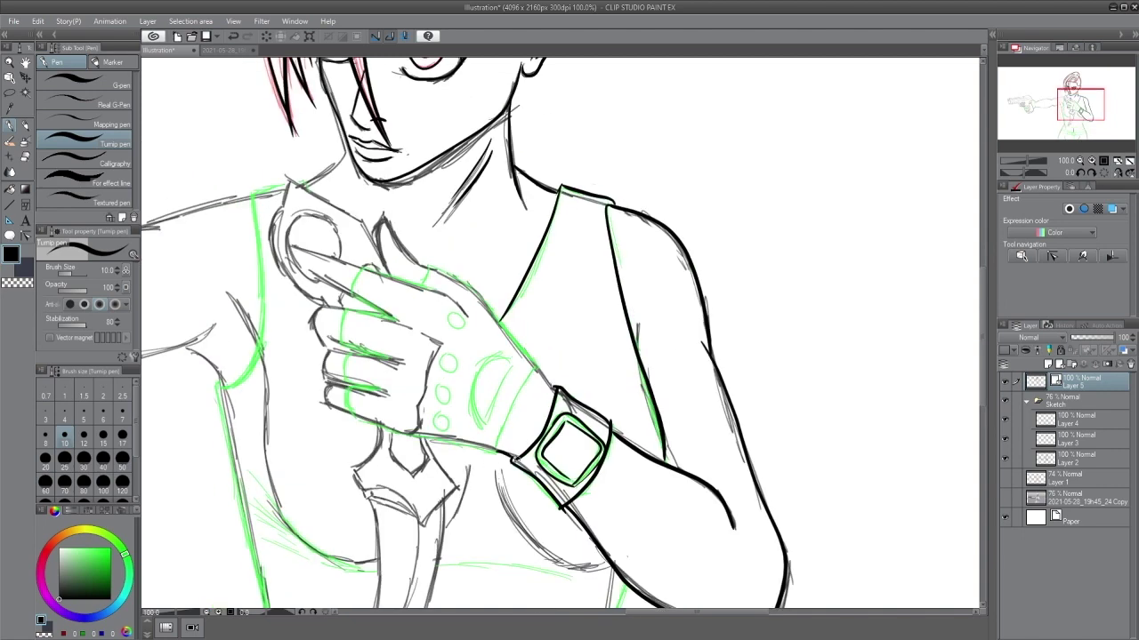
Step: Ink the back contour and cuff line of the gloved hand holding the knife, and flip the canvas view horizontally
{"action": "mouse_move", "coordinate": [553, 372]}
{"action": "left_mouse_down"}
{"action": "mouse_move", "coordinate": [495, 457]}
{"action": "mouse_move", "coordinate": [539, 361]}
{"action": "mouse_move", "coordinate": [429, 263]}
{"action": "left_mouse_up"}
{"action": "mouse_move", "coordinate": [356, 418]}
{"action": "left_mouse_down"}
{"action": "mouse_move", "coordinate": [511, 454]}
{"action": "mouse_move", "coordinate": [749, 422]}
{"action": "left_mouse_up"}
{"action": "key", "text": "ctrl+z"}
{"action": "key", "text": "ctrl+z"}
{"action": "key", "text": "h"}
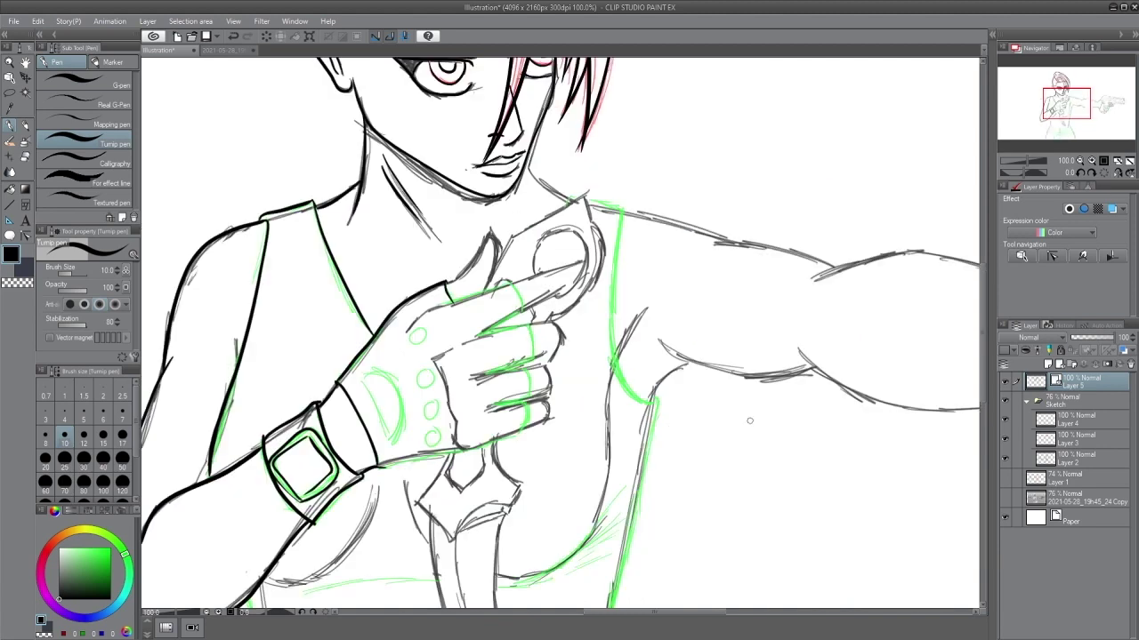
Step: Ink the index finger reaching to the knife ring and the palm edge beside the curled fingers
{"action": "mouse_move", "coordinate": [446, 298]}
{"action": "left_mouse_down"}
{"action": "mouse_move", "coordinate": [514, 285]}
{"action": "mouse_move", "coordinate": [524, 316]}
{"action": "mouse_move", "coordinate": [587, 261]}
{"action": "left_mouse_up"}
{"action": "left_click_drag", "start_coordinate": [416, 329], "coordinate": [459, 450]}
{"action": "left_click_drag", "start_coordinate": [380, 467], "coordinate": [526, 428]}
{"action": "key", "text": "ctrl+z"}
{"action": "key", "text": "ctrl+z"}
{"action": "key", "text": "ctrl+z"}
{"action": "key", "text": "ctrl+z"}
{"action": "key", "text": "ctrl+z"}
Step: Ink the curled fingers of the knife hand and the edges of the glove's finger openings
{"action": "left_click_drag", "start_coordinate": [464, 450], "coordinate": [521, 433]}
{"action": "left_click_drag", "start_coordinate": [521, 433], "coordinate": [521, 404]}
{"action": "mouse_move", "coordinate": [494, 409]}
{"action": "left_mouse_down"}
{"action": "mouse_move", "coordinate": [529, 398]}
{"action": "mouse_move", "coordinate": [526, 369]}
{"action": "left_mouse_up"}
{"action": "key", "text": "ctrl+z"}
{"action": "left_click_drag", "start_coordinate": [484, 375], "coordinate": [533, 360]}
{"action": "left_click_drag", "start_coordinate": [481, 333], "coordinate": [524, 324]}
{"action": "mouse_move", "coordinate": [527, 324]}
{"action": "left_mouse_down"}
{"action": "mouse_move", "coordinate": [532, 354]}
{"action": "mouse_move", "coordinate": [558, 363]}
{"action": "left_mouse_up"}
{"action": "mouse_move", "coordinate": [532, 360]}
{"action": "left_mouse_down"}
{"action": "mouse_move", "coordinate": [557, 354]}
{"action": "mouse_move", "coordinate": [550, 364]}
{"action": "left_mouse_up"}
{"action": "mouse_move", "coordinate": [549, 364]}
{"action": "left_mouse_down"}
{"action": "mouse_move", "coordinate": [545, 410]}
{"action": "mouse_move", "coordinate": [551, 400]}
{"action": "left_mouse_up"}
Step: Ink the knife hand's lower edge, the round knuckle details and the crescent shape on the glove
{"action": "left_click_drag", "start_coordinate": [380, 466], "coordinate": [466, 454]}
{"action": "left_click_drag", "start_coordinate": [427, 368], "coordinate": [429, 447]}
{"action": "mouse_move", "coordinate": [359, 376]}
{"action": "left_mouse_down"}
{"action": "mouse_move", "coordinate": [391, 445]}
{"action": "mouse_move", "coordinate": [381, 422]}
{"action": "left_mouse_up"}
{"action": "left_click_drag", "start_coordinate": [365, 377], "coordinate": [395, 434]}
Step: Ink the waist contour below the bent elbow and the upper edge of the trousers' waistband
{"action": "left_click_drag", "start_coordinate": [755, 343], "coordinate": [558, 313]}
{"action": "left_click_drag", "start_coordinate": [739, 445], "coordinate": [1061, 305]}
{"action": "left_click_drag", "start_coordinate": [387, 441], "coordinate": [398, 255]}
{"action": "mouse_move", "coordinate": [392, 247]}
{"action": "left_mouse_down"}
{"action": "mouse_move", "coordinate": [384, 436]}
{"action": "mouse_move", "coordinate": [664, 456]}
{"action": "mouse_move", "coordinate": [692, 444]}
{"action": "left_mouse_up"}
{"action": "key", "text": "ctrl+z"}
{"action": "mouse_move", "coordinate": [384, 432]}
{"action": "left_mouse_down"}
{"action": "mouse_move", "coordinate": [438, 447]}
{"action": "mouse_move", "coordinate": [788, 412]}
{"action": "mouse_move", "coordinate": [754, 187]}
{"action": "mouse_move", "coordinate": [764, 84]}
{"action": "left_mouse_up"}
{"action": "key", "text": "ctrl+z"}
{"action": "mouse_move", "coordinate": [784, 412]}
{"action": "left_mouse_down"}
{"action": "mouse_move", "coordinate": [744, 273]}
{"action": "mouse_move", "coordinate": [767, 76]}
{"action": "left_mouse_up"}
{"action": "key", "text": "ctrl+z"}
Step: Ink the waistband's closure at the centre and the outer hip line below the bent arm
{"action": "left_click_drag", "start_coordinate": [582, 479], "coordinate": [580, 465]}
{"action": "mouse_move", "coordinate": [378, 448]}
{"action": "left_mouse_down"}
{"action": "mouse_move", "coordinate": [361, 471]}
{"action": "mouse_move", "coordinate": [429, 489]}
{"action": "left_mouse_up"}
{"action": "left_click_drag", "start_coordinate": [359, 493], "coordinate": [333, 606]}
{"action": "mouse_move", "coordinate": [455, 544]}
{"action": "left_mouse_down"}
{"action": "mouse_move", "coordinate": [488, 308]}
{"action": "mouse_move", "coordinate": [417, 434]}
{"action": "left_mouse_up"}
Step: Ink the waistband's lower edge from the hip on the bent-arm side to the buckle
{"action": "left_click_drag", "start_coordinate": [333, 347], "coordinate": [447, 373]}
{"action": "key", "text": "ctrl+z"}
{"action": "left_click_drag", "start_coordinate": [333, 347], "coordinate": [425, 373]}
{"action": "mouse_move", "coordinate": [749, 325]}
{"action": "left_mouse_down"}
{"action": "mouse_move", "coordinate": [519, 382]}
{"action": "mouse_move", "coordinate": [596, 374]}
{"action": "mouse_move", "coordinate": [753, 313]}
{"action": "left_mouse_up"}
{"action": "key", "text": "ctrl+z"}
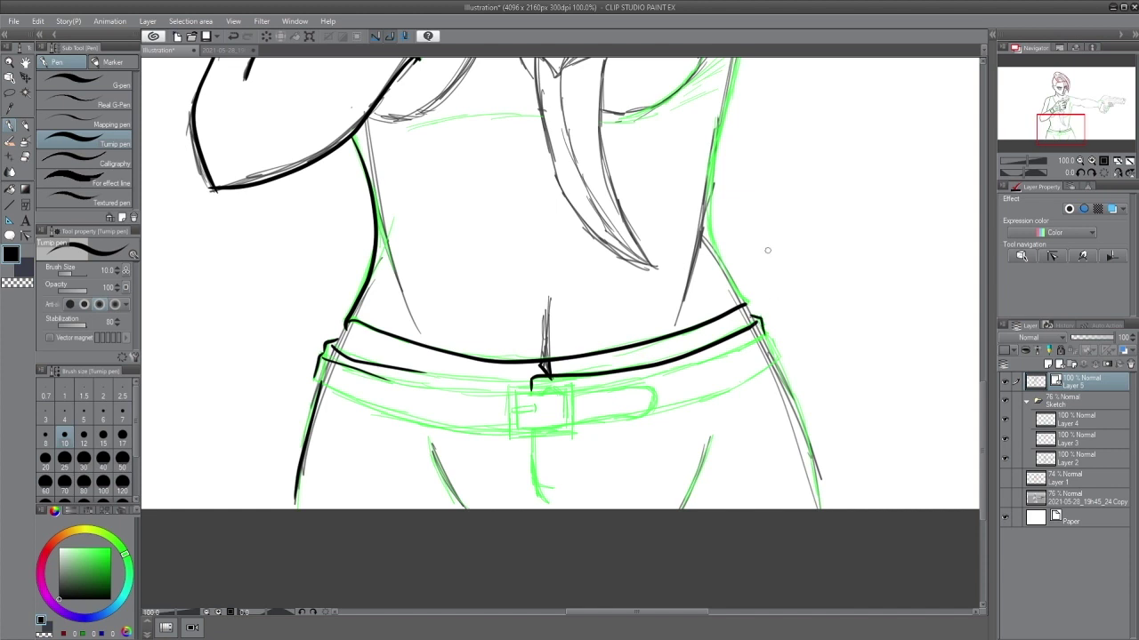
{"action": "key", "text": "ctrl+z"}
{"action": "left_click_drag", "start_coordinate": [333, 345], "coordinate": [504, 384]}
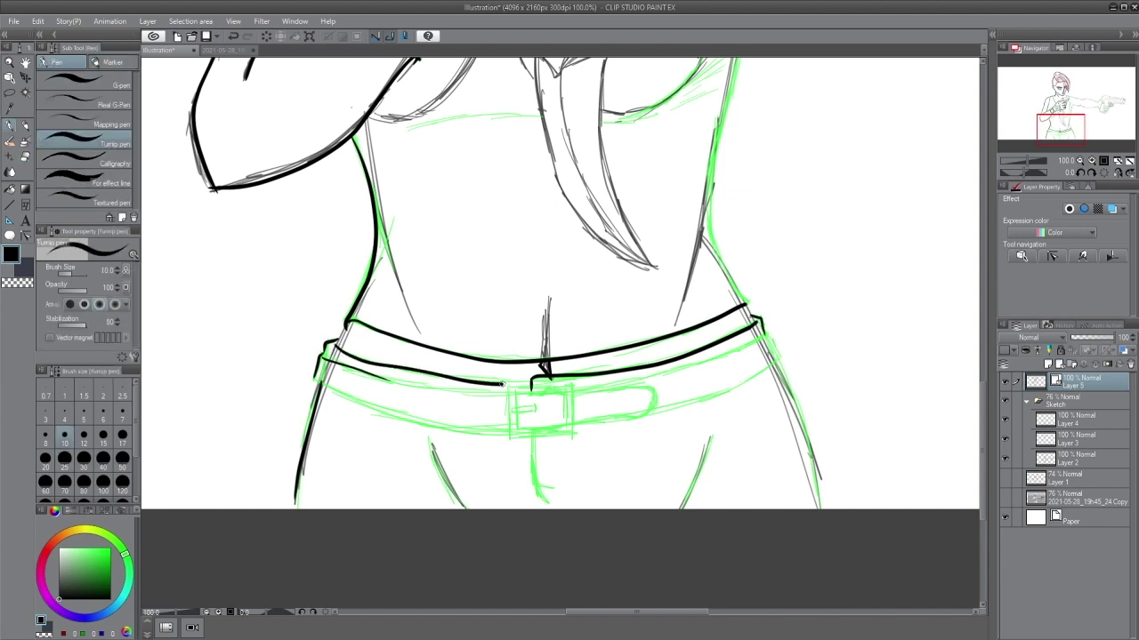
Step: Ink the belt's edges, its square buckle and the rounded strap end
{"action": "left_click_drag", "start_coordinate": [374, 375], "coordinate": [503, 399]}
{"action": "key", "text": "ctrl+z"}
{"action": "mouse_move", "coordinate": [378, 377]}
{"action": "left_mouse_down"}
{"action": "mouse_move", "coordinate": [507, 400]}
{"action": "mouse_move", "coordinate": [510, 429]}
{"action": "left_mouse_up"}
{"action": "mouse_move", "coordinate": [509, 386]}
{"action": "left_mouse_down"}
{"action": "mouse_move", "coordinate": [546, 385]}
{"action": "mouse_move", "coordinate": [574, 434]}
{"action": "mouse_move", "coordinate": [514, 436]}
{"action": "mouse_move", "coordinate": [514, 392]}
{"action": "mouse_move", "coordinate": [569, 391]}
{"action": "left_mouse_up"}
{"action": "mouse_move", "coordinate": [568, 391]}
{"action": "left_mouse_down"}
{"action": "mouse_move", "coordinate": [566, 429]}
{"action": "mouse_move", "coordinate": [518, 429]}
{"action": "mouse_move", "coordinate": [539, 407]}
{"action": "mouse_move", "coordinate": [602, 423]}
{"action": "mouse_move", "coordinate": [648, 410]}
{"action": "mouse_move", "coordinate": [596, 422]}
{"action": "mouse_move", "coordinate": [763, 334]}
{"action": "mouse_move", "coordinate": [780, 365]}
{"action": "left_mouse_up"}
{"action": "key", "text": "ctrl+z"}
{"action": "left_click_drag", "start_coordinate": [648, 412], "coordinate": [778, 363]}
{"action": "mouse_move", "coordinate": [313, 375]}
{"action": "left_mouse_down"}
{"action": "mouse_move", "coordinate": [511, 434]}
{"action": "mouse_move", "coordinate": [546, 501]}
{"action": "left_mouse_up"}
{"action": "key", "text": "ctrl+z"}
Step: Ink the two thigh creases below the belt and the outer hip line on the gun-arm side
{"action": "left_click_drag", "start_coordinate": [709, 439], "coordinate": [682, 504]}
{"action": "left_click_drag", "start_coordinate": [431, 443], "coordinate": [462, 507]}
{"action": "left_click_drag", "start_coordinate": [776, 359], "coordinate": [820, 504]}
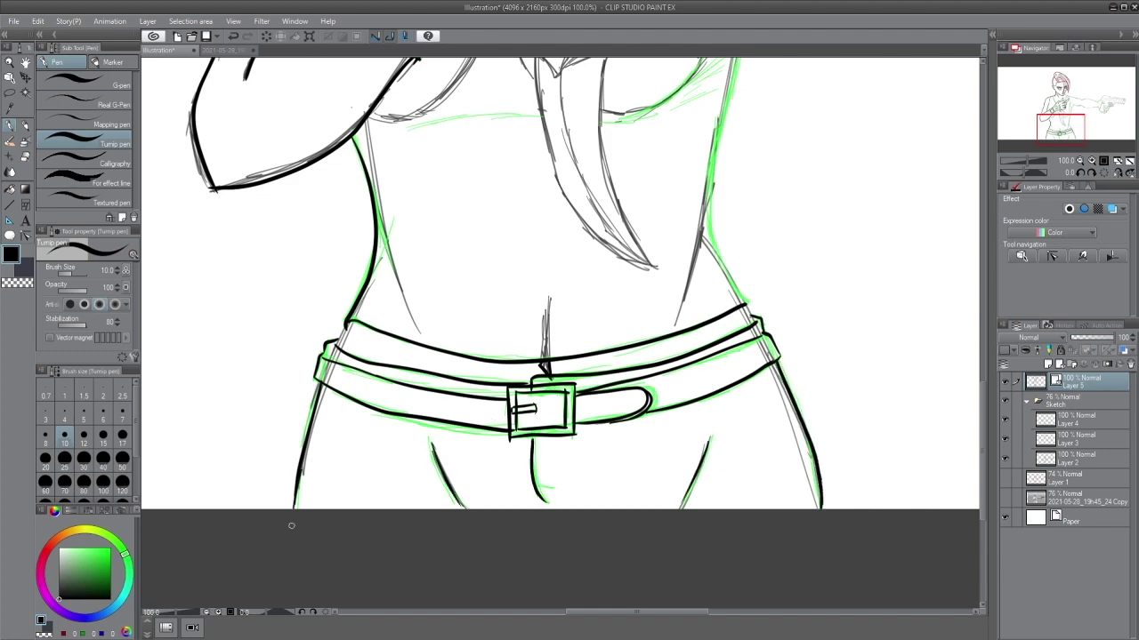
Step: Ink the fold line under the bust and the short fabric creases at the side of the top
{"action": "left_click_drag", "start_coordinate": [813, 311], "coordinate": [805, 591]}
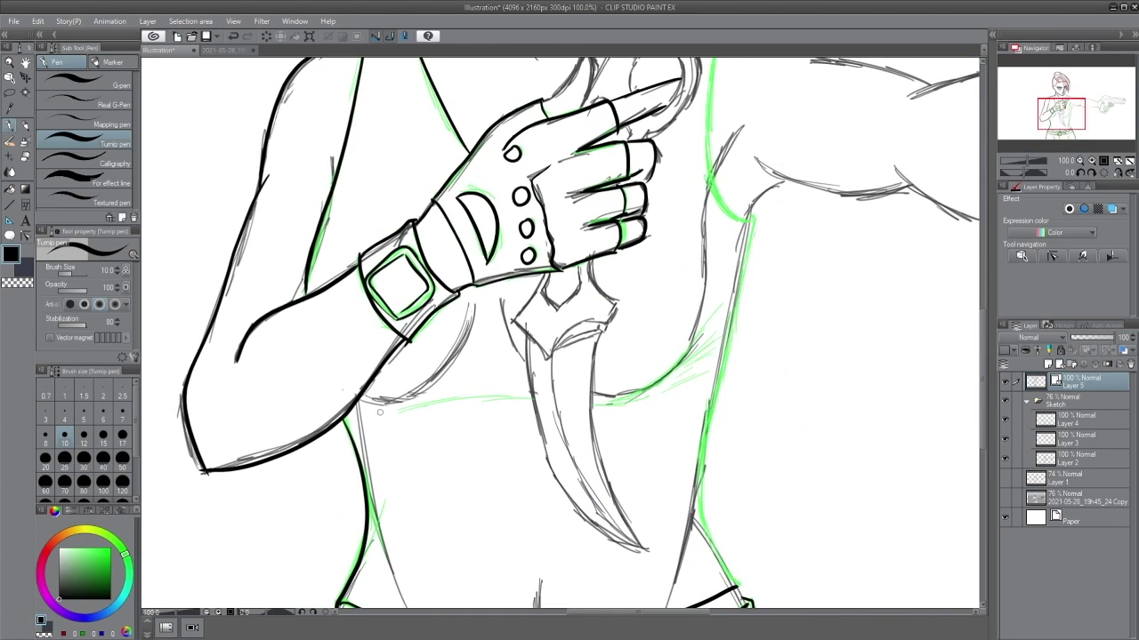
{"action": "left_click_drag", "start_coordinate": [362, 411], "coordinate": [662, 377]}
{"action": "left_click_drag", "start_coordinate": [717, 311], "coordinate": [656, 395]}
{"action": "left_click_drag", "start_coordinate": [718, 338], "coordinate": [672, 372]}
{"action": "left_click_drag", "start_coordinate": [705, 301], "coordinate": [669, 366]}
{"action": "left_click_drag", "start_coordinate": [724, 275], "coordinate": [685, 432]}
Step: Ink the thumb, the outer contour of the knife's ringed pommel and the pointed guard below the hand
{"action": "mouse_move", "coordinate": [503, 261]}
{"action": "left_mouse_down"}
{"action": "mouse_move", "coordinate": [549, 210]}
{"action": "mouse_move", "coordinate": [537, 270]}
{"action": "left_mouse_up"}
{"action": "mouse_move", "coordinate": [552, 246]}
{"action": "left_mouse_down"}
{"action": "mouse_move", "coordinate": [566, 219]}
{"action": "mouse_move", "coordinate": [643, 170]}
{"action": "mouse_move", "coordinate": [650, 200]}
{"action": "left_mouse_up"}
{"action": "mouse_move", "coordinate": [651, 200]}
{"action": "left_mouse_down"}
{"action": "mouse_move", "coordinate": [639, 274]}
{"action": "mouse_move", "coordinate": [609, 301]}
{"action": "left_mouse_up"}
{"action": "mouse_move", "coordinate": [558, 418]}
{"action": "left_mouse_down"}
{"action": "mouse_move", "coordinate": [577, 466]}
{"action": "mouse_move", "coordinate": [513, 516]}
{"action": "left_mouse_up"}
{"action": "left_click_drag", "start_coordinate": [571, 478], "coordinate": [507, 514]}
{"action": "mouse_move", "coordinate": [505, 431]}
{"action": "left_mouse_down"}
{"action": "mouse_move", "coordinate": [473, 476]}
{"action": "mouse_move", "coordinate": [539, 452]}
{"action": "left_mouse_up"}
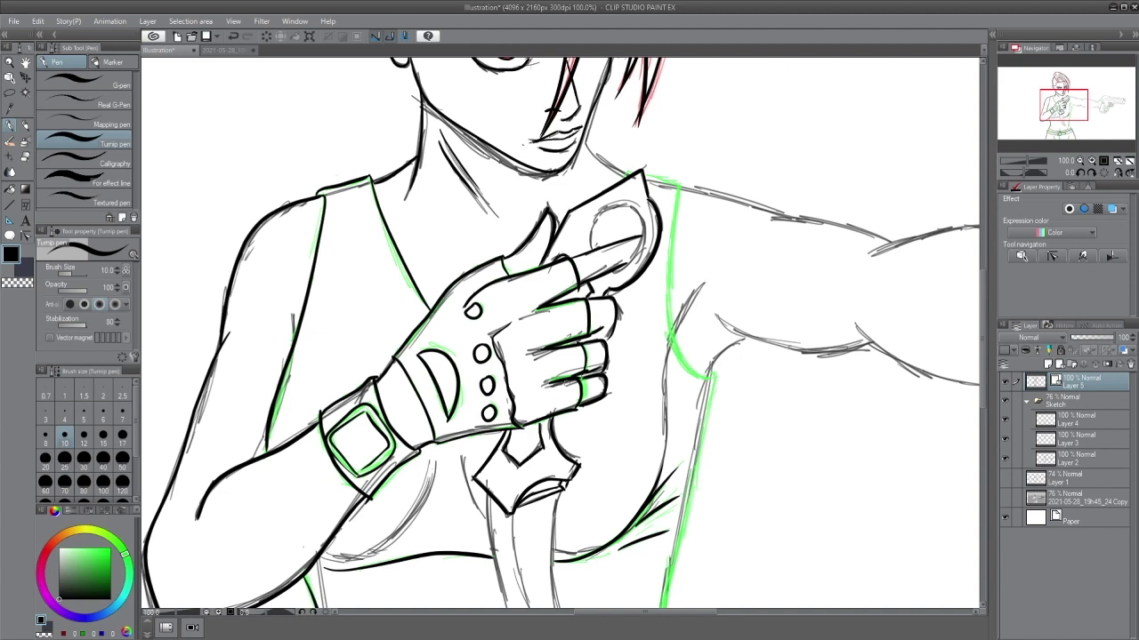
Step: Ink the finger hole inside the knife's ringed pommel
{"action": "mouse_move", "coordinate": [592, 238]}
{"action": "left_mouse_down"}
{"action": "mouse_move", "coordinate": [633, 210]}
{"action": "mouse_move", "coordinate": [612, 272]}
{"action": "mouse_move", "coordinate": [621, 209]}
{"action": "left_mouse_up"}
{"action": "key", "text": "ctrl+z"}
{"action": "mouse_move", "coordinate": [603, 247]}
{"action": "left_mouse_down"}
{"action": "mouse_move", "coordinate": [603, 222]}
{"action": "mouse_move", "coordinate": [628, 210]}
{"action": "mouse_move", "coordinate": [611, 215]}
{"action": "mouse_move", "coordinate": [637, 215]}
{"action": "left_mouse_up"}
{"action": "key", "text": "ctrl+z"}
{"action": "key", "text": "ctrl+z"}
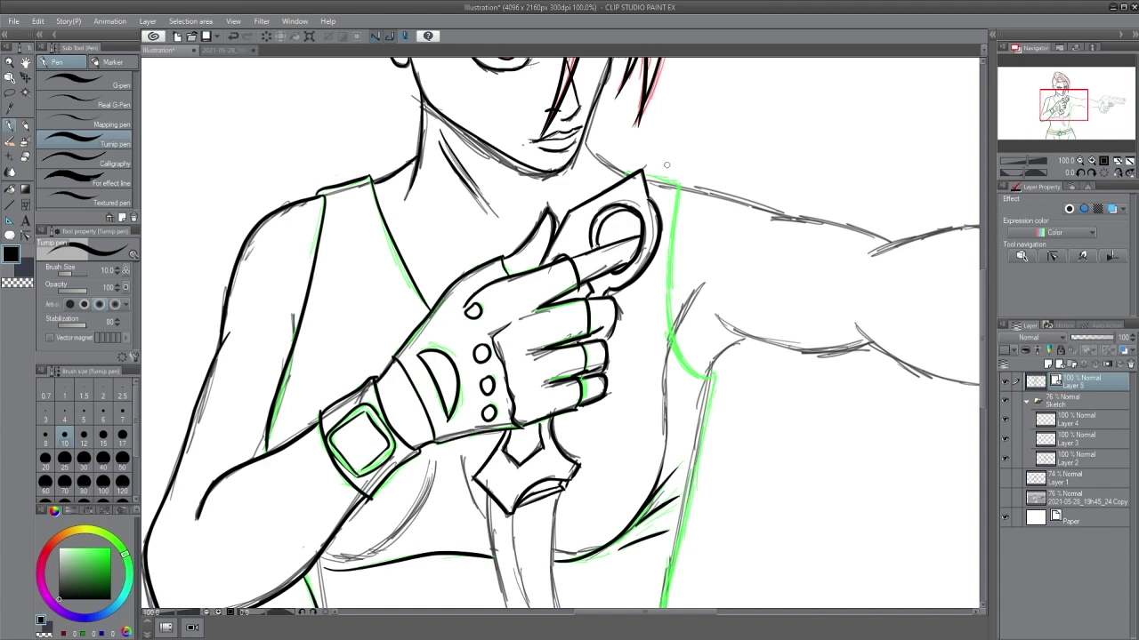
Step: Ink the tank top's armhole and side contour next to the outstretched arm
{"action": "left_click_drag", "start_coordinate": [589, 153], "coordinate": [459, 308]}
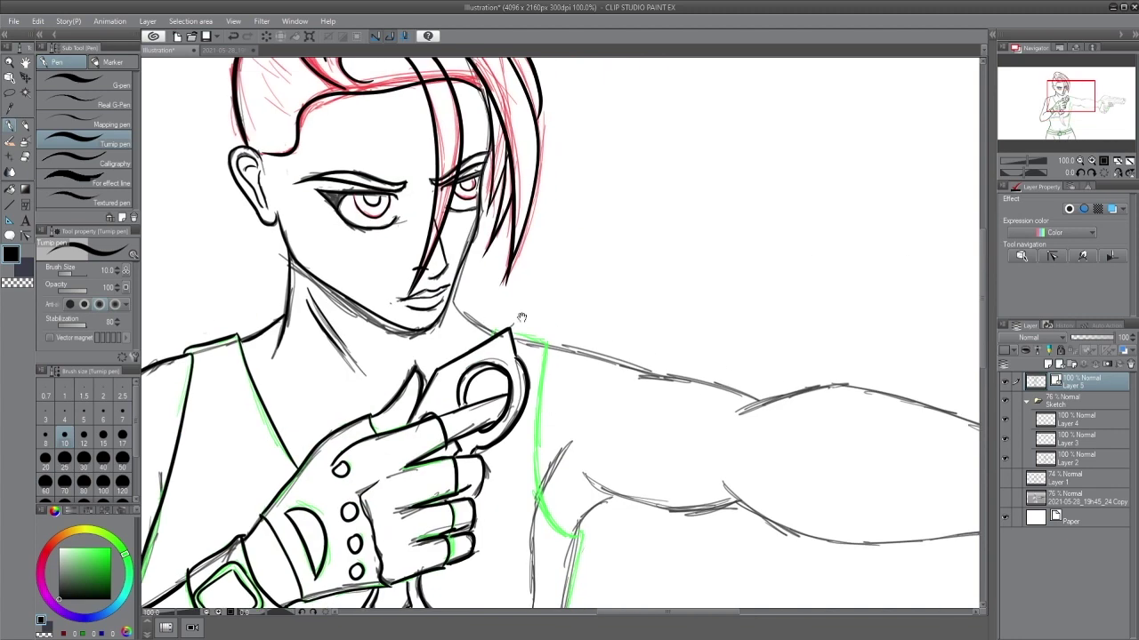
{"action": "left_click_drag", "start_coordinate": [543, 339], "coordinate": [550, 341]}
{"action": "mouse_move", "coordinate": [546, 341]}
{"action": "left_mouse_down"}
{"action": "mouse_move", "coordinate": [539, 402]}
{"action": "mouse_move", "coordinate": [568, 537]}
{"action": "mouse_move", "coordinate": [580, 535]}
{"action": "left_mouse_up"}
{"action": "left_click_drag", "start_coordinate": [582, 532], "coordinate": [571, 601]}
{"action": "mouse_move", "coordinate": [571, 601]}
{"action": "left_mouse_down"}
{"action": "mouse_move", "coordinate": [648, 301]}
{"action": "mouse_move", "coordinate": [638, 602]}
{"action": "mouse_move", "coordinate": [619, 477]}
{"action": "left_mouse_up"}
{"action": "key", "text": "ctrl+z"}
{"action": "mouse_move", "coordinate": [631, 153]}
{"action": "left_mouse_down"}
{"action": "mouse_move", "coordinate": [591, 321]}
{"action": "mouse_move", "coordinate": [626, 487]}
{"action": "left_mouse_up"}
{"action": "mouse_move", "coordinate": [715, 247]}
{"action": "left_mouse_down"}
{"action": "mouse_move", "coordinate": [739, 237]}
{"action": "mouse_move", "coordinate": [660, 532]}
{"action": "left_mouse_up"}
Step: Ink the upper and lower contours of the outstretched arm from the shoulder to the wrist
{"action": "left_click_drag", "start_coordinate": [582, 389], "coordinate": [613, 358]}
{"action": "left_click_drag", "start_coordinate": [576, 302], "coordinate": [544, 346]}
{"action": "left_click_drag", "start_coordinate": [555, 203], "coordinate": [671, 233]}
{"action": "left_click_drag", "start_coordinate": [589, 335], "coordinate": [743, 368]}
{"action": "left_click_drag", "start_coordinate": [647, 233], "coordinate": [769, 261]}
{"action": "mouse_move", "coordinate": [740, 272]}
{"action": "left_mouse_down"}
{"action": "mouse_move", "coordinate": [838, 244]}
{"action": "mouse_move", "coordinate": [975, 283]}
{"action": "left_mouse_up"}
{"action": "mouse_move", "coordinate": [863, 425]}
{"action": "left_mouse_down"}
{"action": "mouse_move", "coordinate": [614, 418]}
{"action": "mouse_move", "coordinate": [534, 428]}
{"action": "left_mouse_up"}
{"action": "mouse_move", "coordinate": [397, 345]}
{"action": "left_mouse_down"}
{"action": "mouse_move", "coordinate": [554, 406]}
{"action": "mouse_move", "coordinate": [694, 392]}
{"action": "left_mouse_up"}
Step: Ink the wrist, glove cuff, hand creases and thumb of the hand holding the pistol
{"action": "left_click_drag", "start_coordinate": [724, 290], "coordinate": [704, 313]}
{"action": "mouse_move", "coordinate": [614, 274]}
{"action": "left_mouse_down"}
{"action": "mouse_move", "coordinate": [726, 315]}
{"action": "mouse_move", "coordinate": [721, 362]}
{"action": "left_mouse_up"}
{"action": "key", "text": "ctrl+z"}
{"action": "left_click_drag", "start_coordinate": [722, 290], "coordinate": [752, 274]}
{"action": "mouse_move", "coordinate": [725, 287]}
{"action": "left_mouse_down"}
{"action": "mouse_move", "coordinate": [709, 381]}
{"action": "mouse_move", "coordinate": [743, 433]}
{"action": "left_mouse_up"}
{"action": "mouse_move", "coordinate": [773, 318]}
{"action": "left_mouse_down"}
{"action": "mouse_move", "coordinate": [741, 338]}
{"action": "mouse_move", "coordinate": [752, 392]}
{"action": "left_mouse_up"}
{"action": "mouse_move", "coordinate": [756, 274]}
{"action": "left_mouse_down"}
{"action": "mouse_move", "coordinate": [790, 285]}
{"action": "mouse_move", "coordinate": [827, 342]}
{"action": "left_mouse_up"}
Step: Ink the rear and lower edges of the pistol grip and try an outline for the magazine base
{"action": "mouse_move", "coordinate": [779, 301]}
{"action": "left_mouse_down"}
{"action": "mouse_move", "coordinate": [808, 337]}
{"action": "mouse_move", "coordinate": [742, 459]}
{"action": "mouse_move", "coordinate": [834, 490]}
{"action": "mouse_move", "coordinate": [868, 480]}
{"action": "left_mouse_up"}
{"action": "key", "text": "ctrl+z"}
{"action": "mouse_move", "coordinate": [744, 466]}
{"action": "left_mouse_down"}
{"action": "mouse_move", "coordinate": [826, 462]}
{"action": "mouse_move", "coordinate": [824, 487]}
{"action": "mouse_move", "coordinate": [871, 474]}
{"action": "mouse_move", "coordinate": [829, 459]}
{"action": "left_mouse_up"}
{"action": "key", "text": "ctrl+z"}
{"action": "mouse_move", "coordinate": [763, 471]}
{"action": "left_mouse_down"}
{"action": "mouse_move", "coordinate": [758, 480]}
{"action": "mouse_move", "coordinate": [822, 505]}
{"action": "left_mouse_up"}
Step: Redraw the magazine base beneath the pistol grip with the reference image shown, and hide the reference again
{"action": "left_click", "coordinate": [1005, 497]}
{"action": "key", "text": "ctrl+z"}
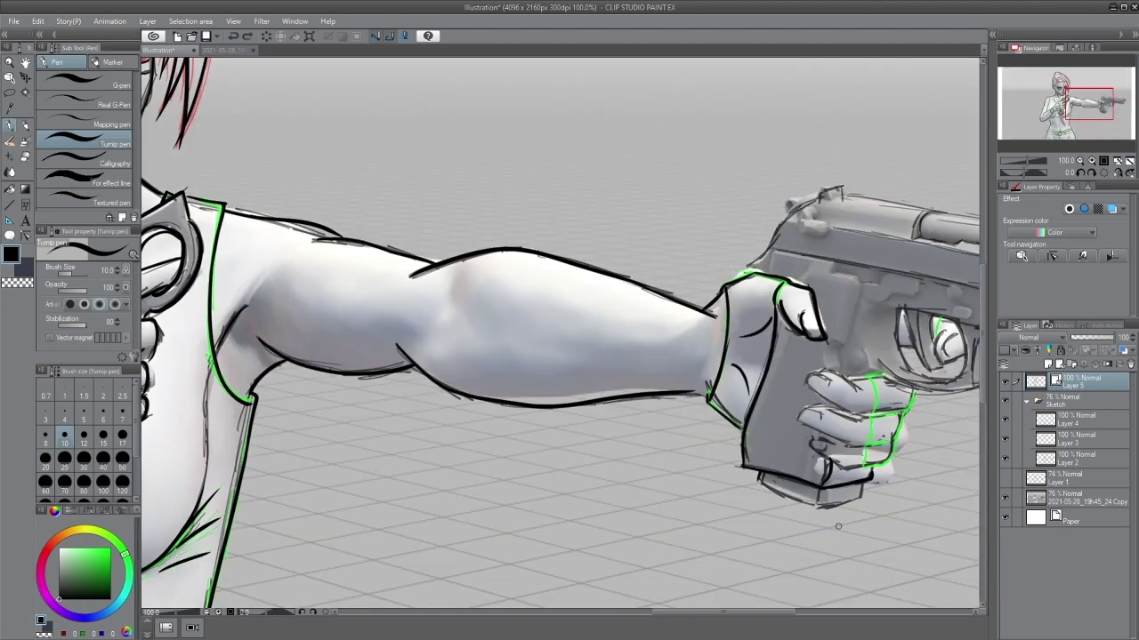
{"action": "key", "text": "ctrl+z"}
{"action": "key", "text": "ctrl+z"}
{"action": "key", "text": "ctrl+z"}
{"action": "left_click_drag", "start_coordinate": [761, 472], "coordinate": [760, 483]}
{"action": "mouse_move", "coordinate": [760, 483]}
{"action": "left_mouse_down"}
{"action": "mouse_move", "coordinate": [774, 450]}
{"action": "mouse_move", "coordinate": [822, 504]}
{"action": "left_mouse_up"}
{"action": "mouse_move", "coordinate": [828, 490]}
{"action": "left_mouse_down"}
{"action": "mouse_move", "coordinate": [828, 504]}
{"action": "mouse_move", "coordinate": [862, 484]}
{"action": "left_mouse_up"}
{"action": "left_click_drag", "start_coordinate": [862, 485], "coordinate": [859, 497]}
{"action": "left_click_drag", "start_coordinate": [829, 504], "coordinate": [863, 498]}
{"action": "left_click", "coordinate": [1006, 498]}
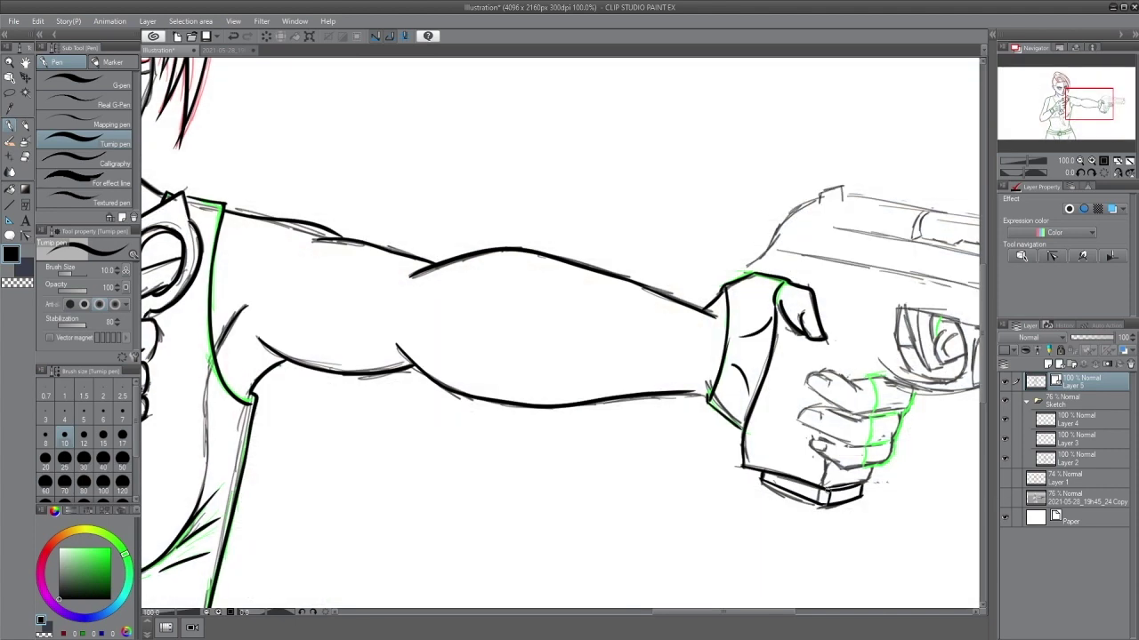
Step: Ink the inner contour of the pistol grip and the glove edges across the gripping fingers
{"action": "mouse_move", "coordinate": [867, 468]}
{"action": "left_mouse_down"}
{"action": "mouse_move", "coordinate": [861, 484]}
{"action": "mouse_move", "coordinate": [828, 474]}
{"action": "mouse_move", "coordinate": [773, 354]}
{"action": "mouse_move", "coordinate": [787, 338]}
{"action": "left_mouse_up"}
{"action": "mouse_move", "coordinate": [848, 373]}
{"action": "left_mouse_down"}
{"action": "mouse_move", "coordinate": [827, 336]}
{"action": "mouse_move", "coordinate": [787, 345]}
{"action": "left_mouse_up"}
{"action": "mouse_move", "coordinate": [863, 380]}
{"action": "left_mouse_down"}
{"action": "mouse_move", "coordinate": [880, 374]}
{"action": "mouse_move", "coordinate": [874, 414]}
{"action": "mouse_move", "coordinate": [894, 438]}
{"action": "mouse_move", "coordinate": [863, 466]}
{"action": "left_mouse_up"}
{"action": "mouse_move", "coordinate": [864, 447]}
{"action": "left_mouse_down"}
{"action": "mouse_move", "coordinate": [888, 435]}
{"action": "mouse_move", "coordinate": [866, 447]}
{"action": "left_mouse_up"}
{"action": "left_click_drag", "start_coordinate": [870, 416], "coordinate": [901, 411]}
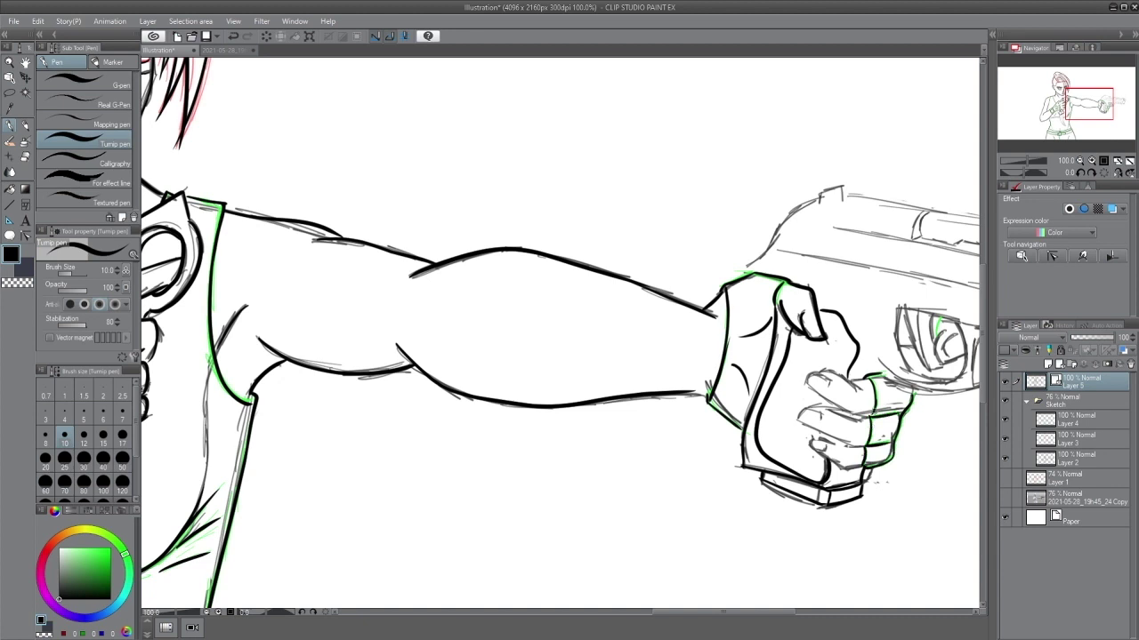
Step: Ink the fingertips and finger separations wrapped around the pistol grip, undoing the failed strokes
{"action": "mouse_move", "coordinate": [825, 374]}
{"action": "left_mouse_down"}
{"action": "mouse_move", "coordinate": [861, 393]}
{"action": "mouse_move", "coordinate": [870, 378]}
{"action": "mouse_move", "coordinate": [861, 393]}
{"action": "mouse_move", "coordinate": [820, 393]}
{"action": "mouse_move", "coordinate": [872, 411]}
{"action": "mouse_move", "coordinate": [831, 389]}
{"action": "mouse_move", "coordinate": [860, 422]}
{"action": "mouse_move", "coordinate": [821, 418]}
{"action": "mouse_move", "coordinate": [867, 443]}
{"action": "mouse_move", "coordinate": [822, 453]}
{"action": "left_mouse_up"}
{"action": "key", "text": "ctrl+z"}
{"action": "key", "text": "ctrl+z"}
{"action": "key", "text": "ctrl+z"}
{"action": "key", "text": "ctrl+z"}
{"action": "key", "text": "ctrl+z"}
{"action": "key", "text": "ctrl+z"}
{"action": "key", "text": "ctrl+z"}
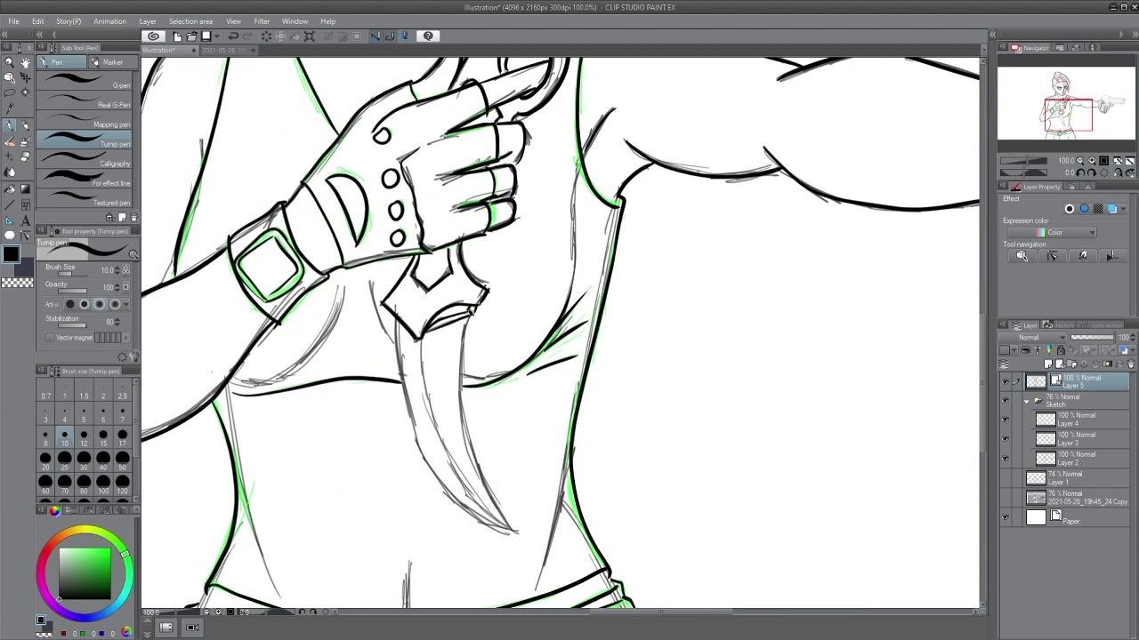
Step: Ink both outer edges of the curved knife blade down to its tip
{"action": "mouse_move", "coordinate": [463, 313]}
{"action": "left_mouse_down"}
{"action": "mouse_move", "coordinate": [459, 383]}
{"action": "mouse_move", "coordinate": [515, 534]}
{"action": "left_mouse_up"}
{"action": "left_click_drag", "start_coordinate": [398, 322], "coordinate": [513, 535]}
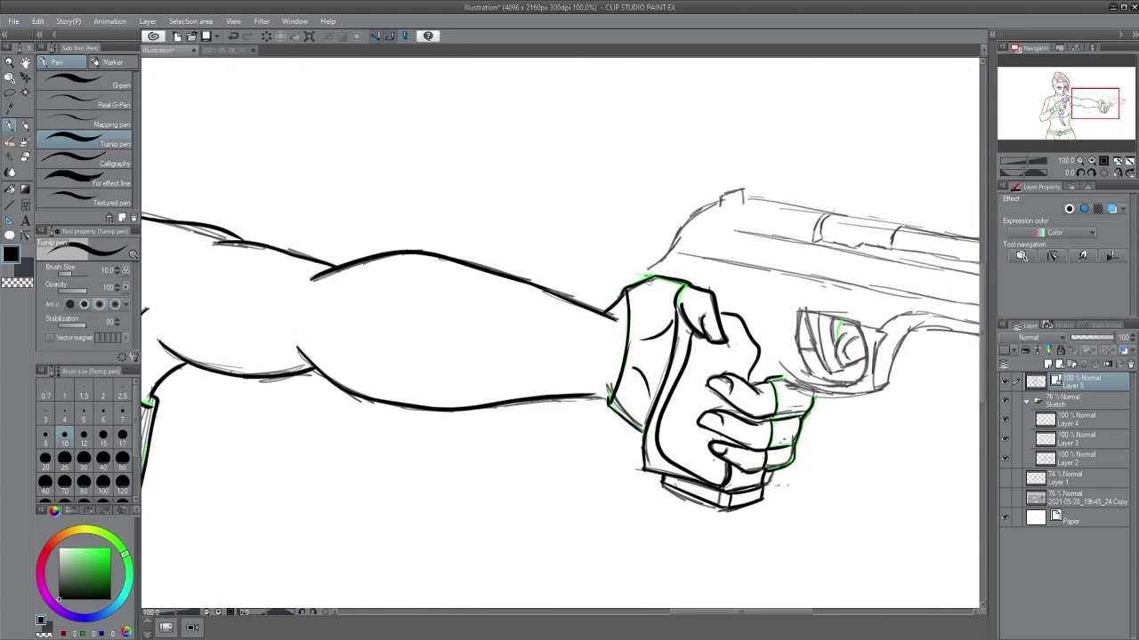
Step: Ink the rear of the pistol slide, the notched rear sight and the top edge up to the ejection port
{"action": "mouse_move", "coordinate": [647, 267]}
{"action": "left_mouse_down"}
{"action": "mouse_move", "coordinate": [729, 194]}
{"action": "mouse_move", "coordinate": [724, 212]}
{"action": "mouse_move", "coordinate": [740, 201]}
{"action": "mouse_move", "coordinate": [832, 213]}
{"action": "mouse_move", "coordinate": [814, 242]}
{"action": "mouse_move", "coordinate": [832, 214]}
{"action": "mouse_move", "coordinate": [904, 226]}
{"action": "mouse_move", "coordinate": [891, 250]}
{"action": "left_mouse_up"}
{"action": "key", "text": "ctrl+z"}
{"action": "key", "text": "ctrl+z"}
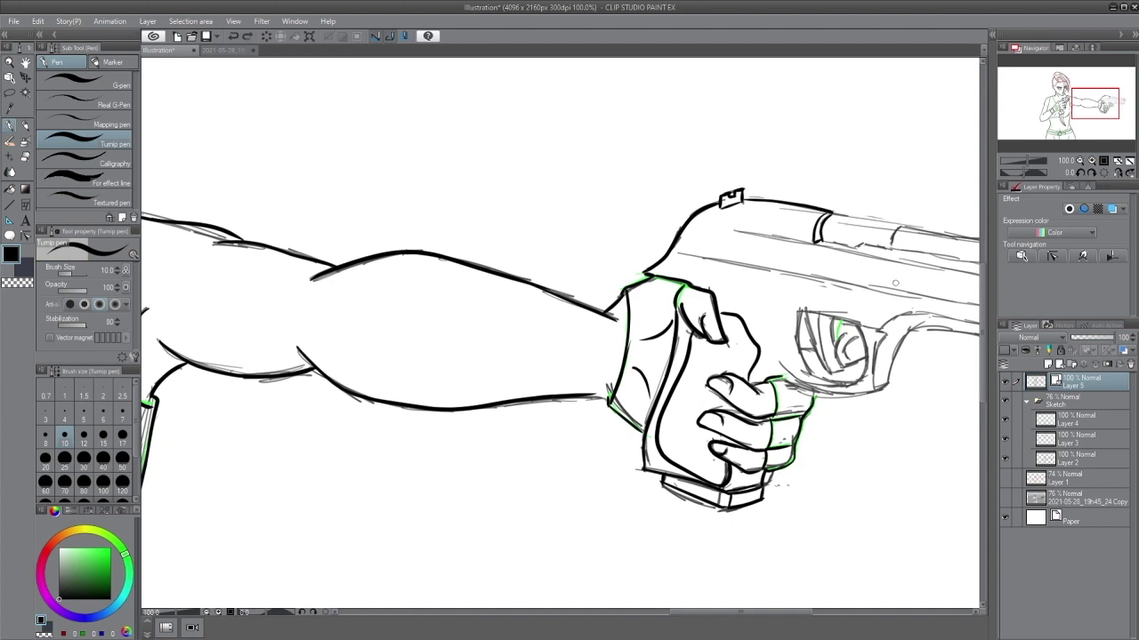
{"action": "left_click_drag", "start_coordinate": [838, 218], "coordinate": [623, 272]}
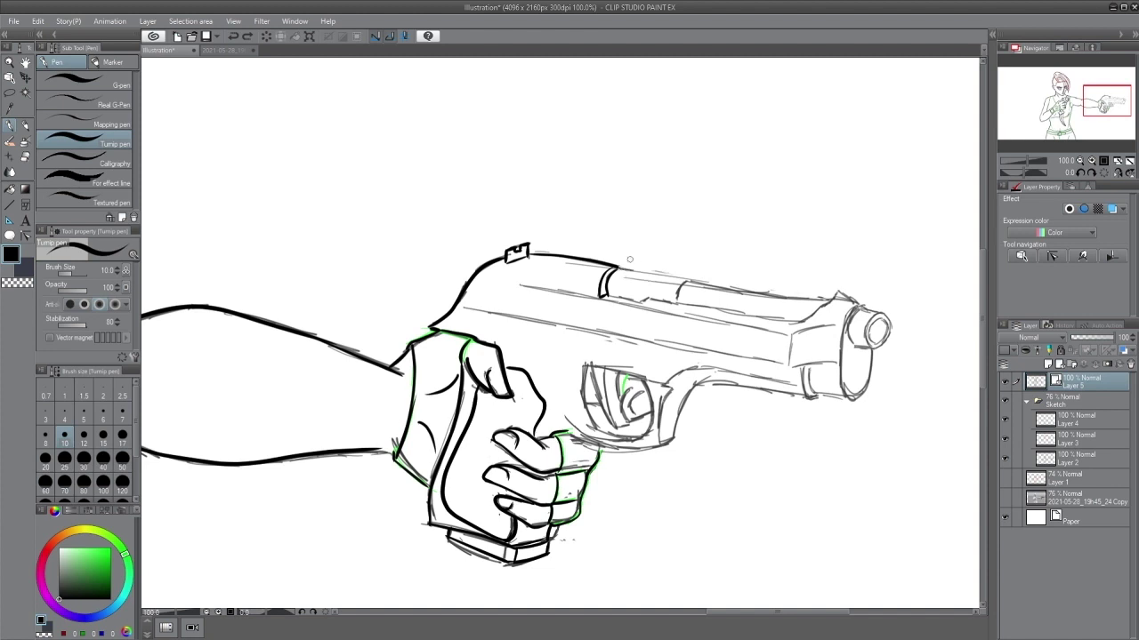
Step: Ink the pistol's ejection port, the slide's upper edge and the long contour lines along the slide, undoing the failed stroke
{"action": "mouse_move", "coordinate": [612, 305]}
{"action": "left_mouse_down"}
{"action": "mouse_move", "coordinate": [651, 300]}
{"action": "mouse_move", "coordinate": [681, 279]}
{"action": "left_mouse_up"}
{"action": "mouse_move", "coordinate": [614, 269]}
{"action": "left_mouse_down"}
{"action": "mouse_move", "coordinate": [796, 318]}
{"action": "mouse_move", "coordinate": [838, 290]}
{"action": "mouse_move", "coordinate": [859, 303]}
{"action": "left_mouse_up"}
{"action": "mouse_move", "coordinate": [685, 280]}
{"action": "left_mouse_down"}
{"action": "mouse_move", "coordinate": [832, 301]}
{"action": "mouse_move", "coordinate": [791, 336]}
{"action": "mouse_move", "coordinate": [824, 364]}
{"action": "left_mouse_up"}
{"action": "left_click_drag", "start_coordinate": [521, 285], "coordinate": [792, 339]}
{"action": "mouse_move", "coordinate": [463, 307]}
{"action": "left_mouse_down"}
{"action": "mouse_move", "coordinate": [779, 363]}
{"action": "mouse_move", "coordinate": [819, 398]}
{"action": "left_mouse_up"}
{"action": "key", "text": "ctrl+z"}
Step: Ink the rounded front end of the slide and the barrel muzzle
{"action": "left_click_drag", "start_coordinate": [870, 347], "coordinate": [845, 399]}
{"action": "mouse_move", "coordinate": [841, 307]}
{"action": "left_mouse_down"}
{"action": "mouse_move", "coordinate": [847, 378]}
{"action": "mouse_move", "coordinate": [885, 314]}
{"action": "mouse_move", "coordinate": [855, 344]}
{"action": "mouse_move", "coordinate": [888, 338]}
{"action": "left_mouse_up"}
{"action": "key", "text": "ctrl+z"}
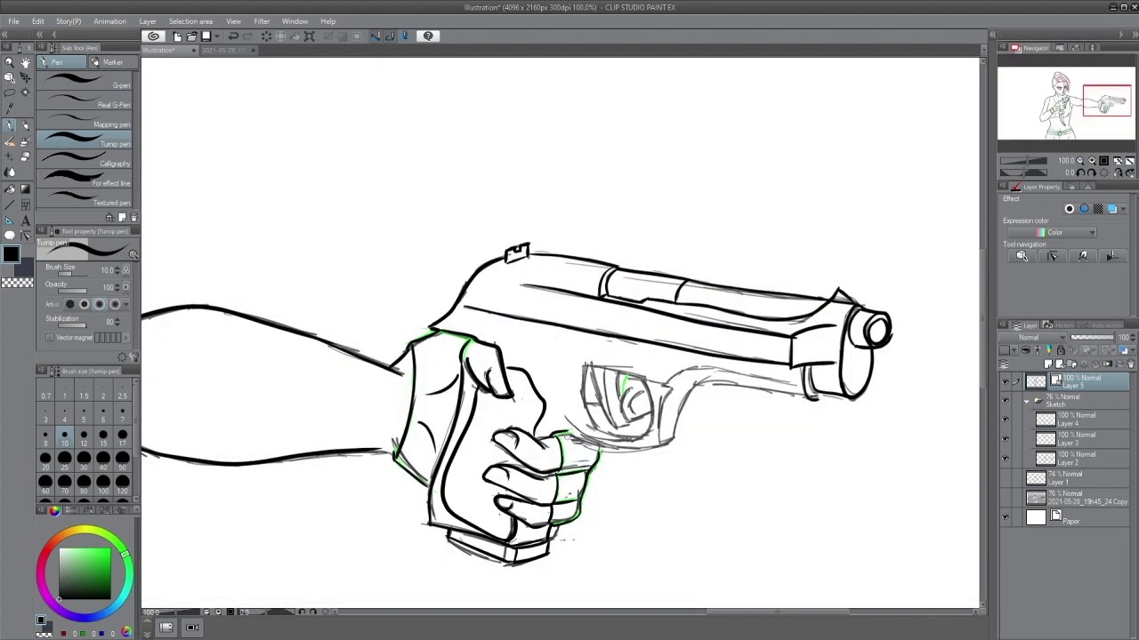
Step: Show the reference image and ink the pistol's trigger guard opening over it, undoing the failed strokes
{"action": "left_click_drag", "start_coordinate": [564, 435], "coordinate": [662, 444]}
{"action": "left_click", "coordinate": [1006, 497]}
{"action": "mouse_move", "coordinate": [548, 364]}
{"action": "left_mouse_down"}
{"action": "mouse_move", "coordinate": [653, 383]}
{"action": "mouse_move", "coordinate": [585, 441]}
{"action": "mouse_move", "coordinate": [546, 414]}
{"action": "left_mouse_up"}
{"action": "left_click_drag", "start_coordinate": [585, 367], "coordinate": [620, 439]}
{"action": "mouse_move", "coordinate": [692, 369]}
{"action": "left_mouse_down"}
{"action": "mouse_move", "coordinate": [660, 402]}
{"action": "mouse_move", "coordinate": [659, 443]}
{"action": "mouse_move", "coordinate": [737, 374]}
{"action": "left_mouse_up"}
{"action": "key", "text": "ctrl+z"}
{"action": "key", "text": "ctrl+z"}
{"action": "key", "text": "ctrl+z"}
{"action": "key", "text": "ctrl+z"}
{"action": "key", "text": "ctrl+z"}
Step: Ink the front of the trigger guard and the frame's underside up to the muzzle end
{"action": "left_click_drag", "start_coordinate": [657, 443], "coordinate": [677, 437]}
{"action": "mouse_move", "coordinate": [678, 437]}
{"action": "left_mouse_down"}
{"action": "mouse_move", "coordinate": [683, 400]}
{"action": "mouse_move", "coordinate": [735, 377]}
{"action": "mouse_move", "coordinate": [805, 398]}
{"action": "mouse_move", "coordinate": [663, 397]}
{"action": "mouse_move", "coordinate": [753, 372]}
{"action": "mouse_move", "coordinate": [802, 389]}
{"action": "left_mouse_up"}
{"action": "key", "text": "ctrl+z"}
Step: Rework the trigger guard's rear curve and lower edge above the gripping fingers, undoing the unsatisfactory strokes
{"action": "mouse_move", "coordinate": [549, 381]}
{"action": "left_mouse_down"}
{"action": "mouse_move", "coordinate": [651, 383]}
{"action": "mouse_move", "coordinate": [630, 372]}
{"action": "mouse_move", "coordinate": [583, 439]}
{"action": "mouse_move", "coordinate": [569, 420]}
{"action": "mouse_move", "coordinate": [601, 442]}
{"action": "mouse_move", "coordinate": [635, 440]}
{"action": "mouse_move", "coordinate": [547, 370]}
{"action": "left_mouse_up"}
{"action": "key", "text": "ctrl+z"}
{"action": "key", "text": "ctrl+z"}
{"action": "key", "text": "ctrl+z"}
{"action": "left_click_drag", "start_coordinate": [568, 432], "coordinate": [642, 450]}
{"action": "key", "text": "ctrl+z"}
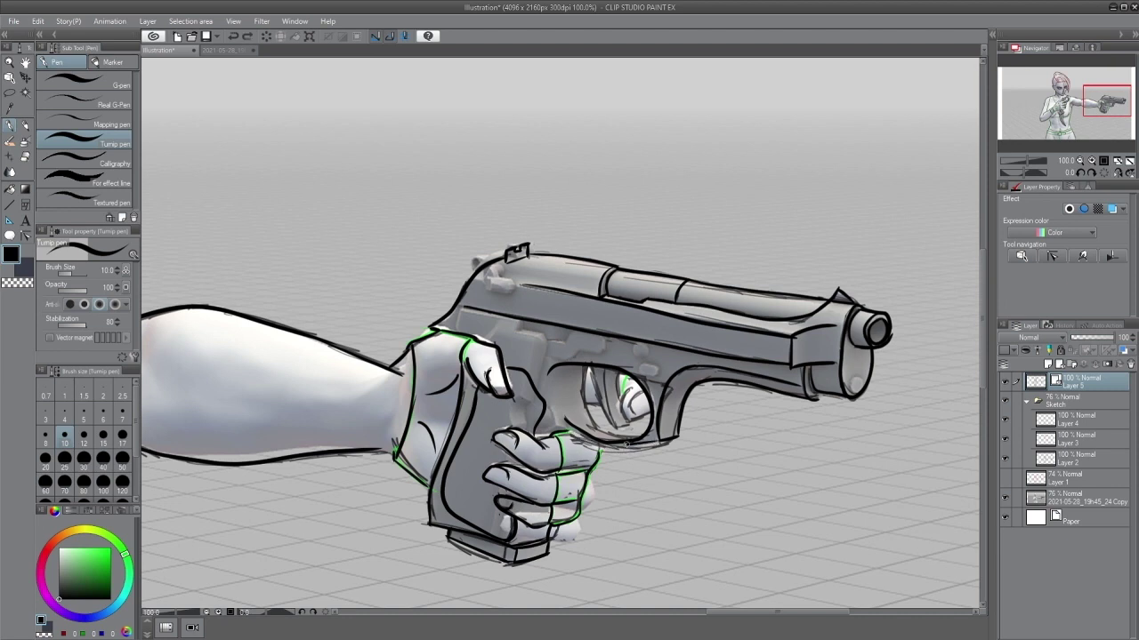
{"action": "key", "text": "ctrl+z"}
{"action": "key", "text": "ctrl+z"}
{"action": "mouse_move", "coordinate": [574, 434]}
{"action": "left_mouse_down"}
{"action": "mouse_move", "coordinate": [660, 446]}
{"action": "mouse_move", "coordinate": [570, 418]}
{"action": "mouse_move", "coordinate": [643, 438]}
{"action": "mouse_move", "coordinate": [552, 371]}
{"action": "mouse_move", "coordinate": [545, 383]}
{"action": "mouse_move", "coordinate": [629, 439]}
{"action": "left_mouse_up"}
{"action": "key", "text": "ctrl+z"}
{"action": "key", "text": "ctrl+z"}
{"action": "key", "text": "ctrl+z"}
Step: Ink the trigger and finger lines inside the trigger guard, and hide the reference image
{"action": "left_click_drag", "start_coordinate": [593, 370], "coordinate": [618, 428]}
{"action": "left_click_drag", "start_coordinate": [606, 371], "coordinate": [625, 429]}
{"action": "mouse_move", "coordinate": [623, 389]}
{"action": "left_mouse_down"}
{"action": "mouse_move", "coordinate": [648, 420]}
{"action": "mouse_move", "coordinate": [623, 379]}
{"action": "mouse_move", "coordinate": [623, 394]}
{"action": "left_mouse_up"}
{"action": "left_click", "coordinate": [1006, 497]}
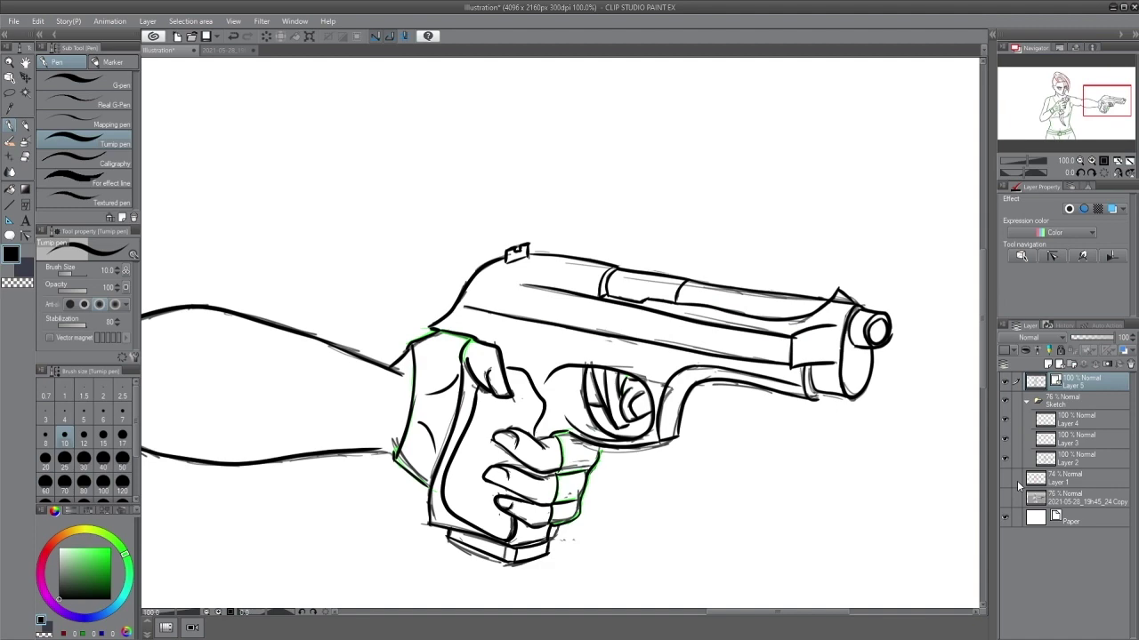
Step: Hide the Sketch folder and erase the eyebrow line crossing the hair strand over the face
{"action": "scroll", "coordinate": [642, 424], "scroll_direction": "down", "scroll_amount": 3}
{"action": "scroll", "coordinate": [560, 429], "scroll_direction": "up", "scroll_amount": 1}
{"action": "left_click", "coordinate": [1006, 400]}
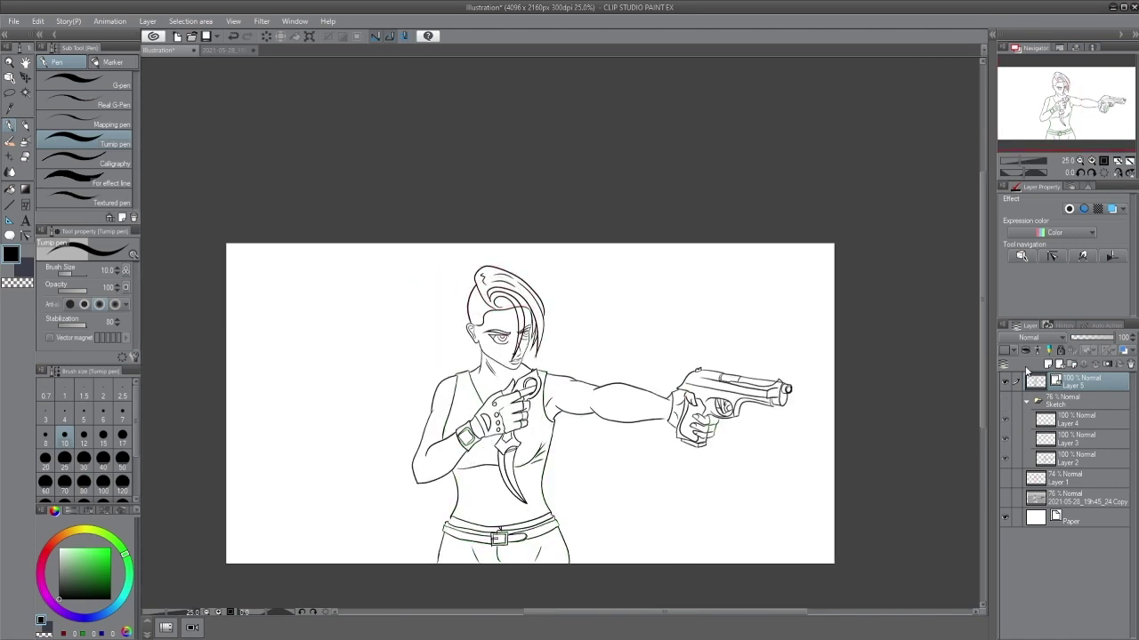
{"action": "key", "text": "ctrl+plus"}
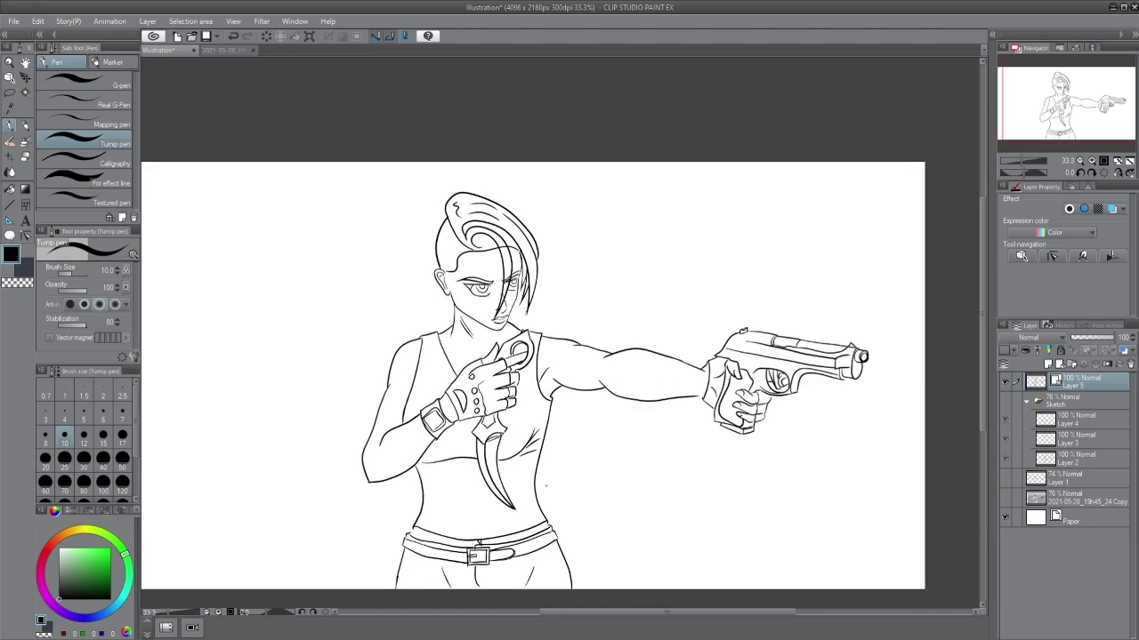
{"action": "scroll", "coordinate": [555, 496], "scroll_direction": "up", "scroll_amount": 2}
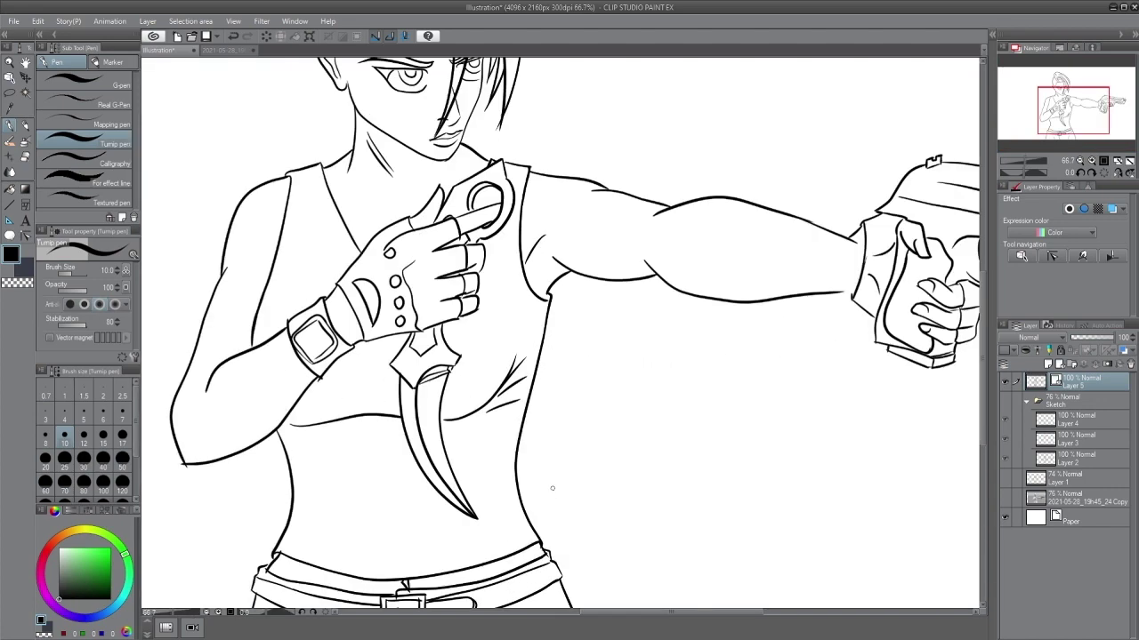
{"action": "left_click_drag", "start_coordinate": [548, 492], "coordinate": [661, 350]}
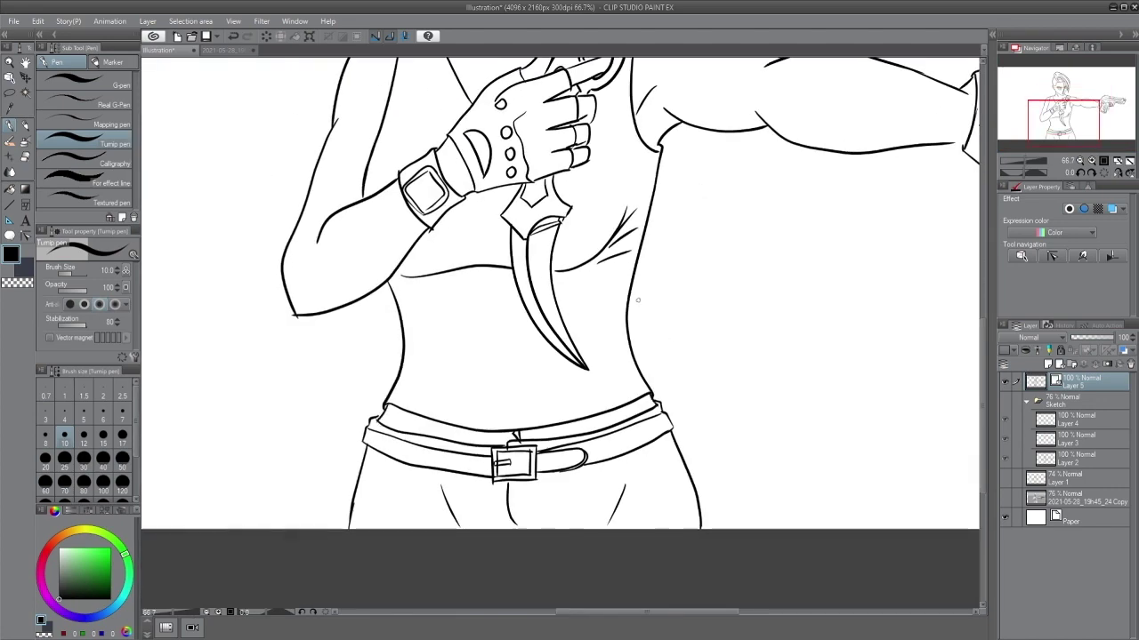
{"action": "scroll", "coordinate": [638, 301], "scroll_direction": "up", "scroll_amount": 5}
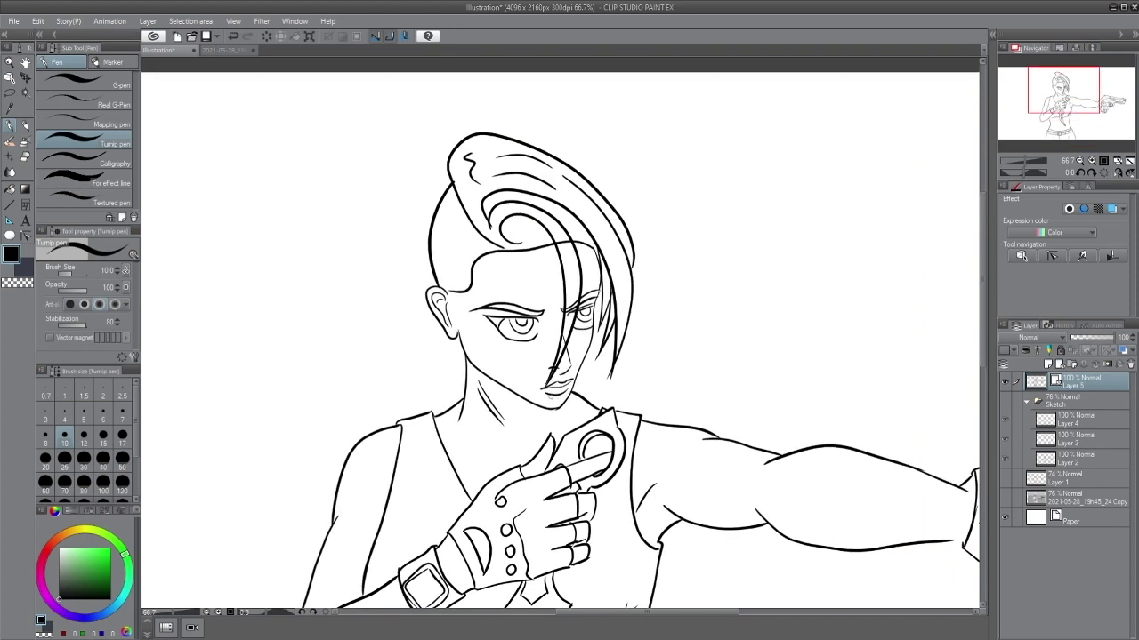
{"action": "key", "text": "e"}
{"action": "left_click_drag", "start_coordinate": [570, 308], "coordinate": [577, 294]}
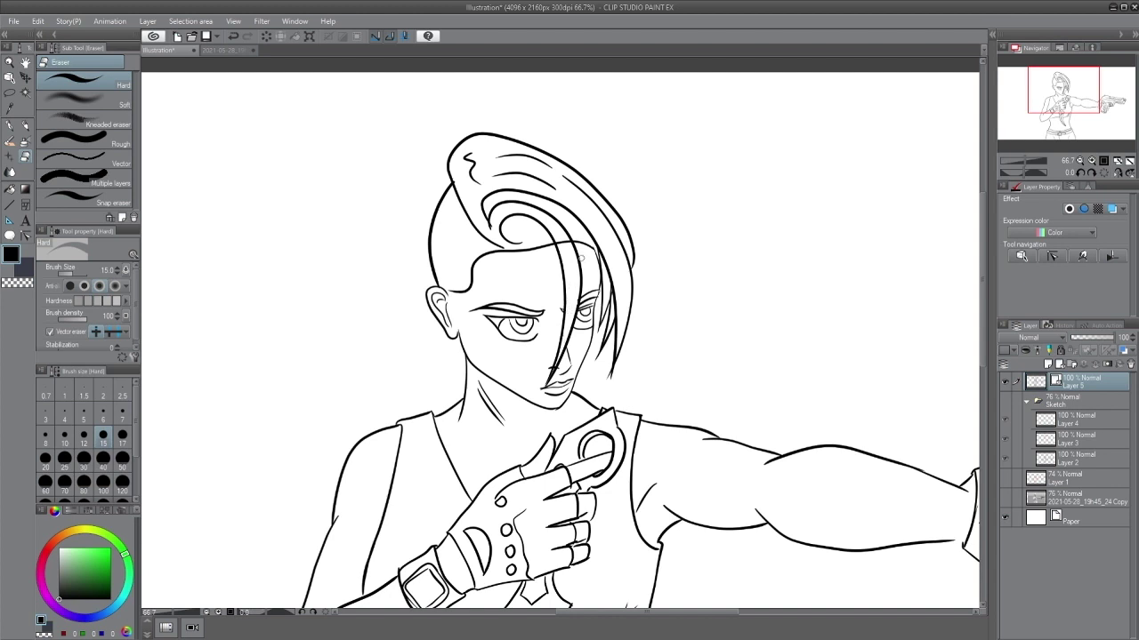
Step: Fill the outer corner of the fully visible eye with solid black ink
{"action": "key", "text": "p"}
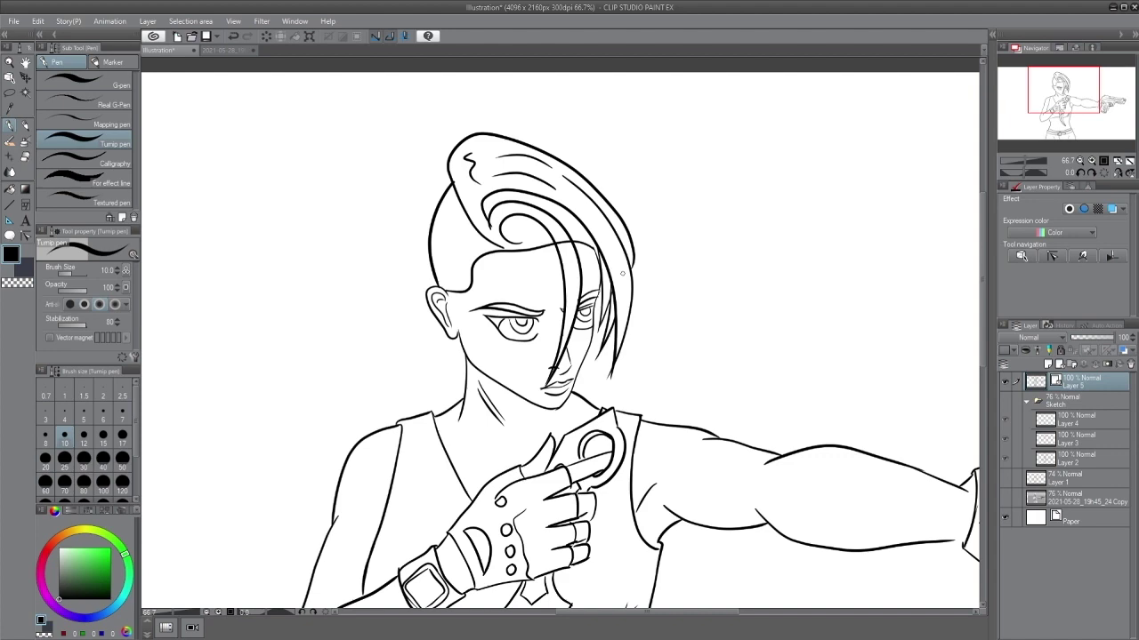
{"action": "left_click_drag", "start_coordinate": [630, 510], "coordinate": [639, 225]}
{"action": "left_click_drag", "start_coordinate": [620, 396], "coordinate": [649, 483]}
{"action": "left_click_drag", "start_coordinate": [673, 379], "coordinate": [650, 470]}
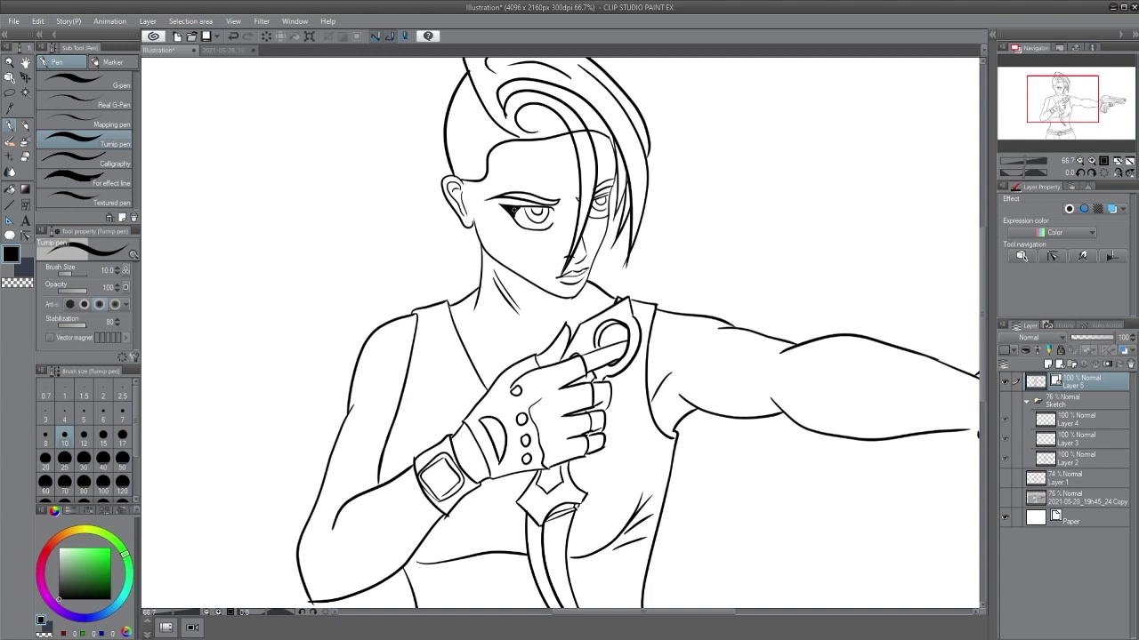
Step: Auto-select the empty background to check the figure's outline for gaps, and clear the selection
{"action": "scroll", "coordinate": [683, 383], "scroll_direction": "down", "scroll_amount": 2}
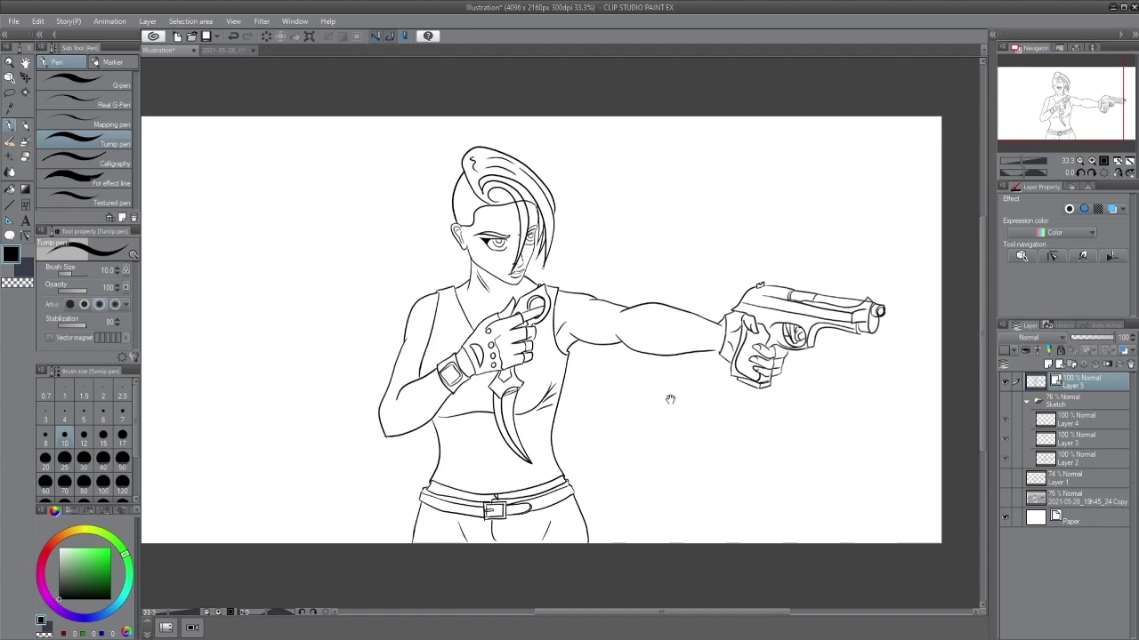
{"action": "left_click", "coordinate": [25, 91]}
{"action": "left_click", "coordinate": [287, 323]}
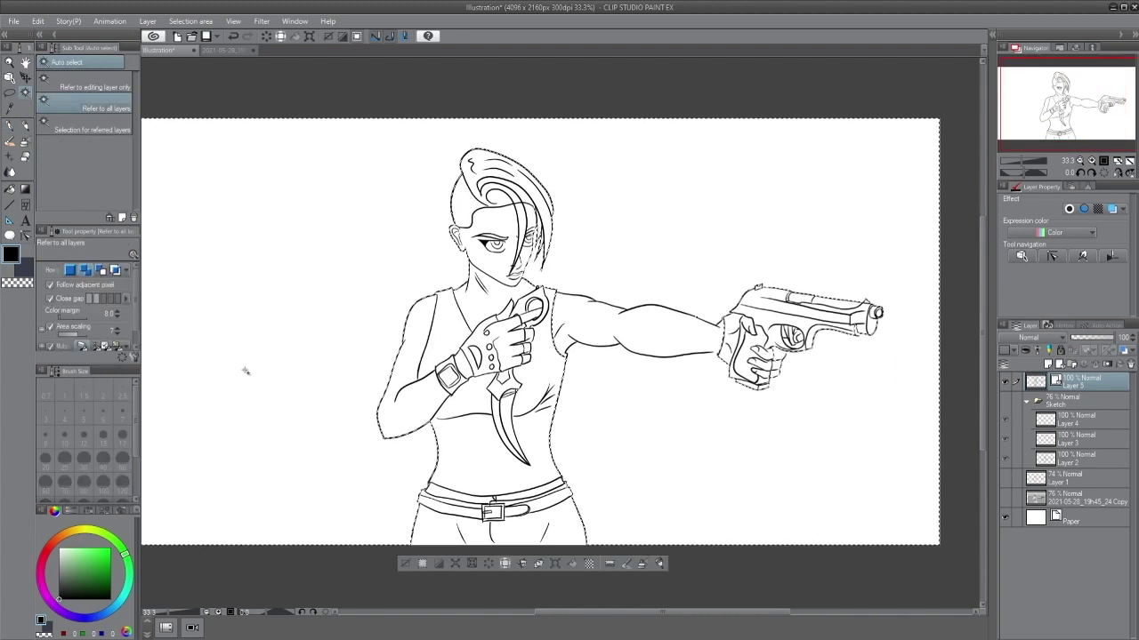
{"action": "left_click", "coordinate": [500, 563]}
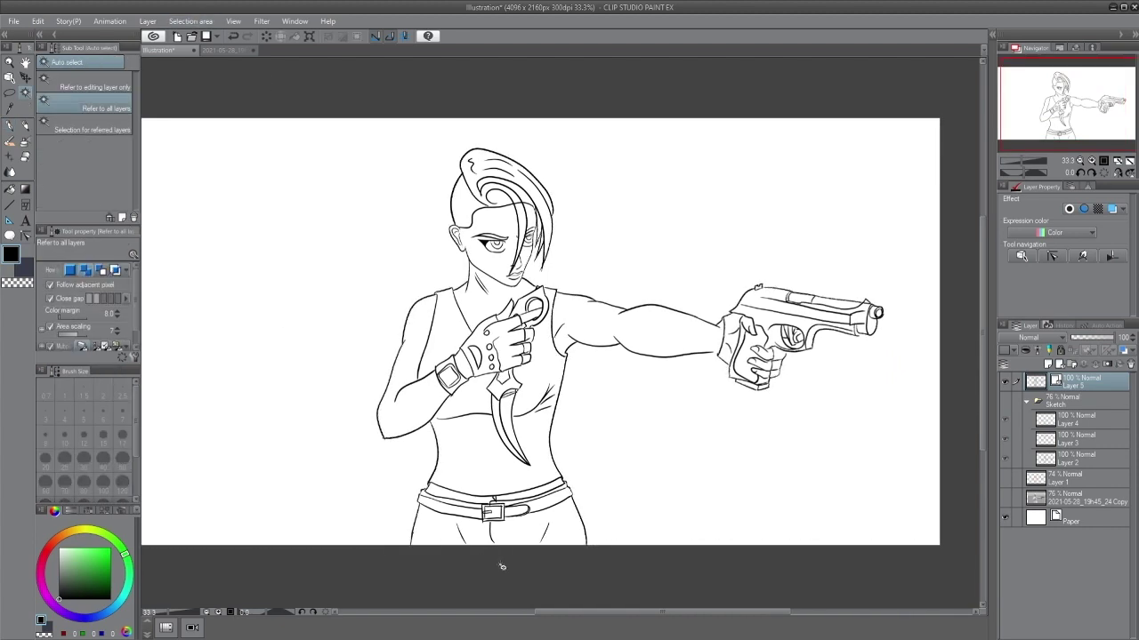
Step: Close the outline gap on the underside of the pistol frame near the muzzle
{"action": "scroll", "coordinate": [838, 386], "scroll_direction": "up", "scroll_amount": 3}
{"action": "key", "text": "p"}
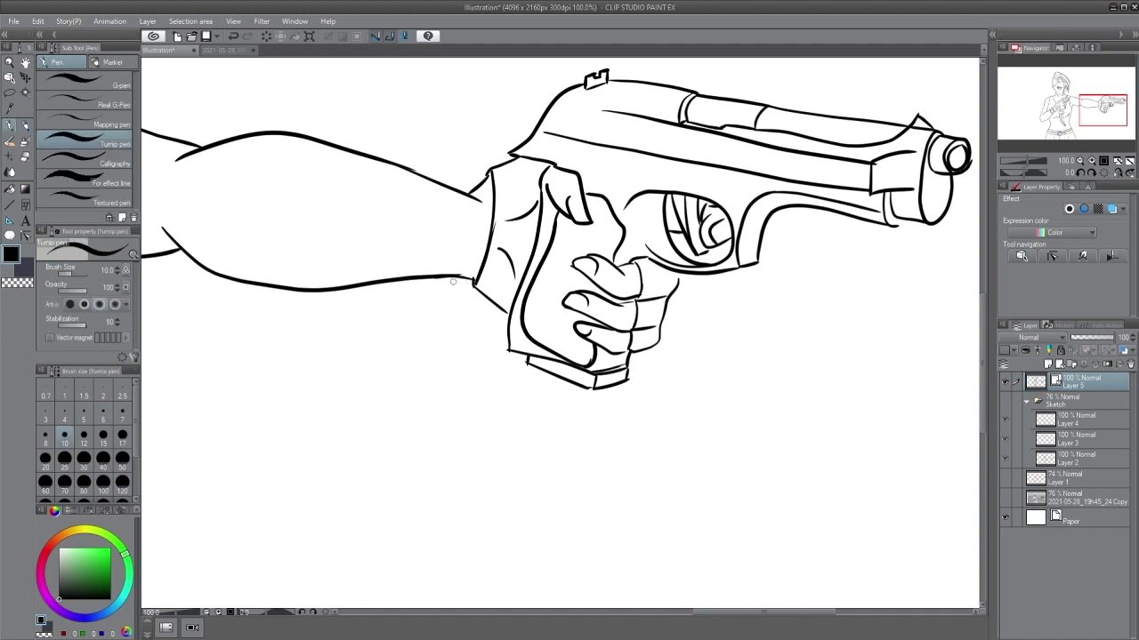
{"action": "left_click_drag", "start_coordinate": [892, 225], "coordinate": [907, 220]}
{"action": "key", "text": "e"}
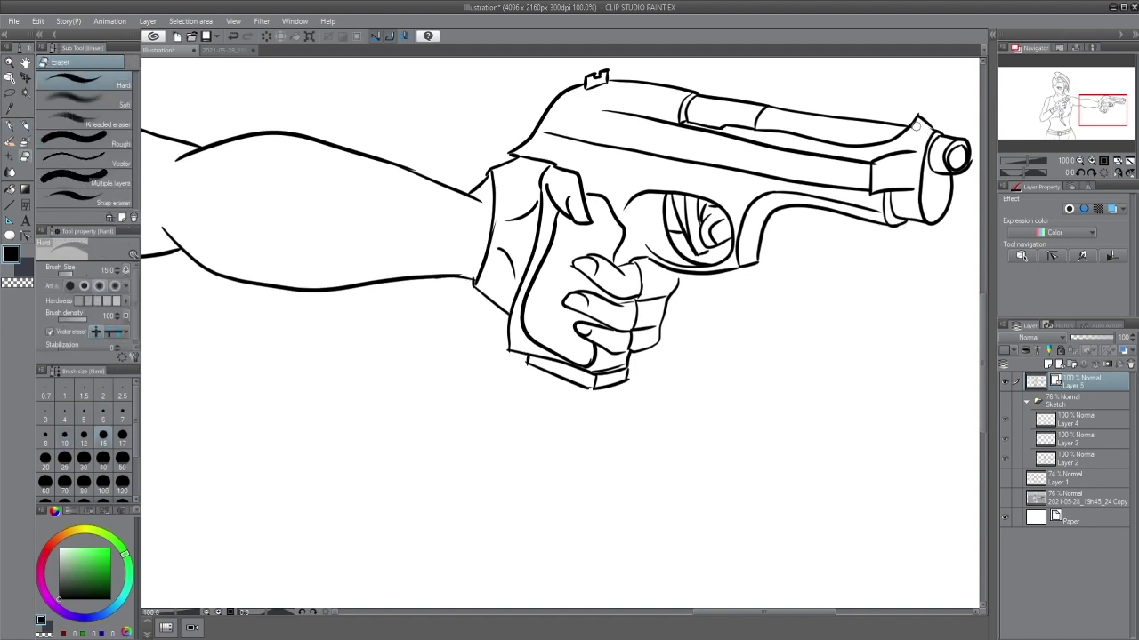
Step: Clean up the outline at the armpit of the extended arm and close the gap where the waist meets the trousers
{"action": "left_click_drag", "start_coordinate": [406, 472], "coordinate": [821, 502]}
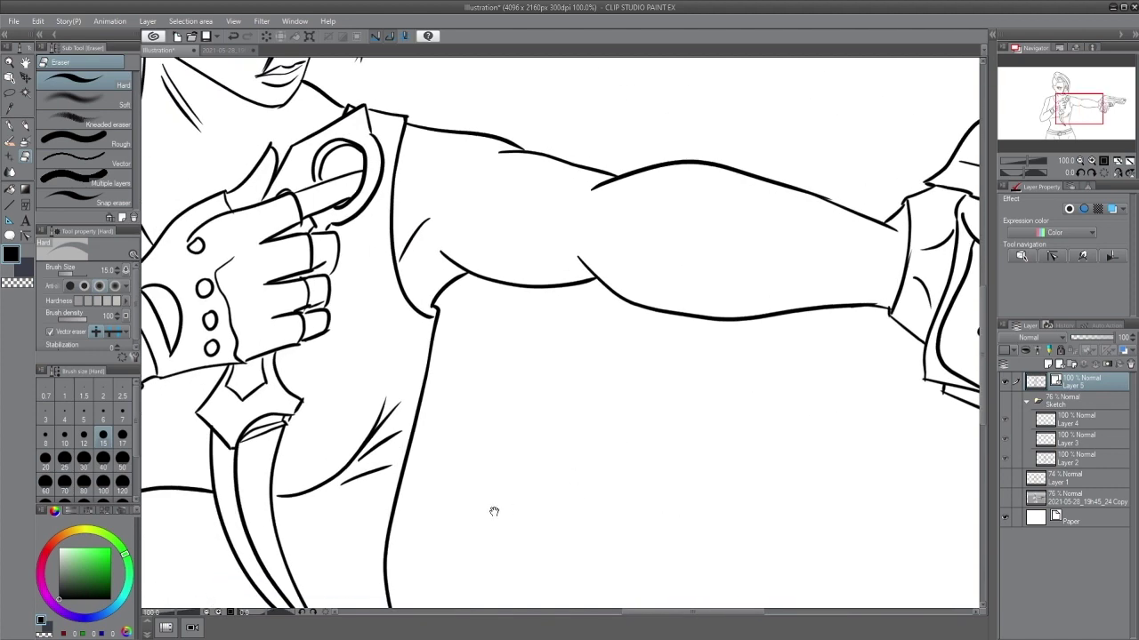
{"action": "left_click_drag", "start_coordinate": [494, 512], "coordinate": [529, 467]}
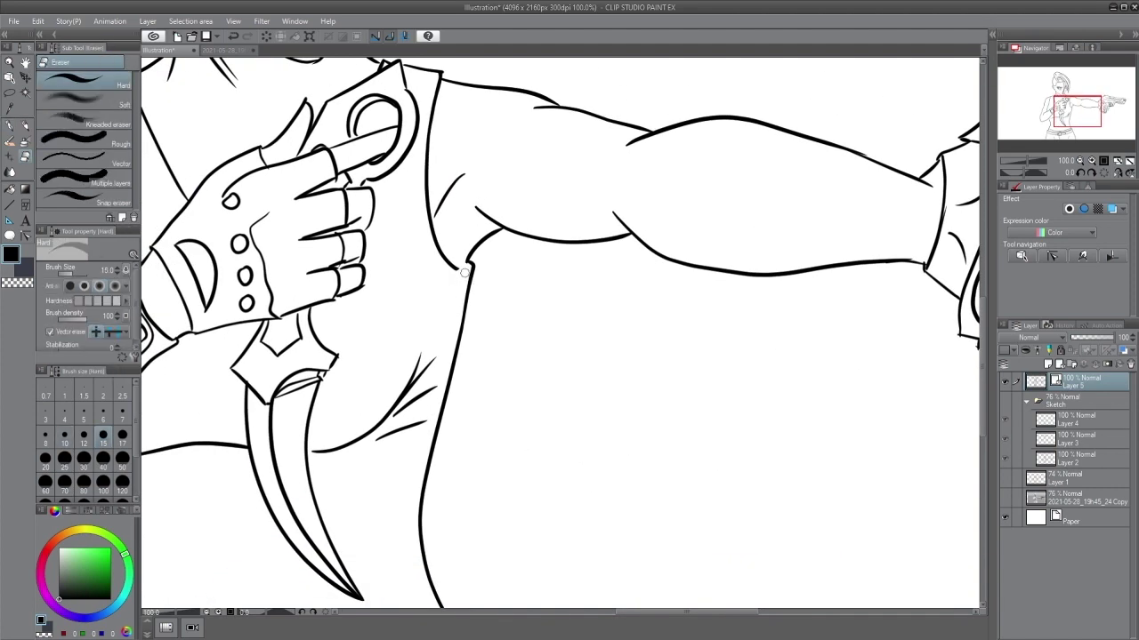
{"action": "key", "text": "p"}
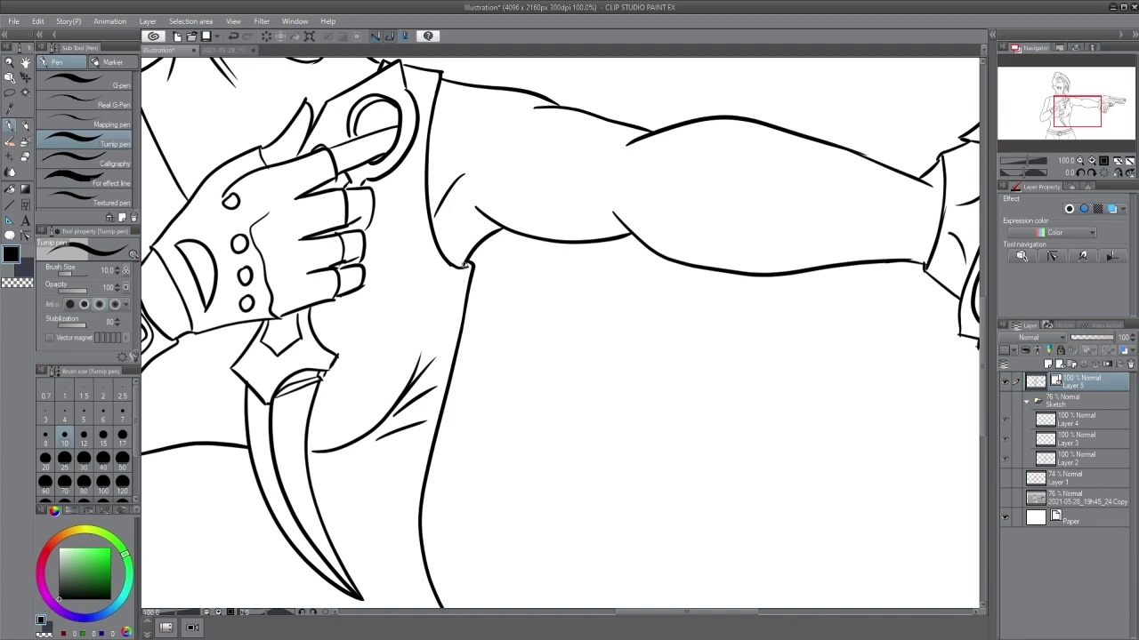
{"action": "left_click_drag", "start_coordinate": [274, 221], "coordinate": [609, 115]}
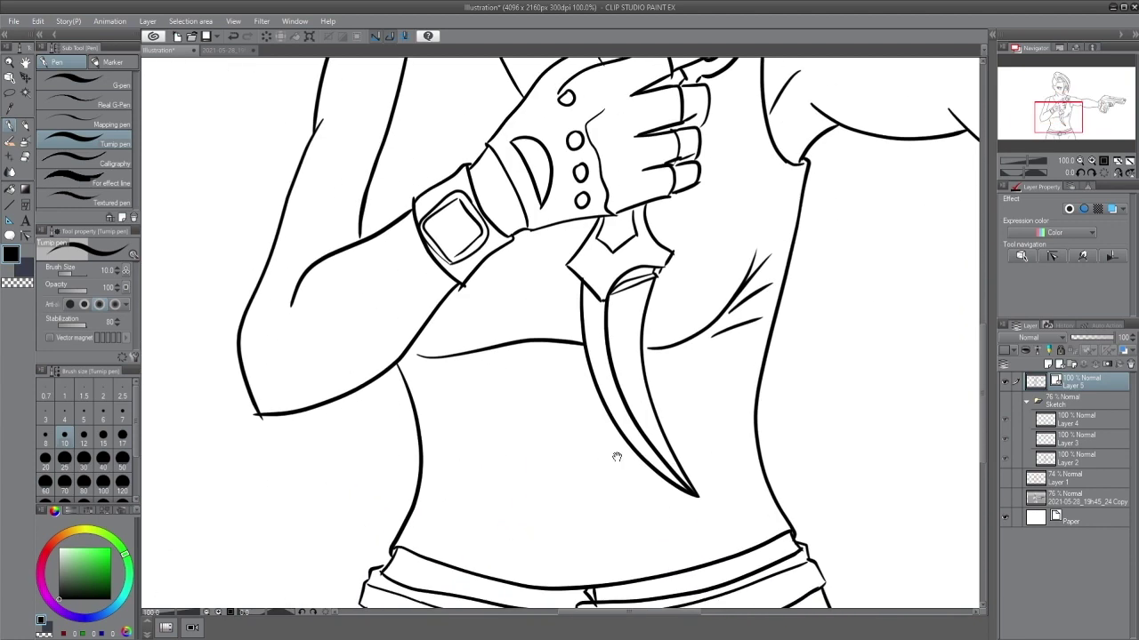
{"action": "left_click_drag", "start_coordinate": [617, 458], "coordinate": [541, 261]}
{"action": "left_click_drag", "start_coordinate": [718, 371], "coordinate": [731, 365]}
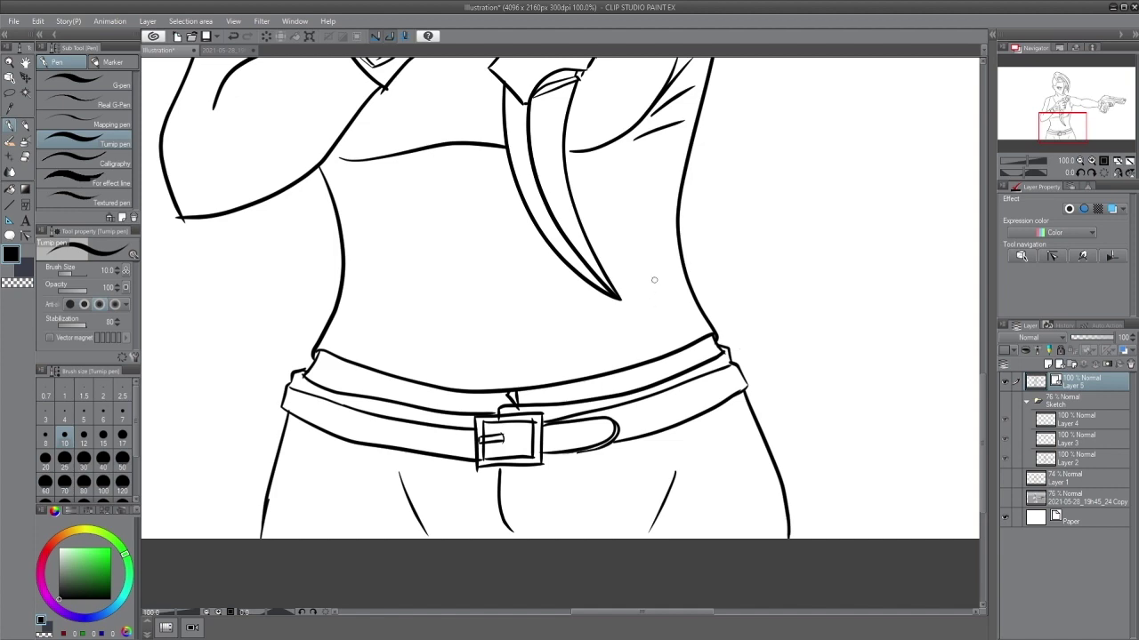
Step: Auto-select the background again to recheck the repaired outline for gaps, and deselect it
{"action": "scroll", "coordinate": [622, 347], "scroll_direction": "down", "scroll_amount": 3}
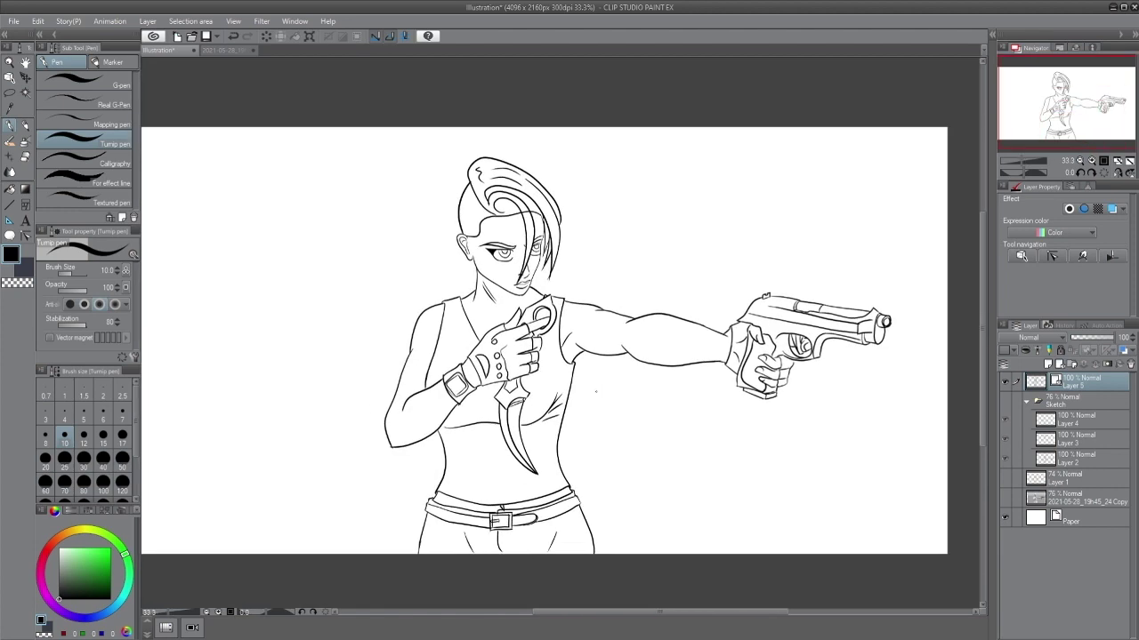
{"action": "scroll", "coordinate": [803, 376], "scroll_direction": "up", "scroll_amount": 5}
{"action": "scroll", "coordinate": [806, 409], "scroll_direction": "down", "scroll_amount": 2}
{"action": "scroll", "coordinate": [806, 409], "scroll_direction": "down", "scroll_amount": 2}
{"action": "key", "text": "w"}
{"action": "left_click", "coordinate": [756, 437]}
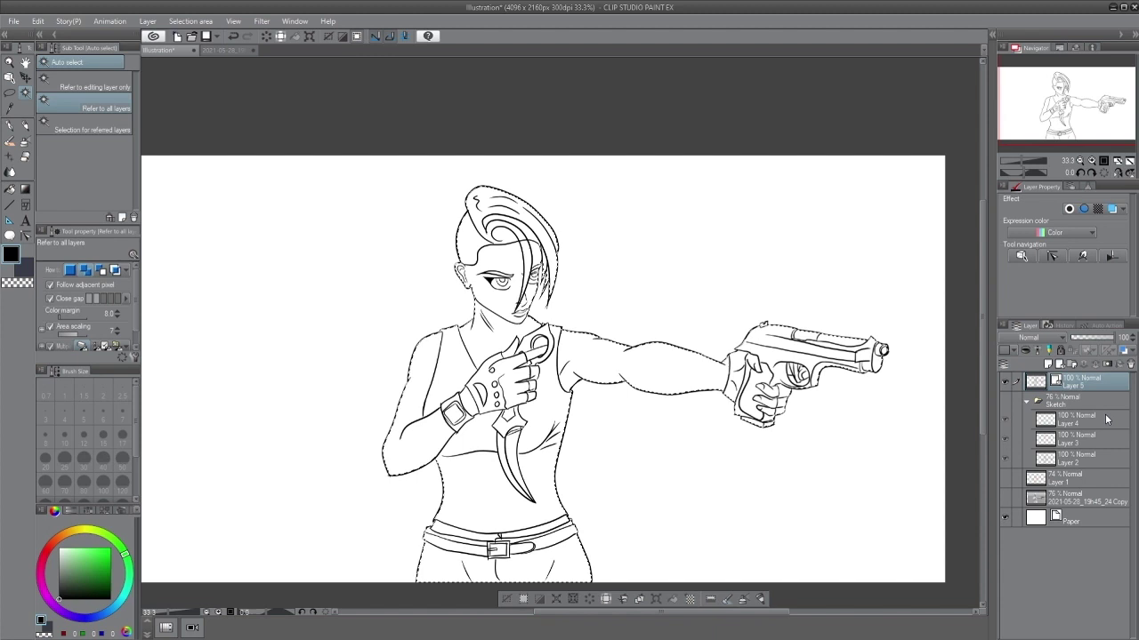
{"action": "left_click", "coordinate": [512, 600]}
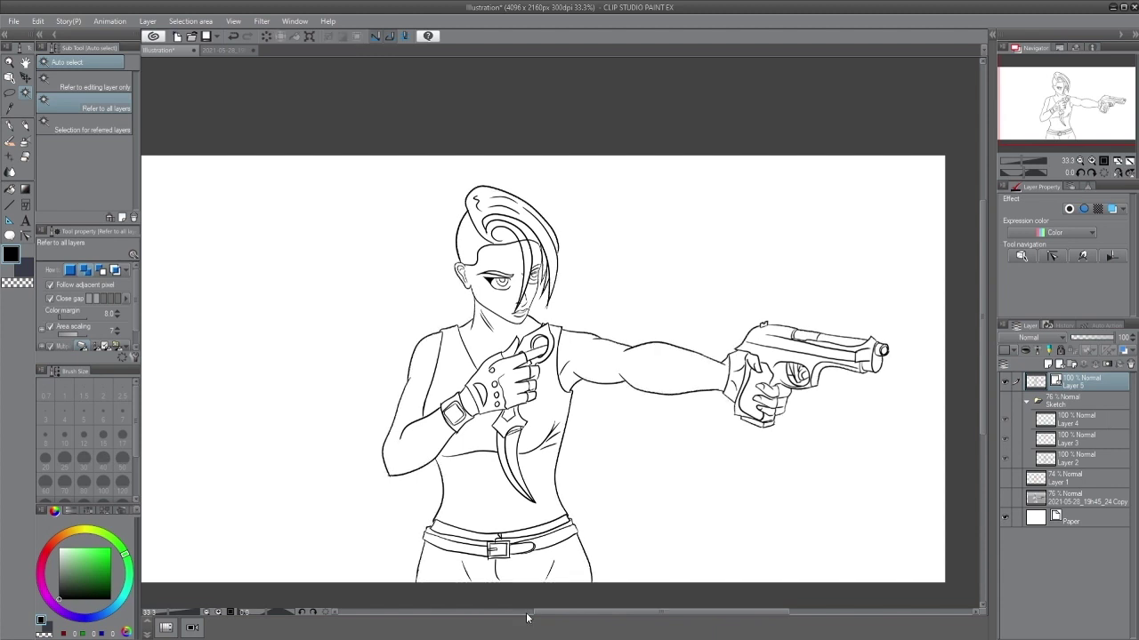
Step: Add a new raster layer below the line art layer and auto-select the background around the figure
{"action": "left_click", "coordinate": [1048, 365]}
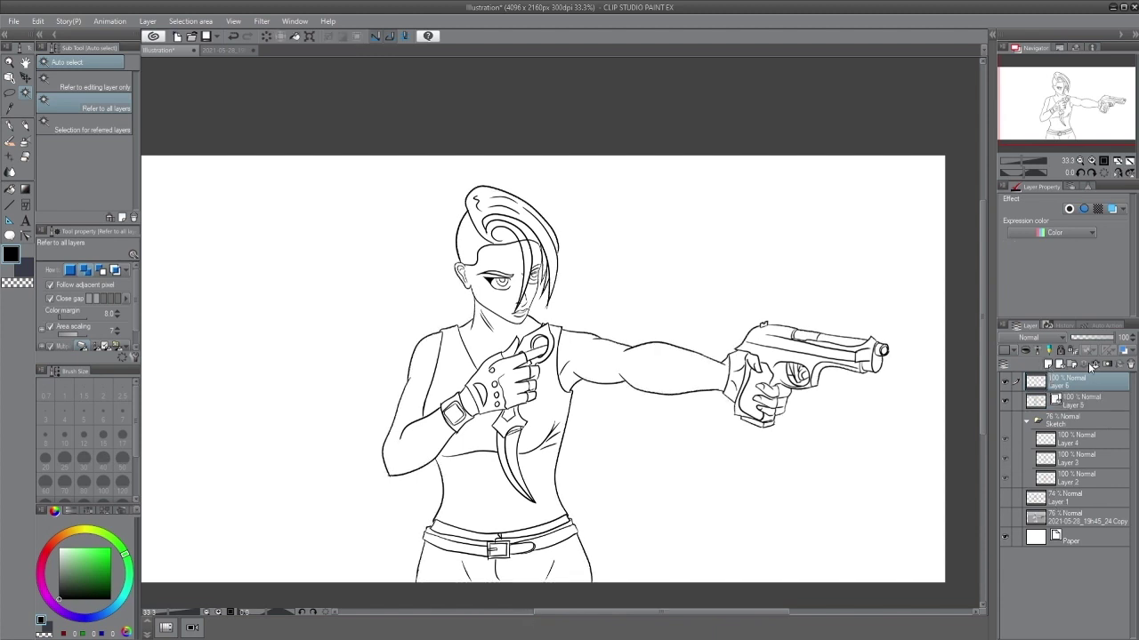
{"action": "left_click", "coordinate": [311, 298]}
{"action": "left_click_drag", "start_coordinate": [1072, 383], "coordinate": [1092, 408]}
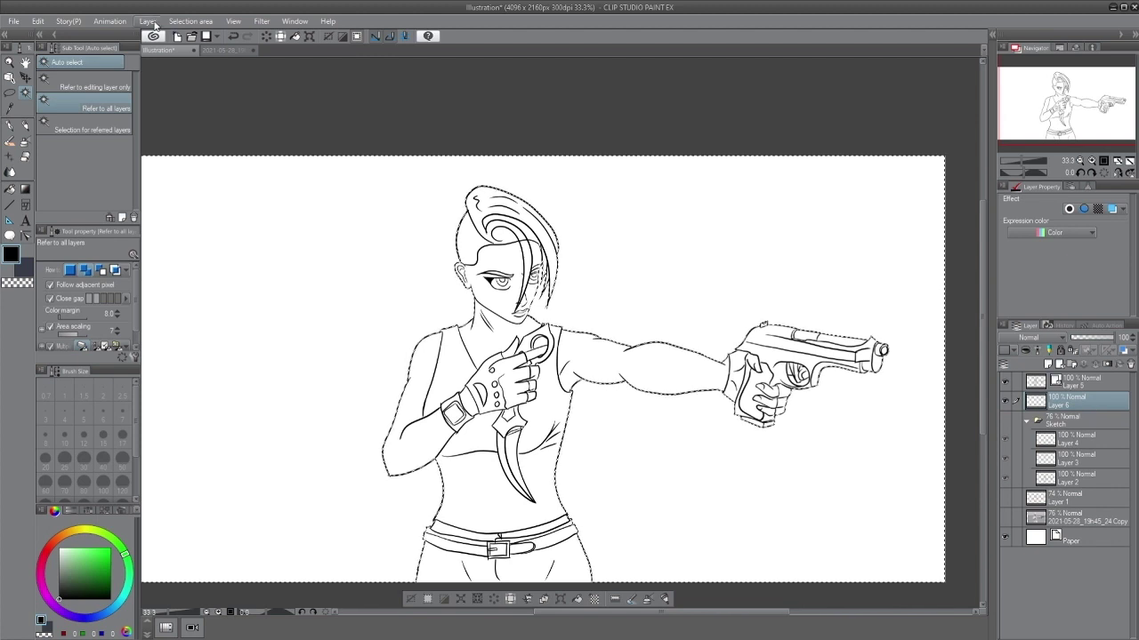
Step: Invert the selection, fill the whole figure with blue (RGB 100, 131, 255) over a trial light grey, and deselect
{"action": "left_click", "coordinate": [191, 21]}
{"action": "left_click", "coordinate": [230, 82]}
{"action": "left_click_drag", "start_coordinate": [69, 556], "coordinate": [61, 561]}
{"action": "left_click", "coordinate": [672, 601]}
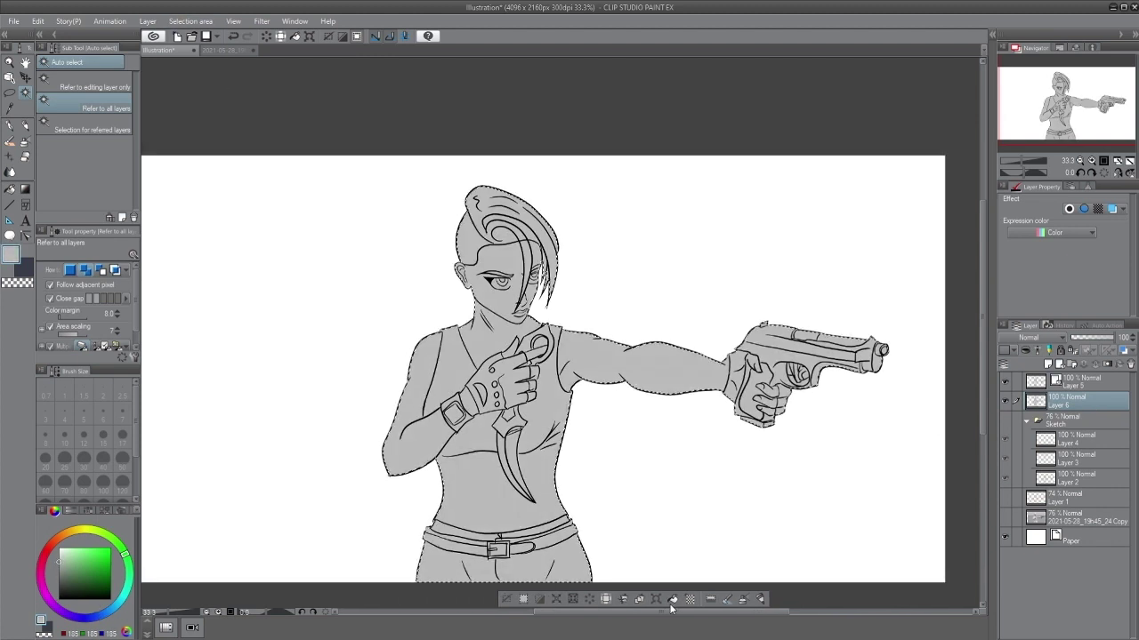
{"action": "left_click", "coordinate": [94, 616]}
{"action": "left_click", "coordinate": [90, 548]}
{"action": "left_click", "coordinate": [676, 600]}
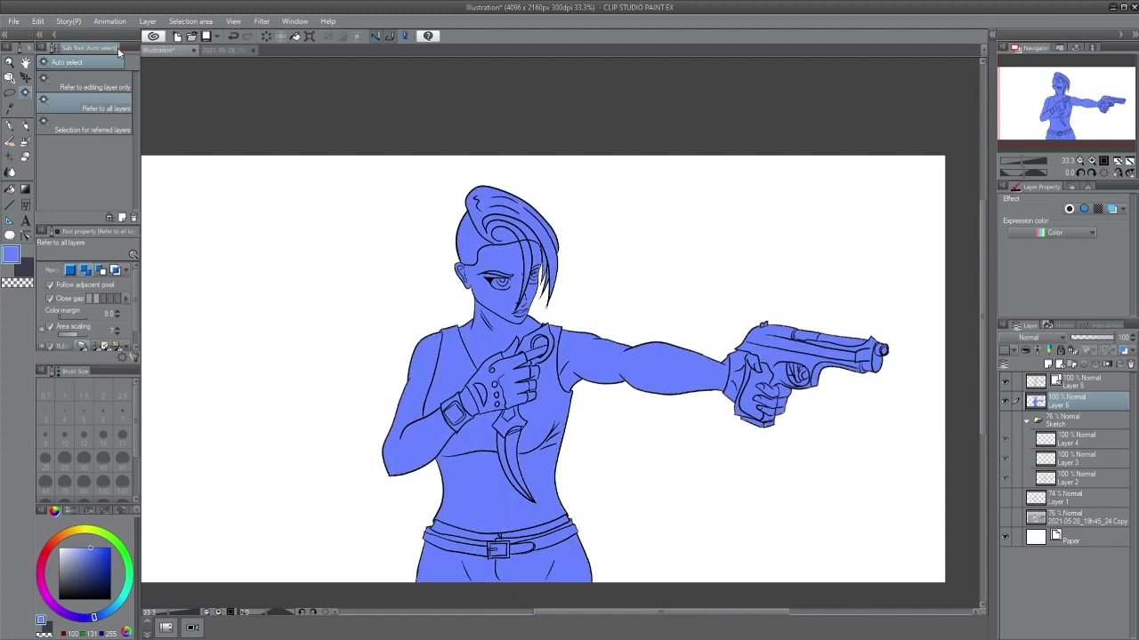
{"action": "left_click", "coordinate": [554, 244]}
{"action": "scroll", "coordinate": [574, 398], "scroll_direction": "up", "scroll_amount": 2}
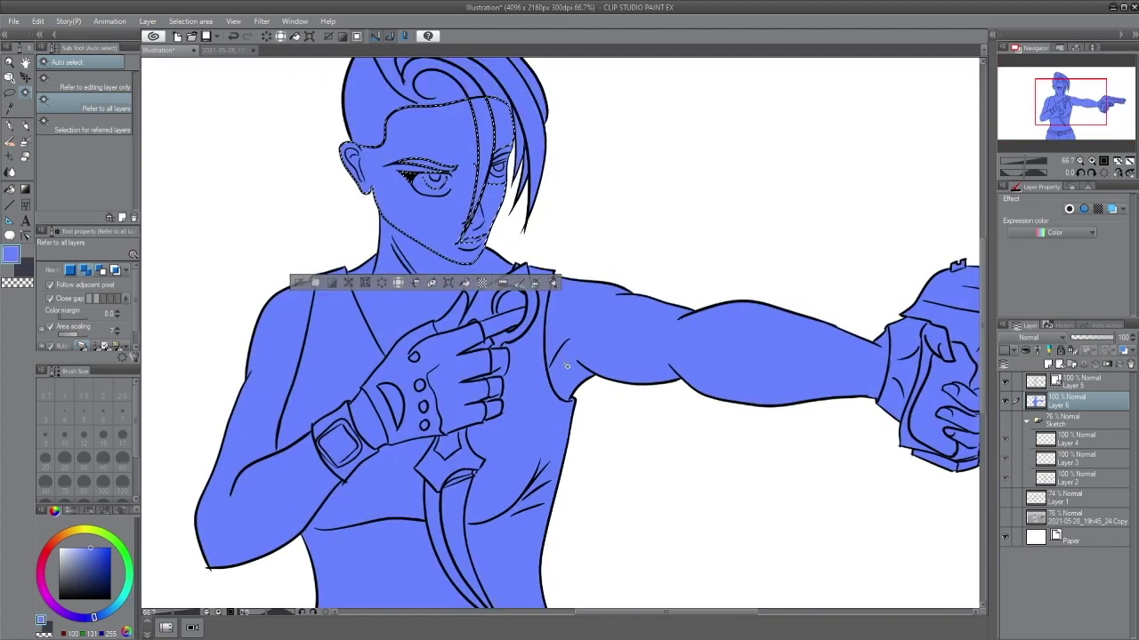
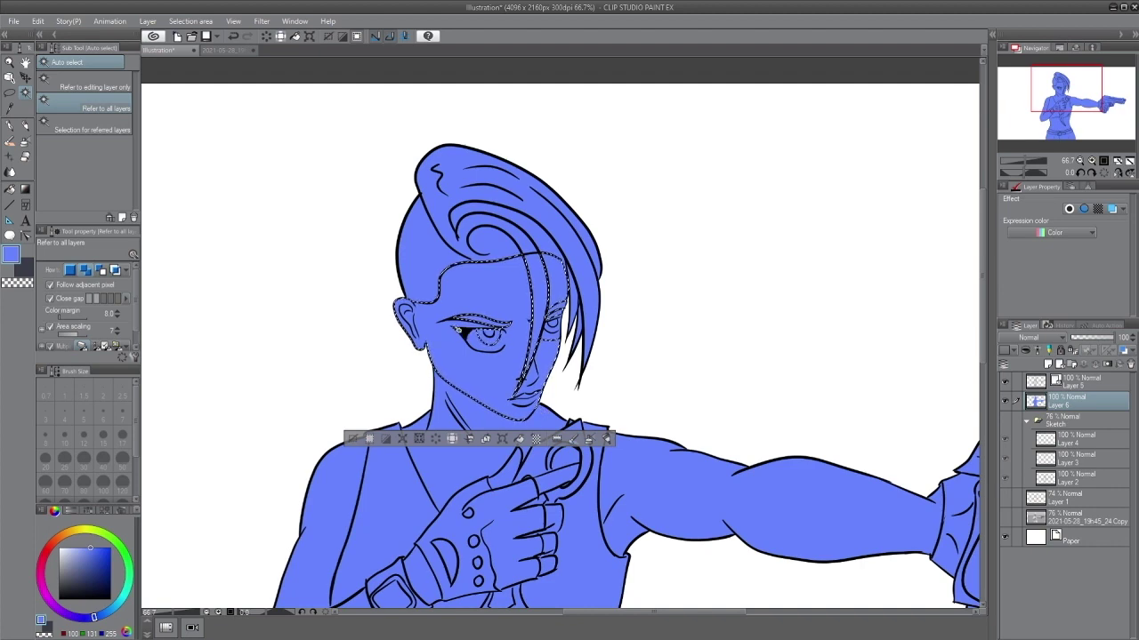
{"action": "left_click_drag", "start_coordinate": [621, 423], "coordinate": [640, 398]}
{"action": "left_click", "coordinate": [640, 391]}
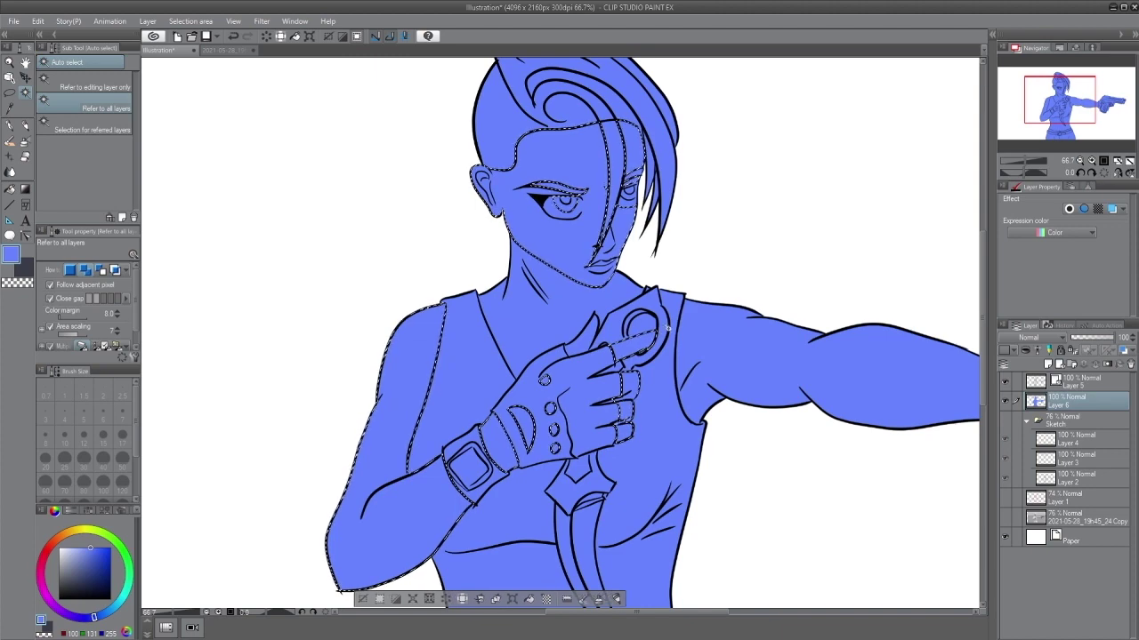
{"action": "left_click", "coordinate": [630, 411]}
{"action": "left_click", "coordinate": [628, 436]}
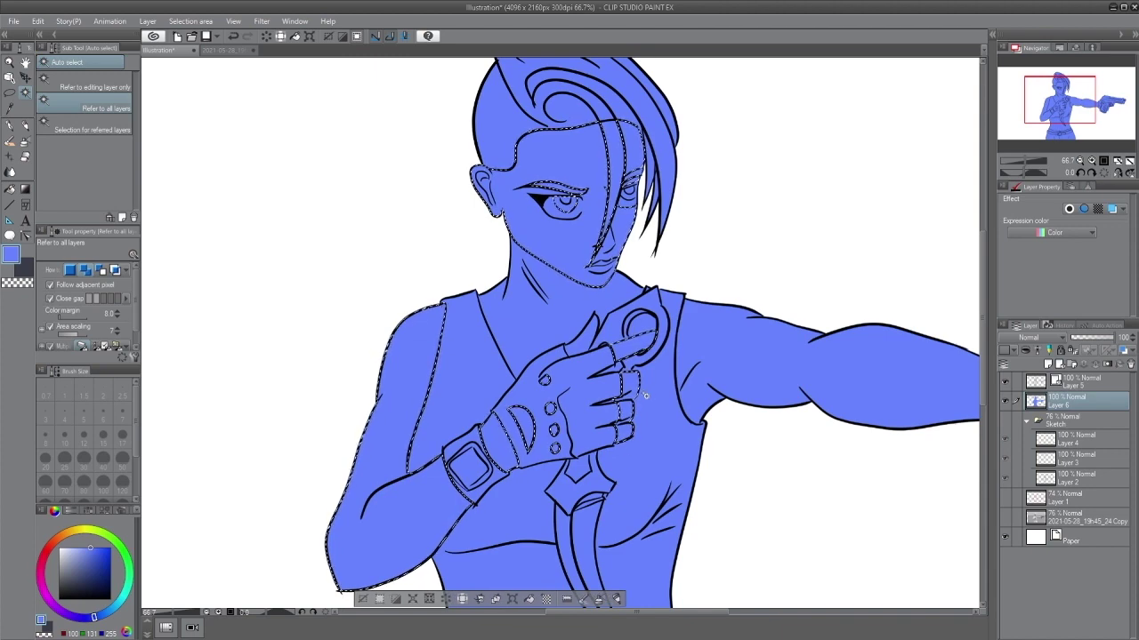
{"action": "left_click", "coordinate": [583, 336]}
{"action": "left_click_drag", "start_coordinate": [803, 374], "coordinate": [417, 343]}
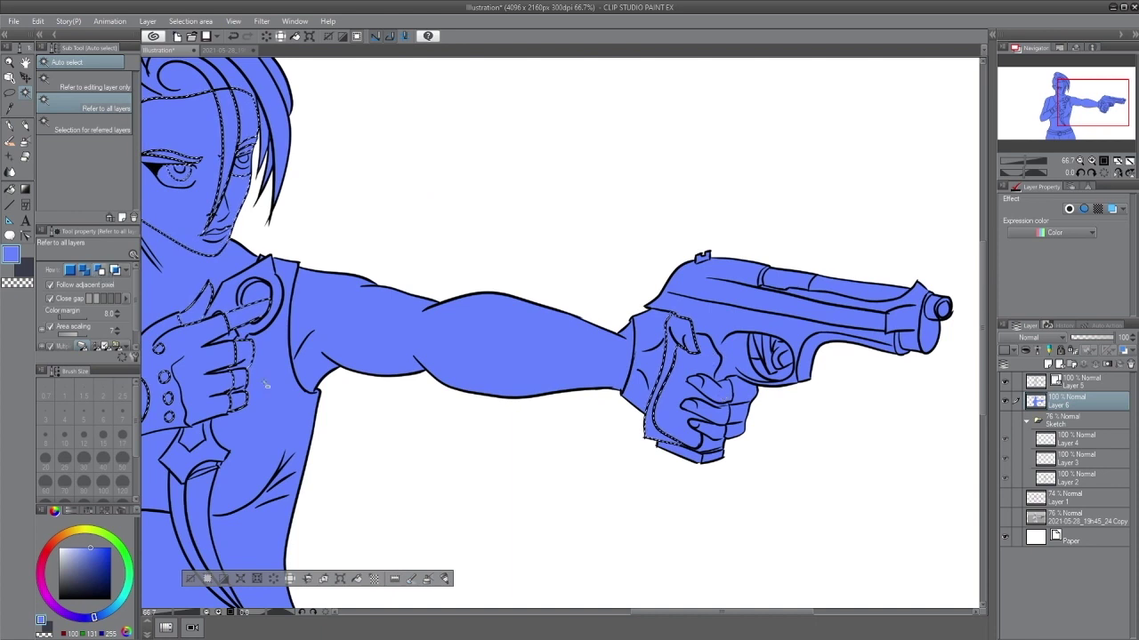
{"action": "key", "text": "ctrl+z"}
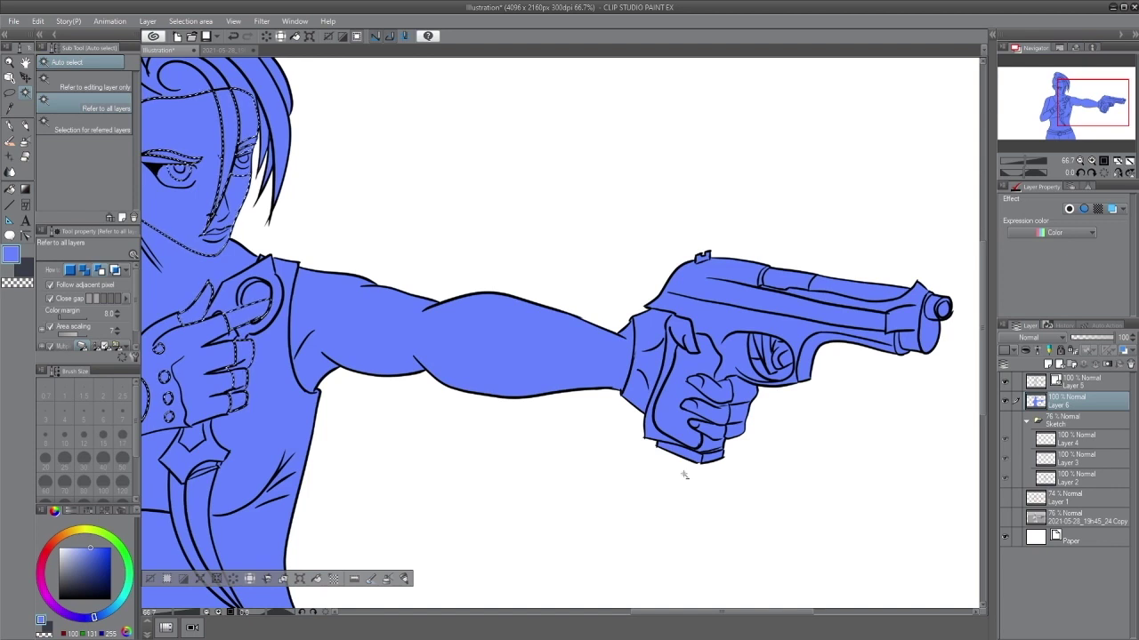
{"action": "key", "text": "ctrl+d"}
Step: Close the line gap between the thumb and the pistol grip on the line art layer with the Turnip pen
{"action": "left_click", "coordinate": [1078, 382]}
{"action": "key", "text": "p"}
{"action": "key", "text": "p"}
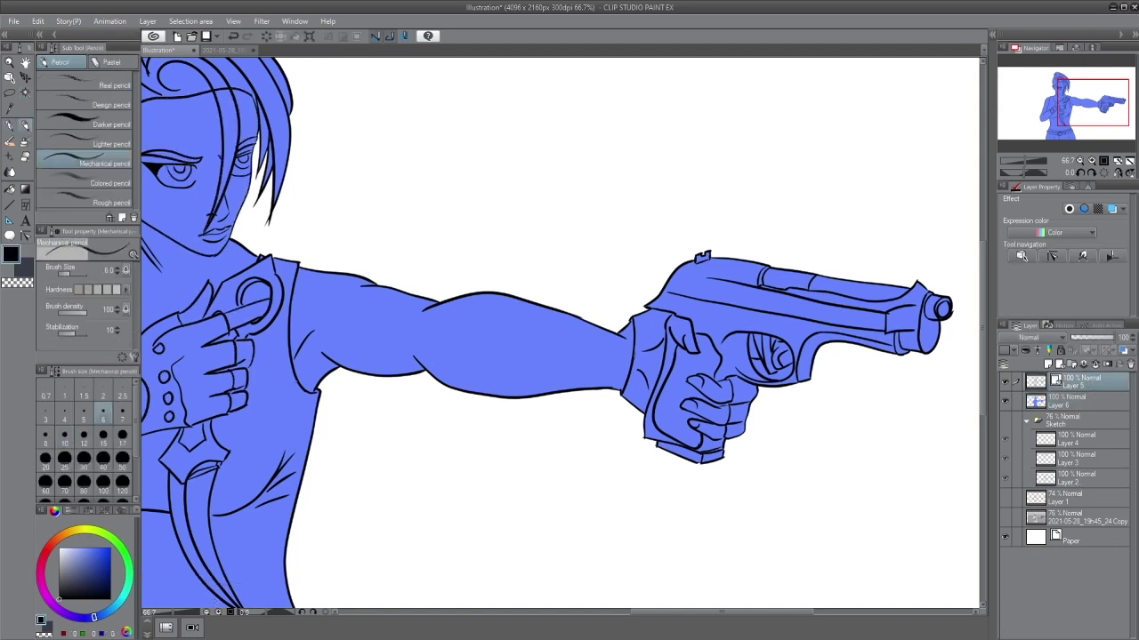
{"action": "key", "text": "p"}
{"action": "key", "text": "p"}
{"action": "key", "text": "p"}
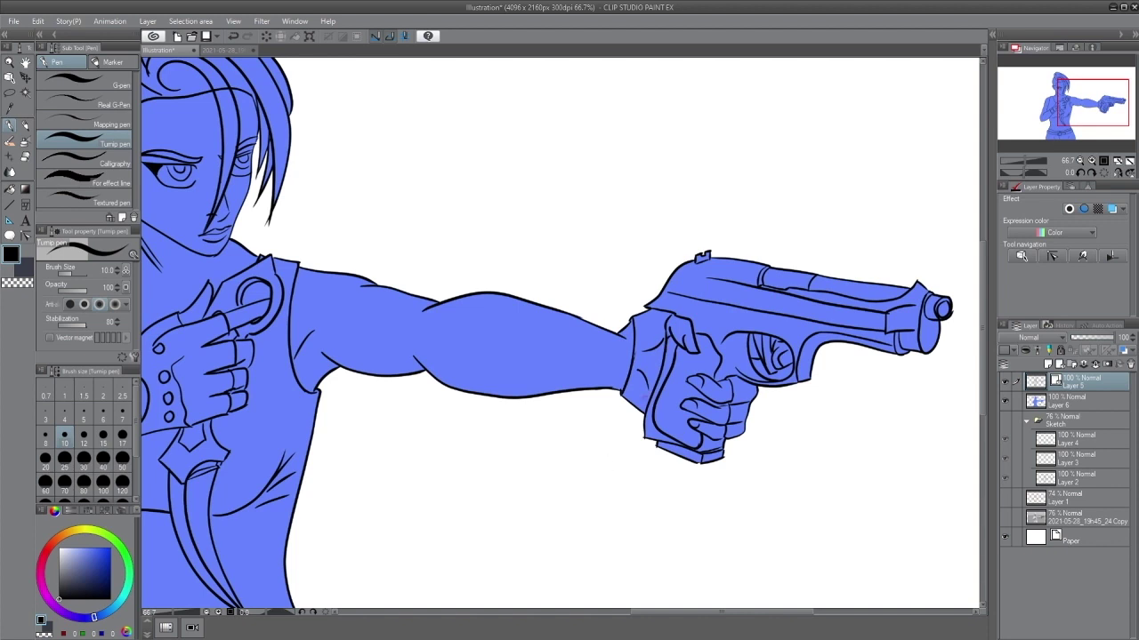
{"action": "key", "text": "e"}
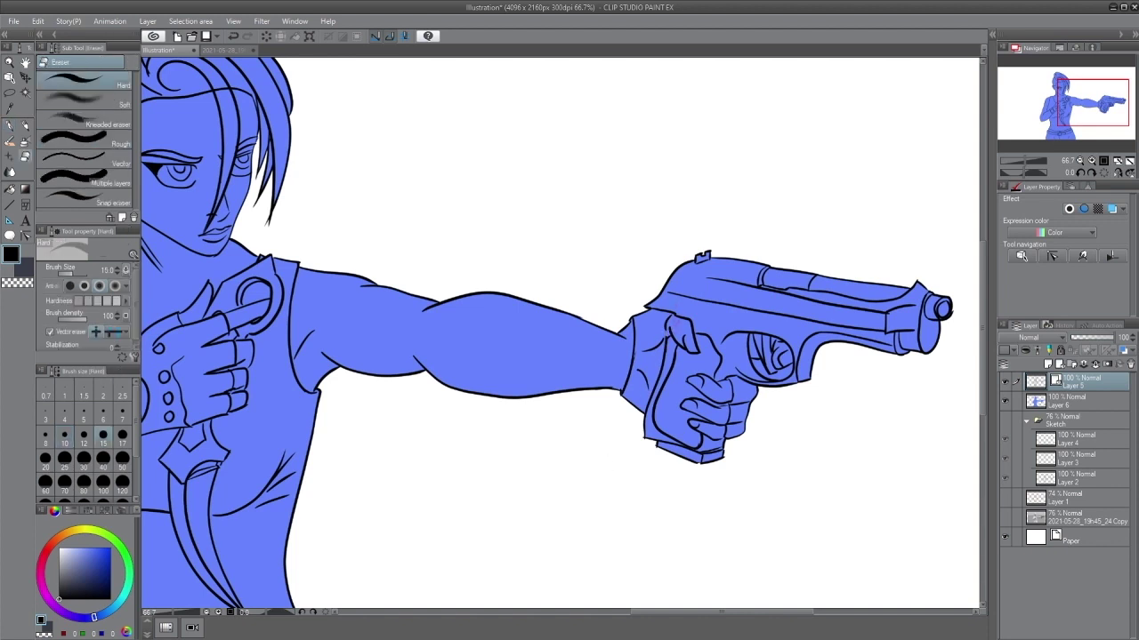
{"action": "key", "text": "p"}
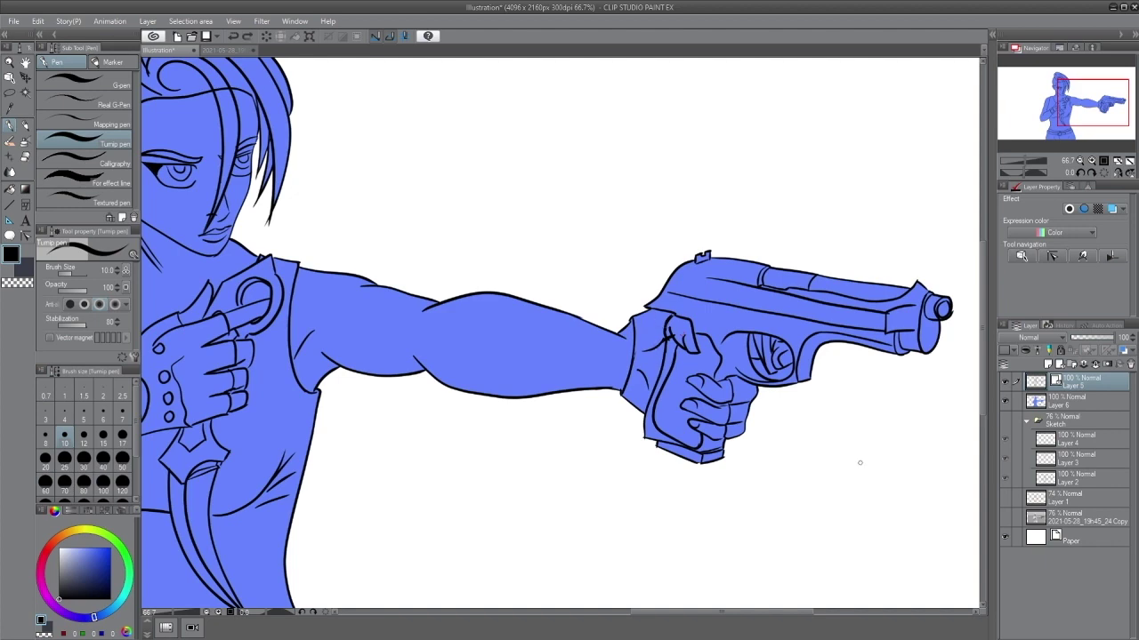
Step: Auto-select the skin areas of the face, ear and neck, adding each region to the selection
{"action": "left_click_drag", "start_coordinate": [518, 475], "coordinate": [689, 514]}
{"action": "key", "text": "w"}
{"action": "left_click", "coordinate": [458, 182]}
{"action": "left_click", "coordinate": [499, 245], "text": "shift"}
{"action": "left_click", "coordinate": [517, 206], "text": "shift"}
{"action": "left_click", "coordinate": [429, 225], "text": "shift"}
{"action": "left_click", "coordinate": [438, 354], "text": "shift"}
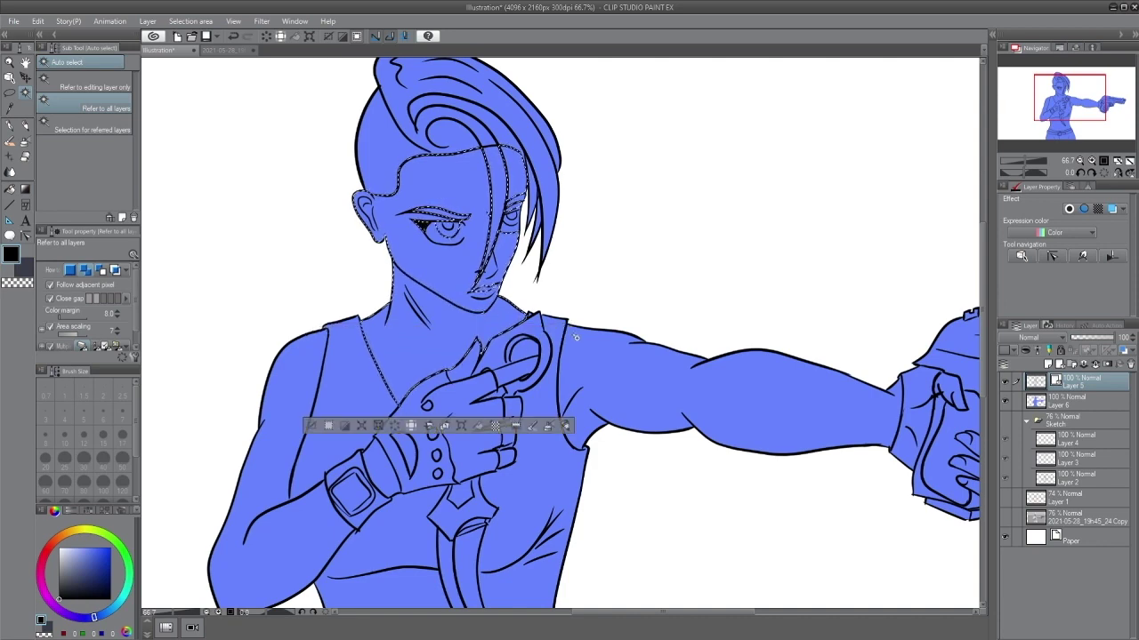
Step: Add the raised arm's skin to the selection, including the wrist, glove cut-outs and bare fingers
{"action": "left_click", "coordinate": [294, 425], "text": "shift"}
{"action": "left_click", "coordinate": [386, 482], "text": "shift"}
{"action": "left_click", "coordinate": [404, 455], "text": "shift"}
{"action": "left_click", "coordinate": [437, 473], "text": "shift"}
{"action": "left_click", "coordinate": [433, 435], "text": "shift"}
{"action": "left_click", "coordinate": [427, 406], "text": "shift"}
{"action": "left_click", "coordinate": [521, 368], "text": "shift"}
{"action": "left_click", "coordinate": [511, 411], "text": "shift"}
{"action": "left_click", "coordinate": [506, 458], "text": "shift"}
Step: Add the extended arm, the bare waist strip and the gun hand's exposed fingers to the skin selection
{"action": "left_click", "coordinate": [613, 391], "text": "shift"}
{"action": "left_click_drag", "start_coordinate": [541, 497], "coordinate": [617, 212]}
{"action": "left_click", "coordinate": [588, 445], "text": "shift"}
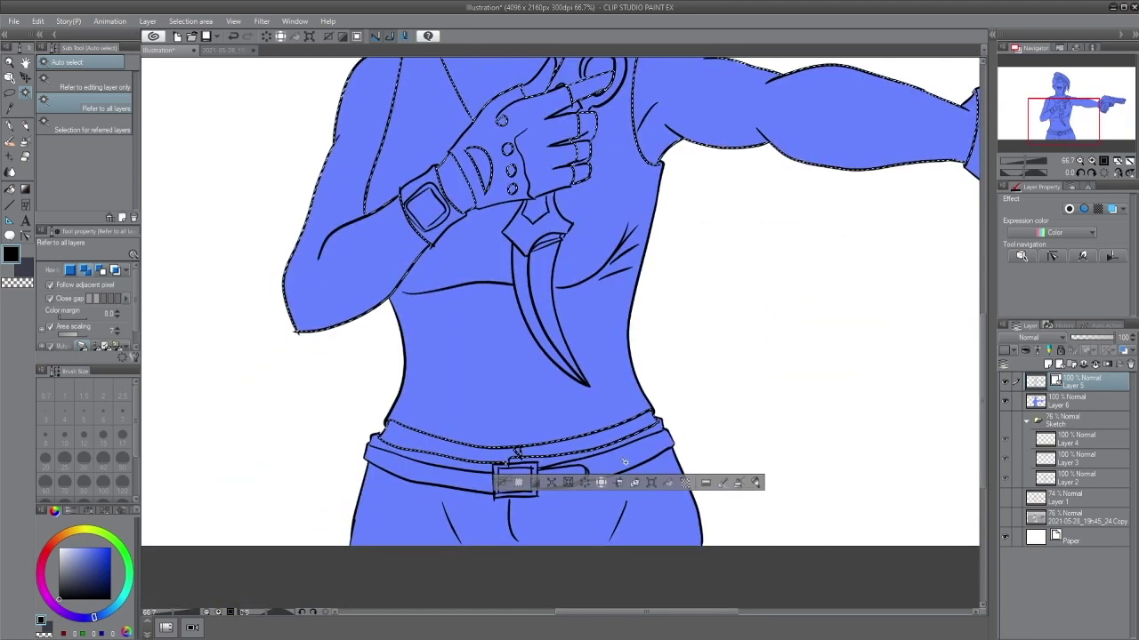
{"action": "left_click_drag", "start_coordinate": [889, 151], "coordinate": [476, 351]}
{"action": "left_click", "coordinate": [616, 307], "text": "shift"}
{"action": "left_click", "coordinate": [637, 359], "text": "shift"}
{"action": "left_click", "coordinate": [637, 381], "text": "shift"}
{"action": "left_click", "coordinate": [635, 401], "text": "shift"}
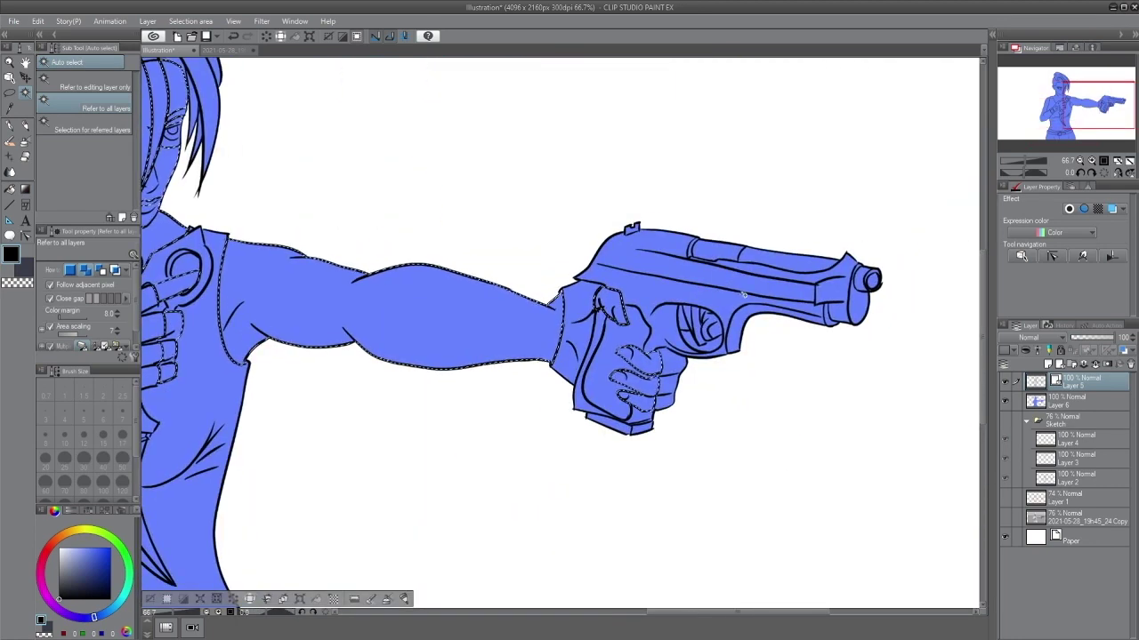
{"action": "left_click", "coordinate": [709, 329], "text": "shift"}
Step: Fill the selected skin with a pale skin tone (RGB 249, 224, 177) on the base colour layer and deselect
{"action": "left_click", "coordinate": [69, 532]}
{"action": "left_click", "coordinate": [77, 550]}
{"action": "left_click", "coordinate": [74, 549]}
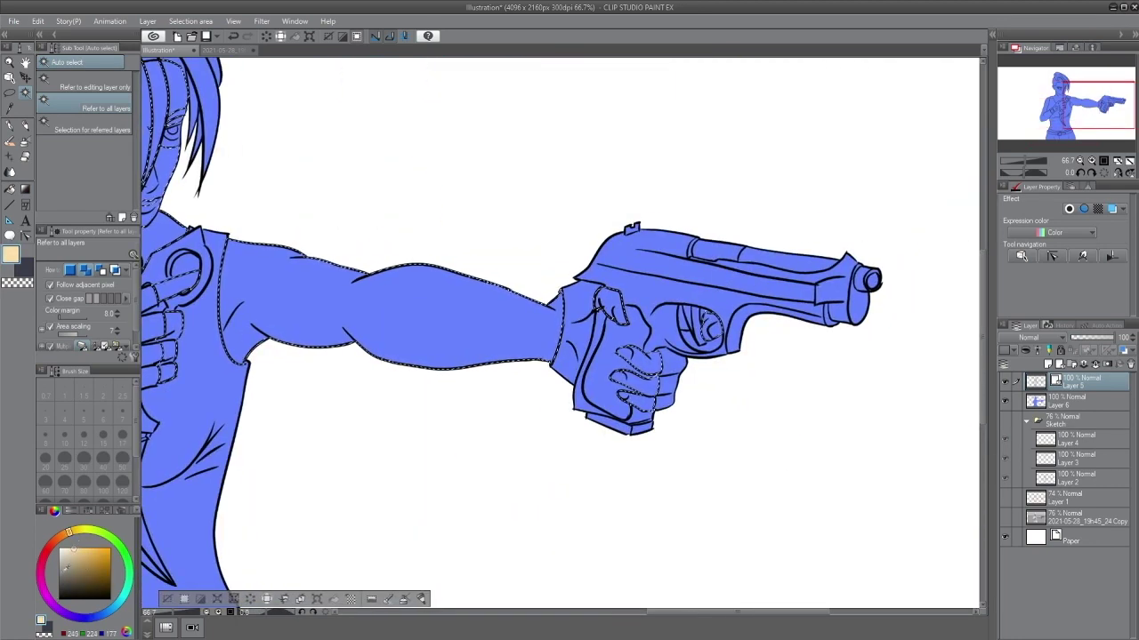
{"action": "left_click", "coordinate": [1073, 405]}
{"action": "key", "text": "alt+Delete"}
{"action": "left_click_drag", "start_coordinate": [295, 458], "coordinate": [623, 494]}
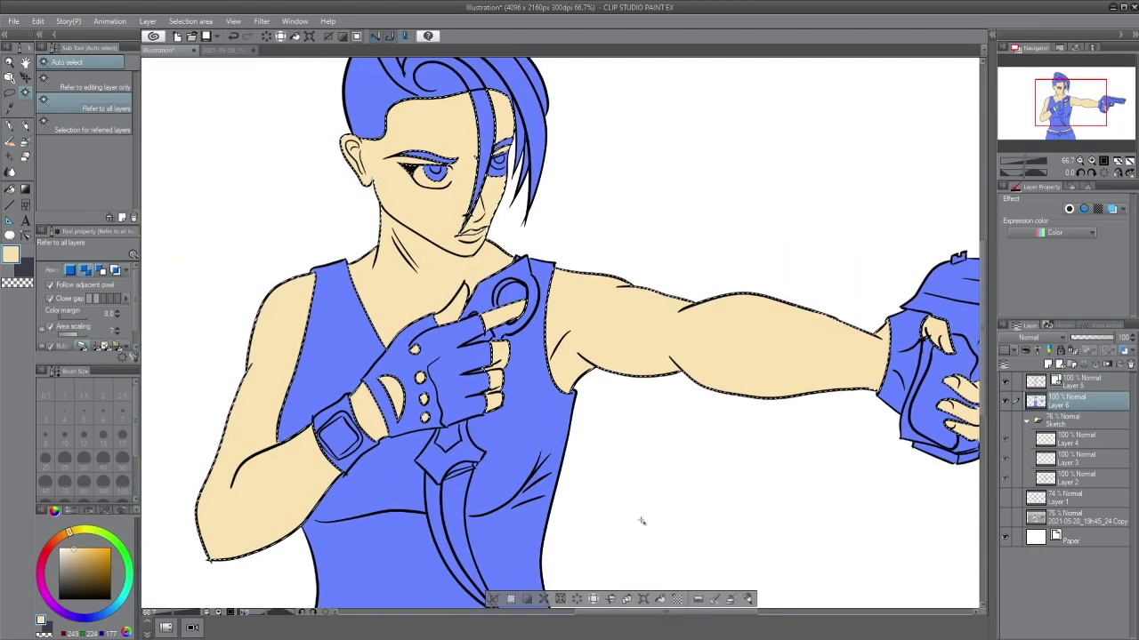
{"action": "left_click_drag", "start_coordinate": [785, 467], "coordinate": [826, 488]}
{"action": "left_click", "coordinate": [536, 598]}
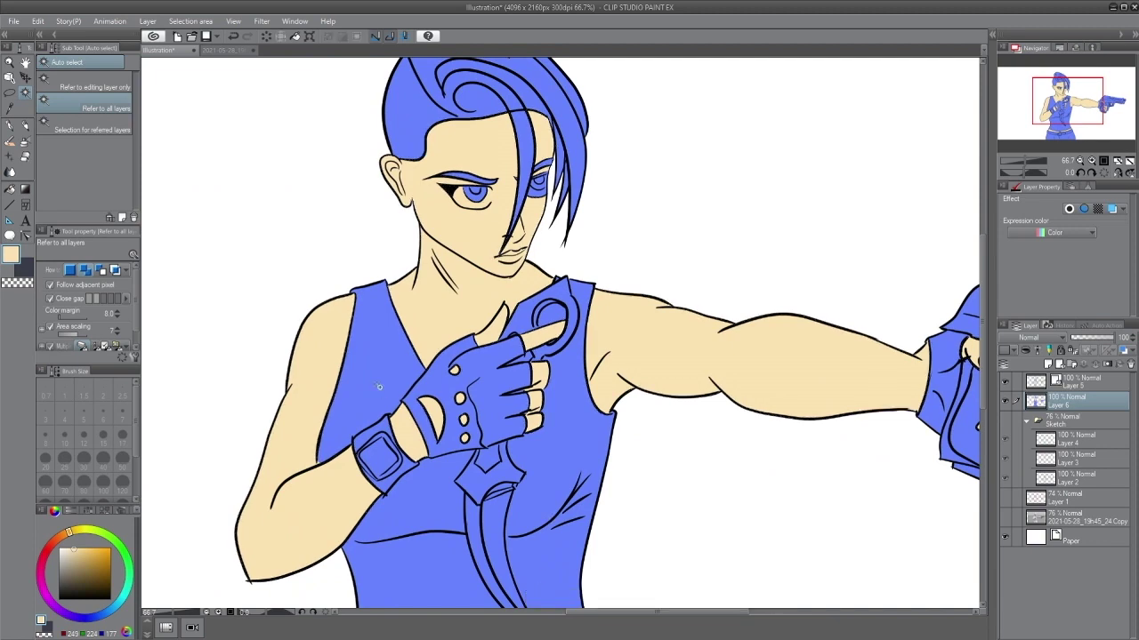
{"action": "left_click", "coordinate": [384, 383]}
{"action": "left_click", "coordinate": [571, 370], "text": "shift"}
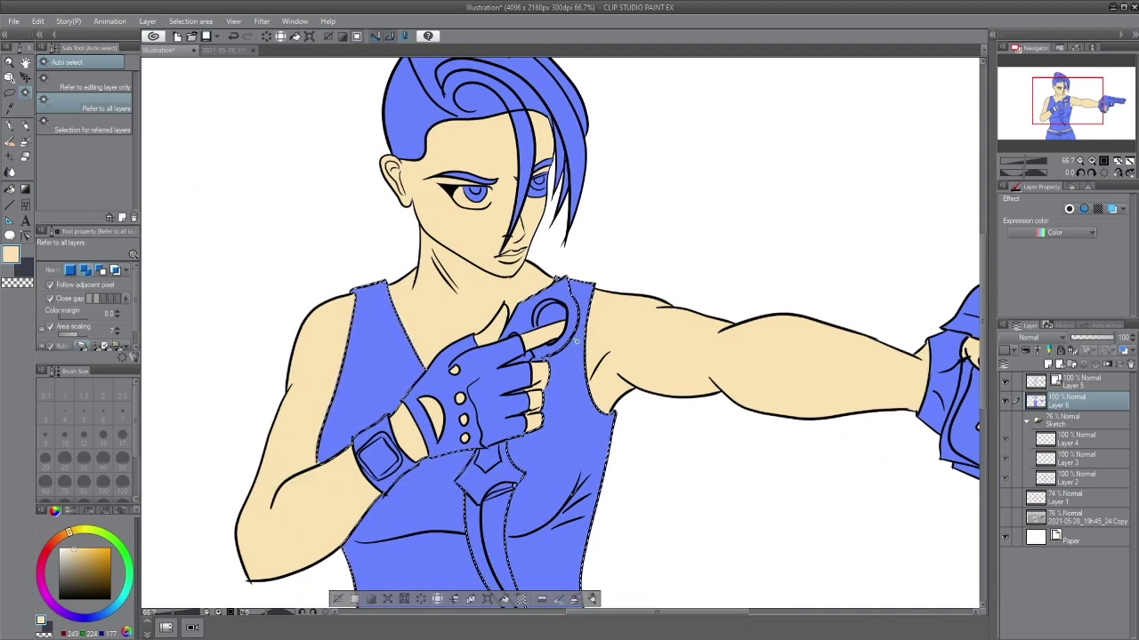
{"action": "scroll", "coordinate": [564, 306], "scroll_direction": "up", "scroll_amount": 3}
{"action": "left_click_drag", "start_coordinate": [571, 466], "coordinate": [731, 217]}
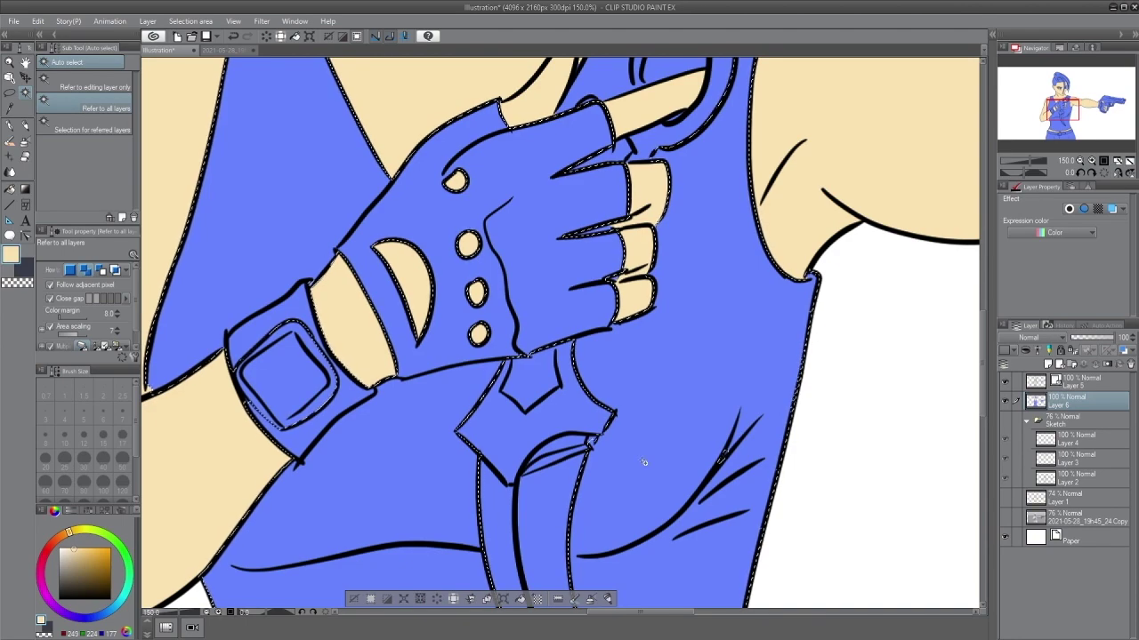
{"action": "left_click_drag", "start_coordinate": [643, 462], "coordinate": [524, 315]}
{"action": "left_click_drag", "start_coordinate": [890, 152], "coordinate": [236, 529]}
{"action": "left_click_drag", "start_coordinate": [800, 354], "coordinate": [546, 362]}
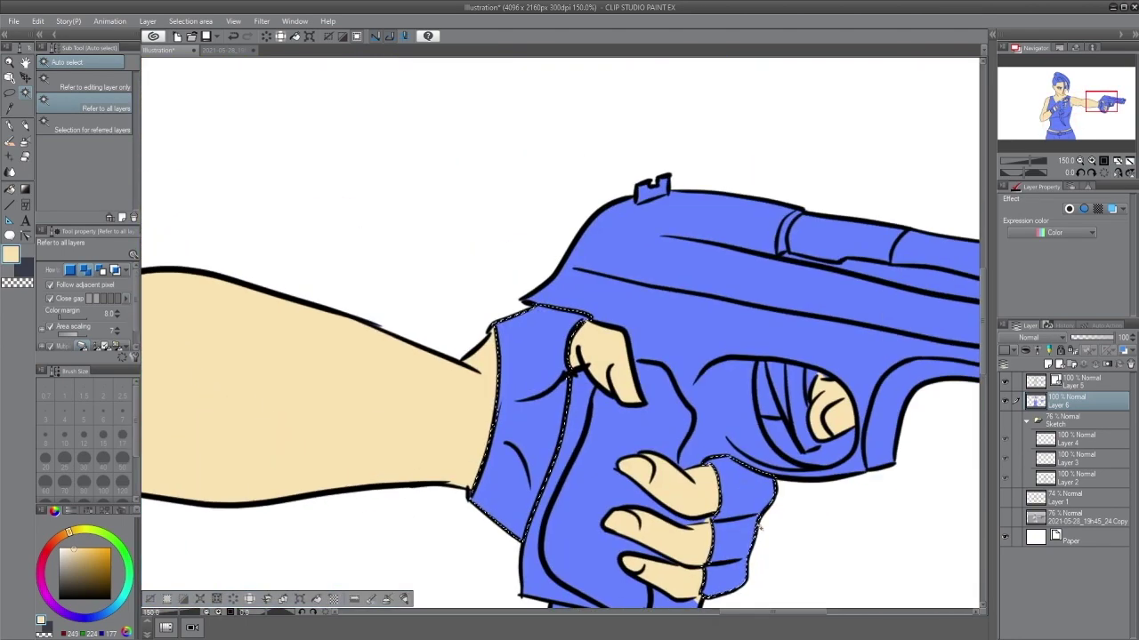
{"action": "left_click_drag", "start_coordinate": [178, 520], "coordinate": [970, 422]}
{"action": "left_click_drag", "start_coordinate": [569, 416], "coordinate": [762, 439]}
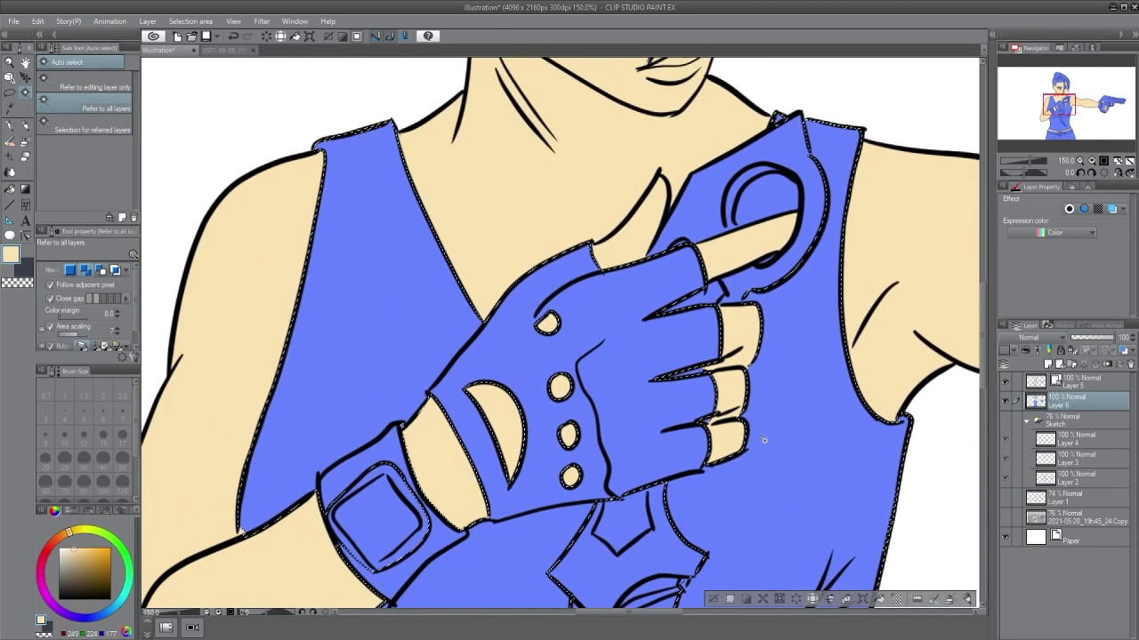
{"action": "left_click", "coordinate": [712, 598]}
Step: Auto-select the tank top on both sides of the raised hand, undoing the extra selection at the waist
{"action": "left_click", "coordinate": [356, 356]}
{"action": "left_click", "coordinate": [772, 399], "text": "shift"}
{"action": "left_click_drag", "start_coordinate": [825, 600], "coordinate": [802, 312]}
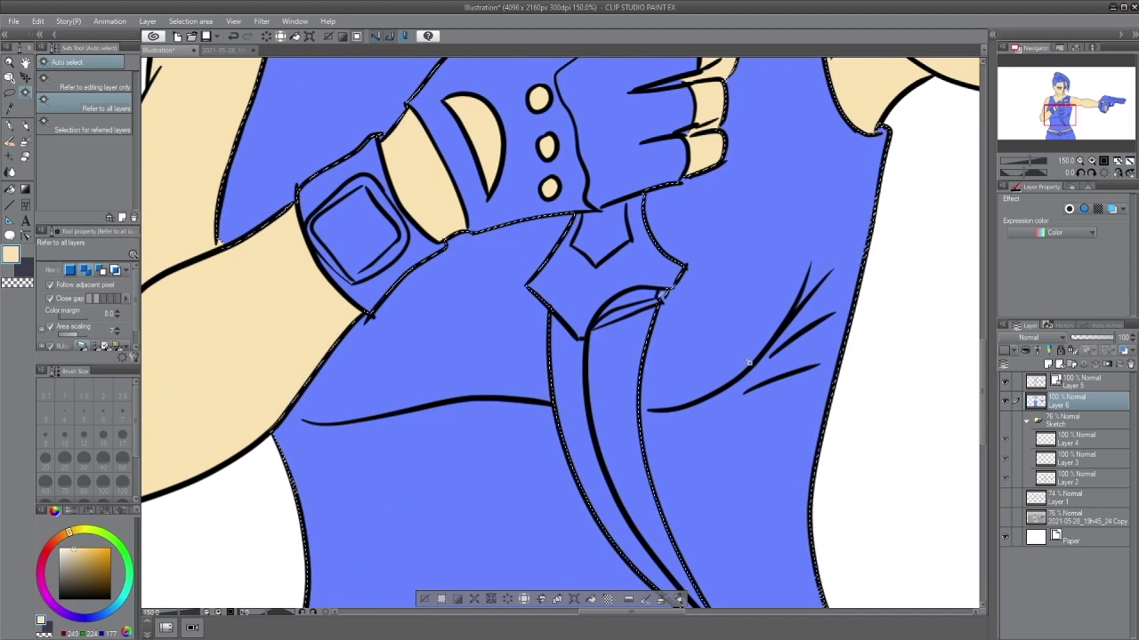
{"action": "left_click_drag", "start_coordinate": [773, 597], "coordinate": [803, 312]}
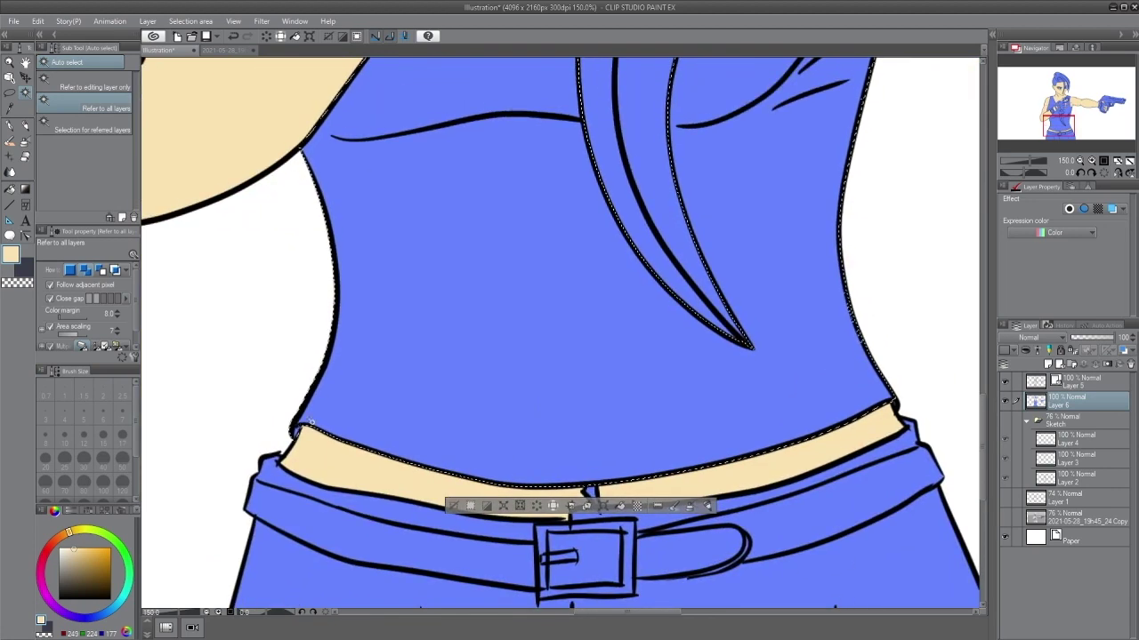
{"action": "left_click", "coordinate": [592, 499]}
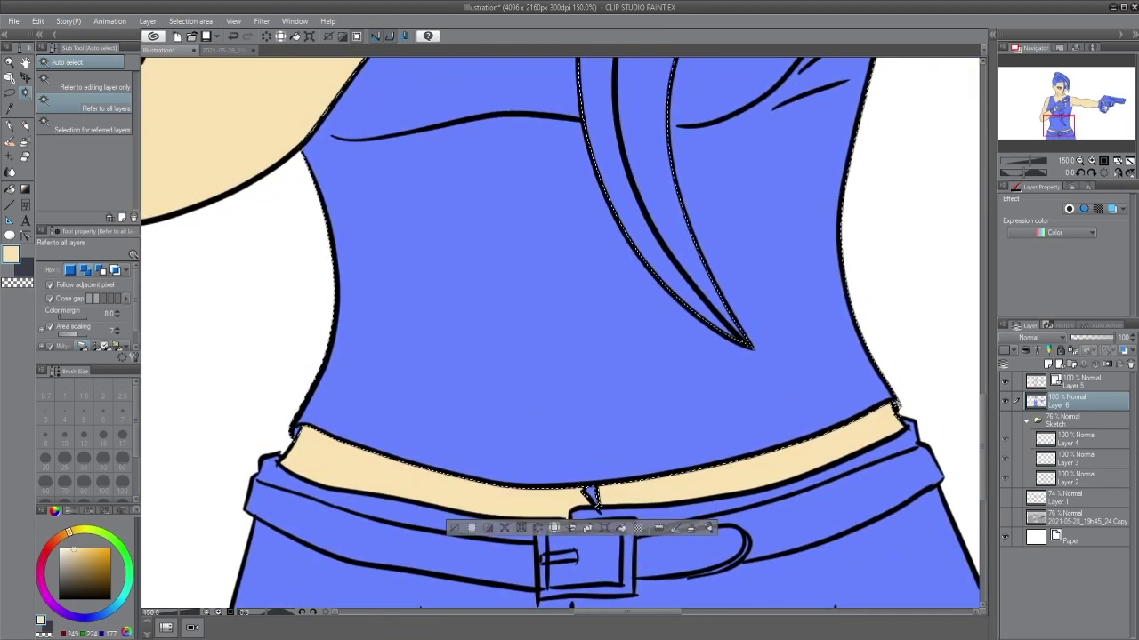
{"action": "key", "text": "ctrl+z"}
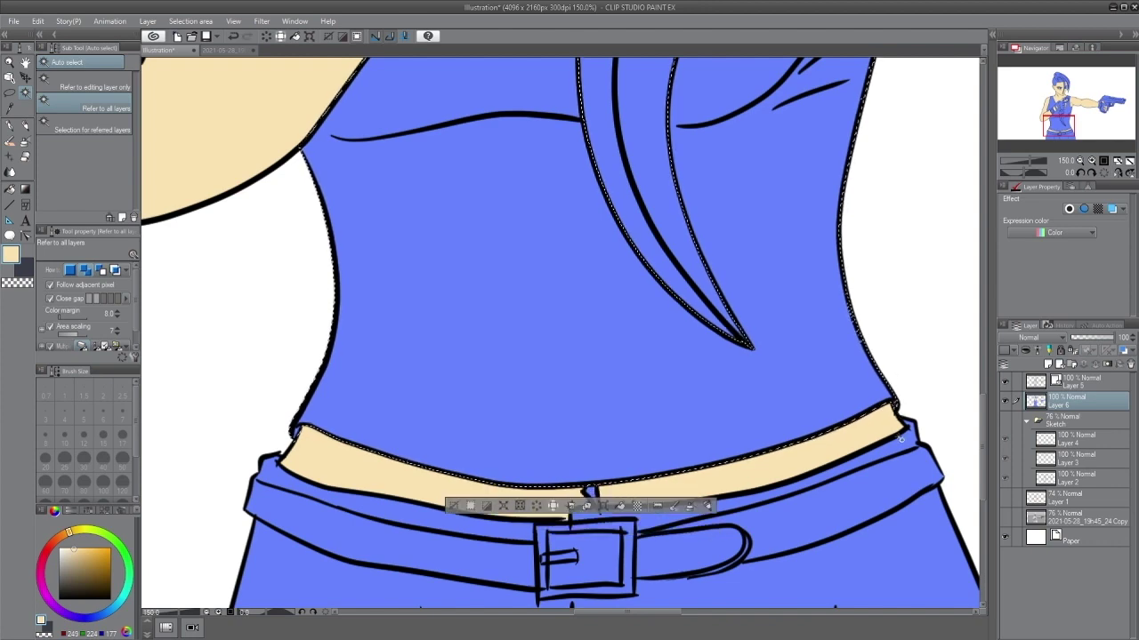
Step: Fill the tank top with green, refill it with a darker green, and deselect
{"action": "left_click", "coordinate": [125, 553]}
{"action": "left_click_drag", "start_coordinate": [99, 575], "coordinate": [97, 566]}
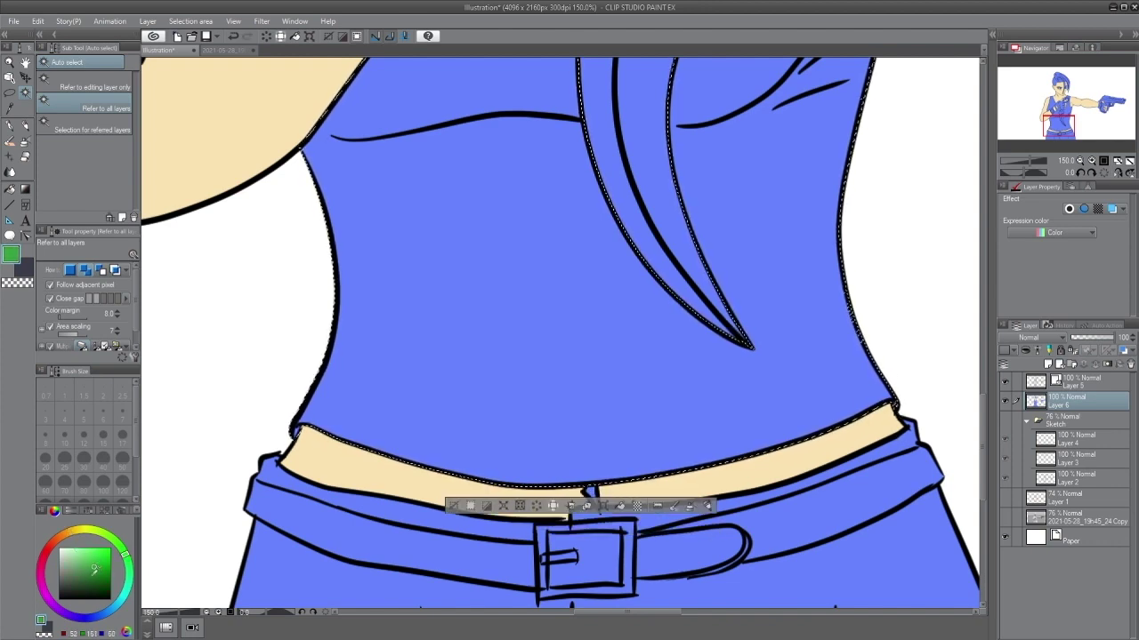
{"action": "left_click", "coordinate": [109, 538]}
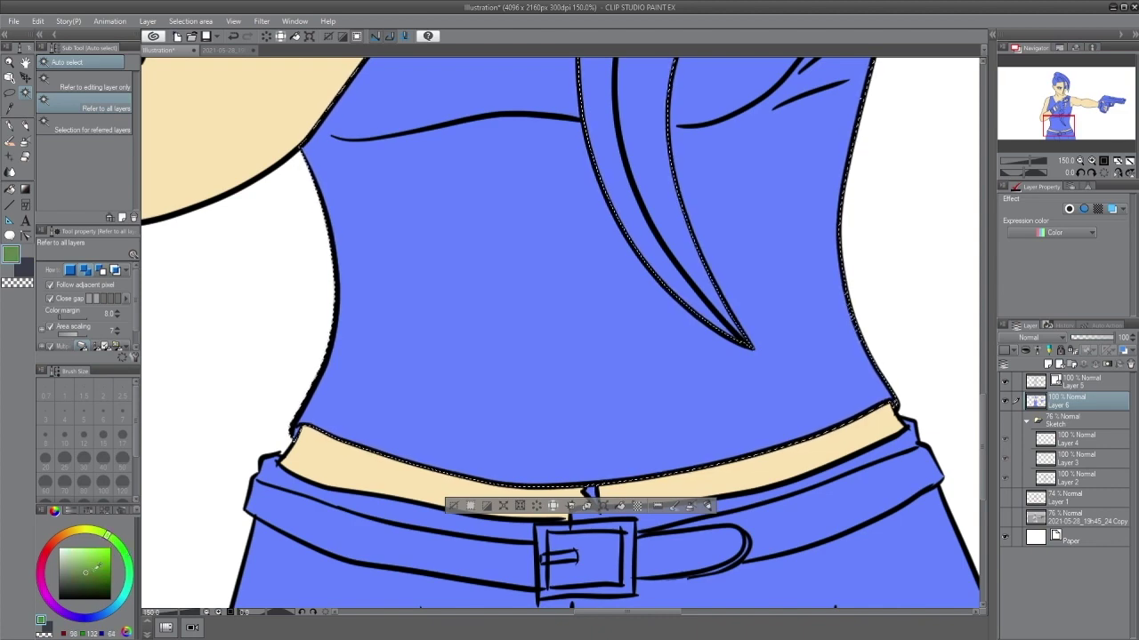
{"action": "left_click", "coordinate": [621, 505]}
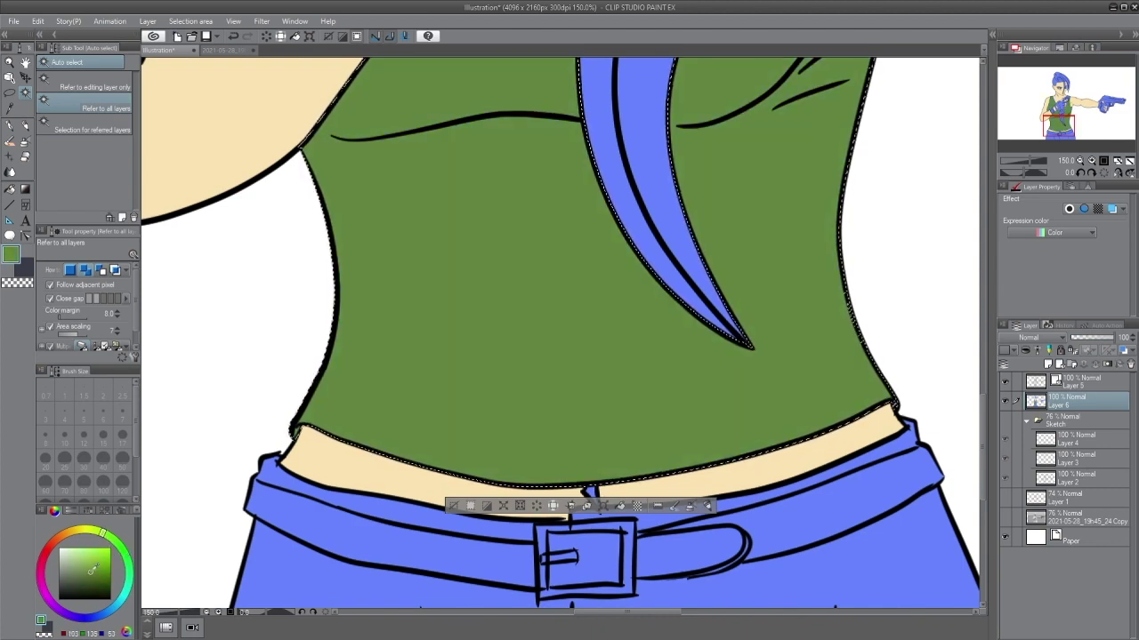
{"action": "left_click", "coordinate": [95, 577]}
{"action": "left_click", "coordinate": [621, 506]}
{"action": "key", "text": "ctrl+d"}
Step: Auto-select the watch strap and the fingerless glove on the raised hand
{"action": "left_click_drag", "start_coordinate": [782, 89], "coordinate": [824, 441]}
{"action": "left_click", "coordinate": [502, 489]}
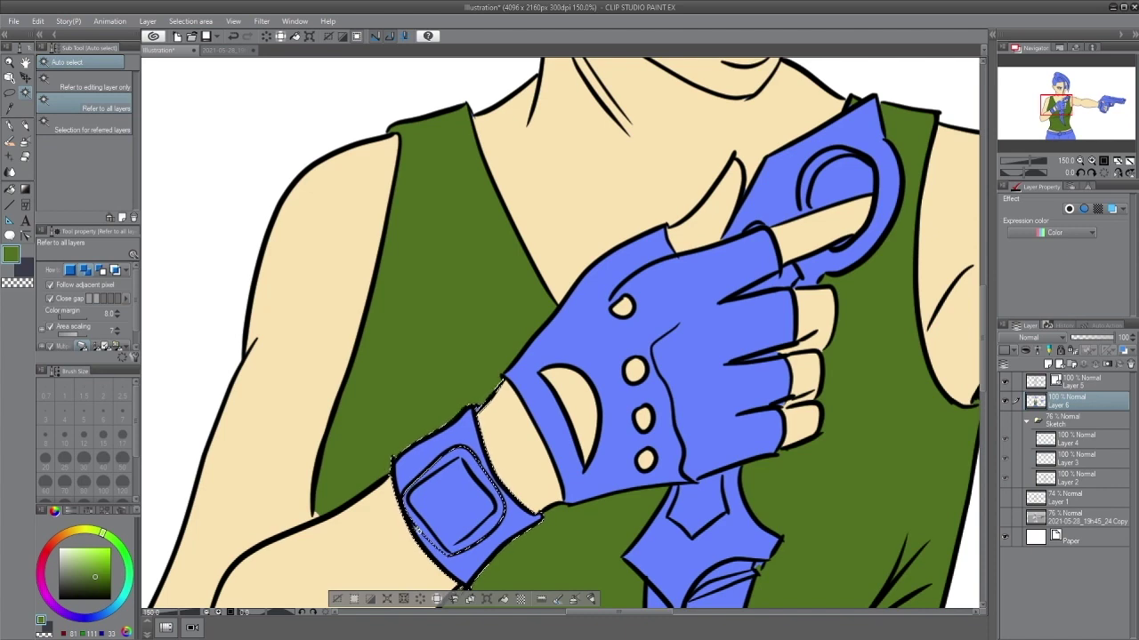
{"action": "left_click", "coordinate": [711, 338], "text": "shift"}
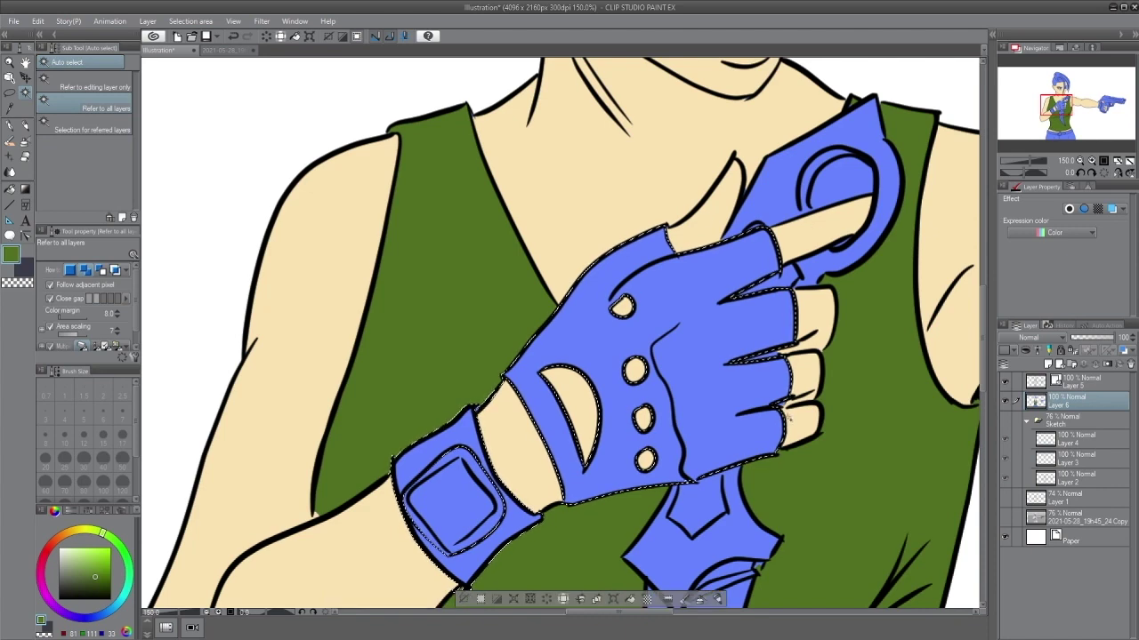
{"action": "left_click_drag", "start_coordinate": [802, 413], "coordinate": [361, 488]}
{"action": "left_click_drag", "start_coordinate": [773, 397], "coordinate": [143, 437]}
{"action": "left_click_drag", "start_coordinate": [890, 512], "coordinate": [727, 492]}
{"action": "scroll", "coordinate": [810, 281], "scroll_direction": "left", "scroll_amount": 10}
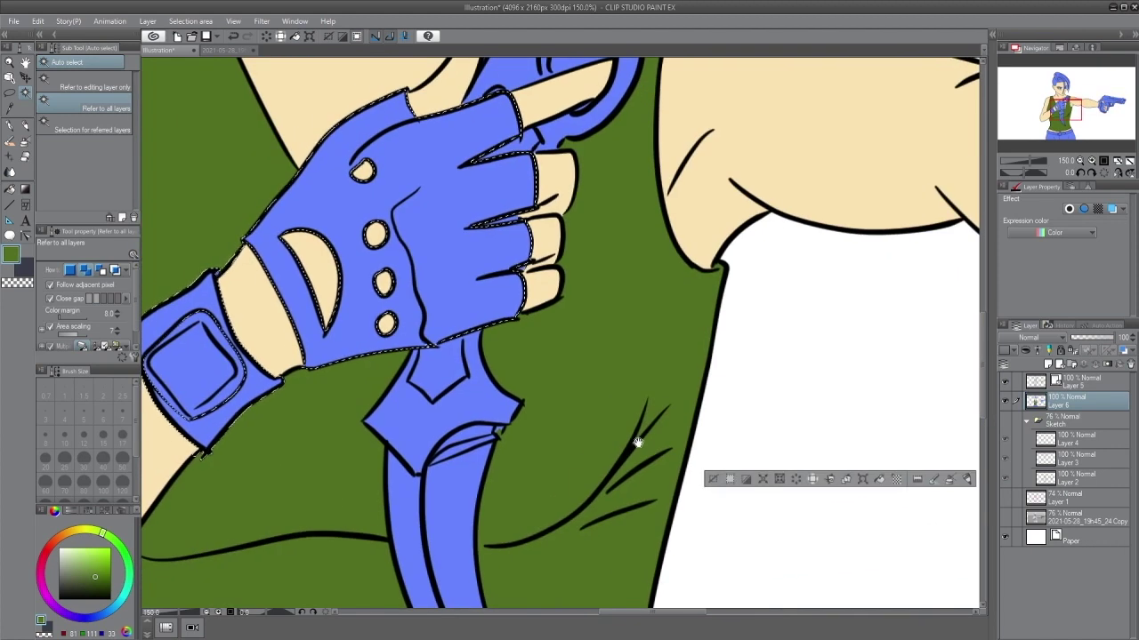
Step: Fill the selected glove and watch strap with a neutral dark grey and deselect
{"action": "left_click", "coordinate": [64, 581]}
{"action": "left_click", "coordinate": [71, 617]}
{"action": "left_click", "coordinate": [61, 584]}
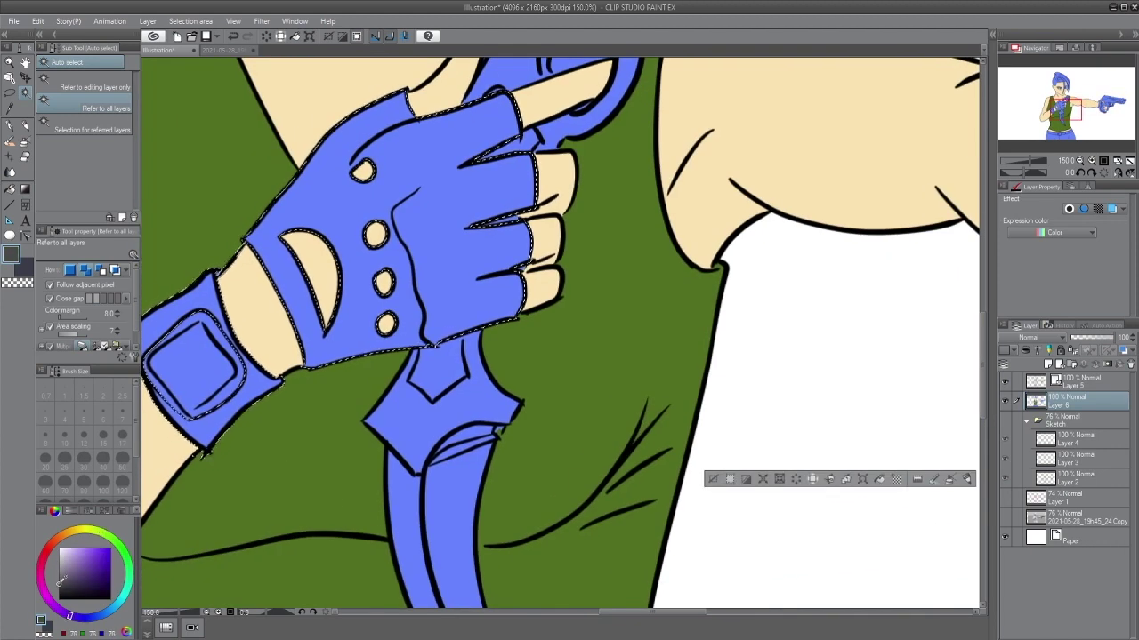
{"action": "left_click", "coordinate": [862, 480]}
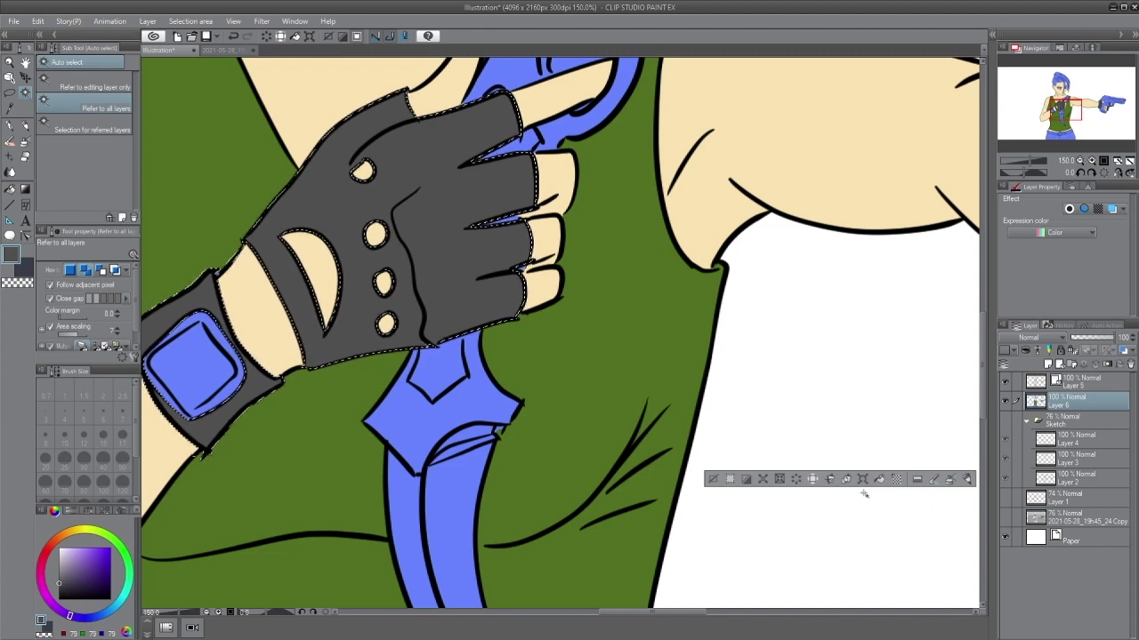
{"action": "key", "text": "ctrl+d"}
{"action": "left_click_drag", "start_coordinate": [605, 284], "coordinate": [549, 516]}
{"action": "left_click_drag", "start_coordinate": [355, 106], "coordinate": [560, 560]}
{"action": "left_click", "coordinate": [368, 244]}
{"action": "left_click_drag", "start_coordinate": [483, 216], "coordinate": [364, 317]}
{"action": "key", "text": "ctrl+d"}
Step: Erase the piece of hairline crossing the hanging hair strand on the line art layer with the Hard eraser
{"action": "left_click", "coordinate": [1098, 384]}
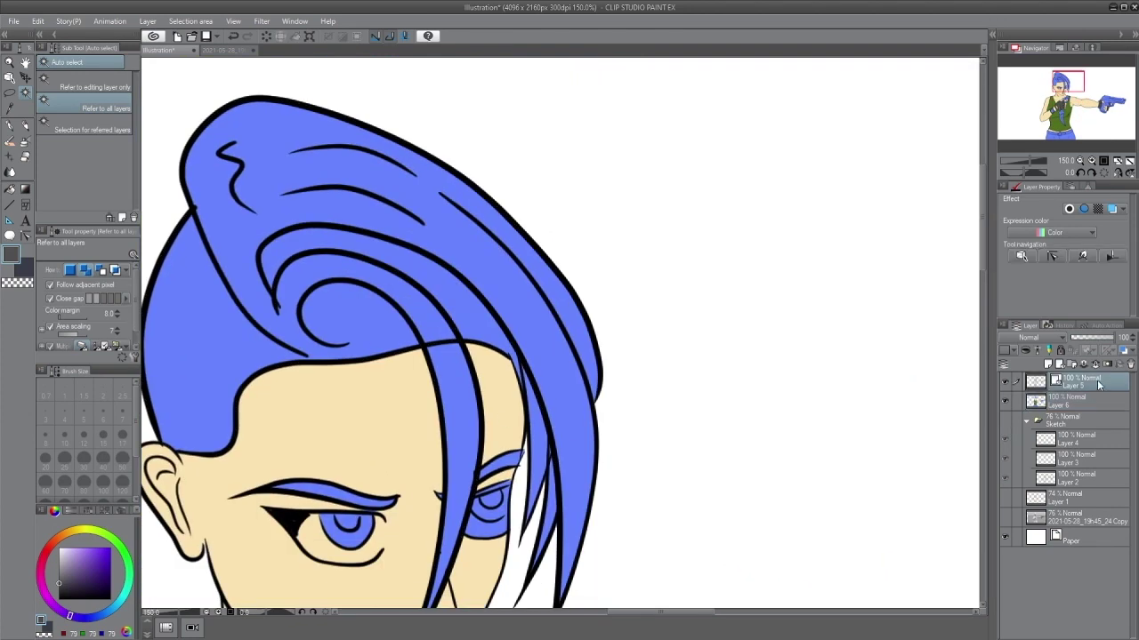
{"action": "key", "text": "e"}
{"action": "left_click_drag", "start_coordinate": [430, 345], "coordinate": [434, 354]}
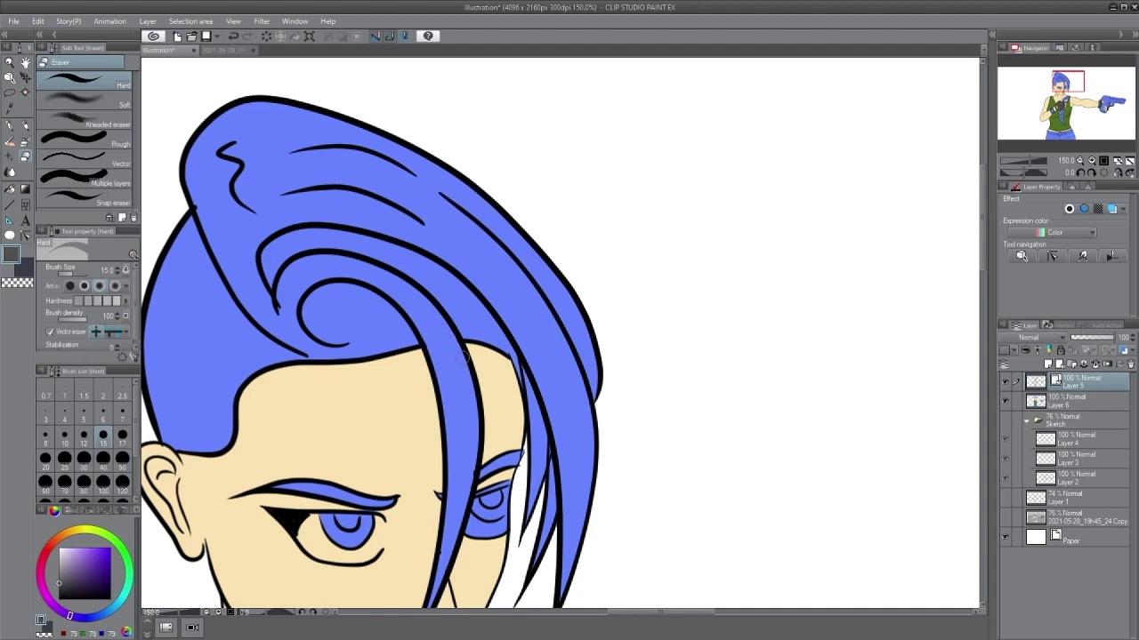
{"action": "scroll", "coordinate": [564, 321], "scroll_direction": "down", "scroll_amount": 3}
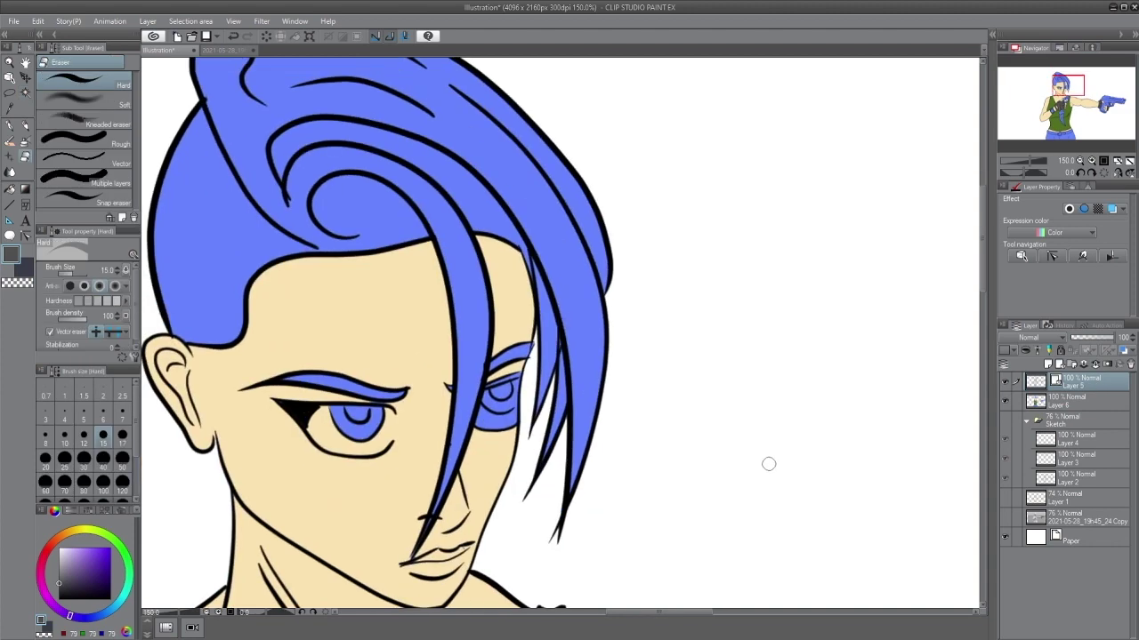
Step: Auto-select the hair, its hanging strands and the eyebrows with the flat-colour layer, Layer 6, active
{"action": "left_click", "coordinate": [1091, 401]}
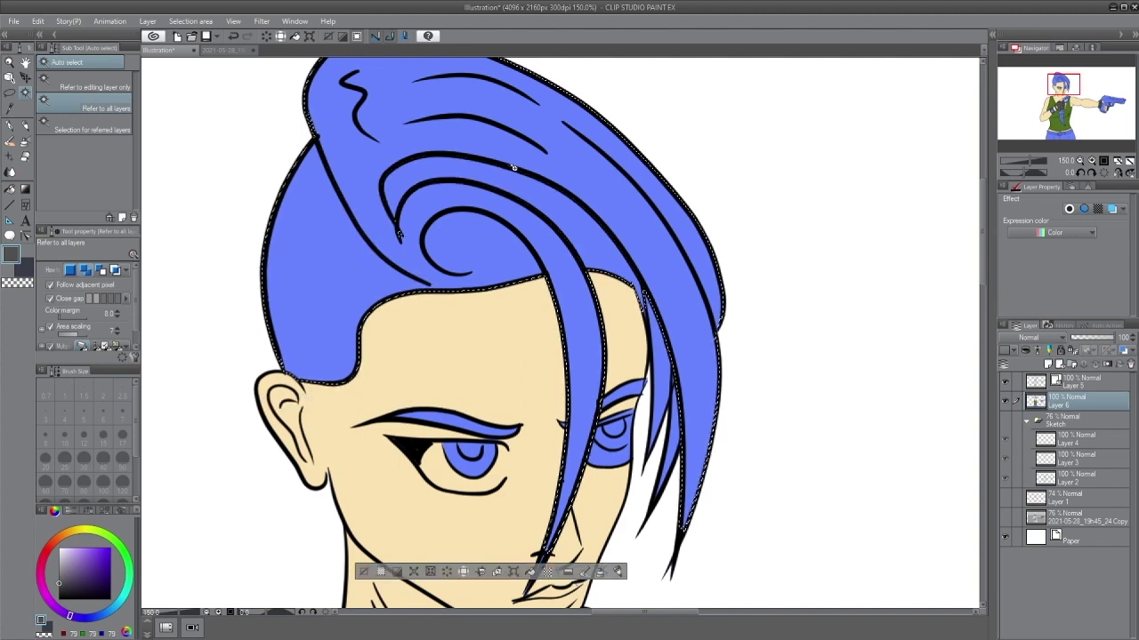
{"action": "left_click", "coordinate": [684, 381], "text": "shift"}
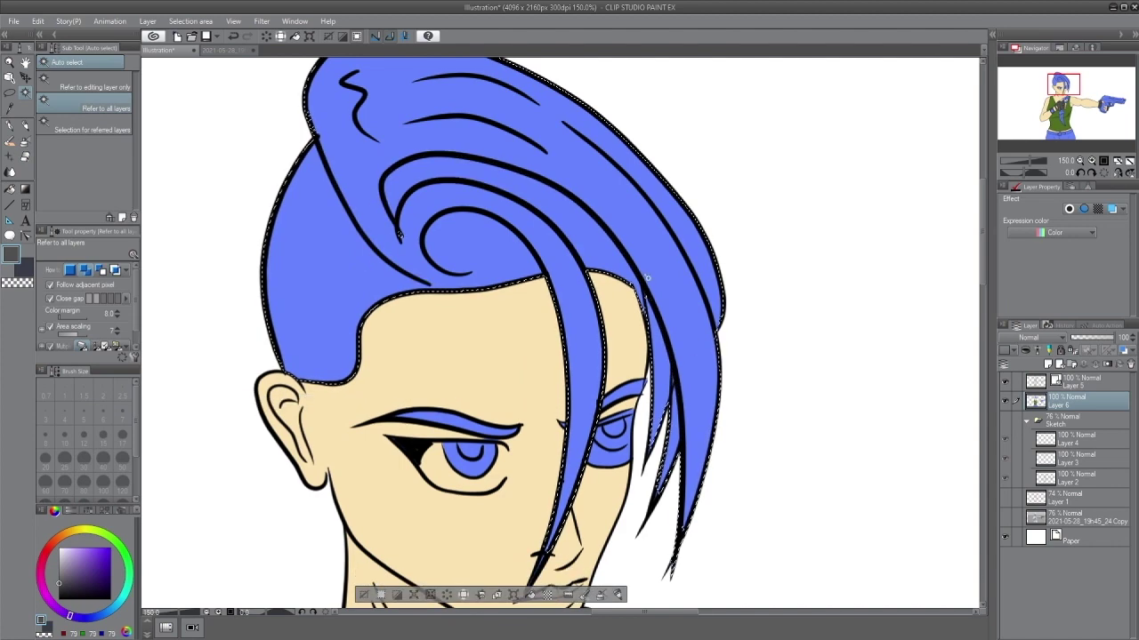
{"action": "left_click", "coordinate": [656, 497], "text": "shift"}
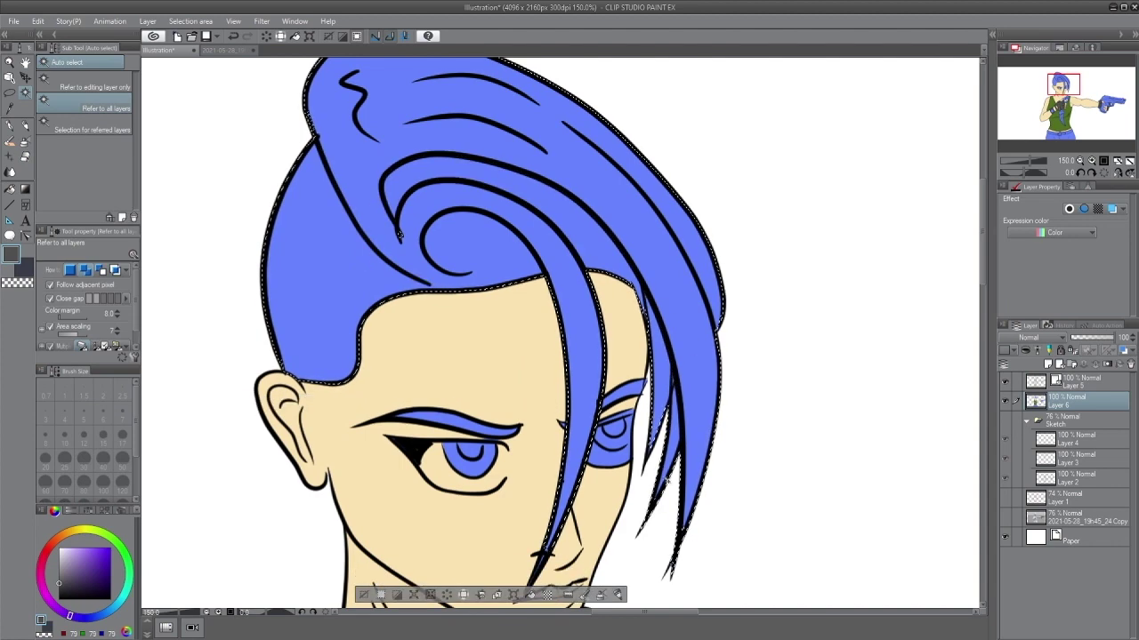
{"action": "left_click", "coordinate": [648, 449], "text": "shift"}
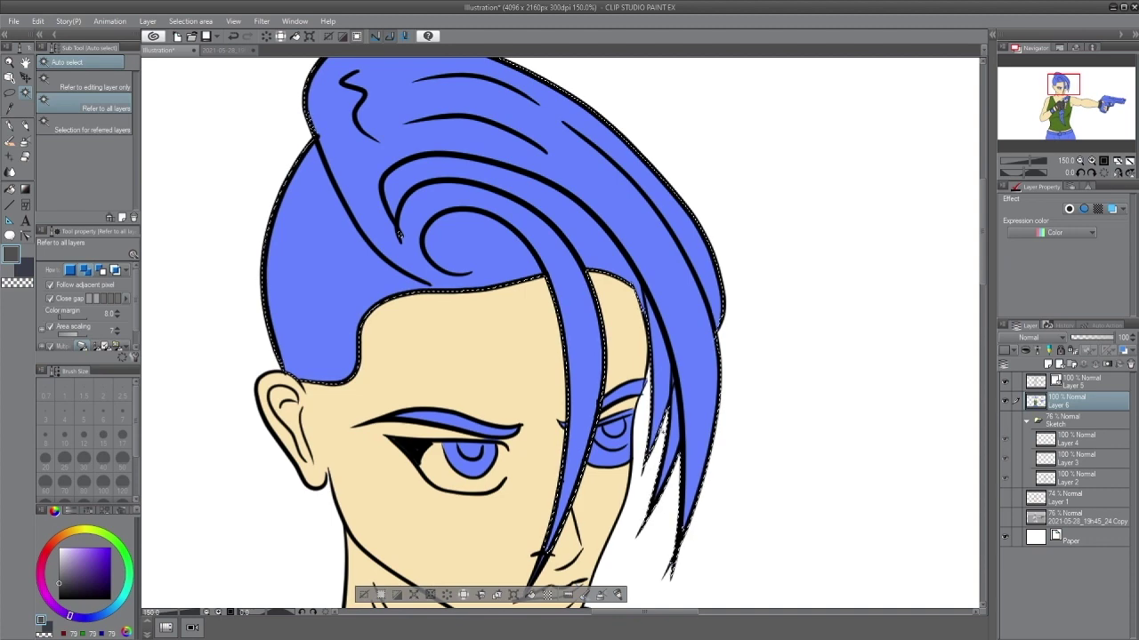
{"action": "left_click_drag", "start_coordinate": [537, 575], "coordinate": [566, 459]}
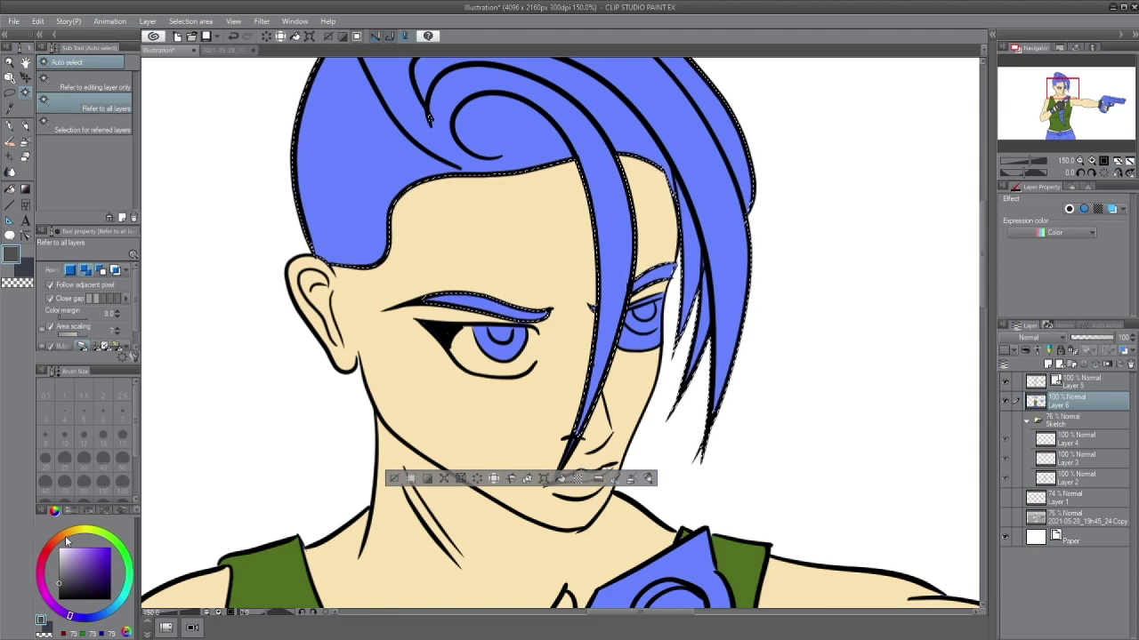
Step: Fill the selected hair and eyebrows with a greyish brown and deselect
{"action": "left_click", "coordinate": [70, 534]}
{"action": "left_click_drag", "start_coordinate": [73, 532], "coordinate": [65, 535]}
{"action": "left_click", "coordinate": [76, 582]}
{"action": "left_click", "coordinate": [560, 479]}
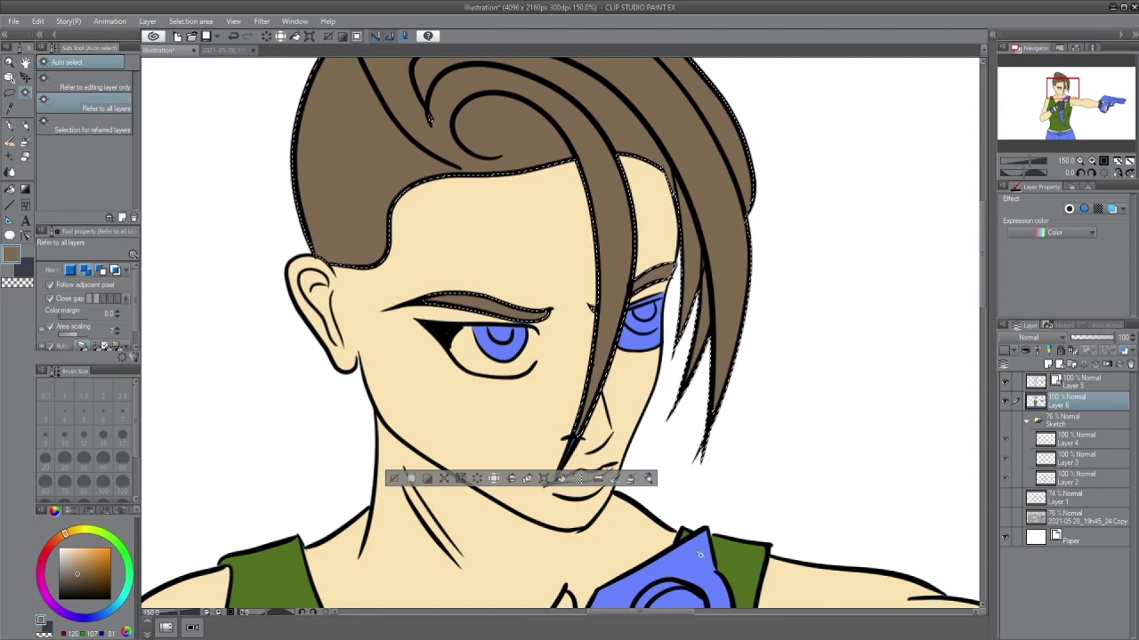
{"action": "left_click", "coordinate": [394, 479]}
{"action": "left_click", "coordinate": [663, 297]}
{"action": "left_click", "coordinate": [634, 304]}
{"action": "key", "text": "ctrl+z"}
{"action": "scroll", "coordinate": [648, 307], "scroll_direction": "up", "scroll_amount": 3}
{"action": "left_click", "coordinate": [607, 308]}
{"action": "left_click", "coordinate": [597, 307]}
{"action": "key", "text": "ctrl+z"}
{"action": "right_click", "coordinate": [692, 153]}
{"action": "left_click", "coordinate": [678, 332]}
{"action": "left_click", "coordinate": [514, 332]}
{"action": "left_click_drag", "start_coordinate": [399, 493], "coordinate": [543, 489]}
{"action": "left_click", "coordinate": [797, 406]}
{"action": "key", "text": "ctrl+z"}
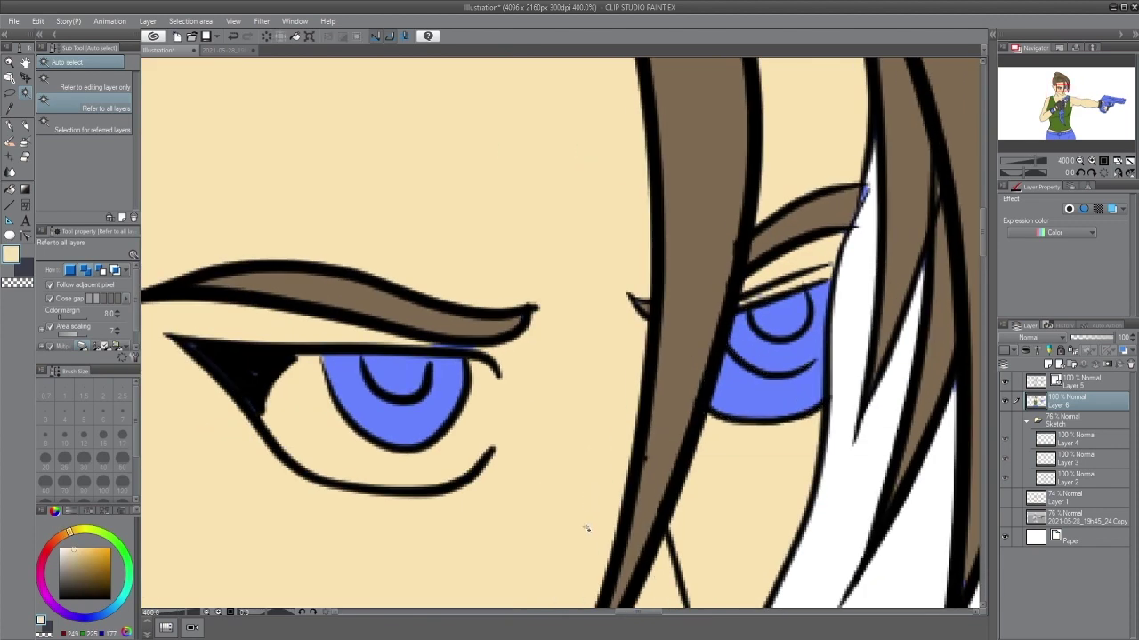
Step: Close the gap at the inner corner of the fully visible eye on Layer 5 with a thin black Turnip pen line
{"action": "left_click", "coordinate": [1082, 386]}
{"action": "left_click", "coordinate": [8, 125]}
{"action": "left_click", "coordinate": [61, 597]}
{"action": "key", "text": "bracketleft"}
{"action": "key", "text": "bracketleft"}
{"action": "key", "text": "bracketleft"}
{"action": "key", "text": "bracketleft"}
{"action": "key", "text": "bracketleft"}
{"action": "key", "text": "bracketright"}
{"action": "left_click_drag", "start_coordinate": [497, 375], "coordinate": [492, 450]}
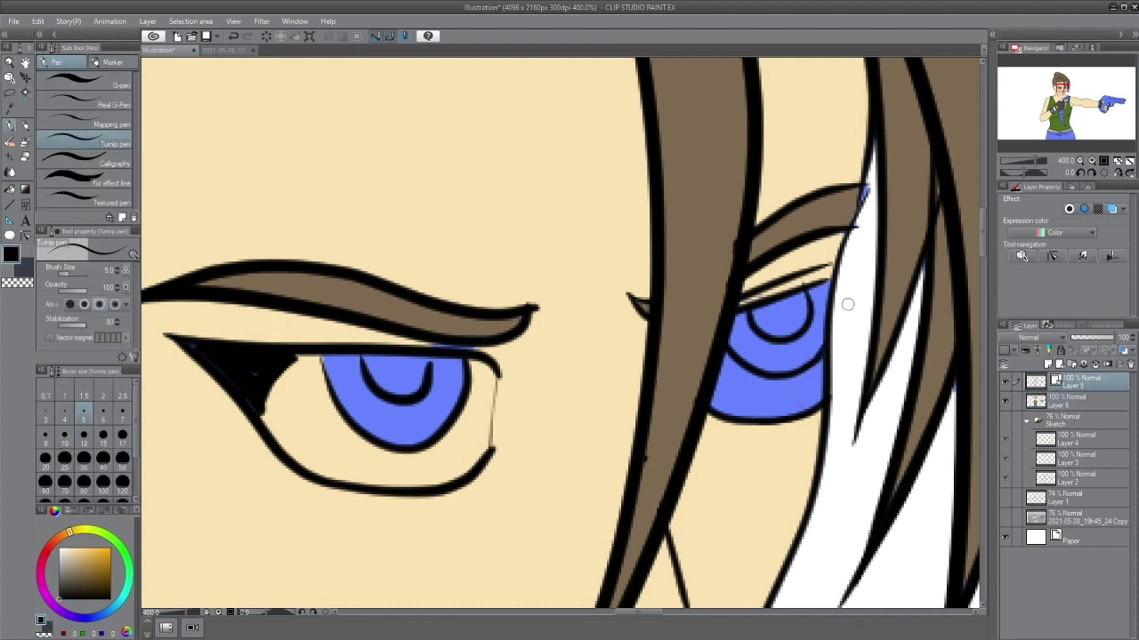
Step: Paint skin colour over the stray blue above the fully visible eye and erase the blue at the far eyebrow's tip on Layer 6
{"action": "right_click", "coordinate": [626, 316]}
{"action": "left_click", "coordinate": [1074, 405]}
{"action": "left_click_drag", "start_coordinate": [427, 345], "coordinate": [477, 346]}
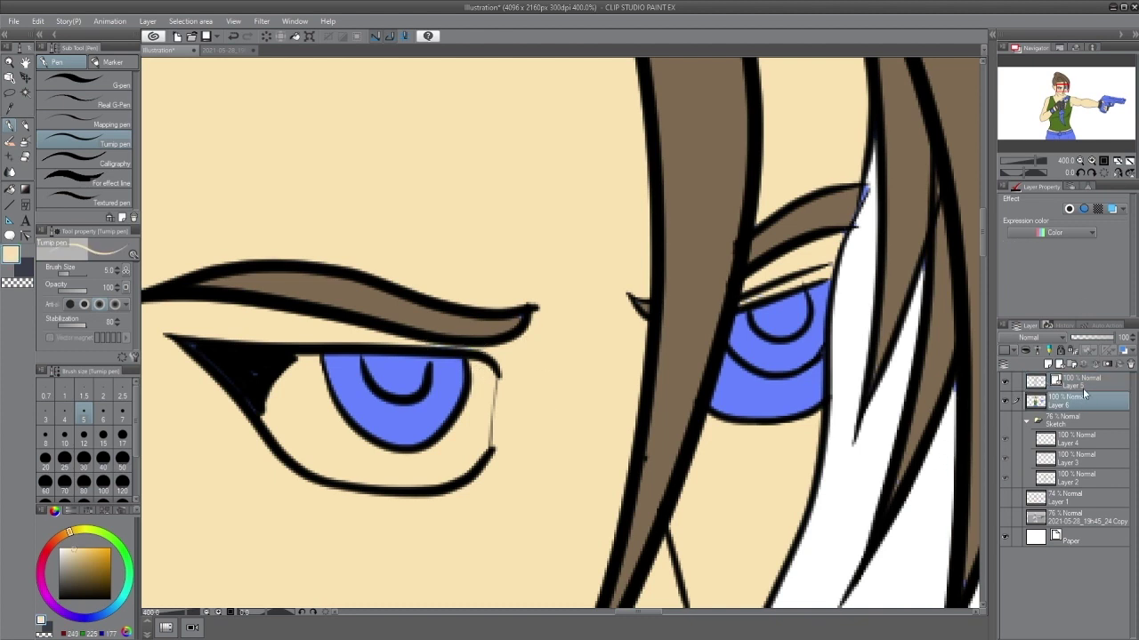
{"action": "left_click", "coordinate": [1077, 383]}
{"action": "key", "text": "e"}
{"action": "key", "text": "alt+bracketleft"}
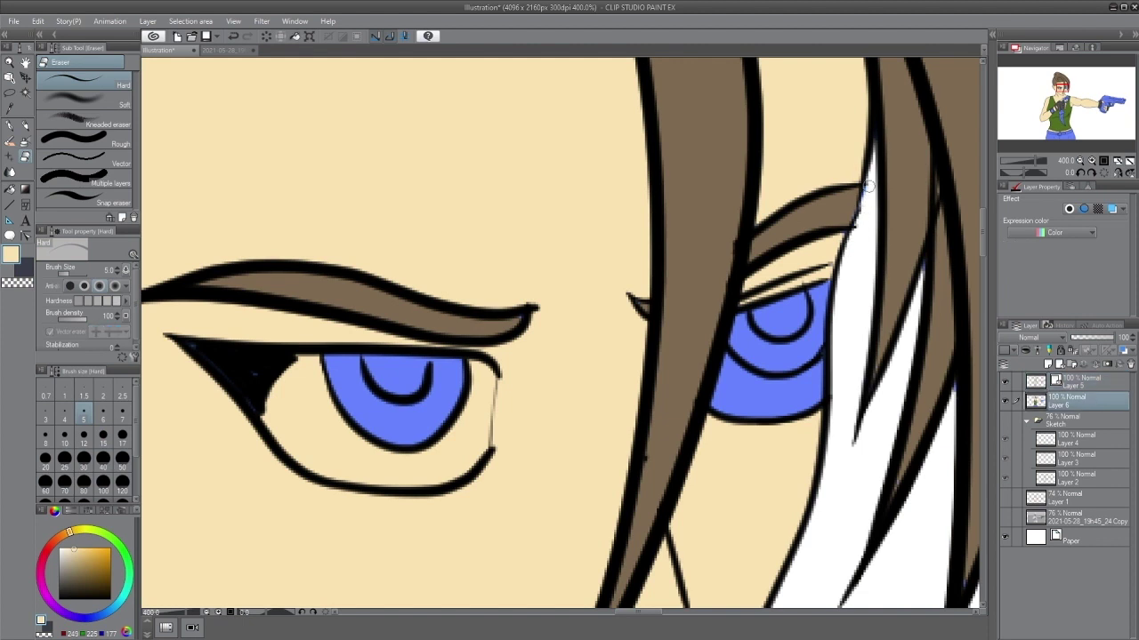
{"action": "left_click", "coordinate": [1082, 384]}
{"action": "left_click", "coordinate": [1087, 399]}
Step: Auto-select the whites of both eyes on Layer 6, fill them with white and deselect
{"action": "key", "text": "w"}
{"action": "left_click", "coordinate": [313, 435]}
{"action": "left_click", "coordinate": [61, 547]}
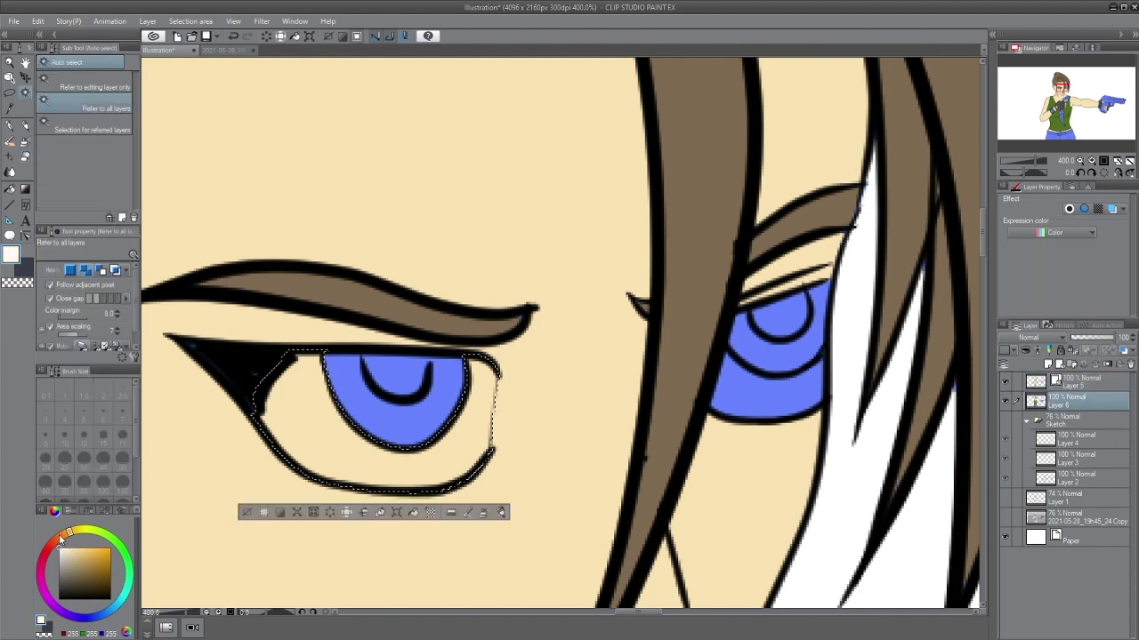
{"action": "left_click", "coordinate": [770, 397], "text": "shift"}
{"action": "left_click", "coordinate": [573, 513]}
{"action": "key", "text": "ctrl+d"}
Step: Erase the thin closing line at the inner eye corner on Layer 5 and fill the gaps in the outer lash corner with black
{"action": "key", "text": "alt+bracketright"}
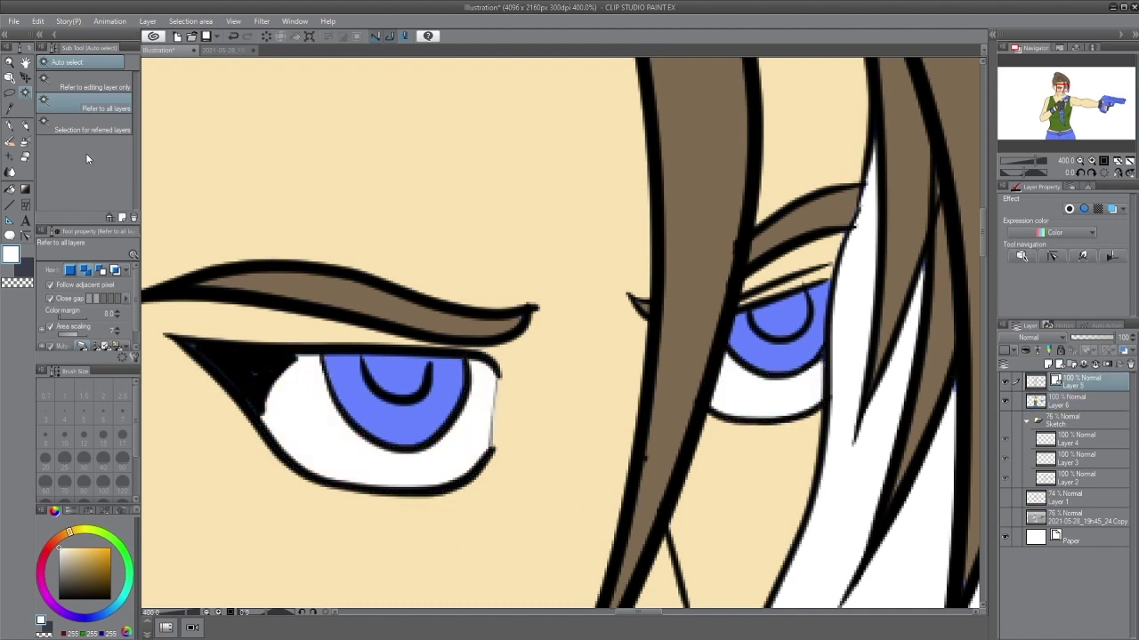
{"action": "key", "text": "e"}
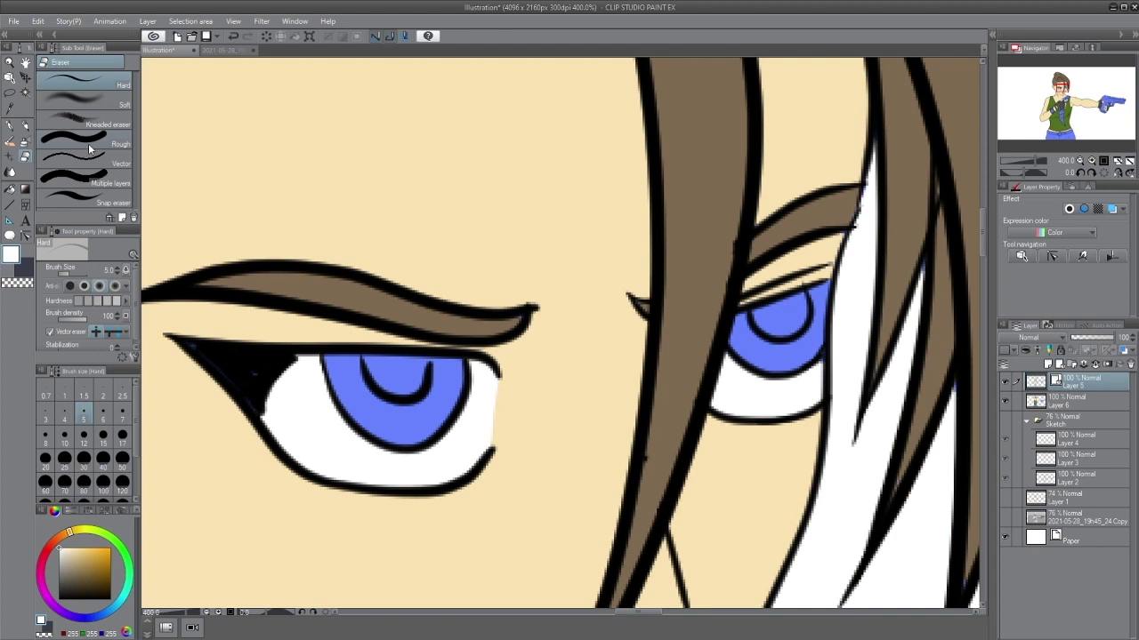
{"action": "key", "text": "p"}
{"action": "left_click", "coordinate": [59, 601]}
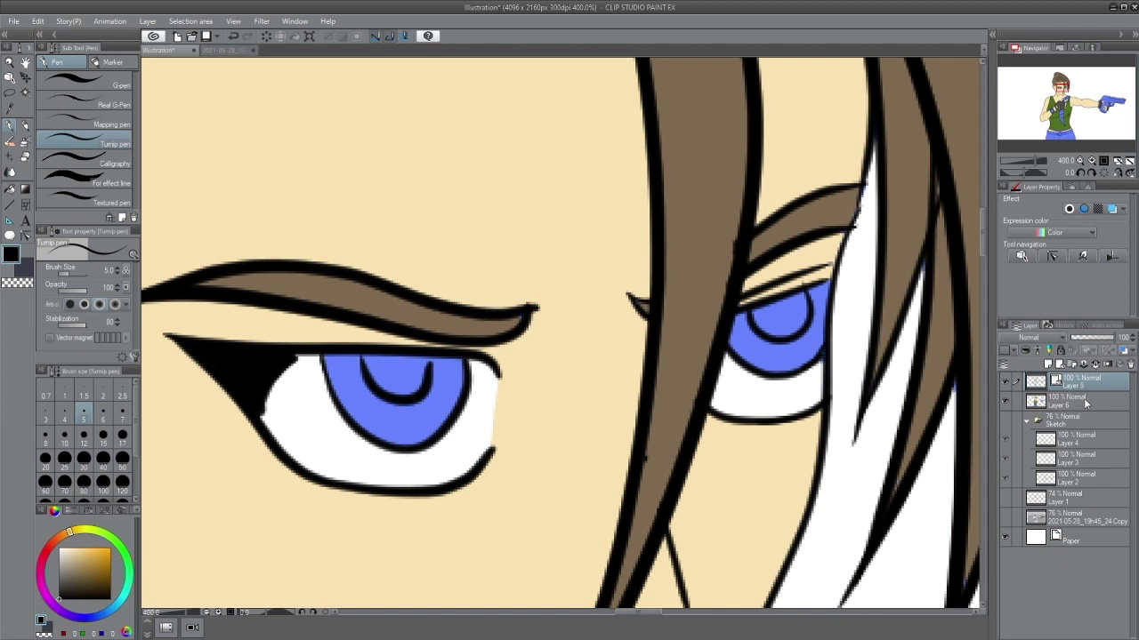
Step: Auto-select both irises on Layer 6, fill them with cyan blue and deselect
{"action": "left_click", "coordinate": [1084, 403]}
{"action": "key", "text": "w"}
{"action": "left_click", "coordinate": [400, 422]}
{"action": "left_click", "coordinate": [778, 360], "text": "shift"}
{"action": "left_click", "coordinate": [116, 606]}
{"action": "left_click", "coordinate": [101, 558]}
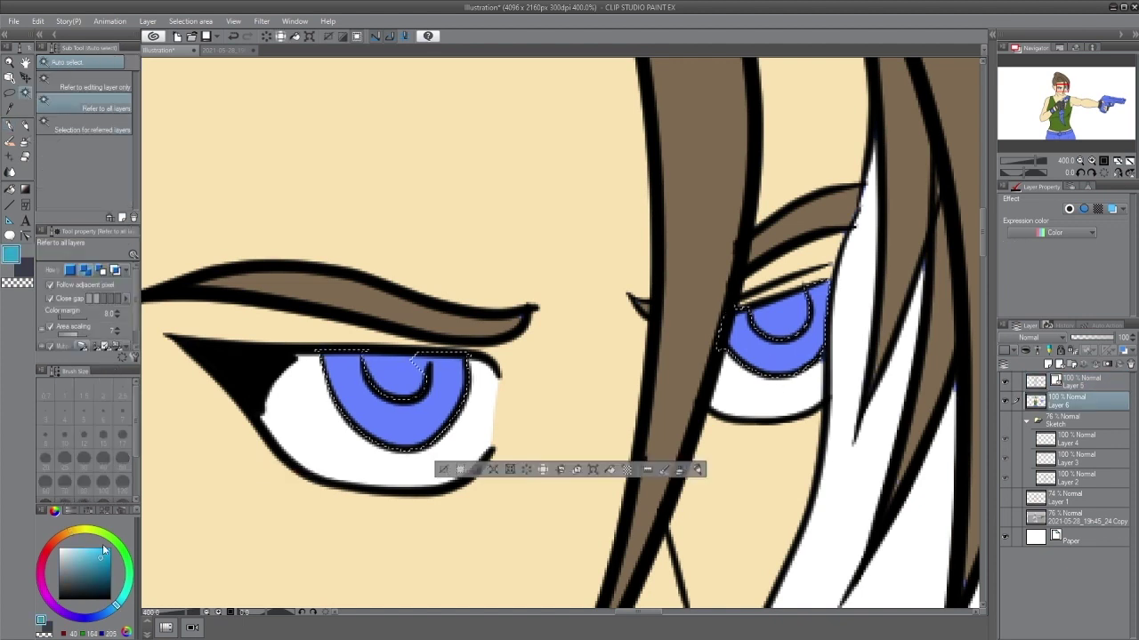
{"action": "left_click", "coordinate": [610, 472]}
{"action": "key", "text": "ctrl+d"}
Step: Auto-select both pupils, fill them with a near-black grey and deselect
{"action": "left_click", "coordinate": [416, 390]}
{"action": "left_click", "coordinate": [785, 318], "text": "shift"}
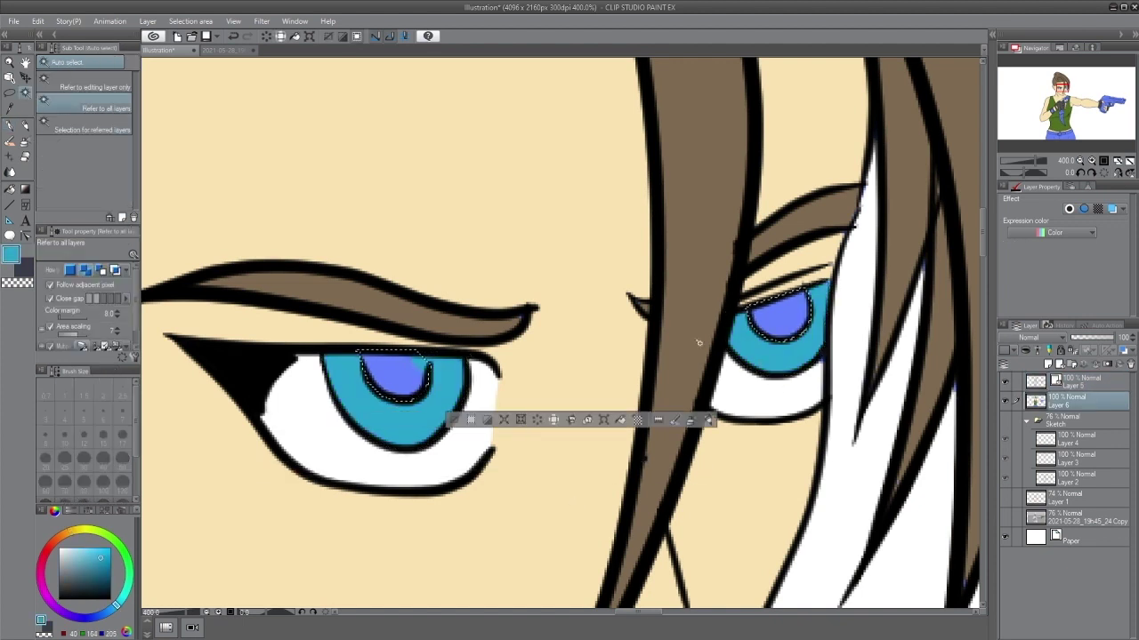
{"action": "left_click", "coordinate": [60, 590]}
{"action": "left_click", "coordinate": [620, 419]}
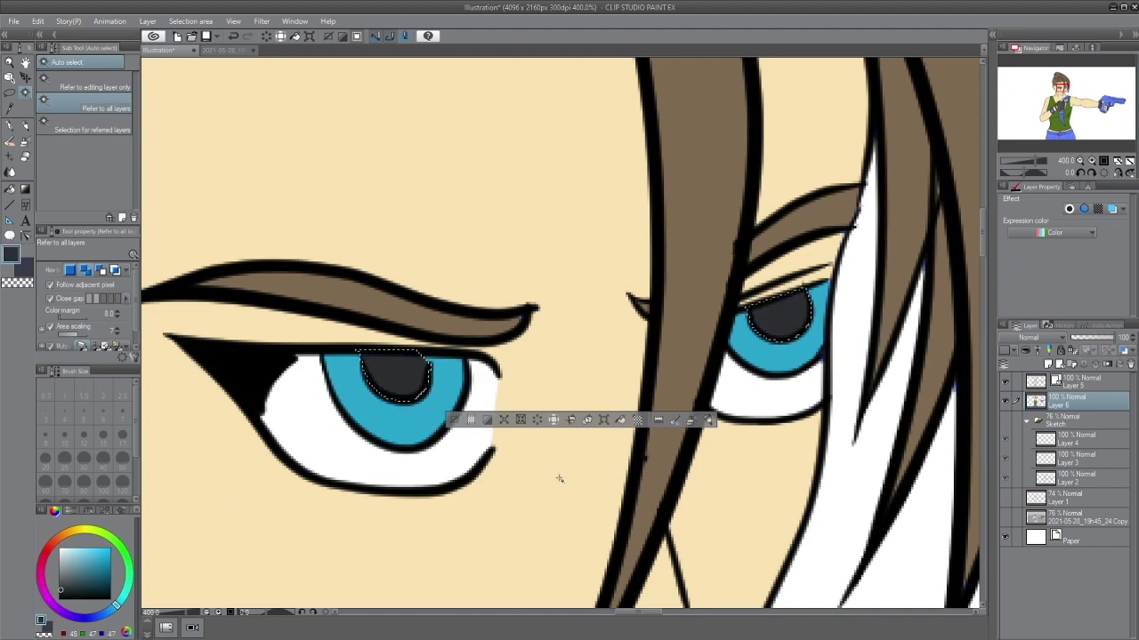
{"action": "left_click", "coordinate": [454, 419]}
{"action": "scroll", "coordinate": [504, 469], "scroll_direction": "down", "scroll_amount": 5}
{"action": "left_click_drag", "start_coordinate": [712, 596], "coordinate": [725, 302]}
{"action": "left_click_drag", "start_coordinate": [726, 446], "coordinate": [721, 452]}
{"action": "left_click", "coordinate": [569, 294]}
{"action": "key", "text": "ctrl+d"}
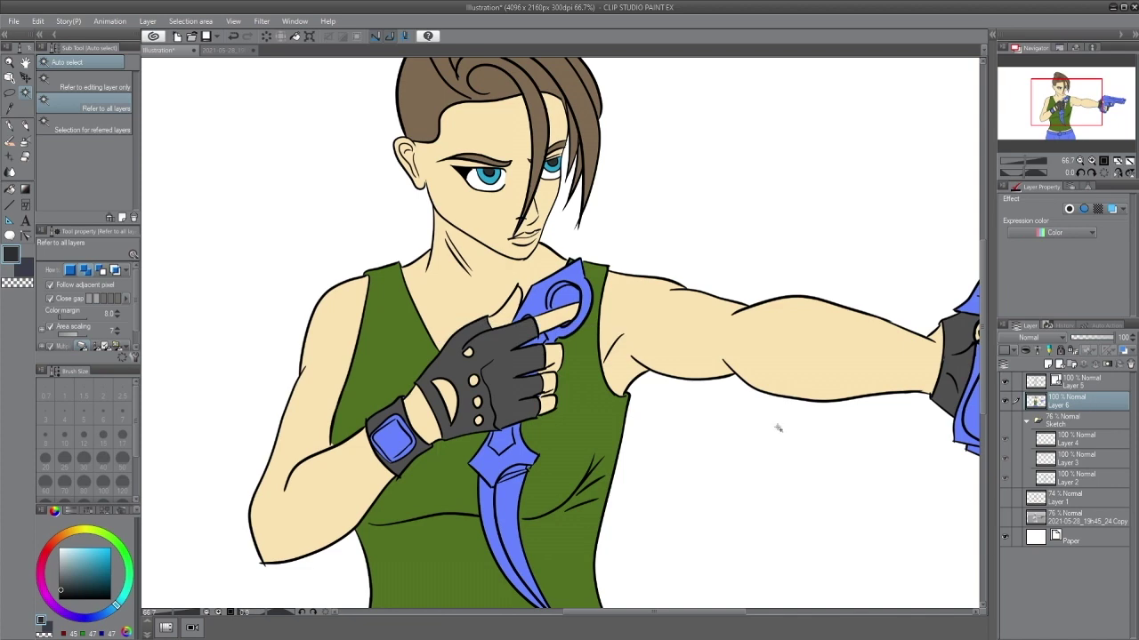
Step: Draw the tank top's neckline edge through the knife's finger ring on Layer 5 with the black Turnip pen at size 5
{"action": "scroll", "coordinate": [780, 429], "scroll_direction": "up", "scroll_amount": 1}
{"action": "left_click_drag", "start_coordinate": [508, 377], "coordinate": [589, 517]}
{"action": "left_click", "coordinate": [1085, 382]}
{"action": "left_click", "coordinate": [9, 125]}
{"action": "left_click_drag", "start_coordinate": [62, 592], "coordinate": [44, 620]}
{"action": "left_click", "coordinate": [65, 435]}
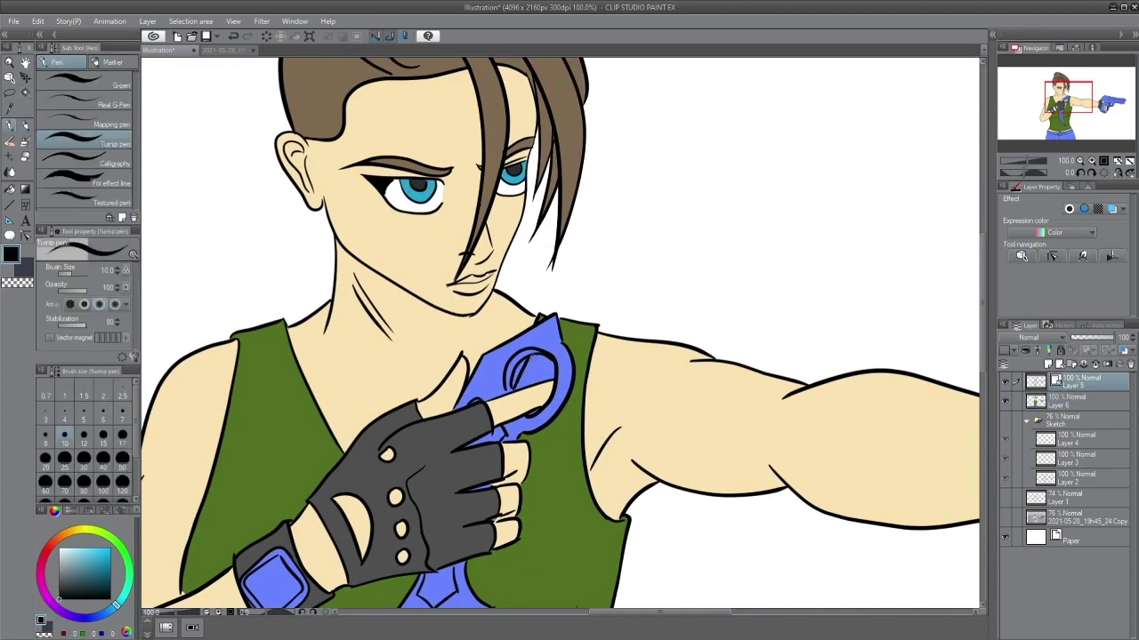
{"action": "scroll", "coordinate": [543, 365], "scroll_direction": "up", "scroll_amount": 2}
{"action": "left_click", "coordinate": [84, 412]}
{"action": "key", "text": "ctrl+z"}
{"action": "left_click_drag", "start_coordinate": [477, 385], "coordinate": [474, 406]}
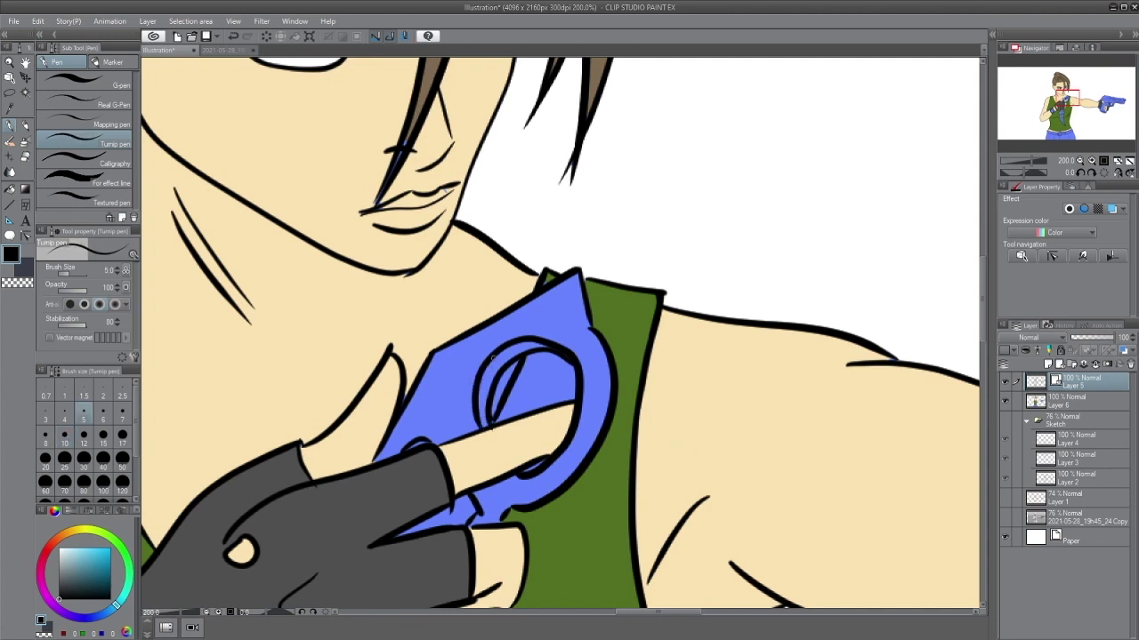
Step: Auto-select the tank top area visible through the knife's ring, fill it with the shirt's green on Layer 6 and deselect
{"action": "key", "text": "w"}
{"action": "left_click", "coordinate": [544, 385]}
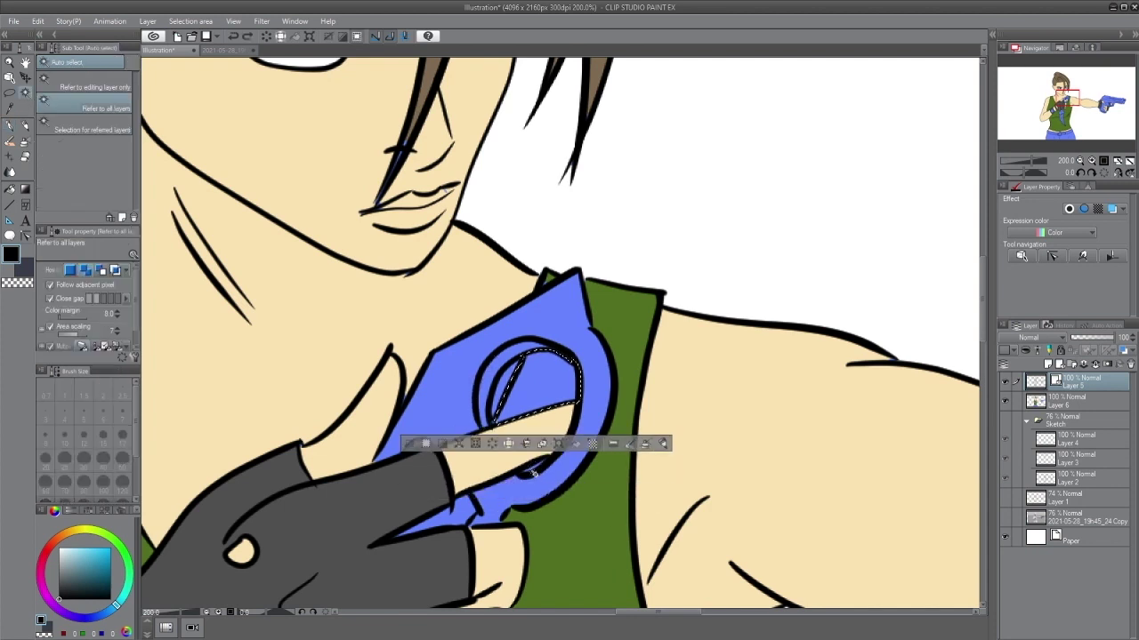
{"action": "key", "text": "ctrl+z"}
{"action": "right_click", "coordinate": [620, 458]}
{"action": "left_click", "coordinate": [1077, 401]}
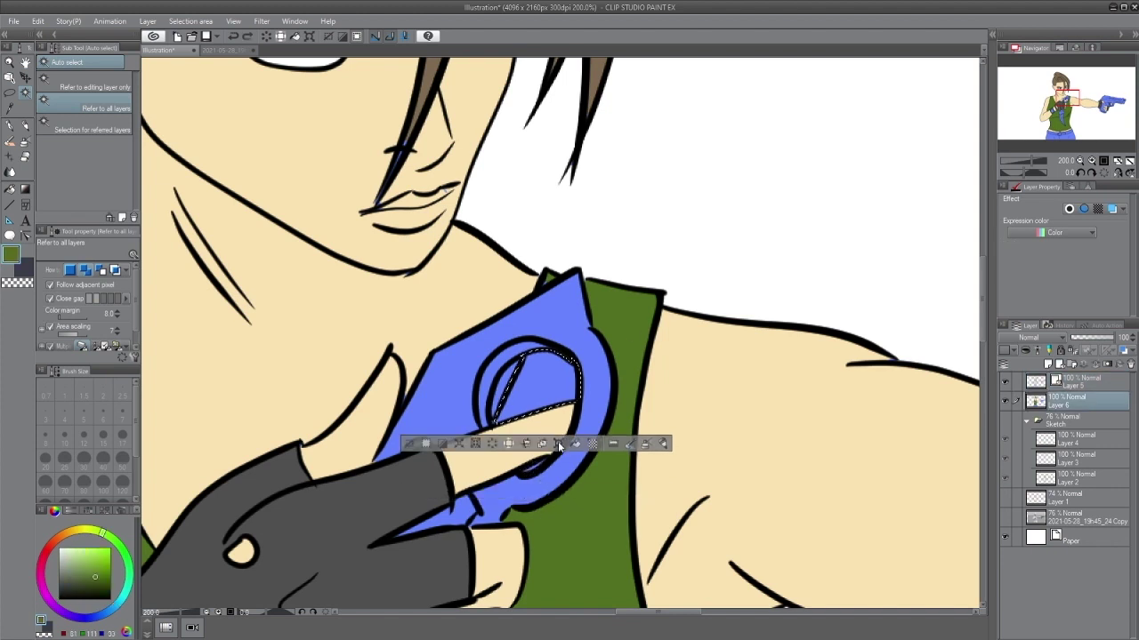
{"action": "left_click", "coordinate": [575, 444]}
{"action": "key", "text": "ctrl+d"}
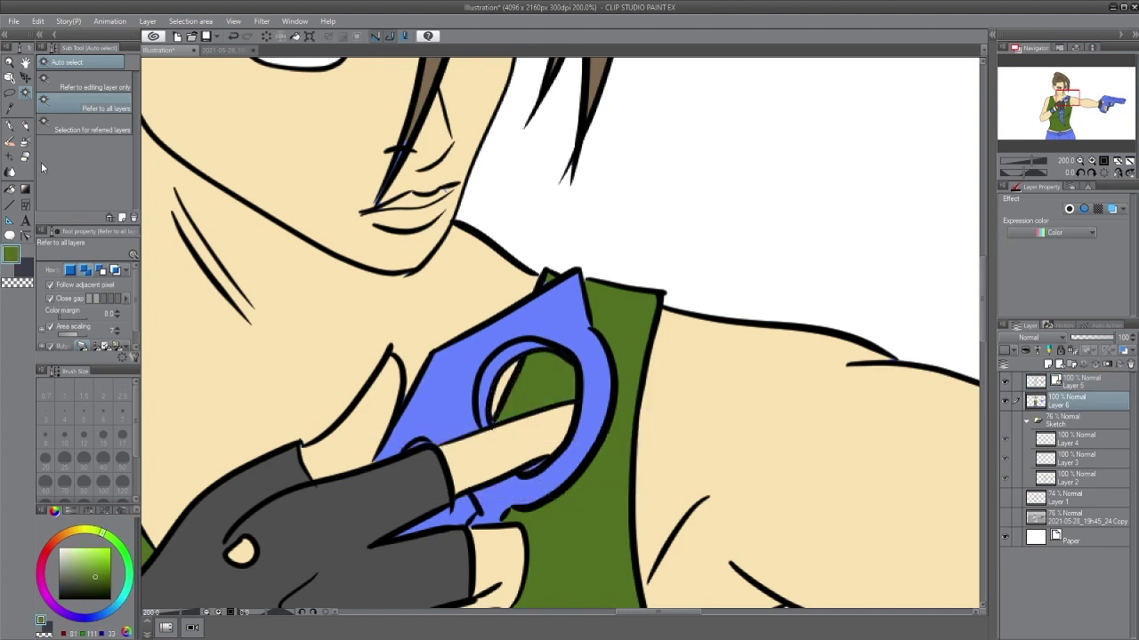
Step: Paint the small blue gap above the belt buckle black with the Turnip pen, and ready the Hard eraser on Layer 5
{"action": "key", "text": "p"}
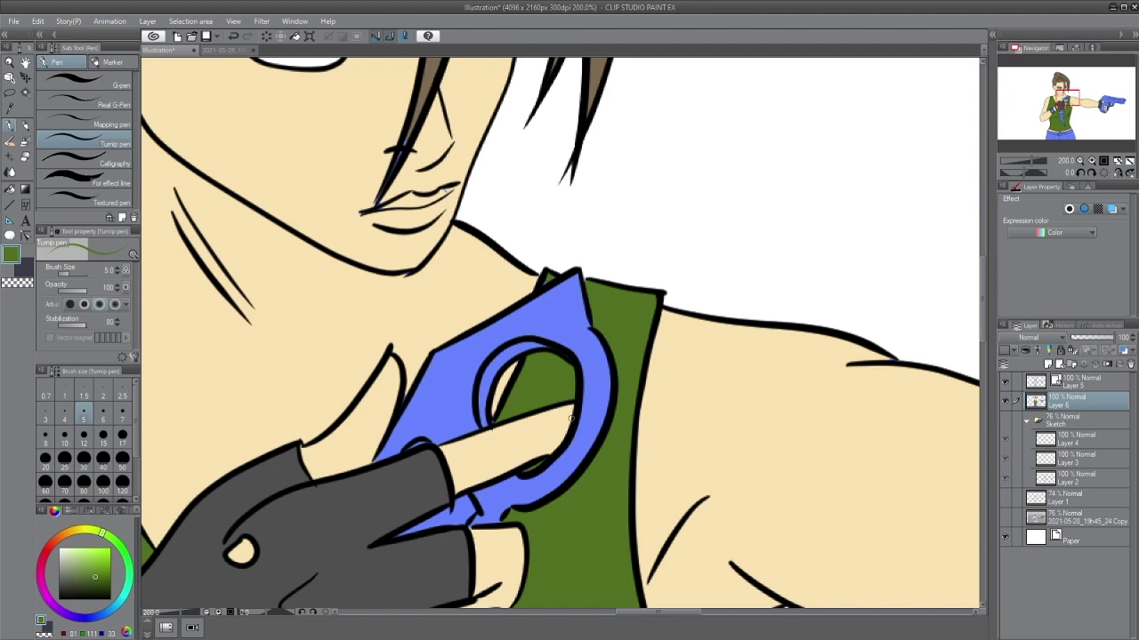
{"action": "scroll", "coordinate": [725, 381], "scroll_direction": "down", "scroll_amount": 6}
{"action": "left_click_drag", "start_coordinate": [826, 486], "coordinate": [720, 397]}
{"action": "scroll", "coordinate": [623, 467], "scroll_direction": "up", "scroll_amount": 6}
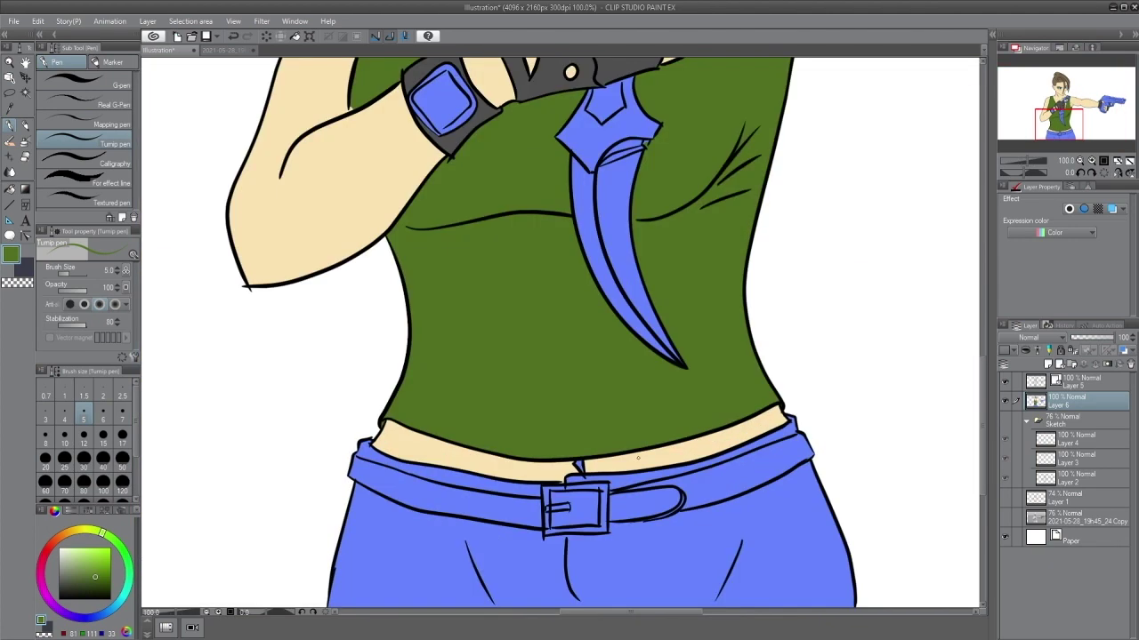
{"action": "left_click", "coordinate": [56, 601]}
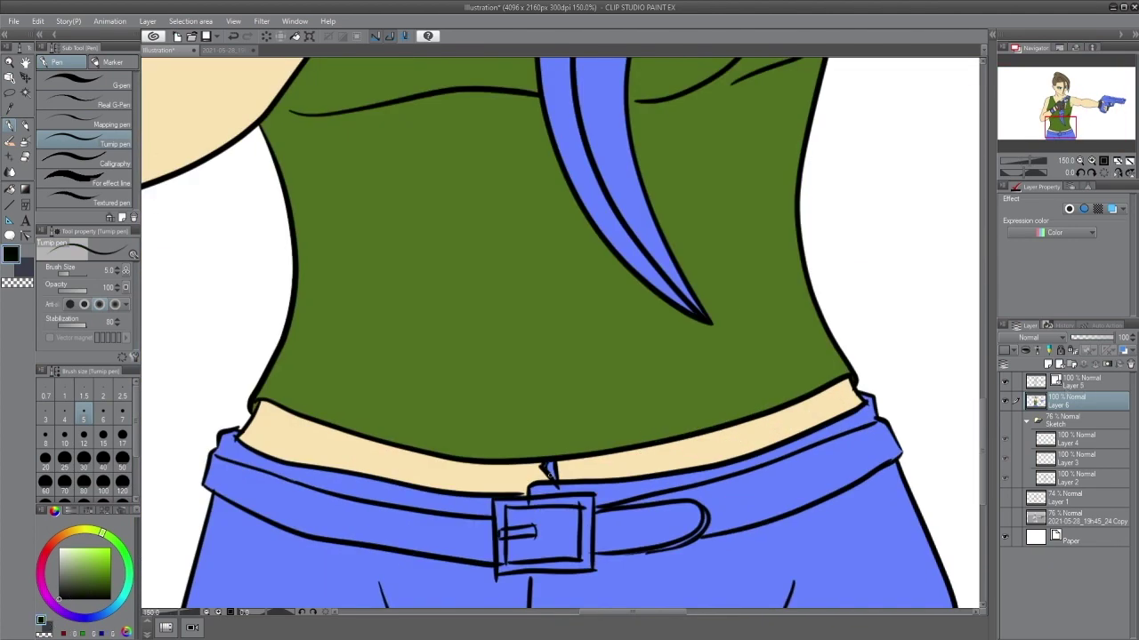
{"action": "key", "text": "e"}
{"action": "left_click", "coordinate": [1085, 382]}
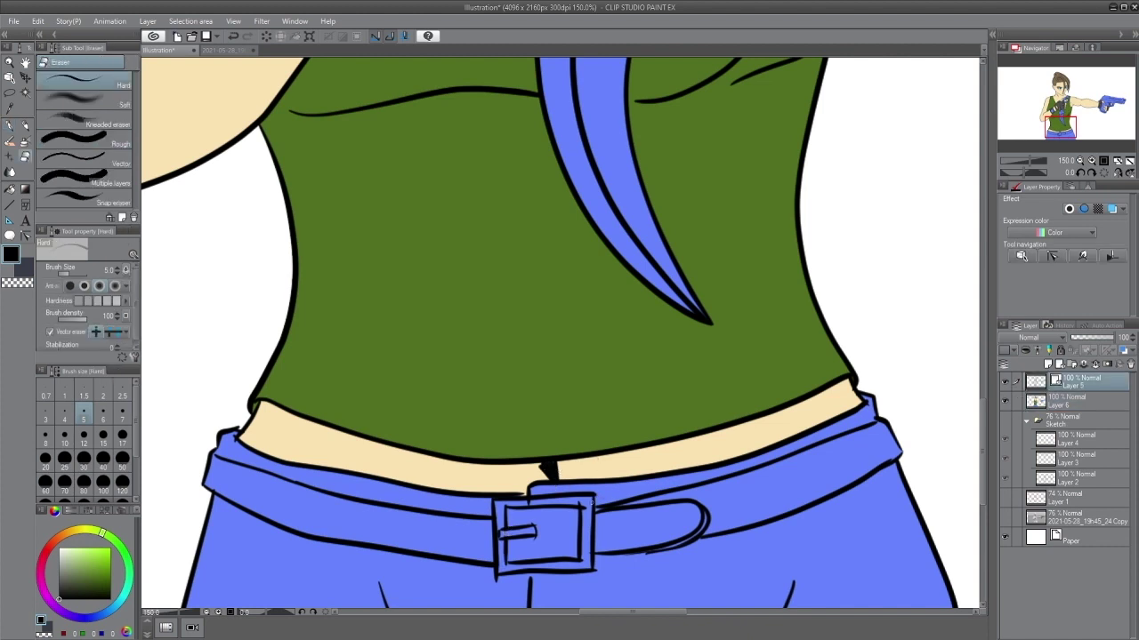
Step: Auto-select the trousers and waistband on Layer 6, fill them with a deep violet-blue and deselect
{"action": "left_click_drag", "start_coordinate": [771, 482], "coordinate": [816, 339]}
{"action": "left_click", "coordinate": [269, 317]}
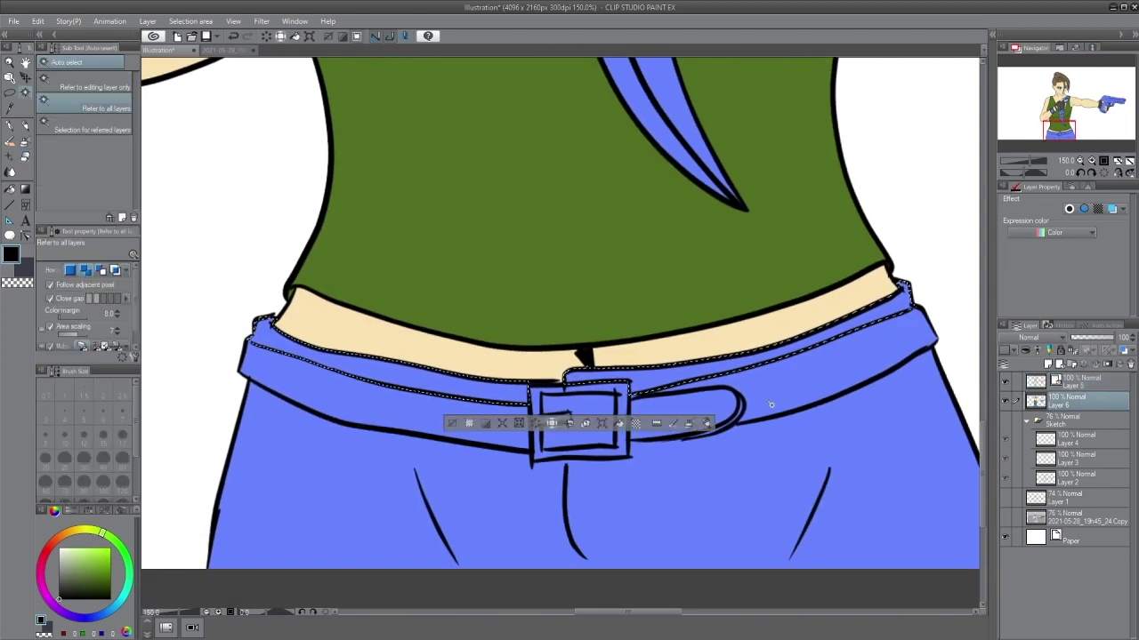
{"action": "left_click", "coordinate": [90, 620]}
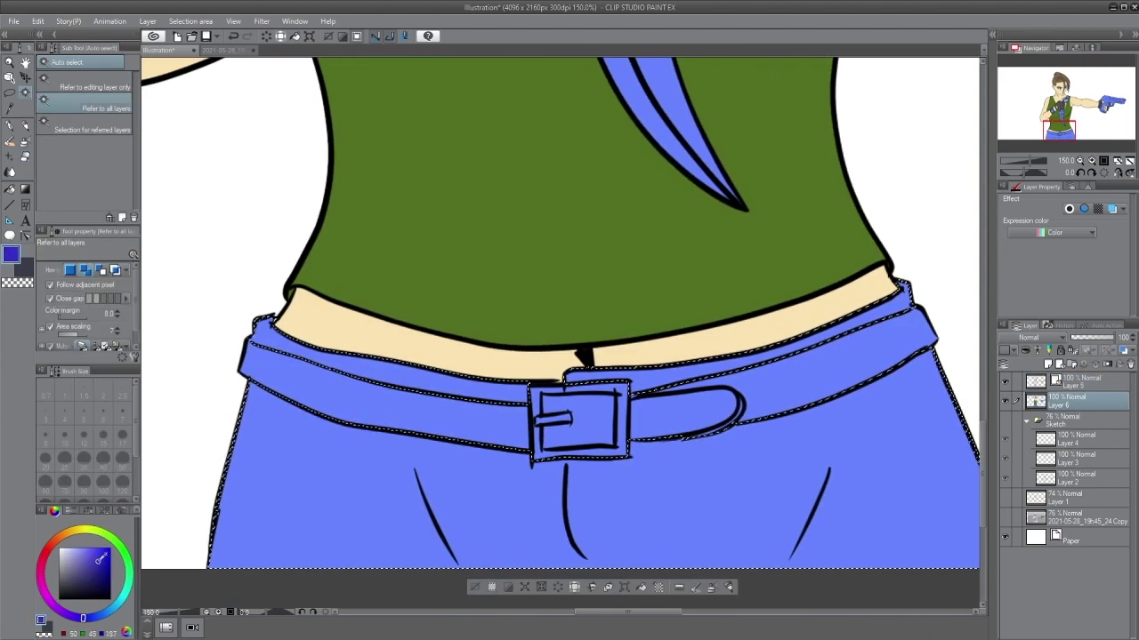
{"action": "left_click", "coordinate": [98, 554]}
{"action": "left_click", "coordinate": [642, 588]}
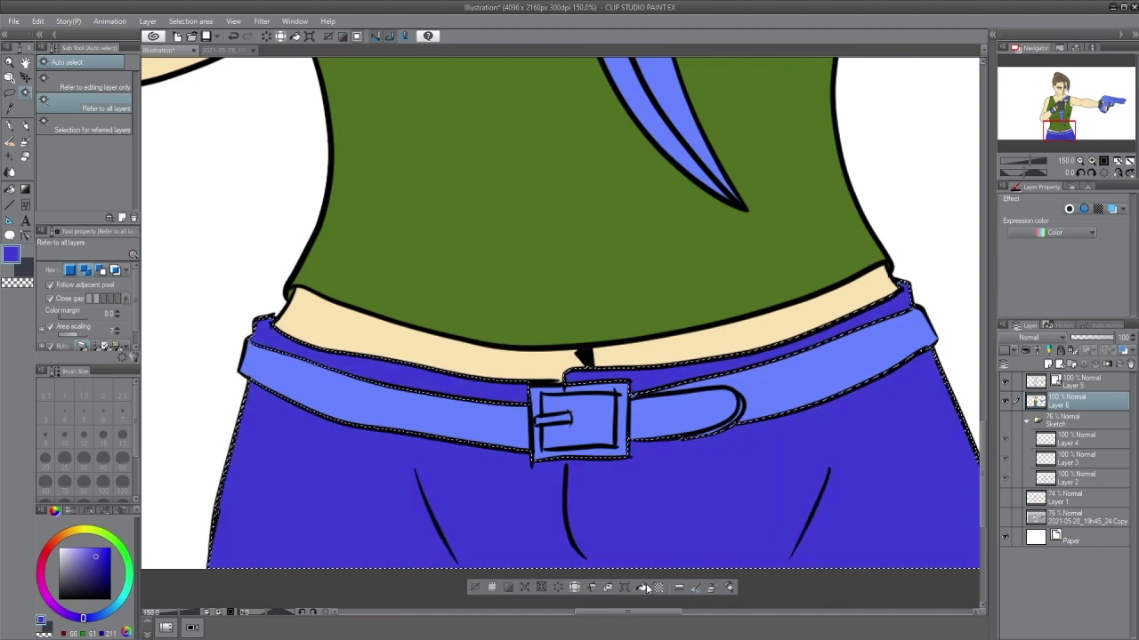
{"action": "key", "text": "ctrl+d"}
Step: Auto-select all sections of the belt, including inside the buckle, fill them with dark brown and deselect
{"action": "left_click", "coordinate": [454, 425]}
{"action": "left_click", "coordinate": [588, 422]}
{"action": "left_click", "coordinate": [684, 408], "text": "shift"}
{"action": "left_click", "coordinate": [61, 536]}
{"action": "left_click", "coordinate": [82, 579]}
{"action": "key", "text": "alt+BackSpace"}
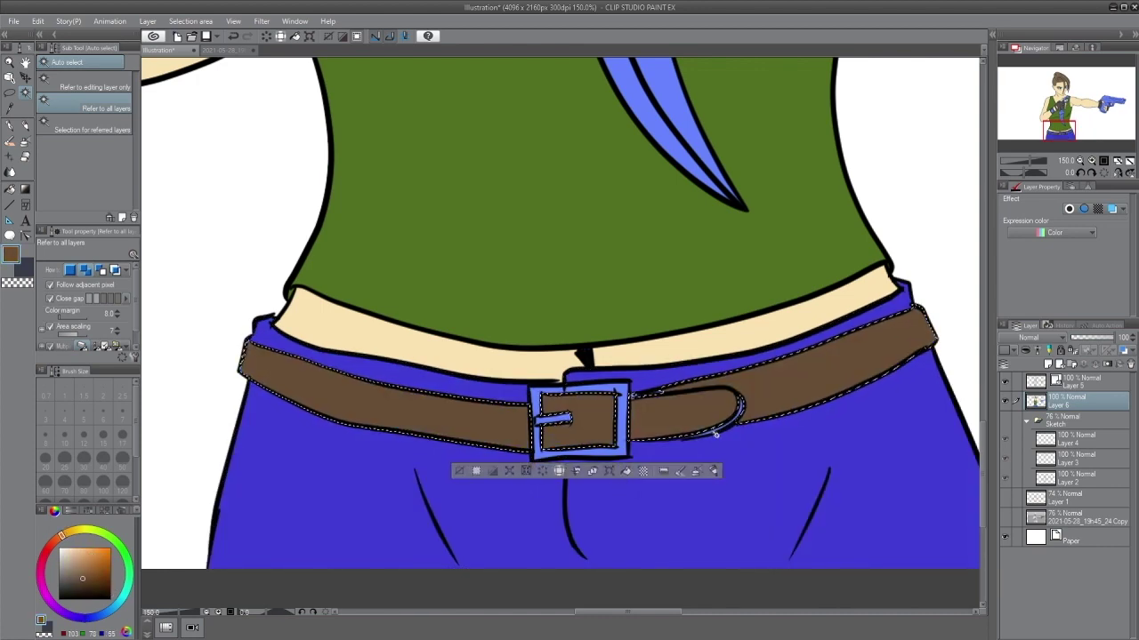
{"action": "key", "text": "ctrl+d"}
Step: Paint the remaining blue sliver along the belt's loose end brown with the Turnip pen
{"action": "key", "text": "p"}
{"action": "left_click_drag", "start_coordinate": [683, 437], "coordinate": [735, 412]}
{"action": "key", "text": "bracketleft"}
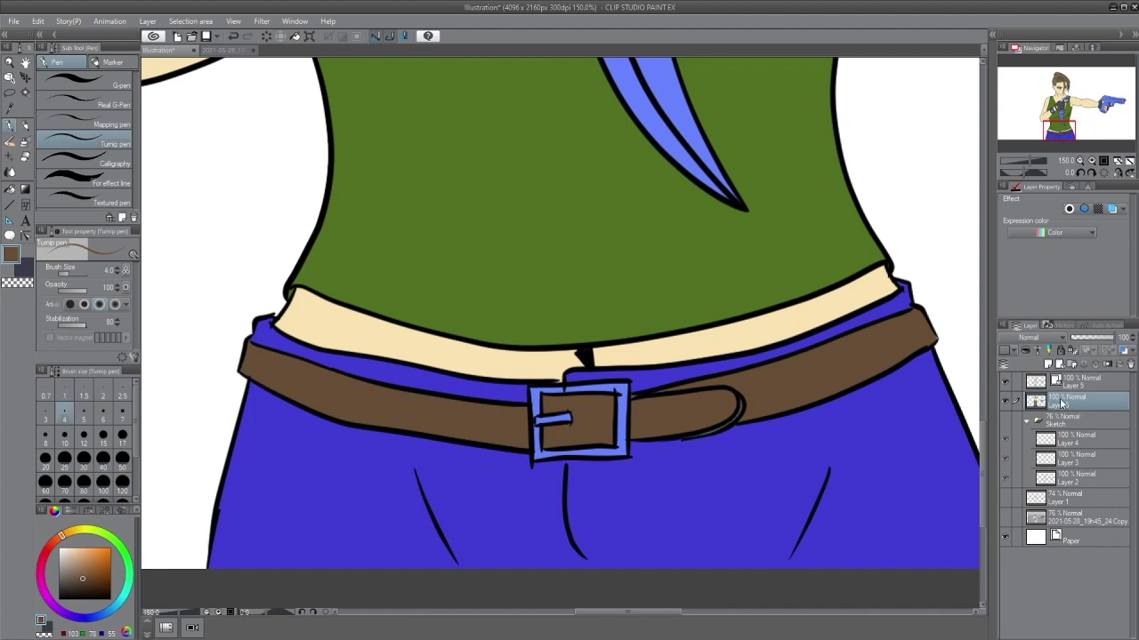
Step: Auto-select the belt buckle, fill it with light grey, and refill it with a medium grey
{"action": "left_click", "coordinate": [26, 95]}
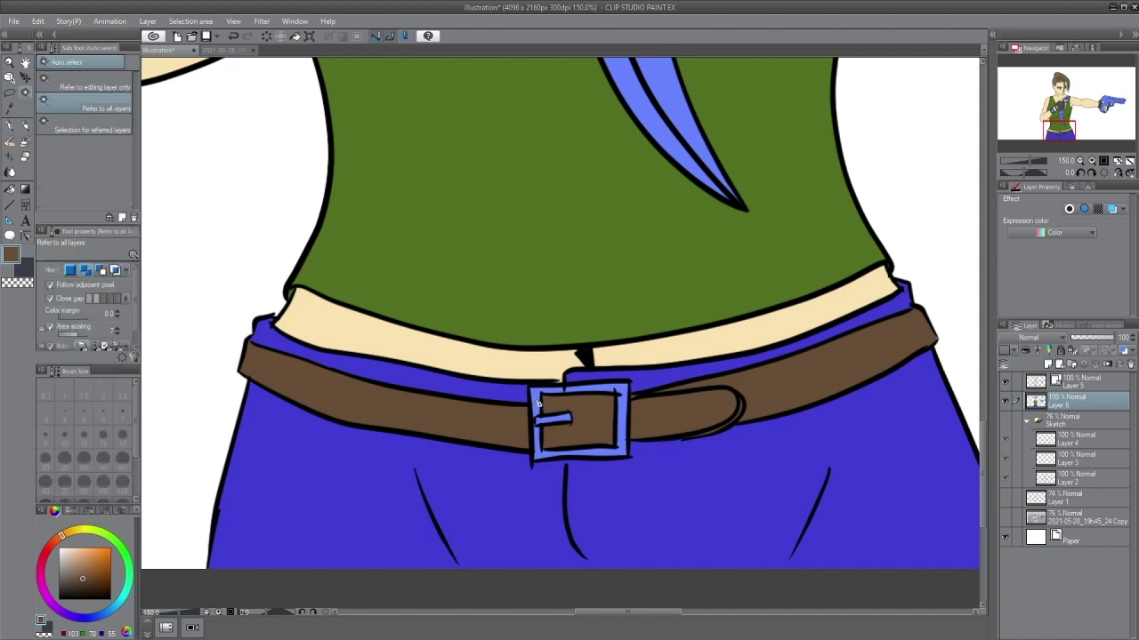
{"action": "left_click", "coordinate": [539, 406]}
{"action": "left_click", "coordinate": [63, 557]}
{"action": "left_click", "coordinate": [58, 556]}
{"action": "left_click", "coordinate": [615, 481]}
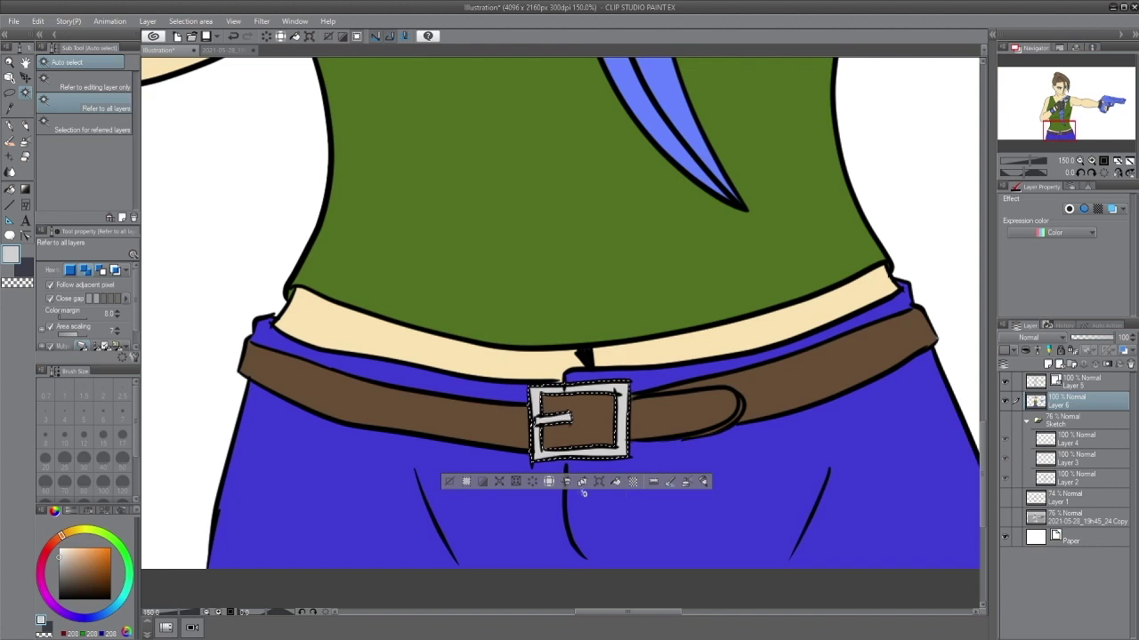
{"action": "left_click_drag", "start_coordinate": [57, 574], "coordinate": [59, 565]}
{"action": "left_click", "coordinate": [616, 481]}
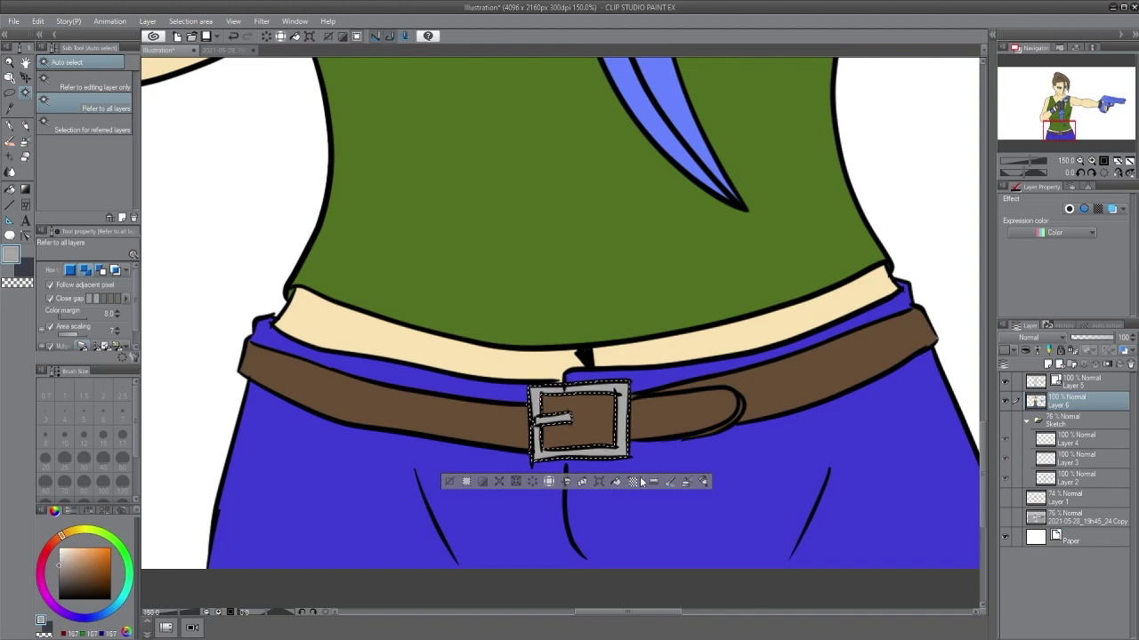
Step: Deselect the belt buckle and try auto-selecting the rim around the watch face
{"action": "key", "text": "ctrl+d"}
{"action": "scroll", "coordinate": [724, 406], "scroll_direction": "up", "scroll_amount": 10}
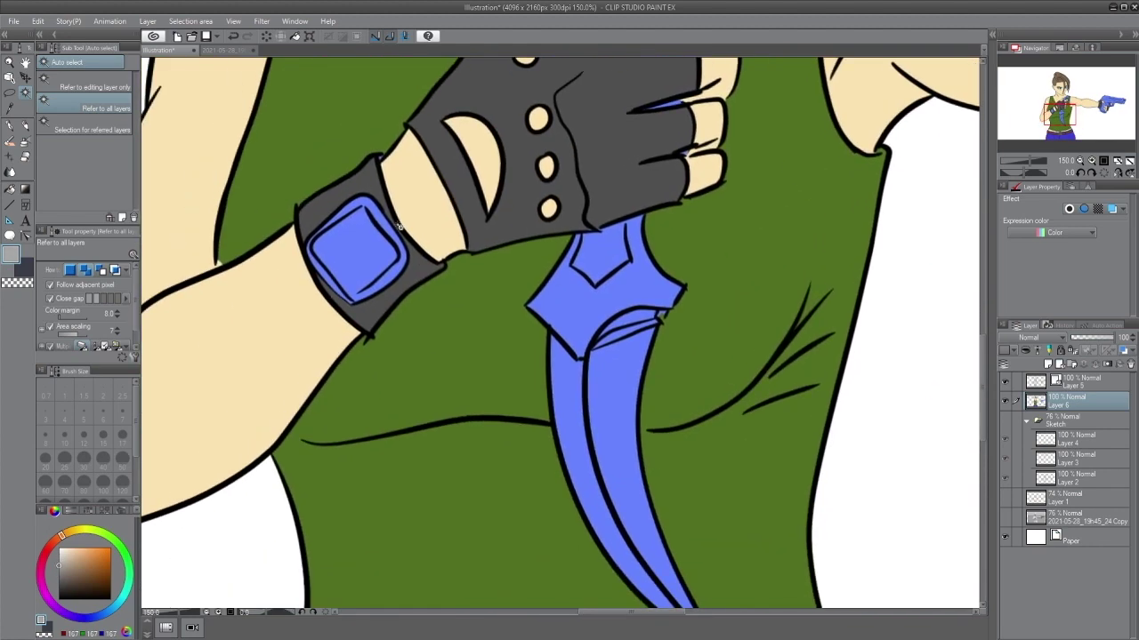
{"action": "left_click", "coordinate": [400, 242]}
{"action": "left_click", "coordinate": [342, 208]}
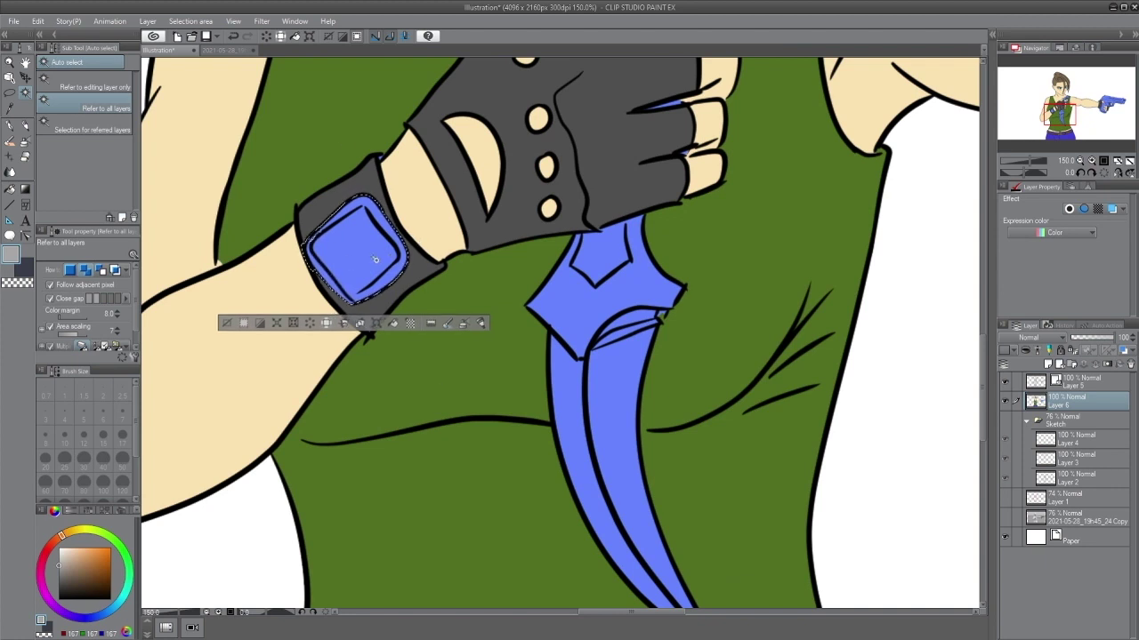
{"action": "key", "text": "ctrl+d"}
Step: Auto-select the watch's blue rim, fill it with grey on Layer 6 and deselect
{"action": "left_click", "coordinate": [1087, 380]}
{"action": "key", "text": "p"}
{"action": "left_click", "coordinate": [60, 598]}
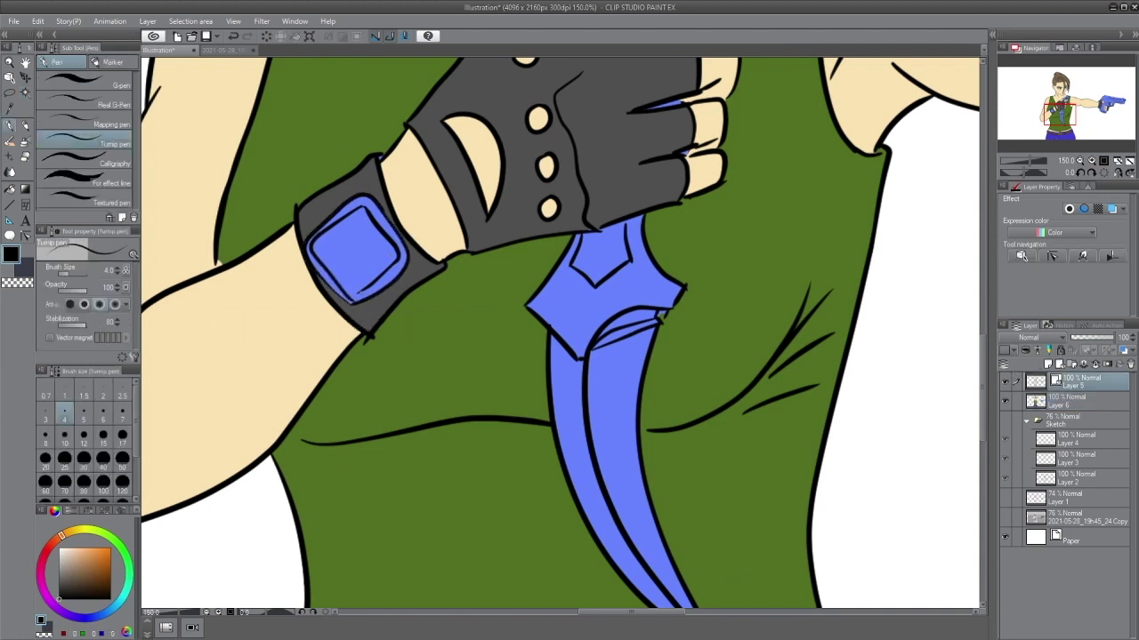
{"action": "key", "text": "w"}
{"action": "left_click", "coordinate": [324, 226]}
{"action": "scroll", "coordinate": [324, 227], "scroll_direction": "up", "scroll_amount": 5}
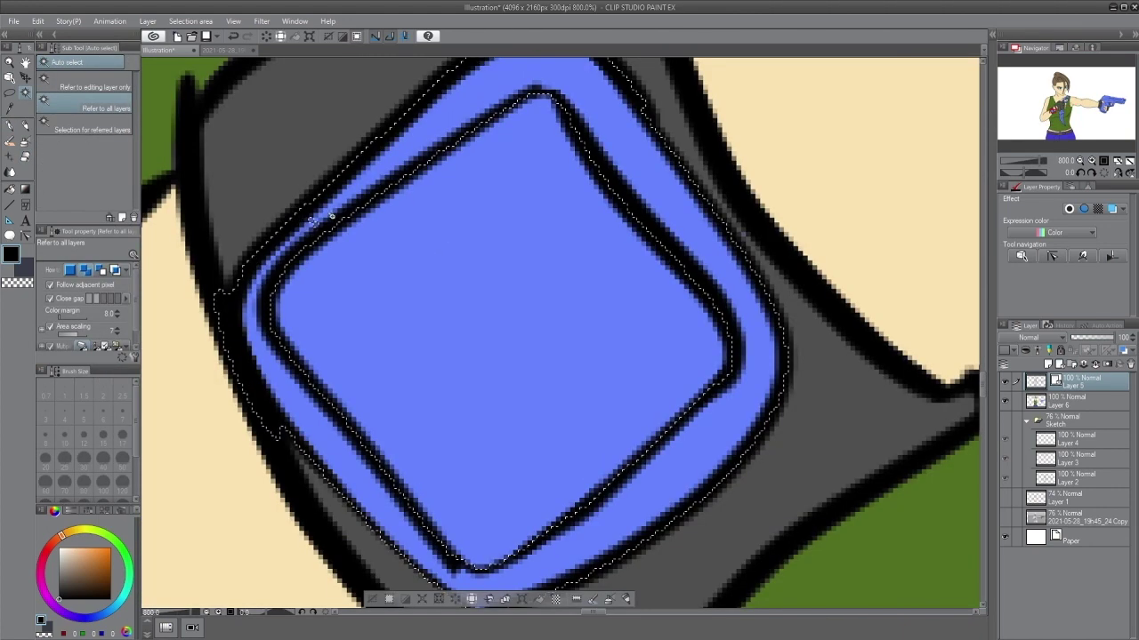
{"action": "scroll", "coordinate": [672, 411], "scroll_direction": "down", "scroll_amount": 9}
{"action": "right_click", "coordinate": [643, 522]}
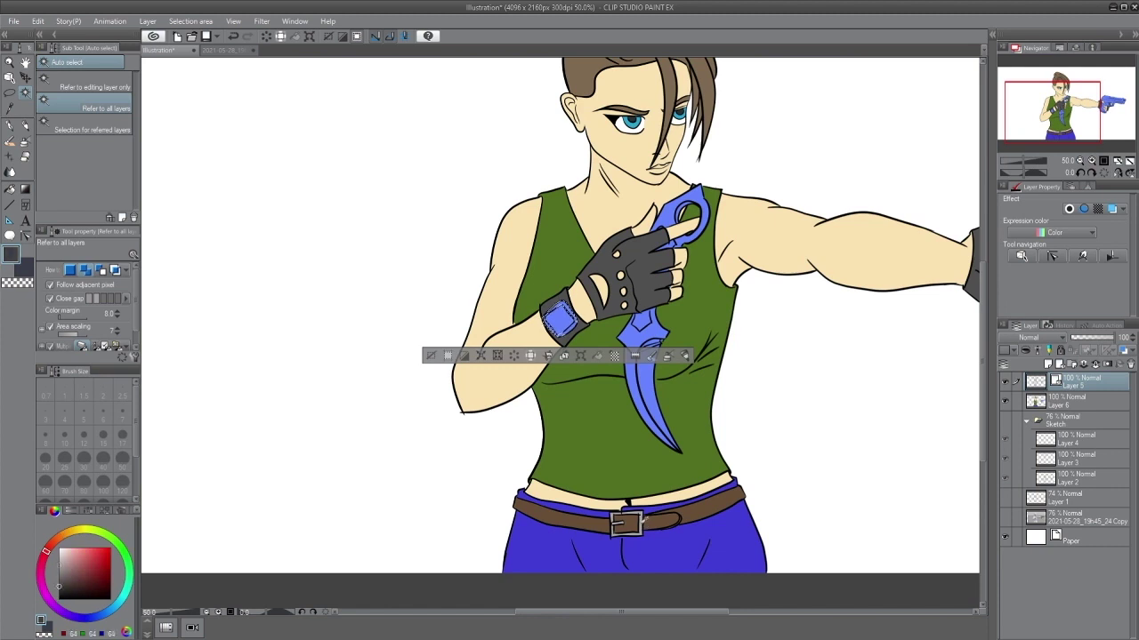
{"action": "left_click", "coordinate": [1079, 403]}
{"action": "left_click", "coordinate": [597, 356]}
{"action": "left_click", "coordinate": [432, 357]}
Step: Auto-select the watch face, fill it with dark grey, refill it with light blue and deselect
{"action": "left_click", "coordinate": [560, 320]}
{"action": "right_click", "coordinate": [566, 339]}
{"action": "left_click", "coordinate": [597, 354]}
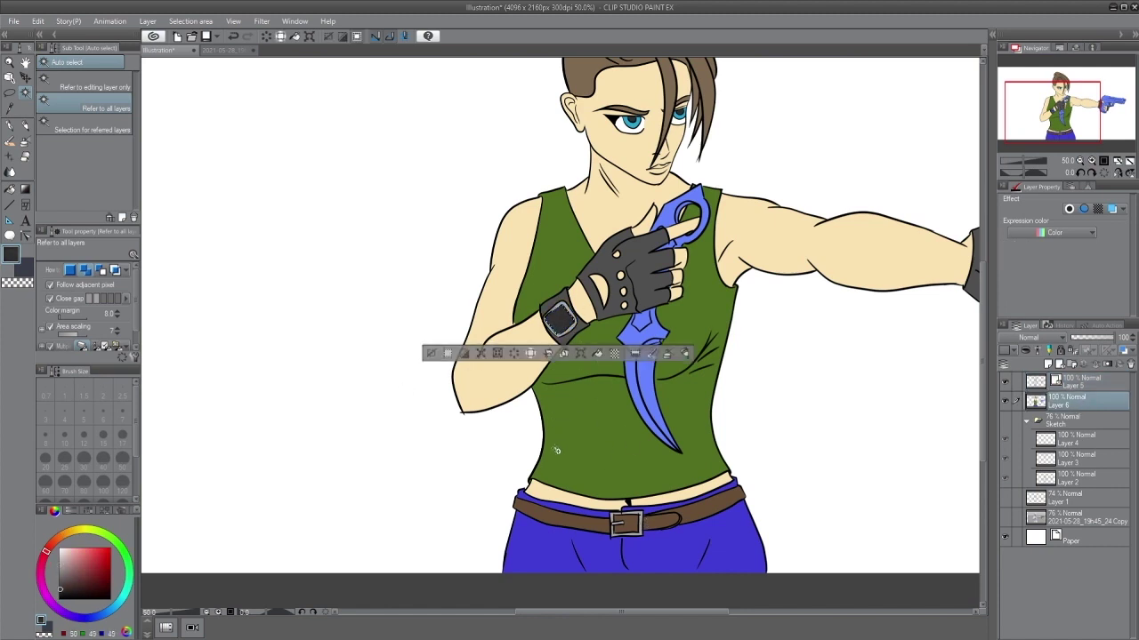
{"action": "left_click", "coordinate": [115, 605]}
{"action": "left_click_drag", "start_coordinate": [96, 557], "coordinate": [78, 552]}
{"action": "left_click", "coordinate": [598, 356]}
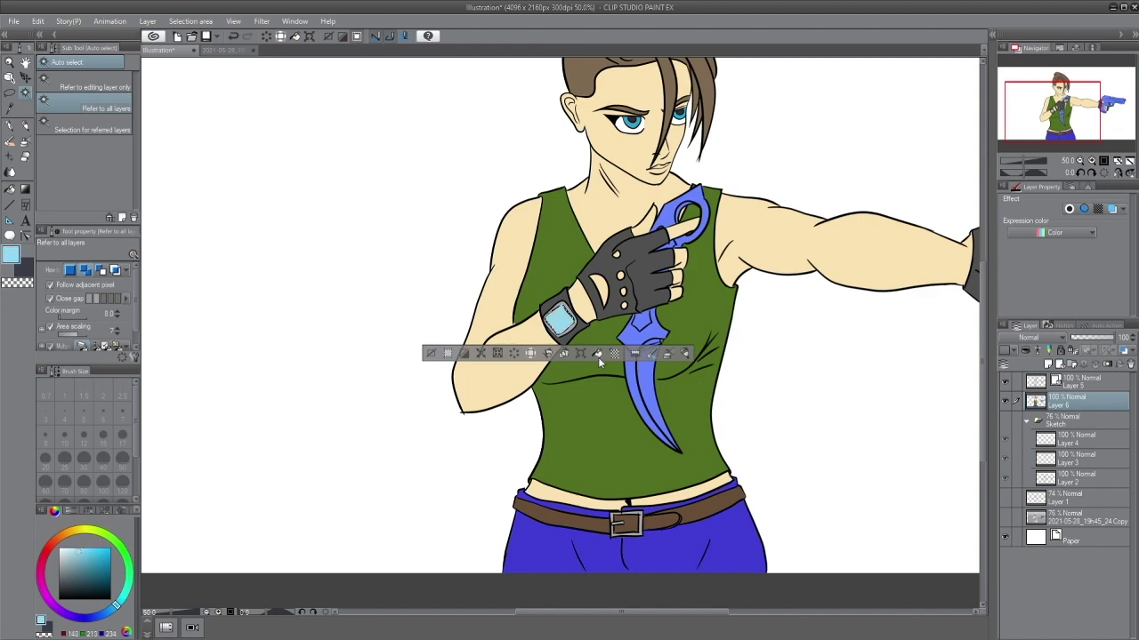
{"action": "left_click", "coordinate": [432, 354]}
Step: Auto-select the knife's handle, including its finger ring and the guard above the blade
{"action": "left_click_drag", "start_coordinate": [754, 418], "coordinate": [556, 507]}
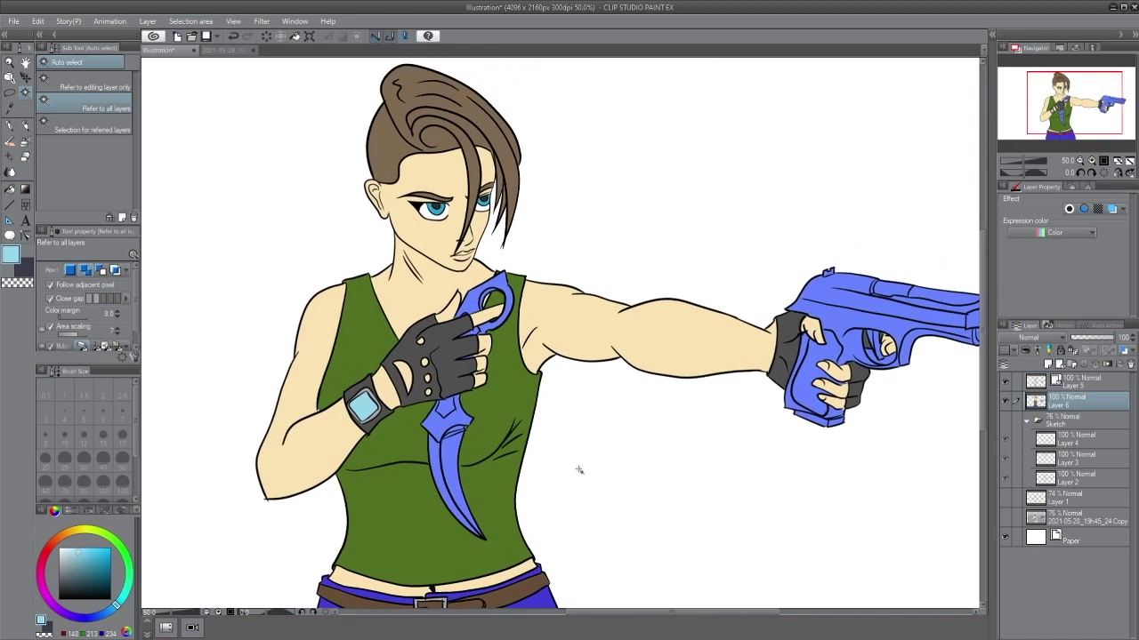
{"action": "left_click", "coordinate": [449, 416]}
{"action": "left_click", "coordinate": [491, 289]}
{"action": "left_click", "coordinate": [494, 322]}
{"action": "key", "text": "ctrl+z"}
{"action": "scroll", "coordinate": [471, 321], "scroll_direction": "up", "scroll_amount": 4}
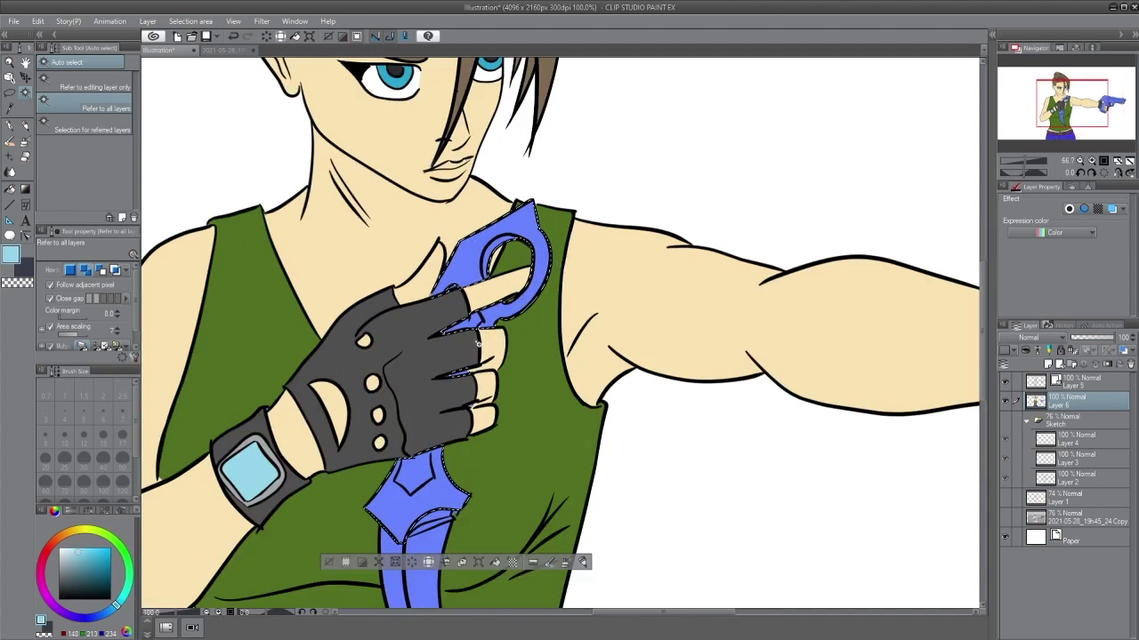
{"action": "scroll", "coordinate": [447, 267], "scroll_direction": "up", "scroll_amount": 3}
{"action": "scroll", "coordinate": [512, 462], "scroll_direction": "down", "scroll_amount": 6}
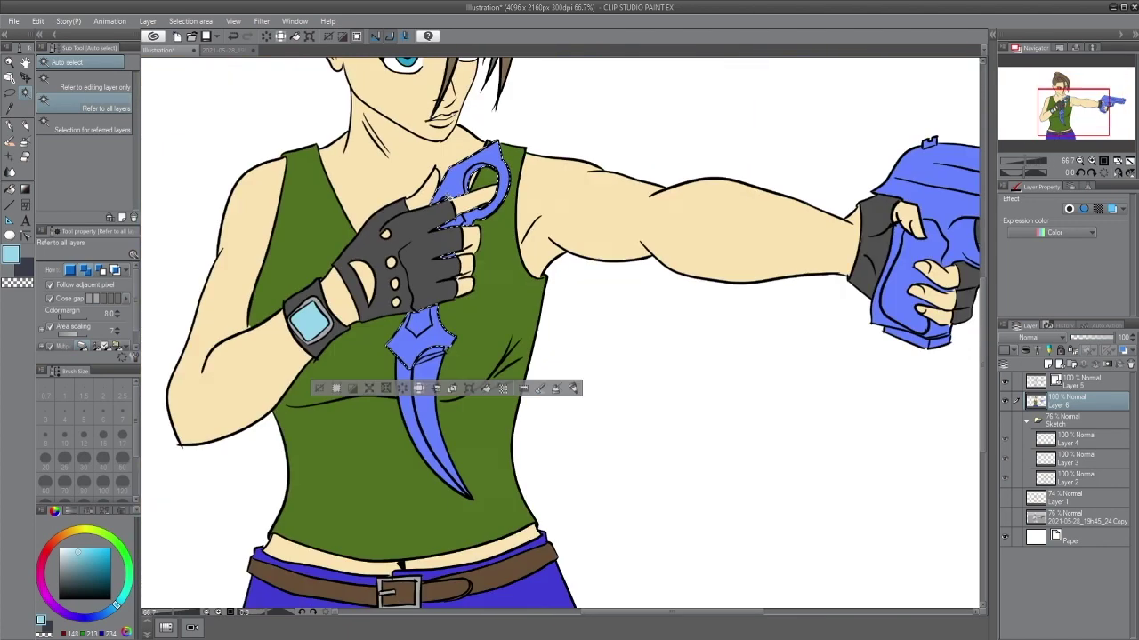
Step: Add the pistol's grip panel to the selection and fill it and the knife handle with dark grey
{"action": "left_click_drag", "start_coordinate": [512, 463], "coordinate": [562, 382]}
{"action": "left_click_drag", "start_coordinate": [663, 240], "coordinate": [435, 335]}
{"action": "left_click", "coordinate": [763, 275]}
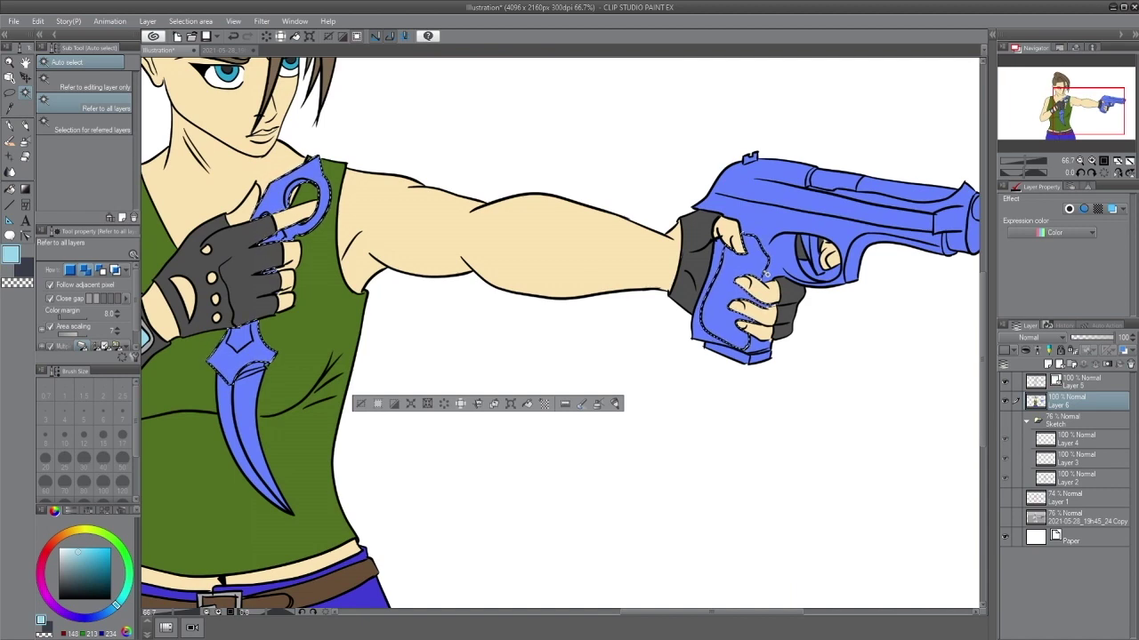
{"action": "left_click_drag", "start_coordinate": [434, 472], "coordinate": [605, 436]}
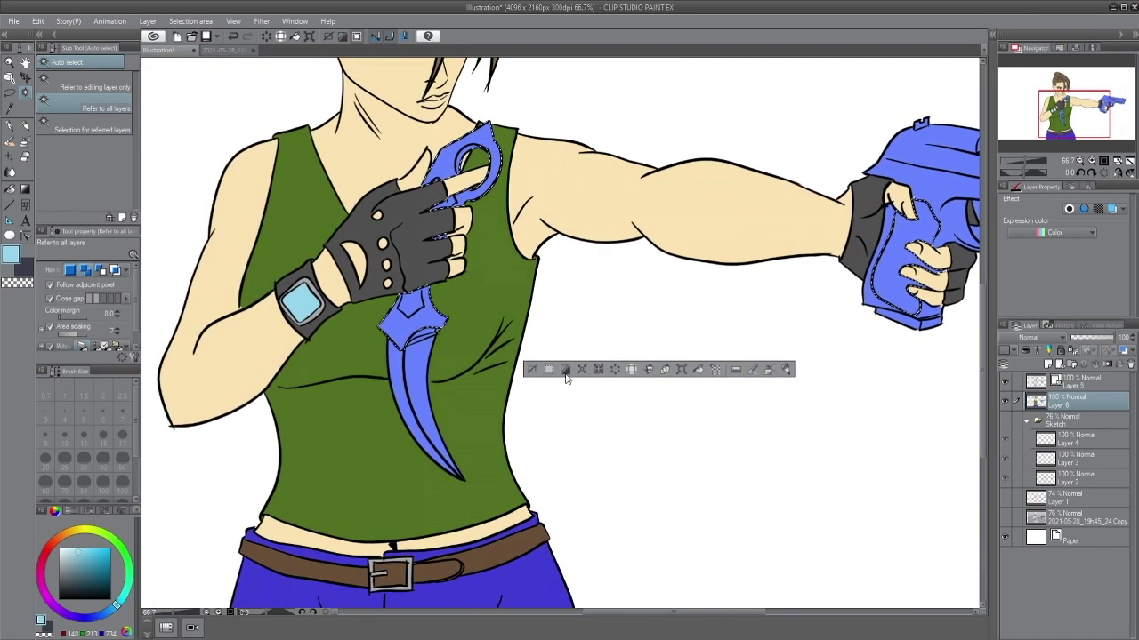
{"action": "left_click", "coordinate": [69, 614]}
{"action": "left_click", "coordinate": [59, 580]}
{"action": "left_click", "coordinate": [699, 369]}
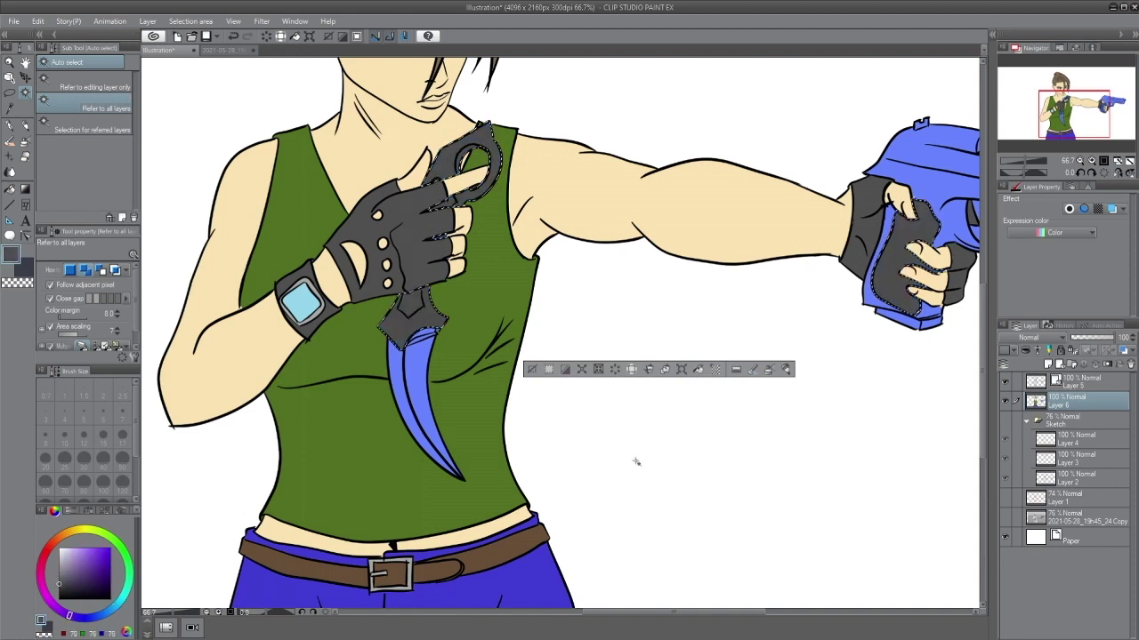
Step: Set a dark navy drawing colour and replace the current selection with the sections of the knife blade
{"action": "left_click", "coordinate": [79, 617]}
{"action": "left_click", "coordinate": [86, 585]}
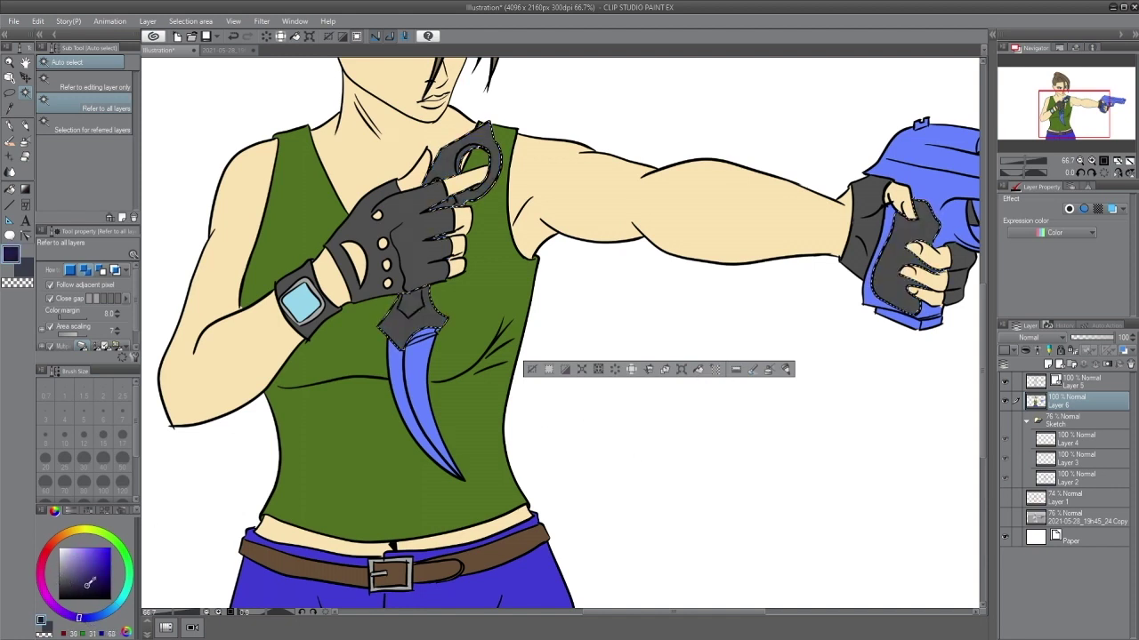
{"action": "left_click", "coordinate": [82, 586]}
{"action": "left_click", "coordinate": [88, 617]}
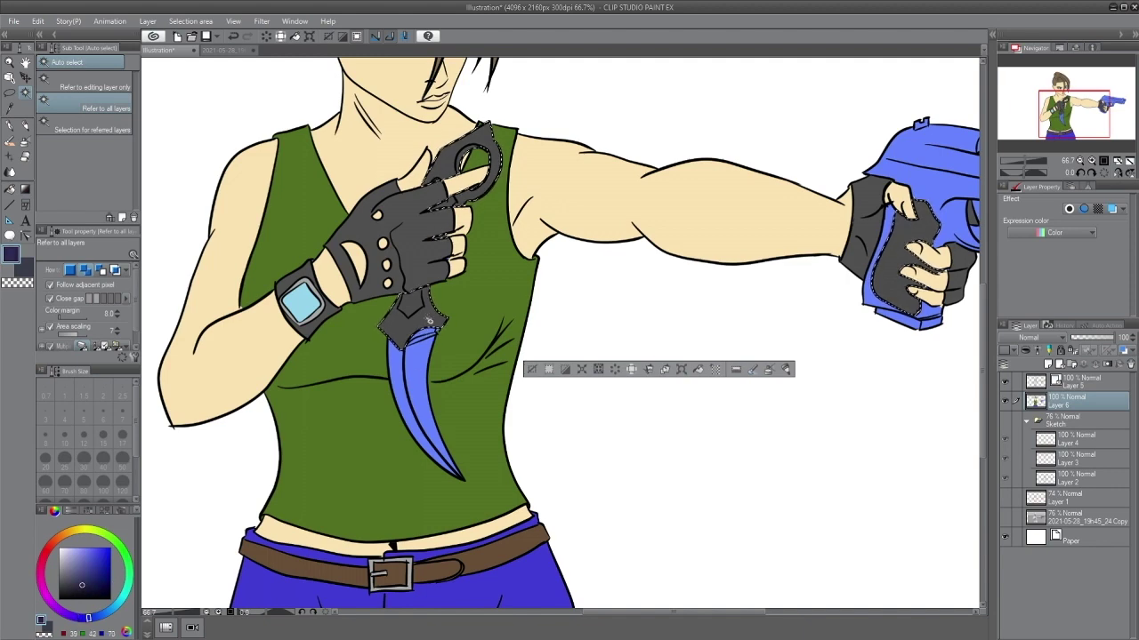
{"action": "key", "text": "ctrl+d"}
{"action": "left_click", "coordinate": [427, 336]}
{"action": "left_click", "coordinate": [425, 354]}
{"action": "left_click", "coordinate": [459, 475]}
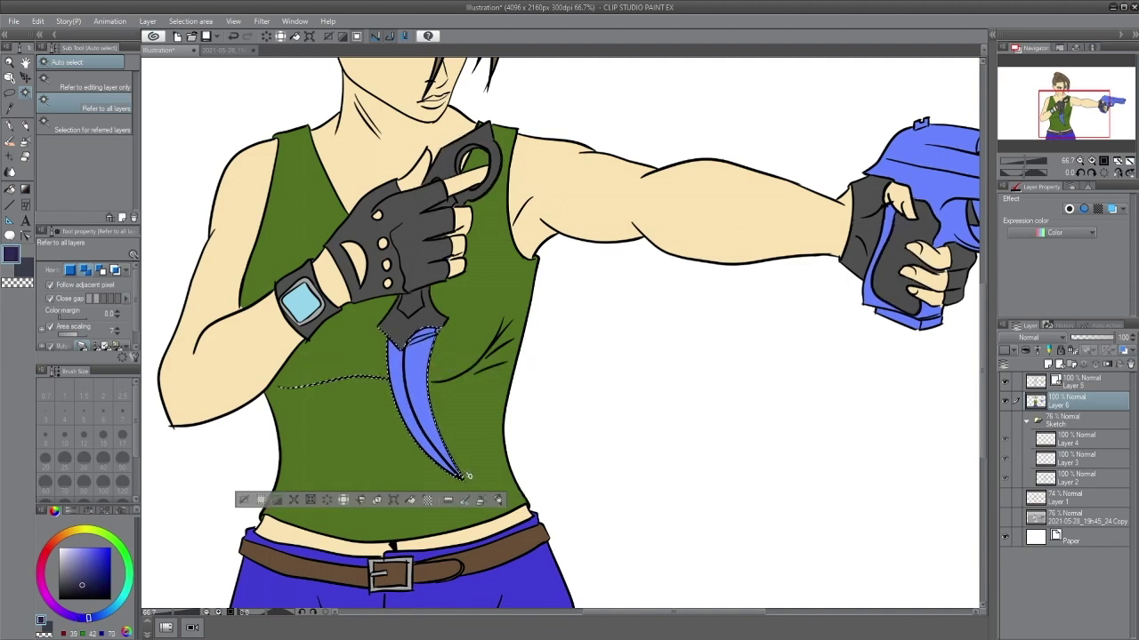
{"action": "key", "text": "ctrl+z"}
Step: Add the pistol's backstrap, magazine base and main body to the auto-selection
{"action": "left_click_drag", "start_coordinate": [830, 428], "coordinate": [583, 524]}
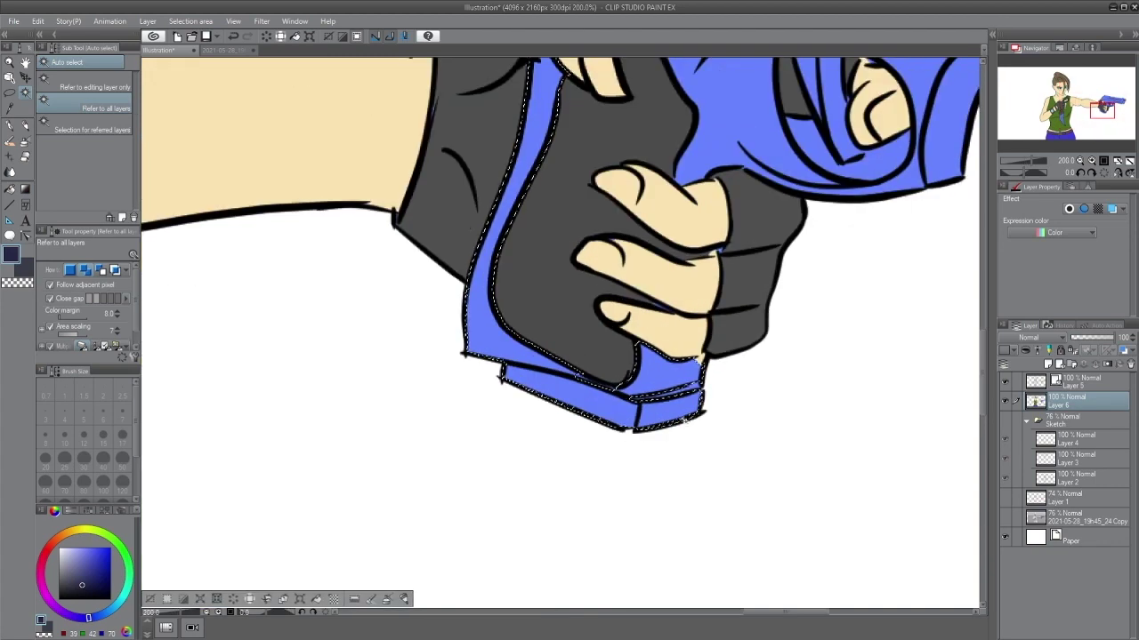
{"action": "scroll", "coordinate": [689, 418], "scroll_direction": "up", "scroll_amount": 8}
{"action": "left_click", "coordinate": [641, 304]}
{"action": "left_click", "coordinate": [312, 255]}
{"action": "scroll", "coordinate": [403, 289], "scroll_direction": "down", "scroll_amount": 7}
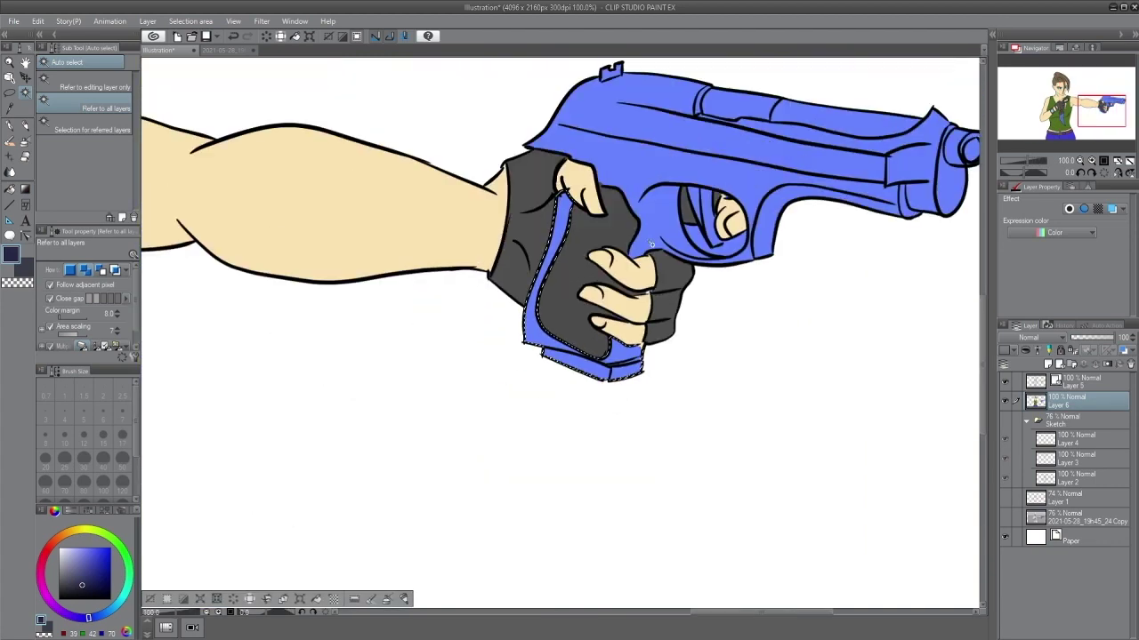
{"action": "left_click", "coordinate": [651, 245]}
{"action": "left_click_drag", "start_coordinate": [817, 308], "coordinate": [712, 389]}
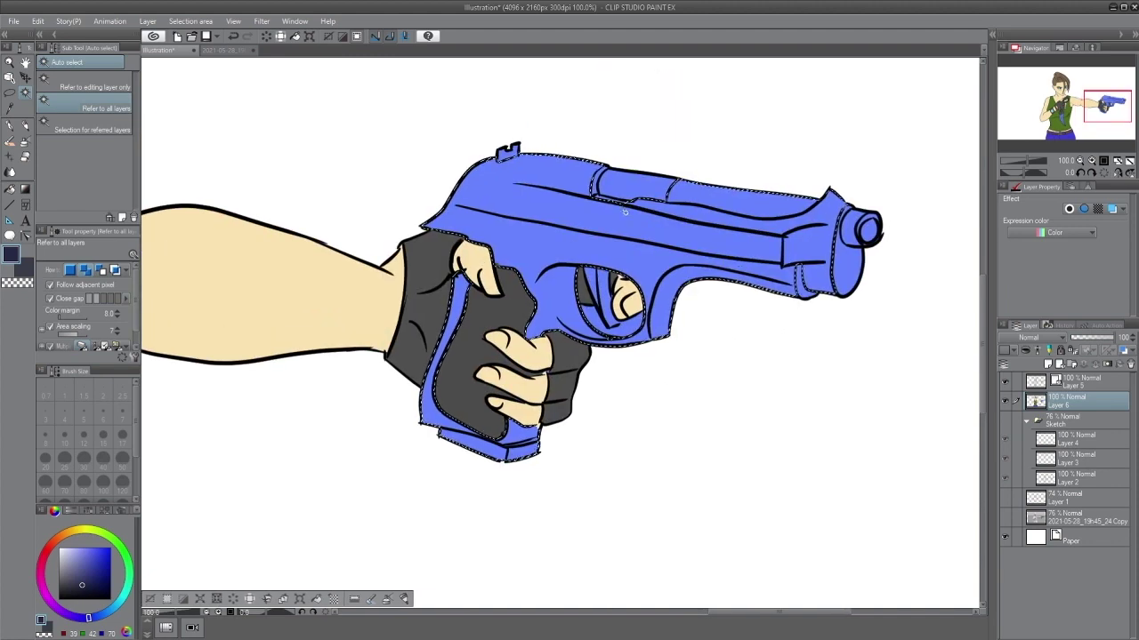
Step: Add the pistol's muzzle sections and the small slivers around its outline to the selection
{"action": "scroll", "coordinate": [602, 200], "scroll_direction": "up", "scroll_amount": 7}
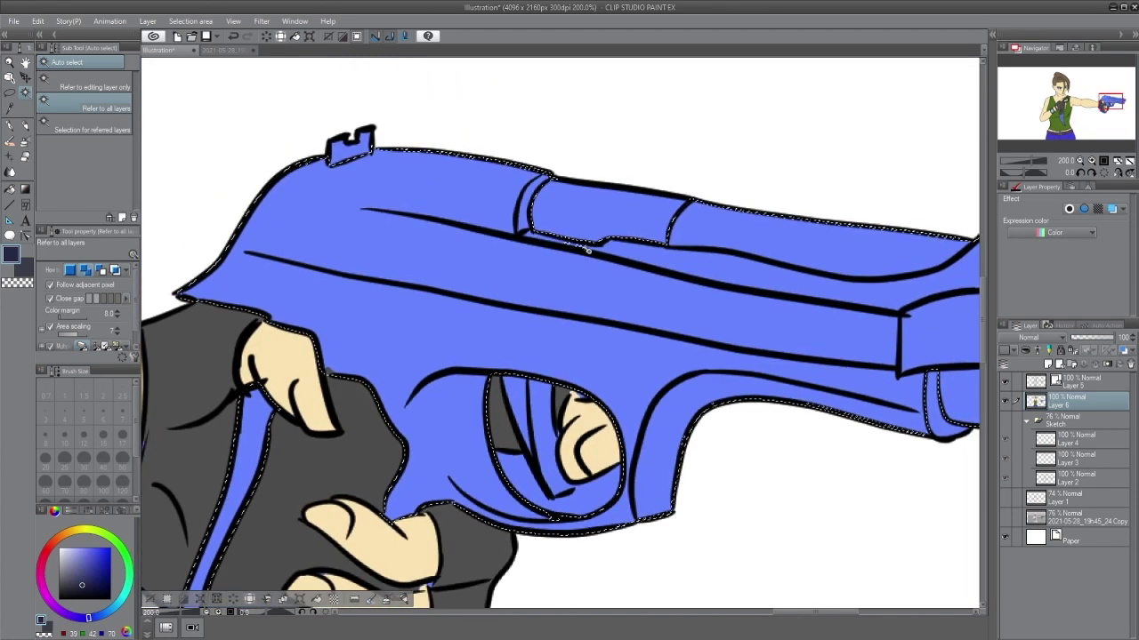
{"action": "scroll", "coordinate": [512, 213], "scroll_direction": "down", "scroll_amount": 6}
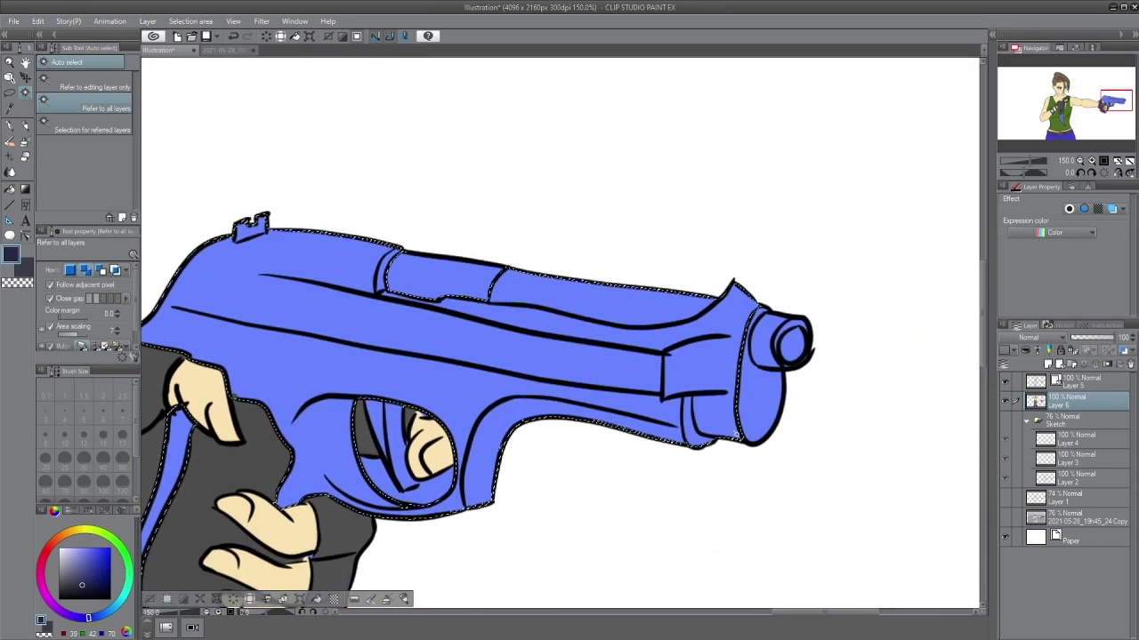
{"action": "scroll", "coordinate": [750, 335], "scroll_direction": "up", "scroll_amount": 5}
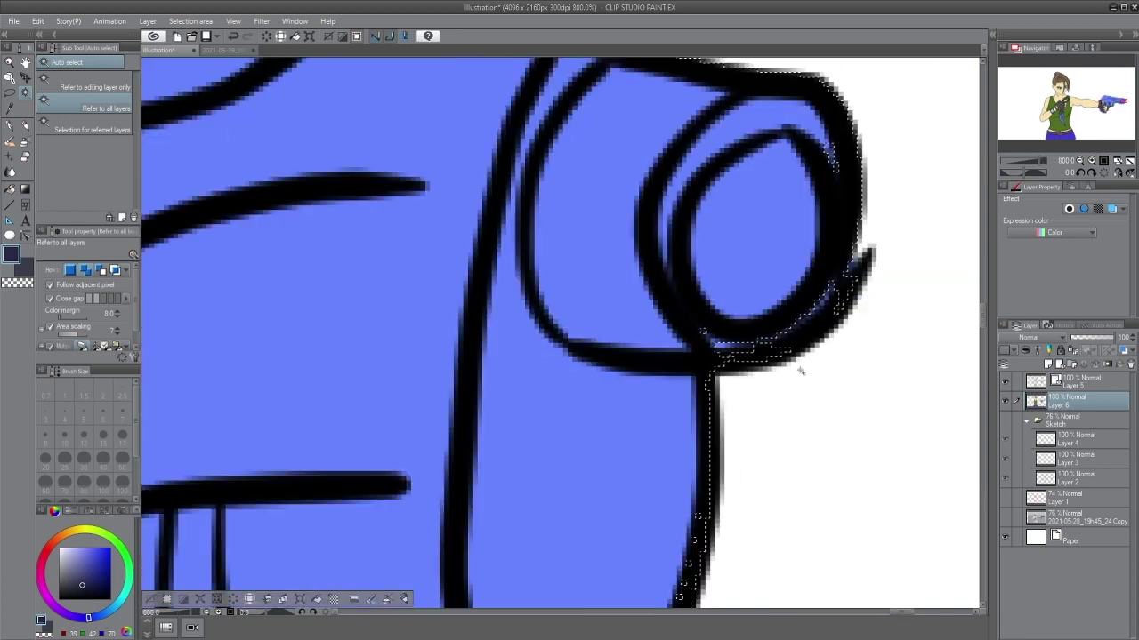
{"action": "scroll", "coordinate": [772, 373], "scroll_direction": "down", "scroll_amount": 2}
{"action": "scroll", "coordinate": [772, 374], "scroll_direction": "down", "scroll_amount": 3}
{"action": "scroll", "coordinate": [765, 365], "scroll_direction": "up", "scroll_amount": 6}
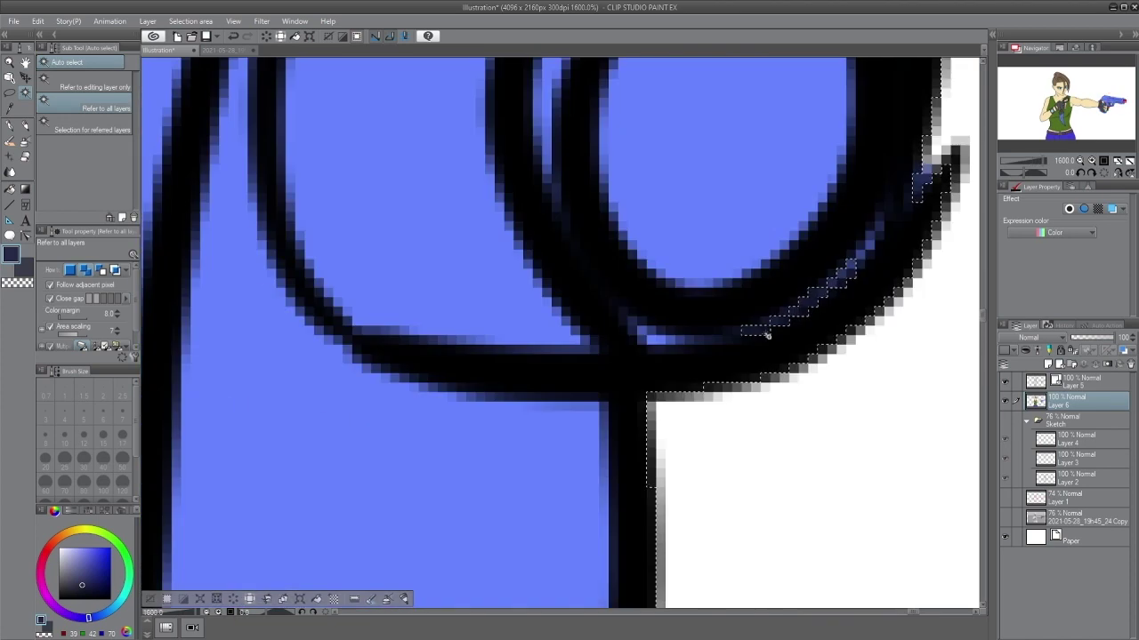
{"action": "scroll", "coordinate": [870, 212], "scroll_direction": "down", "scroll_amount": 7}
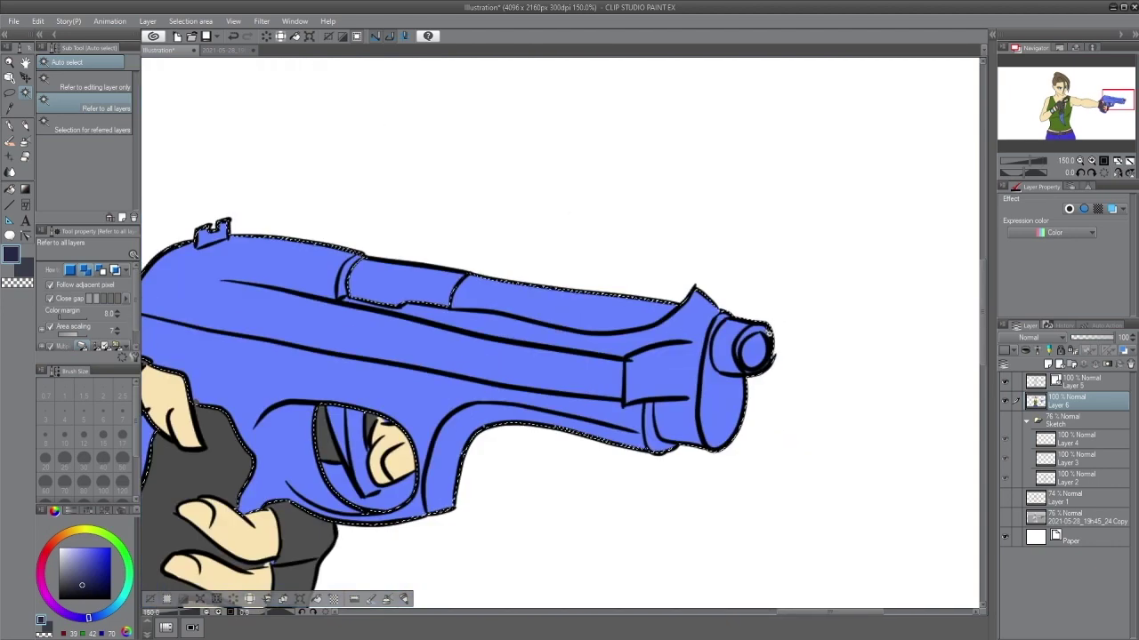
Step: Add the pistol's trigger sections to the selection, fill the blade and pistol with dark navy, and deselect
{"action": "scroll", "coordinate": [352, 458], "scroll_direction": "up", "scroll_amount": 5}
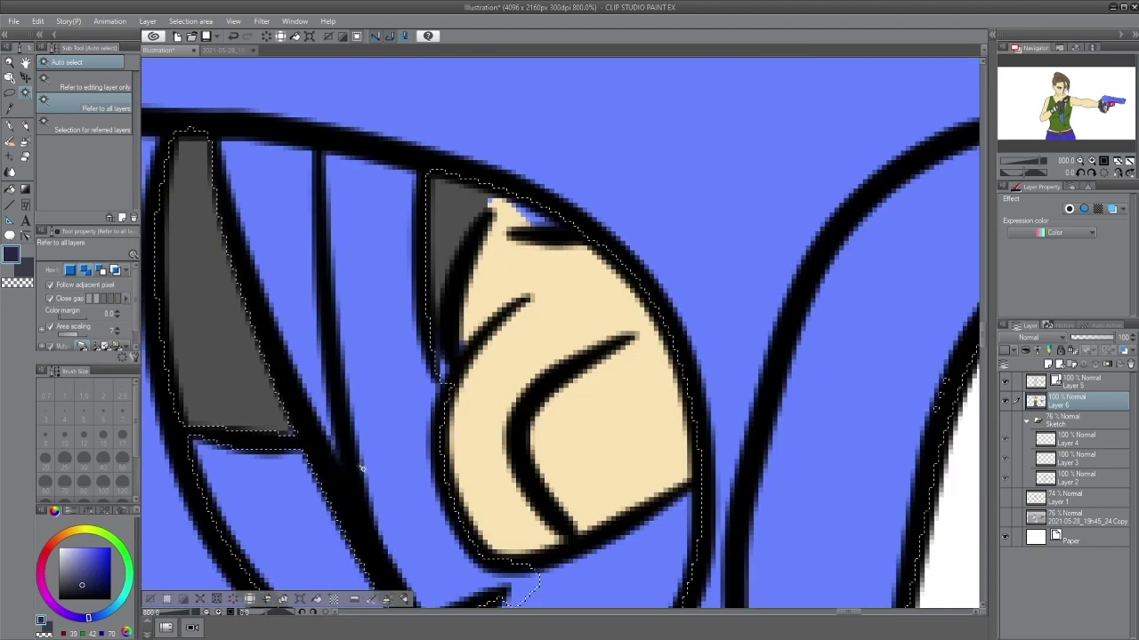
{"action": "scroll", "coordinate": [380, 369], "scroll_direction": "down", "scroll_amount": 7}
{"action": "left_click_drag", "start_coordinate": [409, 400], "coordinate": [707, 336]}
{"action": "left_click", "coordinate": [521, 579]}
{"action": "left_click_drag", "start_coordinate": [411, 453], "coordinate": [581, 457]}
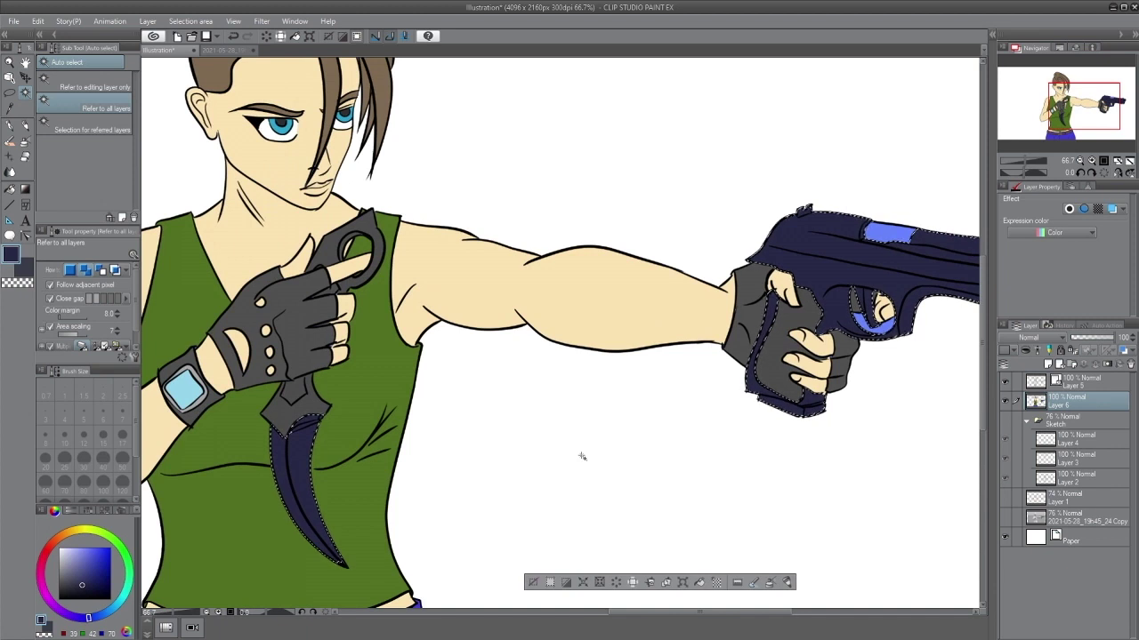
{"action": "left_click", "coordinate": [533, 581]}
Step: Fill the barrel section exposed in the slide with the watch rim's light grey and remove the remaining blue inside the trigger guard
{"action": "left_click", "coordinate": [887, 234]}
{"action": "left_click", "coordinate": [193, 373], "text": "alt"}
{"action": "key", "text": "alt+Delete"}
{"action": "left_click", "coordinate": [867, 322]}
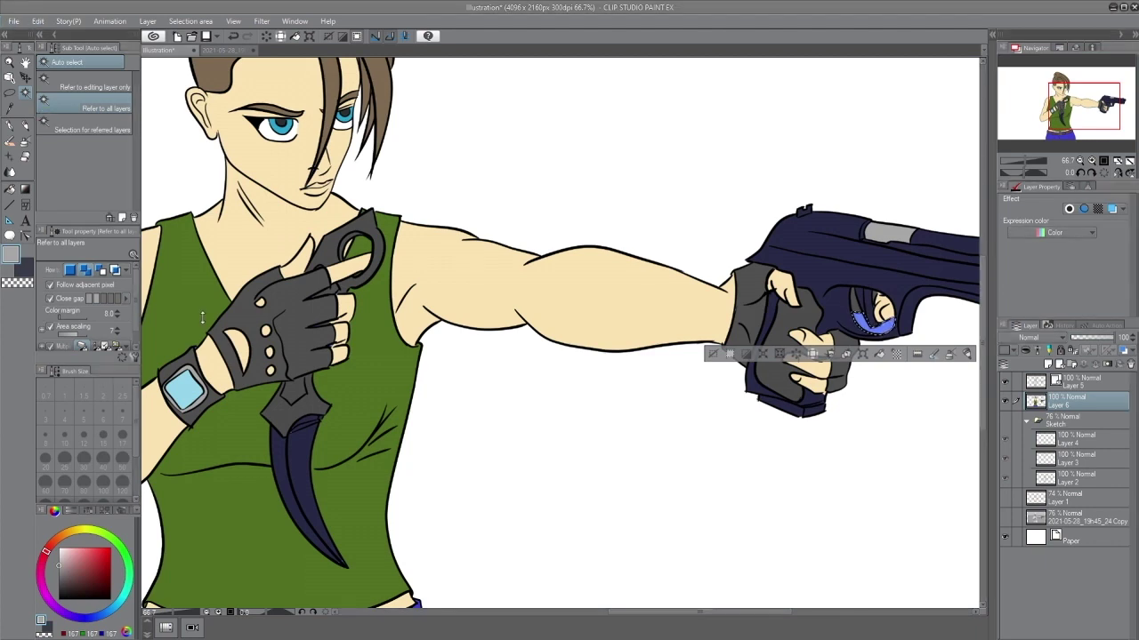
{"action": "key", "text": "alt+Delete"}
{"action": "key", "text": "ctrl+d"}
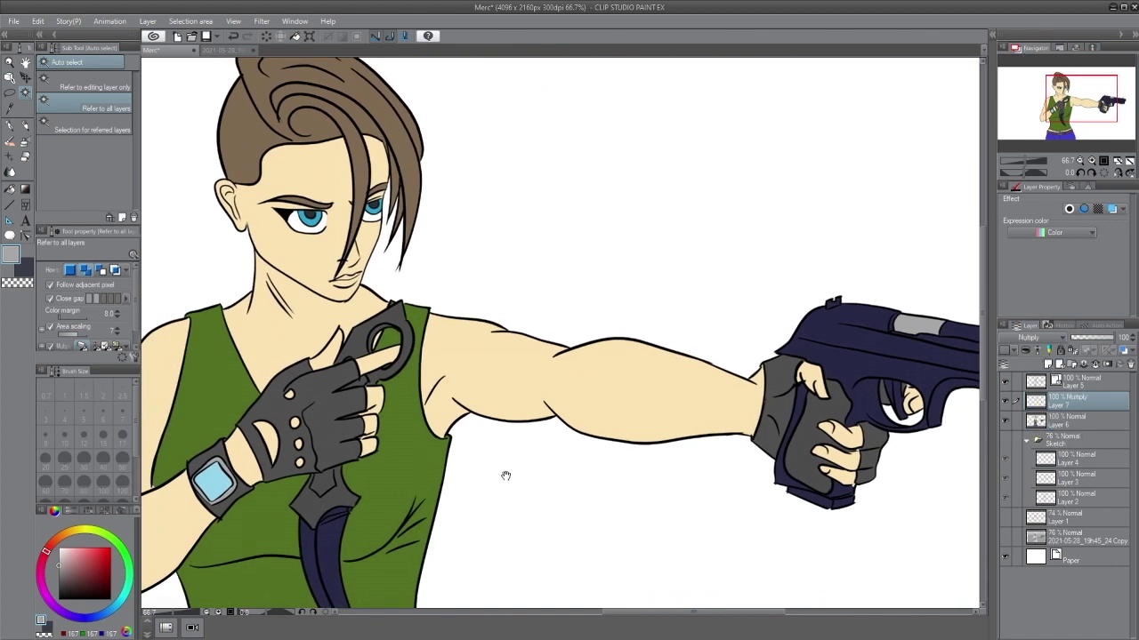
Step: Shift the drawing colour's hue to violet and switch to the Milli pen marker with brush size 17
{"action": "left_click_drag", "start_coordinate": [506, 475], "coordinate": [643, 428]}
{"action": "left_click", "coordinate": [67, 614]}
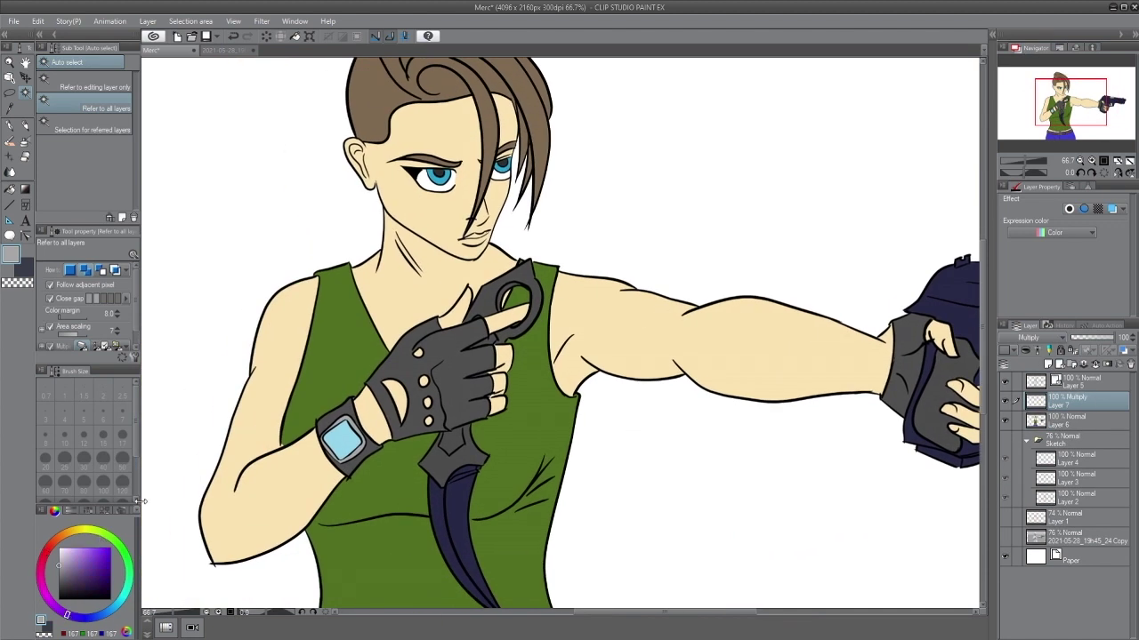
{"action": "key", "text": "p"}
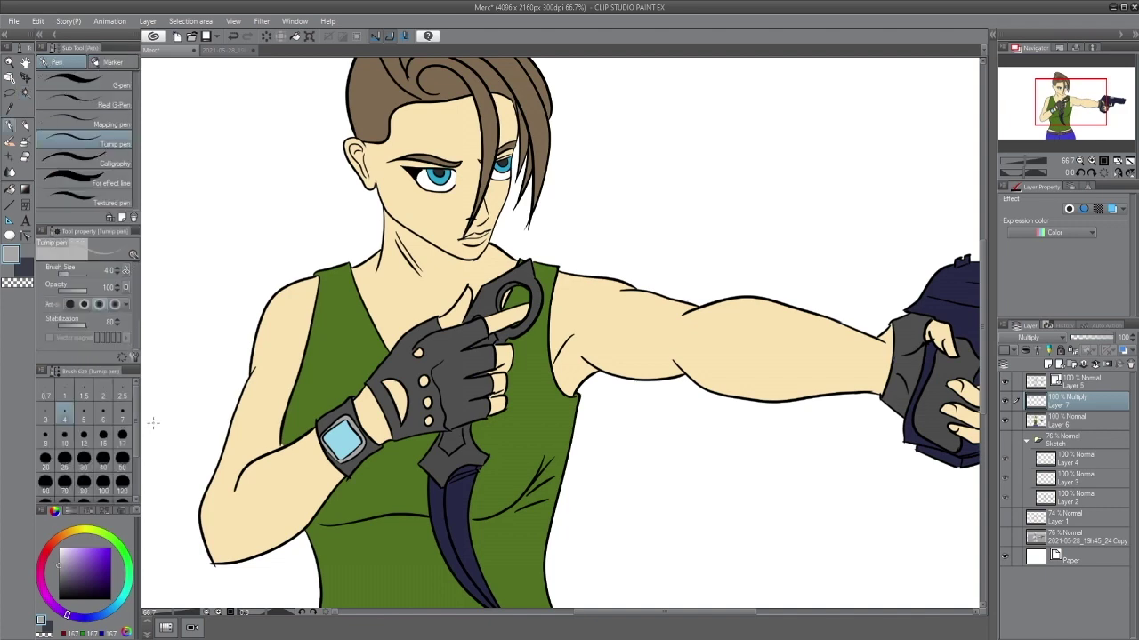
{"action": "key", "text": "]"}
{"action": "key", "text": "]"}
{"action": "key", "text": "]"}
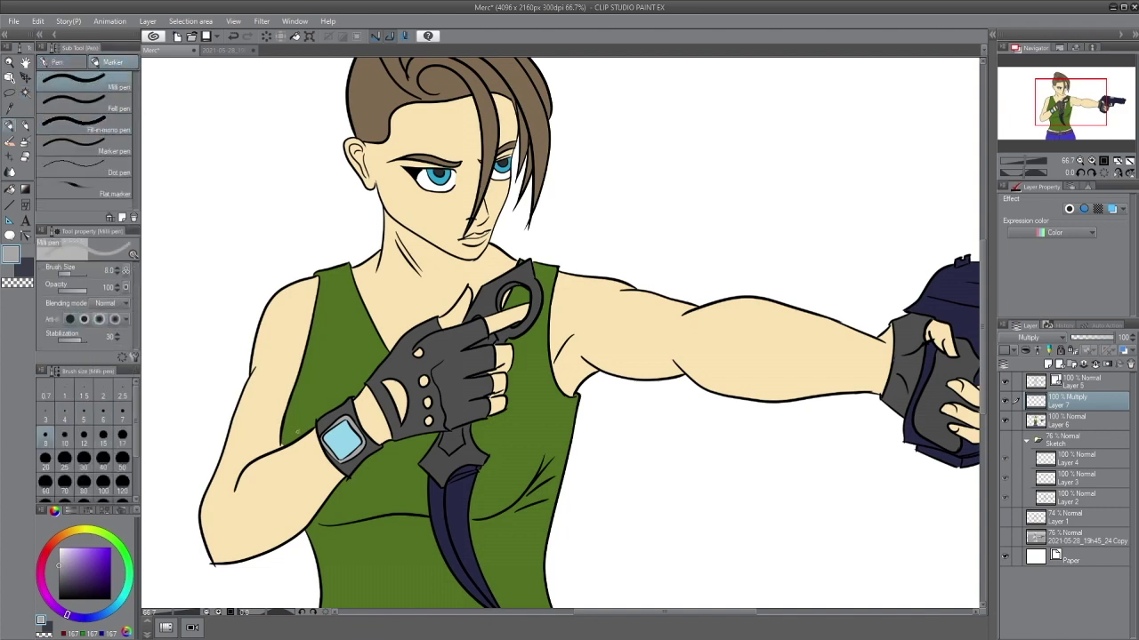
{"action": "key", "text": "bracketright"}
{"action": "key", "text": "bracketright"}
{"action": "key", "text": "bracketright"}
{"action": "key", "text": "bracketright"}
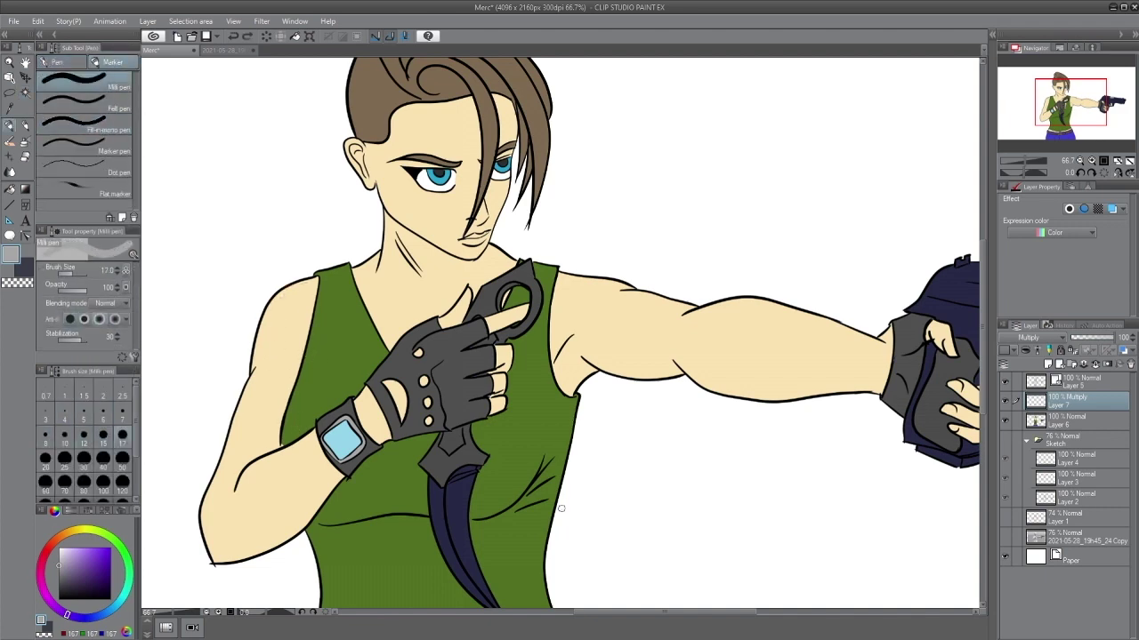
Step: Try shading along the back of the hair on the Multiply layer with the Milli pen
{"action": "left_click_drag", "start_coordinate": [550, 261], "coordinate": [541, 439]}
{"action": "mouse_move", "coordinate": [361, 220]}
{"action": "left_mouse_down"}
{"action": "mouse_move", "coordinate": [343, 283]}
{"action": "mouse_move", "coordinate": [348, 312]}
{"action": "left_mouse_up"}
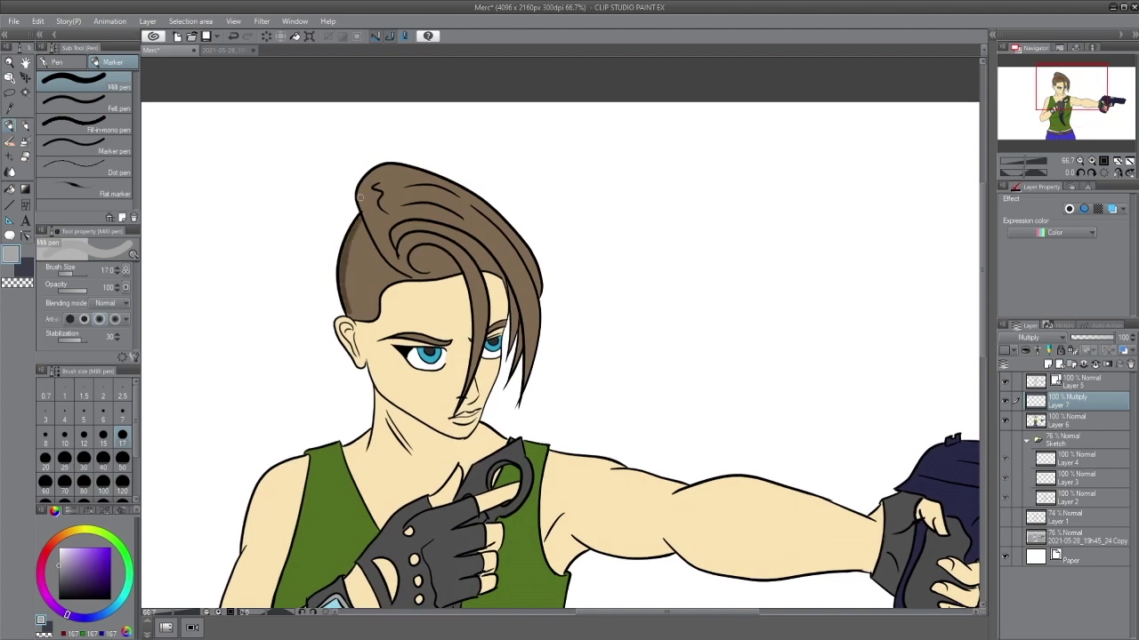
{"action": "key", "text": "ctrl+z"}
{"action": "key", "text": "ctrl+z"}
{"action": "mouse_move", "coordinate": [741, 589]}
{"action": "left_mouse_down"}
{"action": "mouse_move", "coordinate": [741, 495]}
{"action": "mouse_move", "coordinate": [794, 522]}
{"action": "left_mouse_up"}
{"action": "key", "text": "ctrl+y"}
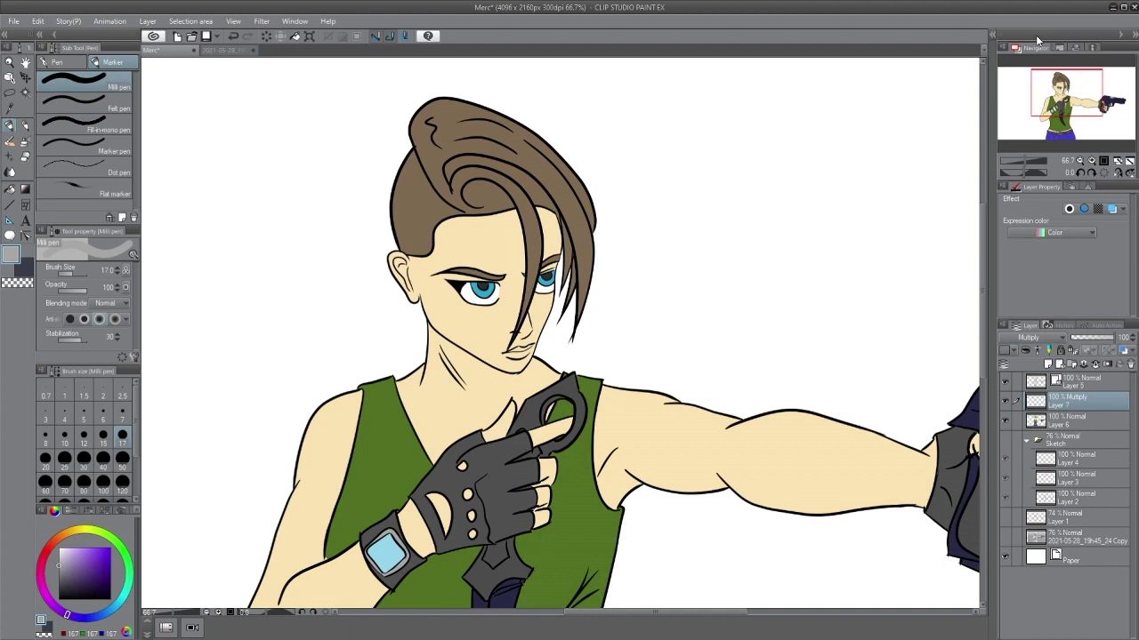
Step: Select the character's silhouette with Auto select referring to all layers, and undo the trial Milli pen shading on the hair and face
{"action": "key", "text": "w"}
{"action": "left_click", "coordinate": [267, 132]}
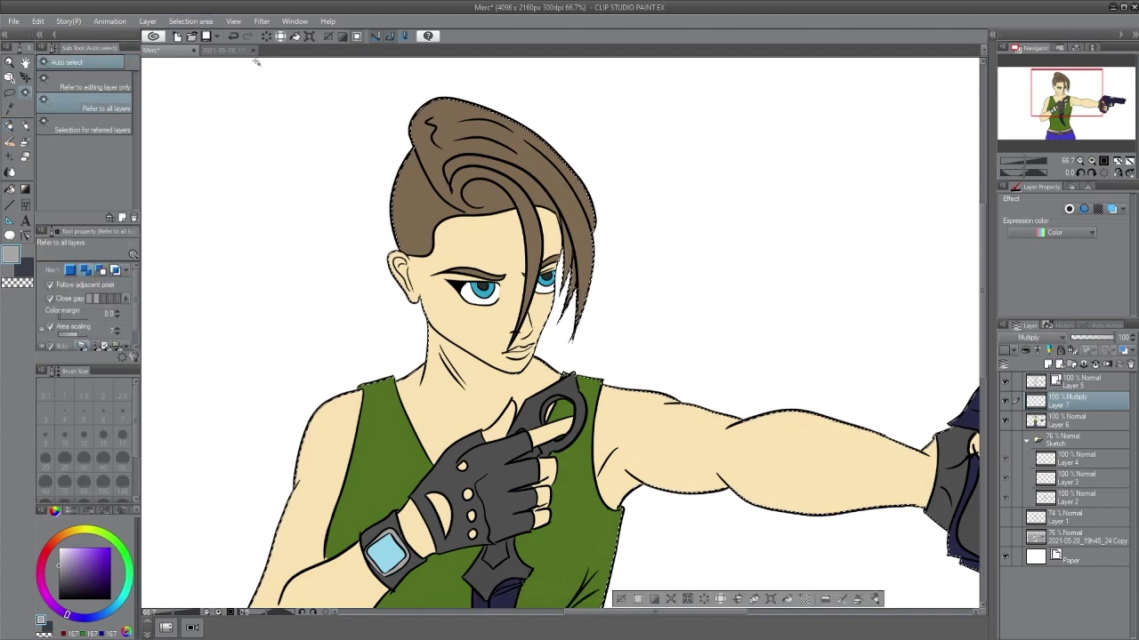
{"action": "key", "text": "p"}
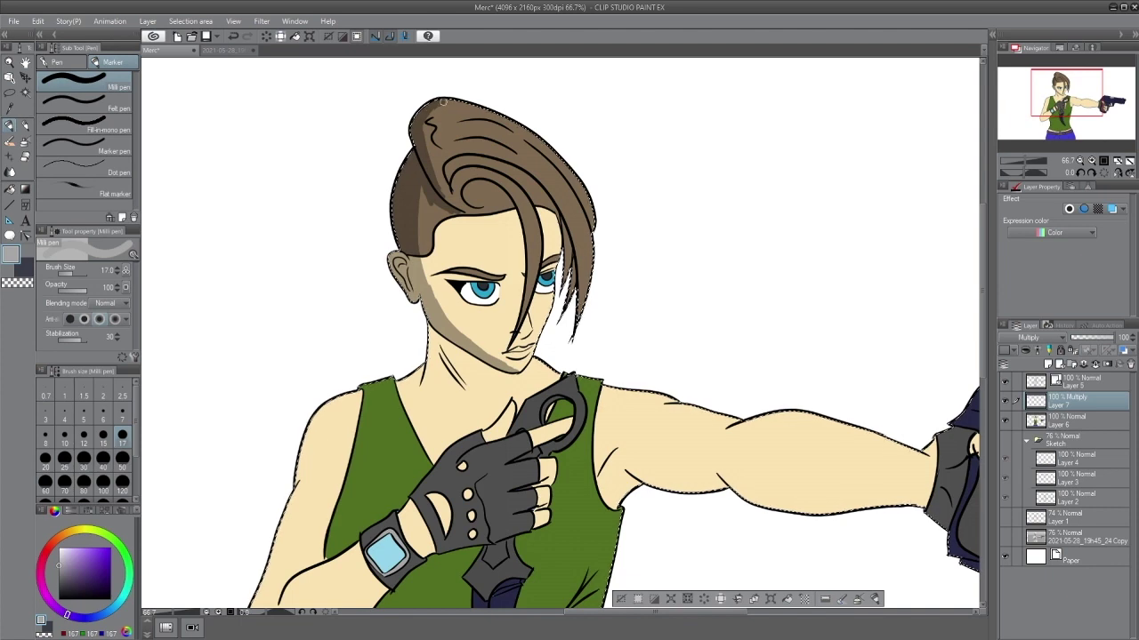
{"action": "key", "text": "ctrl+z"}
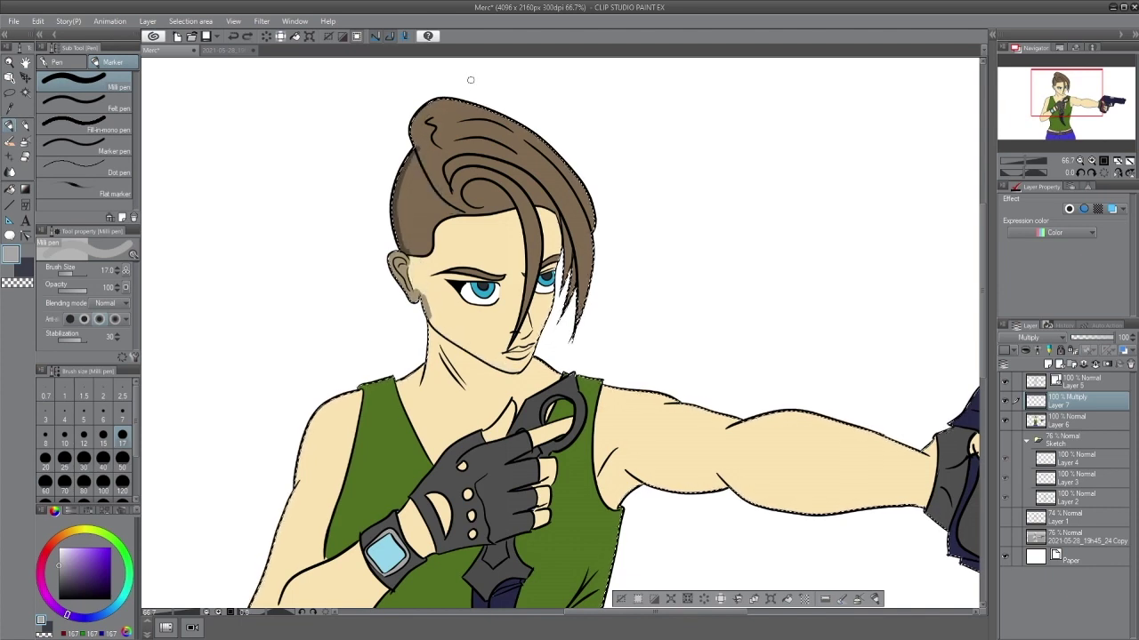
Step: Switch to the Turnip pen at size 15, set stabilization to 25, and shade the back of the hair, ear, jaw and face
{"action": "left_click", "coordinate": [57, 61]}
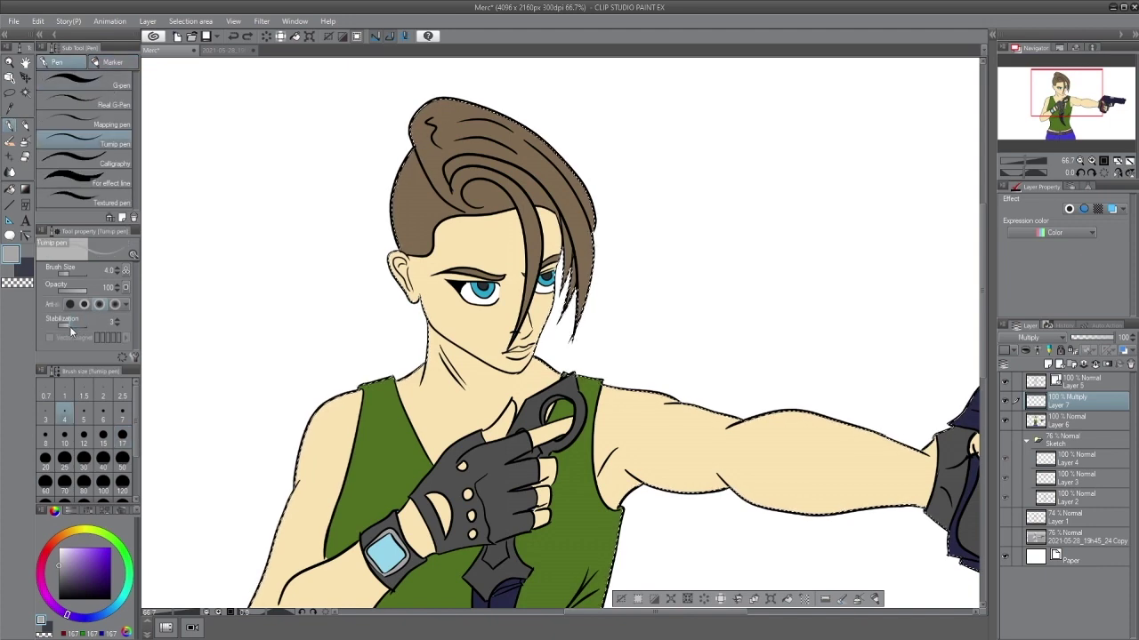
{"action": "key", "text": "]"}
{"action": "key", "text": "]"}
{"action": "key", "text": "]"}
{"action": "key", "text": "]"}
{"action": "key", "text": "]"}
{"action": "key", "text": "]"}
{"action": "key", "text": "]"}
{"action": "left_click_drag", "start_coordinate": [411, 156], "coordinate": [402, 251]}
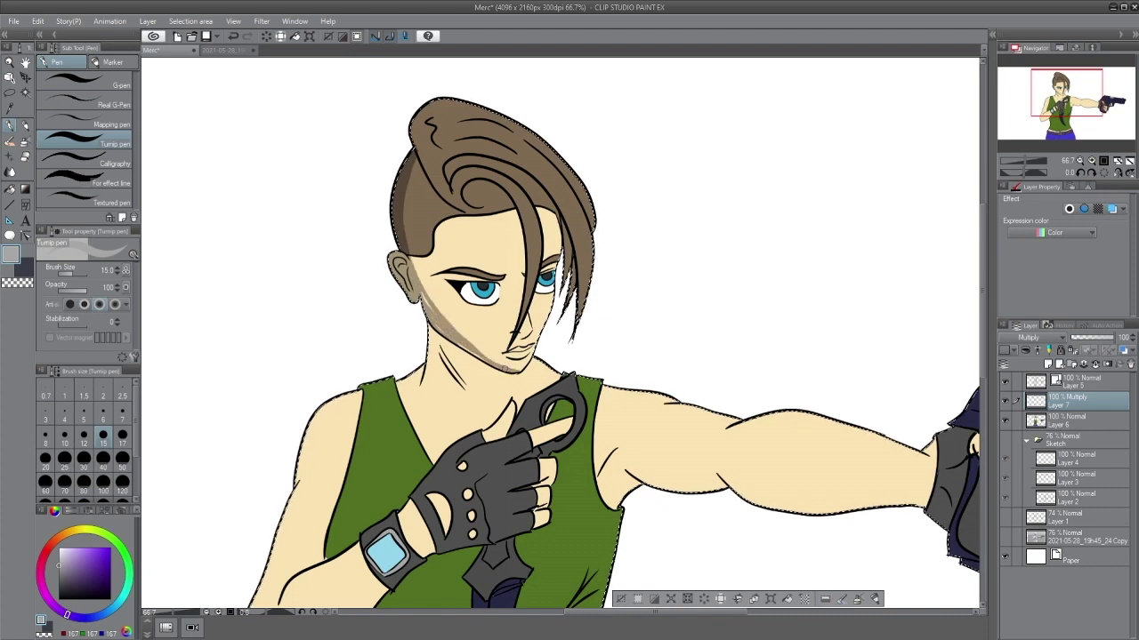
{"action": "left_click_drag", "start_coordinate": [118, 319], "coordinate": [119, 321]}
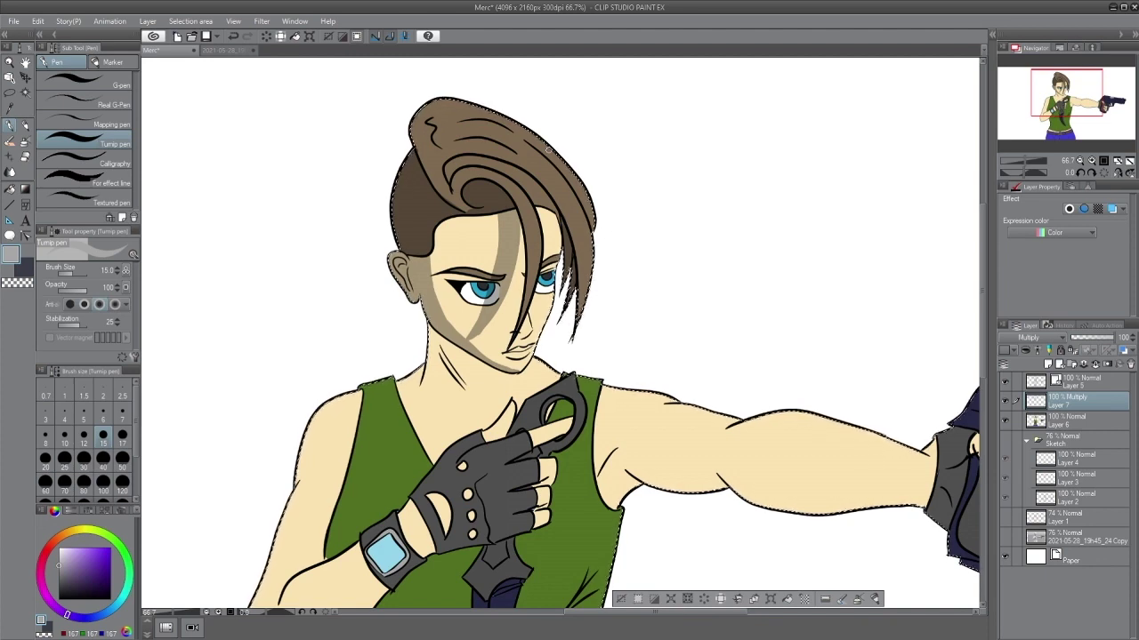
Step: Set the hard eraser to size 20 and erase a strand line in the swept hair on the line art layer, Layer 5
{"action": "left_click", "coordinate": [1080, 382]}
{"action": "key", "text": "e"}
{"action": "key", "text": "]"}
{"action": "key", "text": "]"}
{"action": "key", "text": "]"}
{"action": "key", "text": "]"}
{"action": "key", "text": "]"}
{"action": "key", "text": "]"}
{"action": "key", "text": "]"}
{"action": "key", "text": "]"}
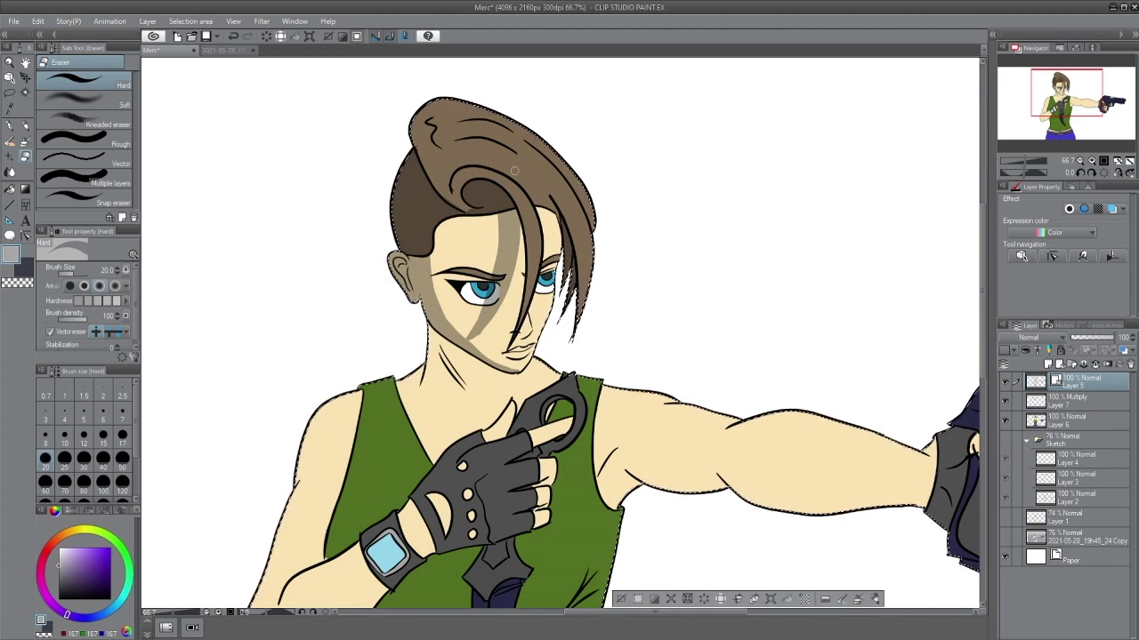
Step: Return to the Turnip pen on the Multiply layer and shade the swept hair, neck, shoulder strap and outer edges of the bent arm
{"action": "key", "text": "p"}
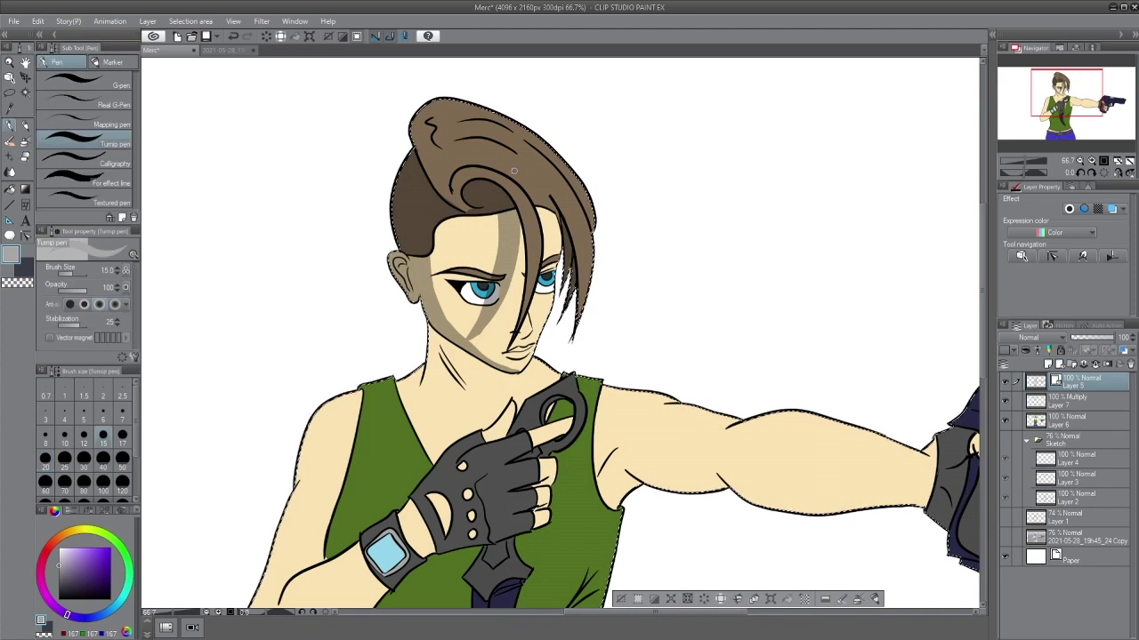
{"action": "key", "text": "alt+["}
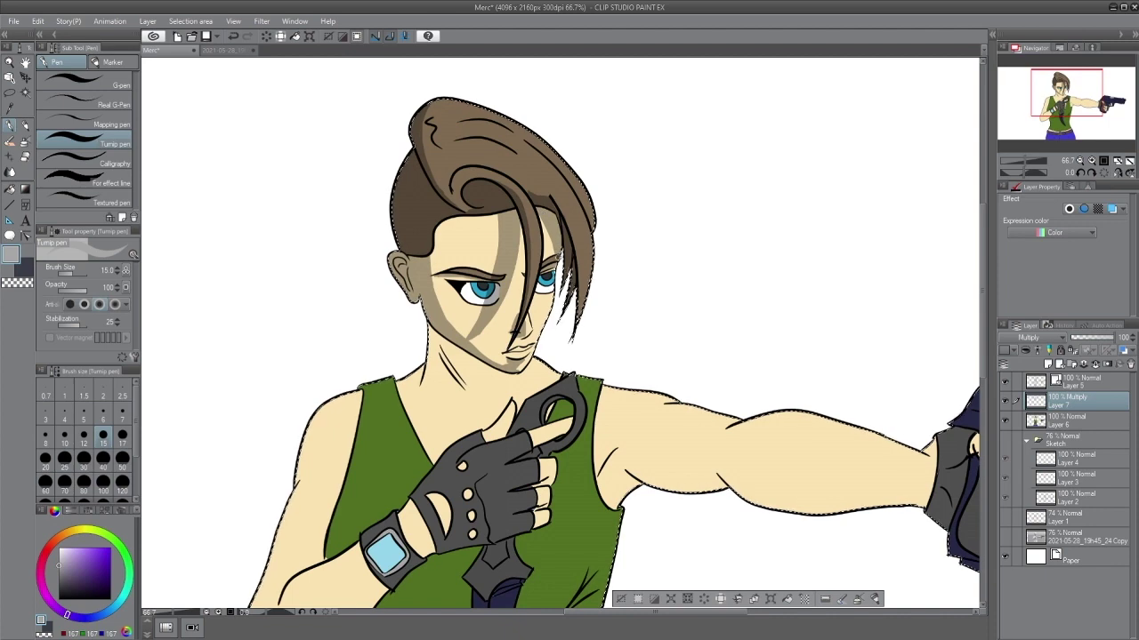
{"action": "mouse_move", "coordinate": [448, 342]}
{"action": "left_mouse_down"}
{"action": "mouse_move", "coordinate": [545, 261]}
{"action": "mouse_move", "coordinate": [605, 294]}
{"action": "left_mouse_up"}
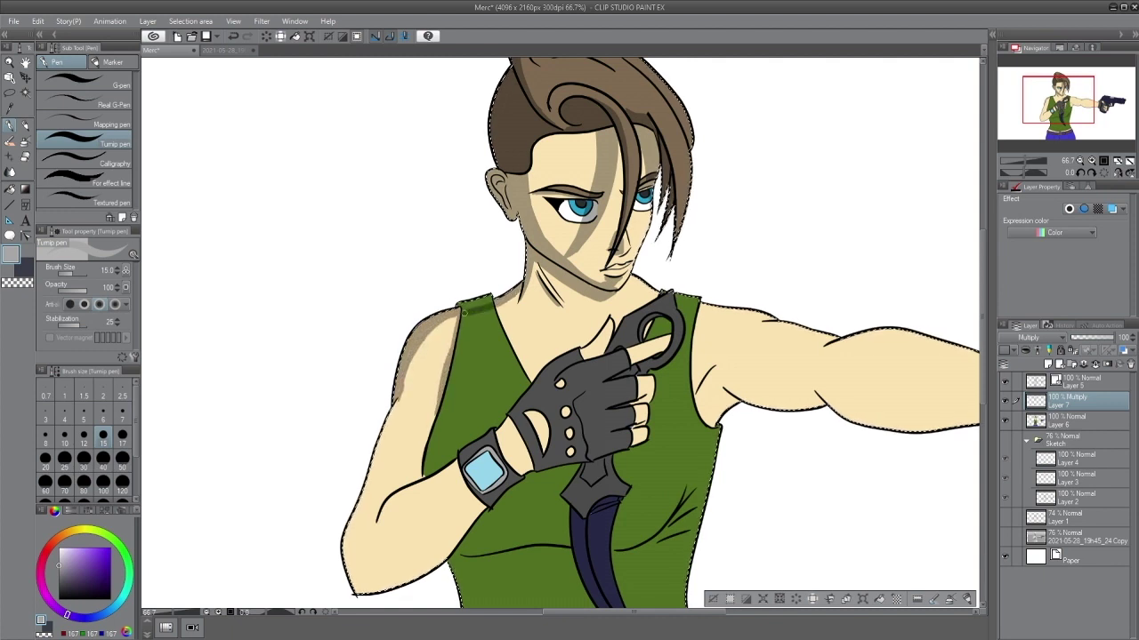
{"action": "left_click_drag", "start_coordinate": [434, 403], "coordinate": [429, 423]}
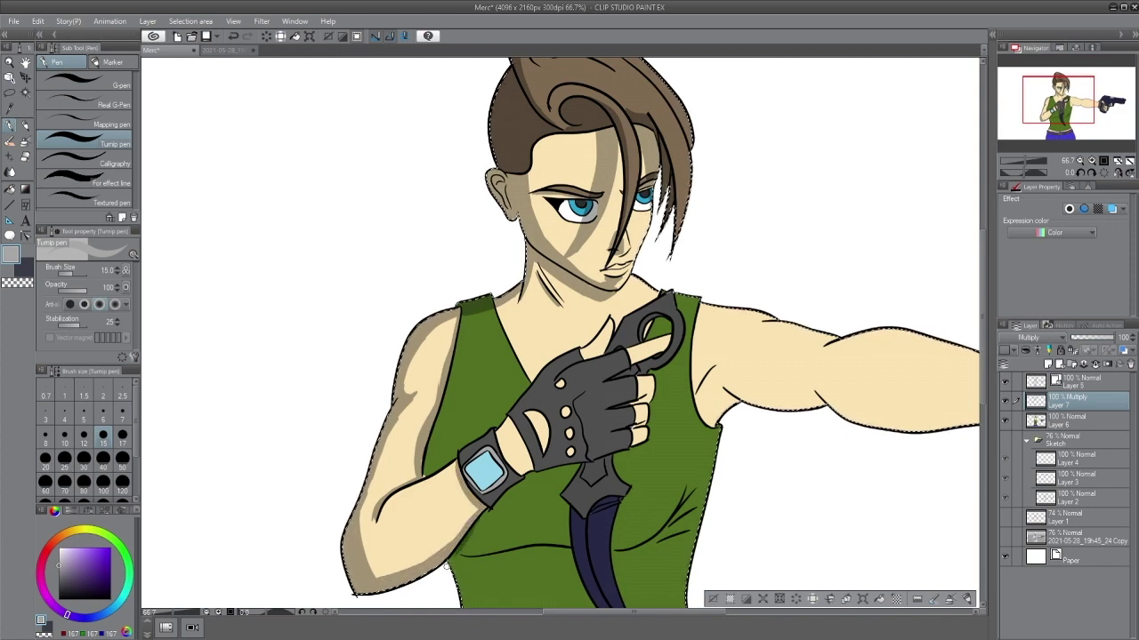
Step: Shade the shirt beneath the bent arm and fill in the cast shadow alongside the knife
{"action": "mouse_move", "coordinate": [472, 539]}
{"action": "left_mouse_down"}
{"action": "mouse_move", "coordinate": [524, 485]}
{"action": "mouse_move", "coordinate": [467, 538]}
{"action": "mouse_move", "coordinate": [527, 483]}
{"action": "mouse_move", "coordinate": [560, 472]}
{"action": "mouse_move", "coordinate": [550, 497]}
{"action": "mouse_move", "coordinate": [565, 465]}
{"action": "mouse_move", "coordinate": [610, 535]}
{"action": "mouse_move", "coordinate": [543, 351]}
{"action": "mouse_move", "coordinate": [488, 379]}
{"action": "mouse_move", "coordinate": [569, 337]}
{"action": "left_mouse_up"}
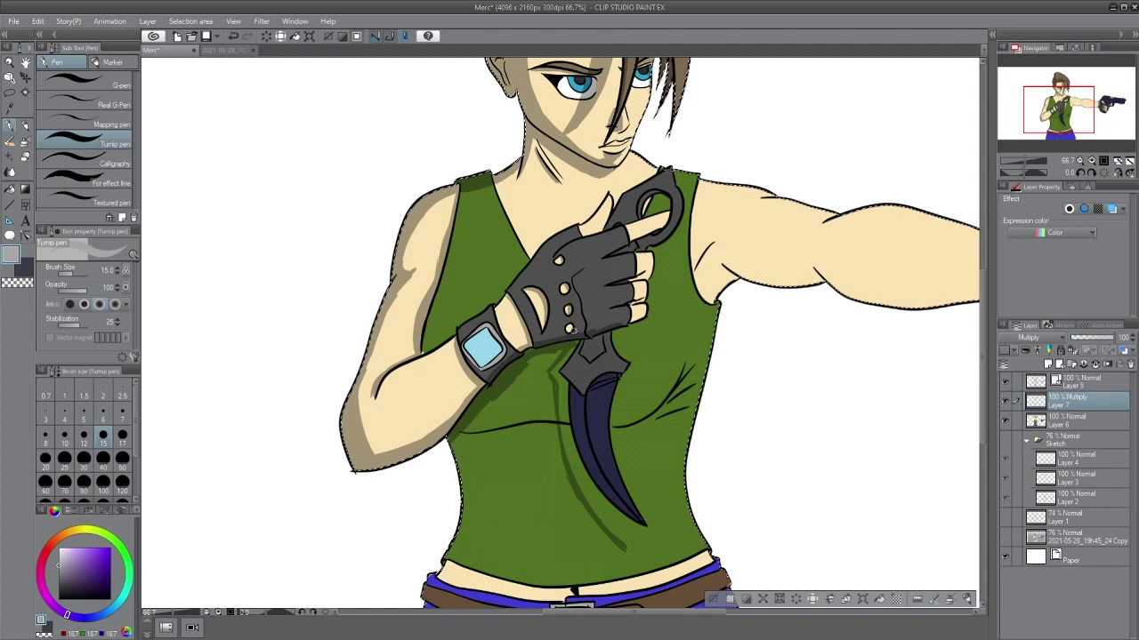
{"action": "mouse_move", "coordinate": [572, 338]}
{"action": "left_mouse_down"}
{"action": "mouse_move", "coordinate": [646, 313]}
{"action": "mouse_move", "coordinate": [641, 239]}
{"action": "mouse_move", "coordinate": [609, 209]}
{"action": "left_mouse_up"}
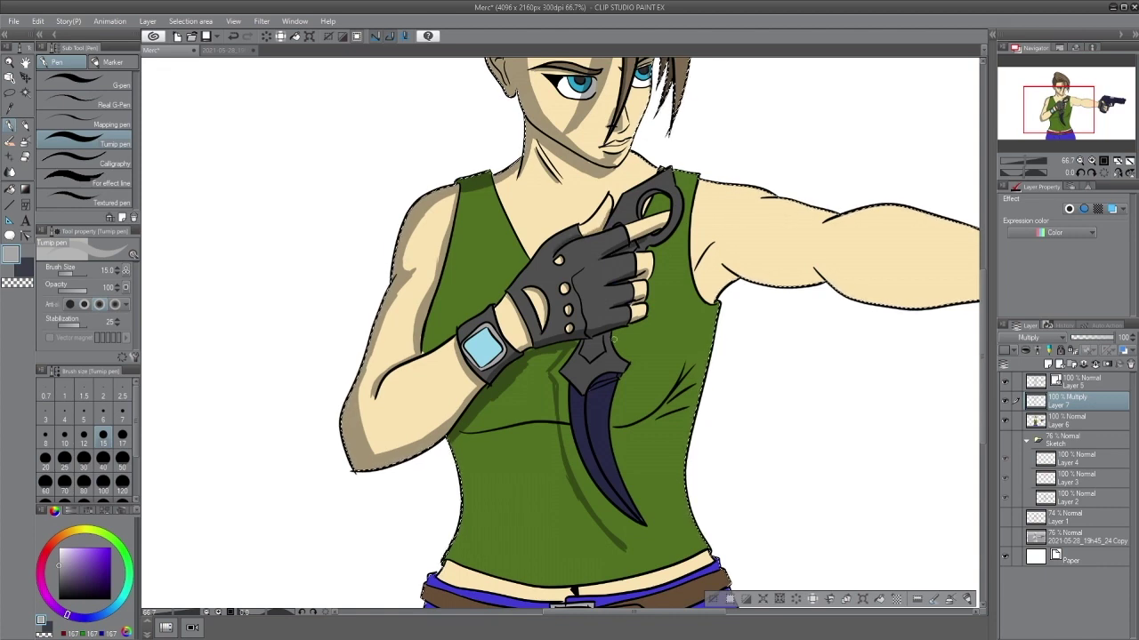
{"action": "left_click_drag", "start_coordinate": [551, 385], "coordinate": [573, 459]}
{"action": "left_click_drag", "start_coordinate": [619, 538], "coordinate": [594, 487]}
{"action": "mouse_move", "coordinate": [566, 411]}
{"action": "left_mouse_down"}
{"action": "mouse_move", "coordinate": [577, 483]}
{"action": "mouse_move", "coordinate": [603, 523]}
{"action": "left_mouse_up"}
{"action": "left_click_drag", "start_coordinate": [578, 454], "coordinate": [599, 496]}
{"action": "mouse_move", "coordinate": [578, 354]}
{"action": "left_mouse_down"}
{"action": "mouse_move", "coordinate": [582, 387]}
{"action": "mouse_move", "coordinate": [582, 376]}
{"action": "mouse_move", "coordinate": [572, 421]}
{"action": "left_mouse_up"}
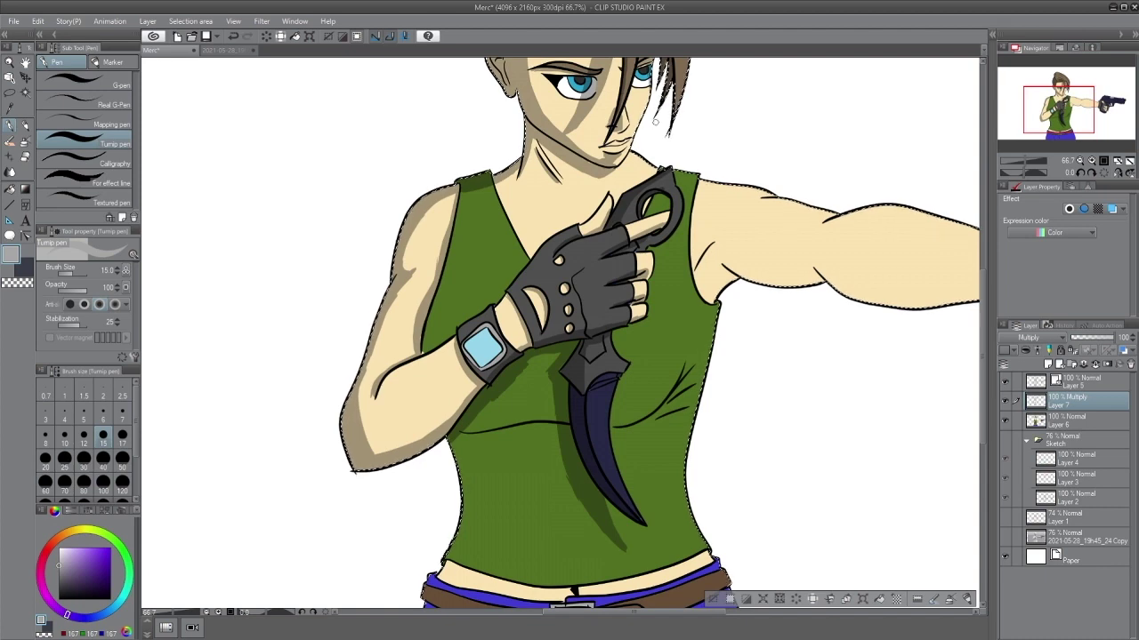
Step: Shade the shirt below the chest fold and down the waist on the bent arm's side
{"action": "left_click_drag", "start_coordinate": [549, 427], "coordinate": [532, 426]}
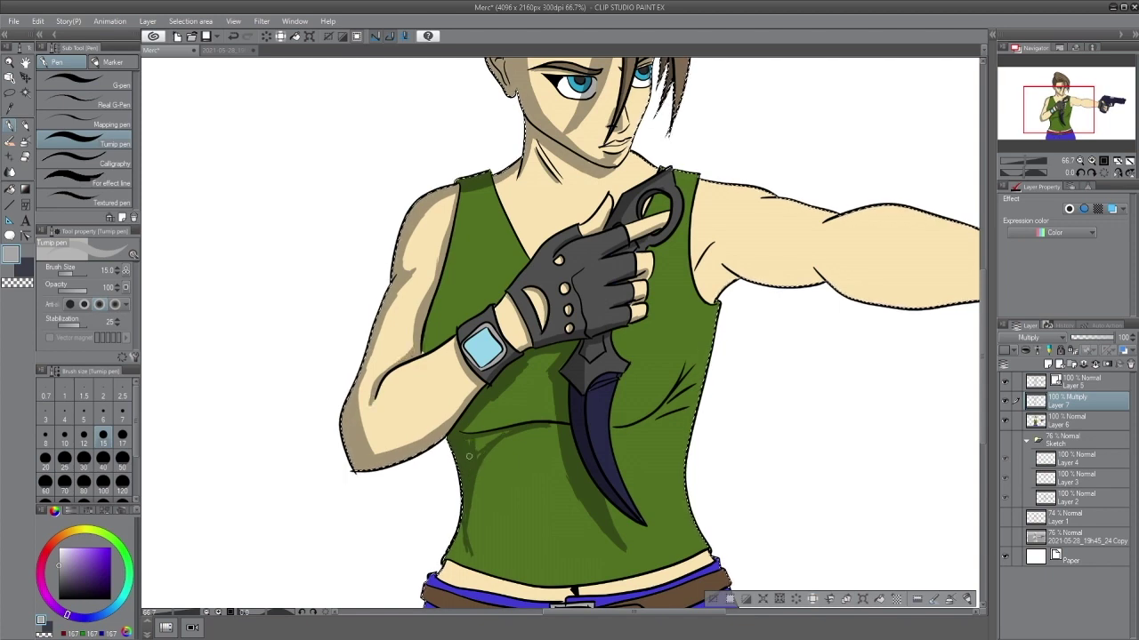
{"action": "mouse_move", "coordinate": [471, 423]}
{"action": "left_mouse_down"}
{"action": "mouse_move", "coordinate": [529, 367]}
{"action": "mouse_move", "coordinate": [569, 476]}
{"action": "mouse_move", "coordinate": [610, 506]}
{"action": "left_mouse_up"}
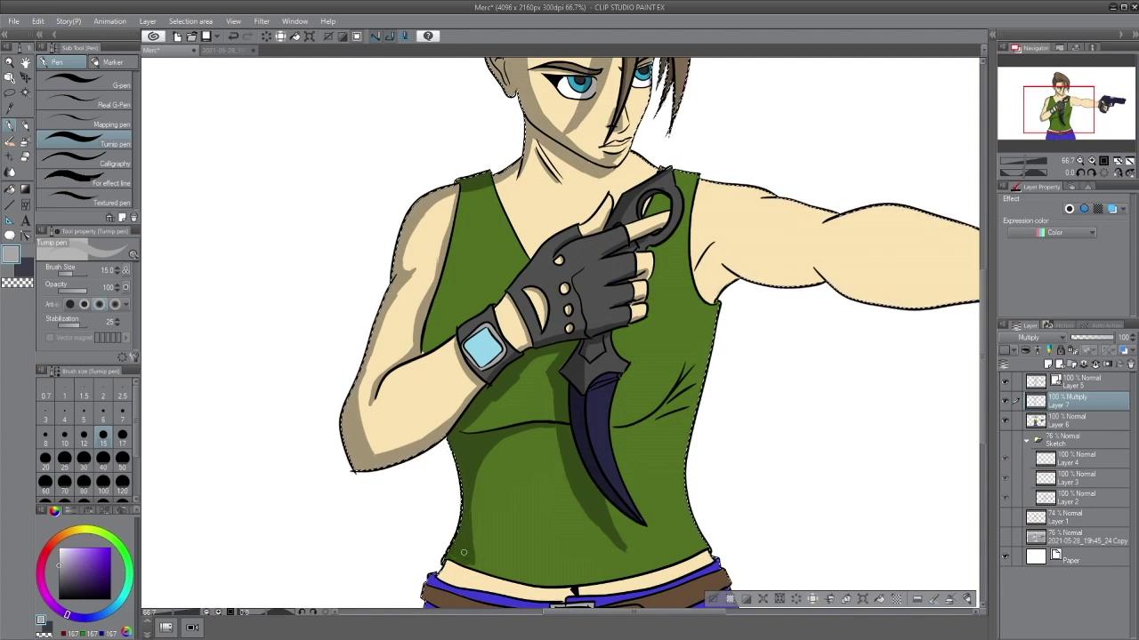
{"action": "mouse_move", "coordinate": [459, 566]}
{"action": "left_mouse_down"}
{"action": "mouse_move", "coordinate": [544, 574]}
{"action": "mouse_move", "coordinate": [576, 590]}
{"action": "mouse_move", "coordinate": [667, 570]}
{"action": "left_mouse_up"}
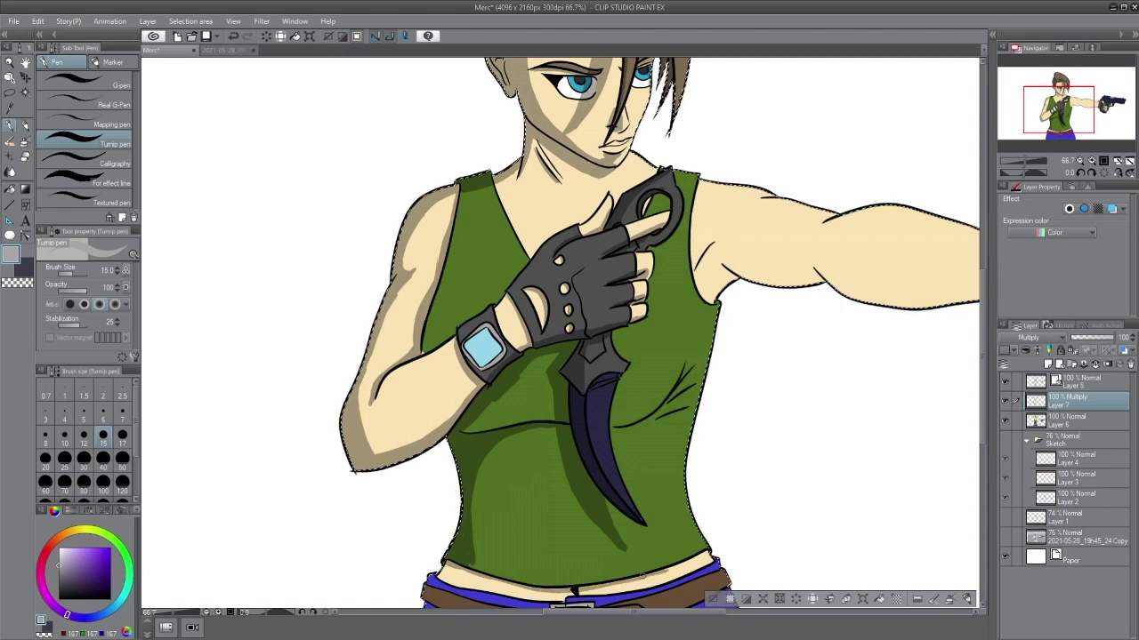
Step: Shade the bare waist, the side of the belt and the trouser folds
{"action": "scroll", "coordinate": [628, 579], "scroll_direction": "down", "scroll_amount": 3}
{"action": "mouse_move", "coordinate": [430, 463]}
{"action": "left_mouse_down"}
{"action": "mouse_move", "coordinate": [423, 532]}
{"action": "mouse_move", "coordinate": [403, 527]}
{"action": "mouse_move", "coordinate": [419, 572]}
{"action": "mouse_move", "coordinate": [450, 427]}
{"action": "mouse_move", "coordinate": [431, 469]}
{"action": "mouse_move", "coordinate": [438, 495]}
{"action": "mouse_move", "coordinate": [540, 521]}
{"action": "mouse_move", "coordinate": [632, 501]}
{"action": "left_mouse_up"}
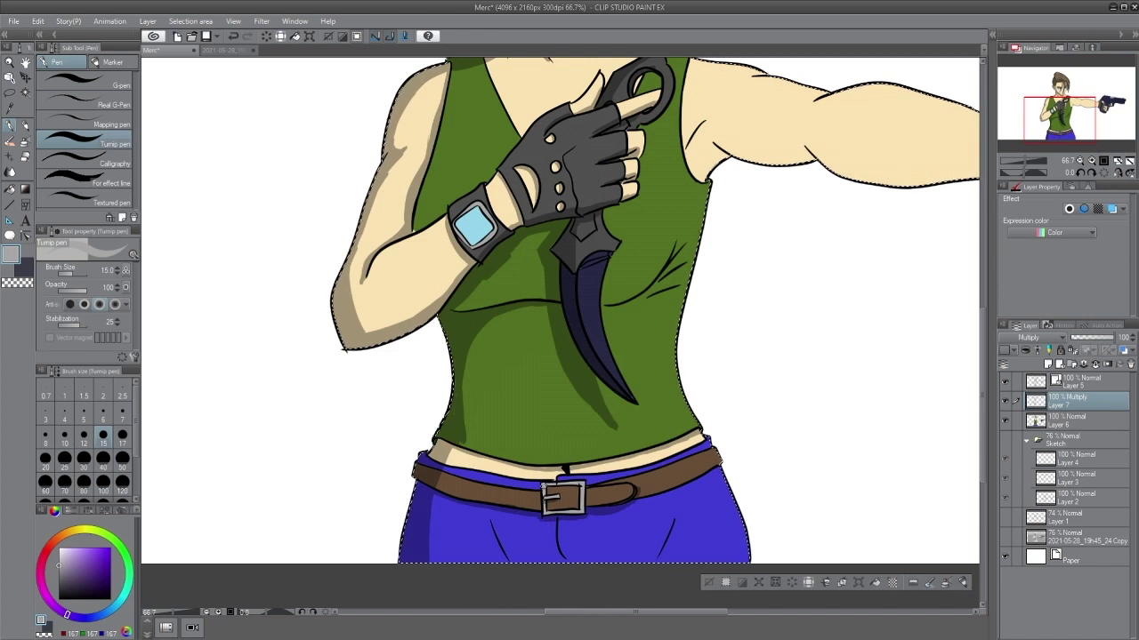
{"action": "left_click_drag", "start_coordinate": [572, 487], "coordinate": [549, 491]}
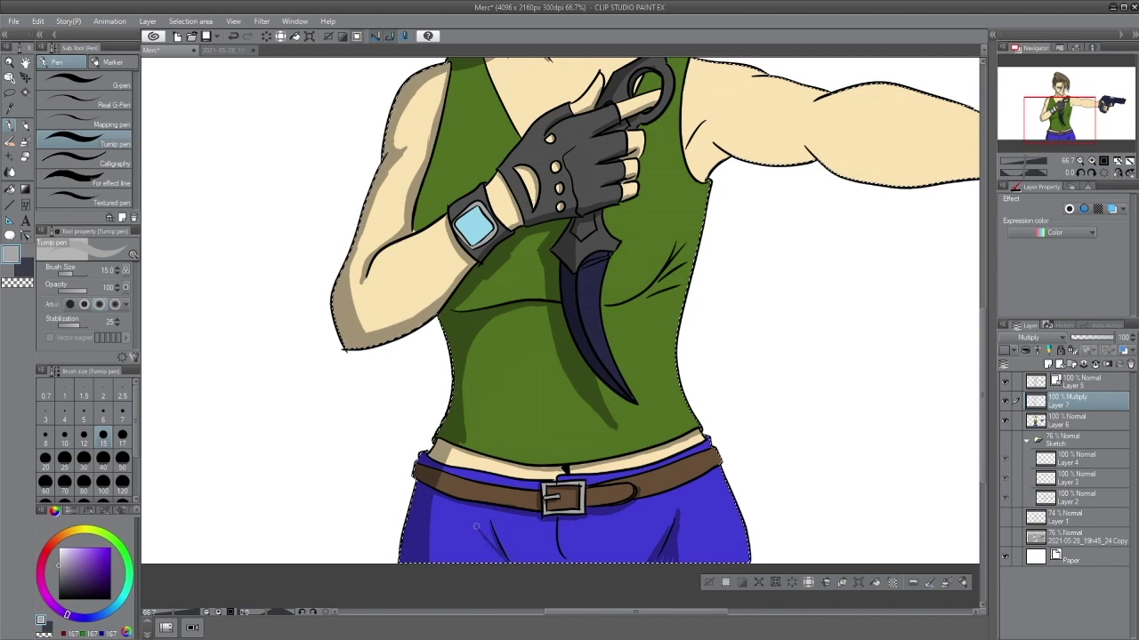
{"action": "left_click_drag", "start_coordinate": [492, 535], "coordinate": [465, 497]}
{"action": "key", "text": "ctrl+z"}
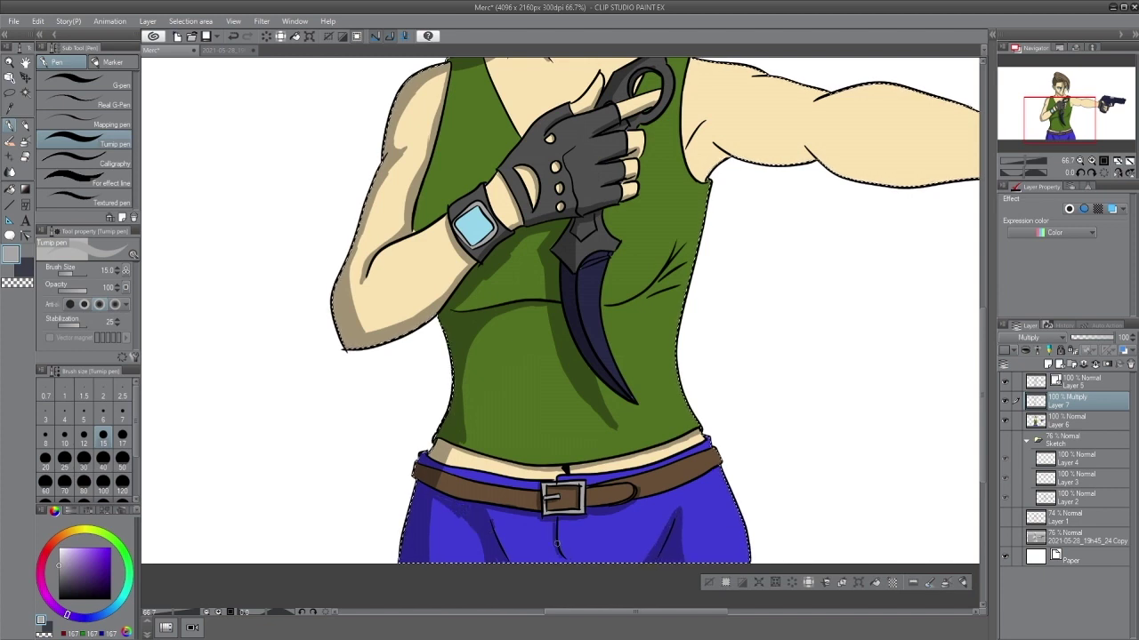
Step: Enlarge the Turnip pen to size 30 and fill in the shadow on the trouser leg below the bent arm
{"action": "mouse_move", "coordinate": [434, 562]}
{"action": "left_mouse_down"}
{"action": "mouse_move", "coordinate": [425, 516]}
{"action": "mouse_move", "coordinate": [461, 549]}
{"action": "mouse_move", "coordinate": [432, 508]}
{"action": "mouse_move", "coordinate": [484, 573]}
{"action": "mouse_move", "coordinate": [460, 513]}
{"action": "left_mouse_up"}
{"action": "key", "text": "]"}
{"action": "key", "text": "]"}
{"action": "key", "text": "]"}
{"action": "key", "text": "]"}
{"action": "key", "text": "]"}
{"action": "key", "text": "]"}
{"action": "key", "text": "]"}
{"action": "key", "text": "]"}
{"action": "key", "text": "["}
{"action": "key", "text": "["}
{"action": "key", "text": "["}
{"action": "key", "text": "["}
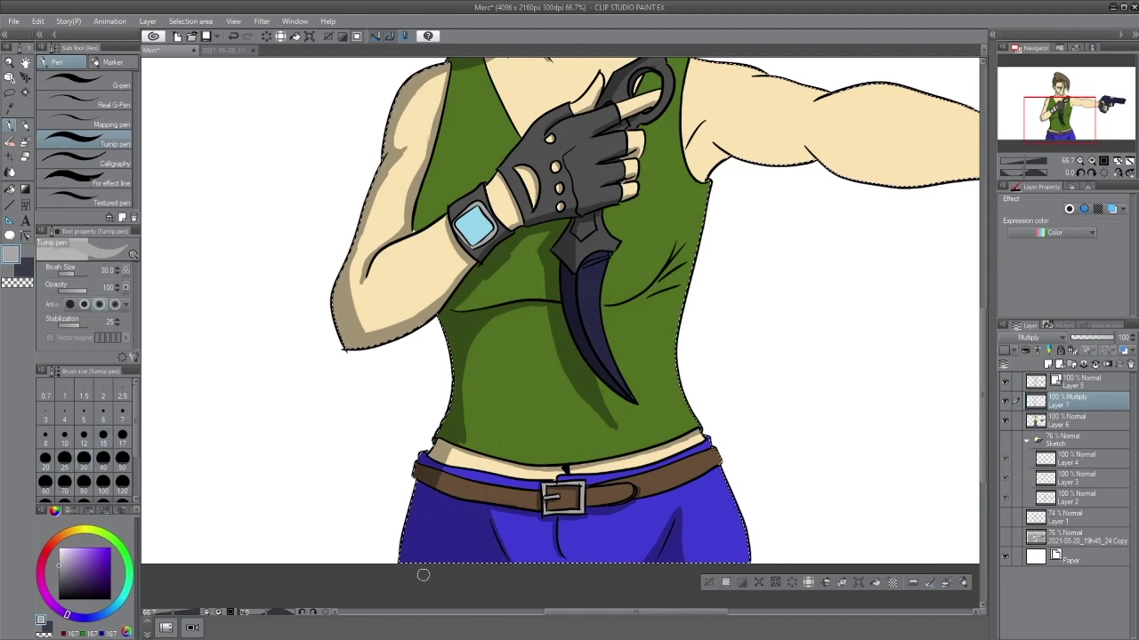
Step: Reduce the brush size to 10, shade the outstretched arm's armpit, and try out an elbow crease shadow
{"action": "key", "text": "["}
{"action": "key", "text": "["}
{"action": "key", "text": "["}
{"action": "key", "text": "["}
{"action": "key", "text": "["}
{"action": "key", "text": "["}
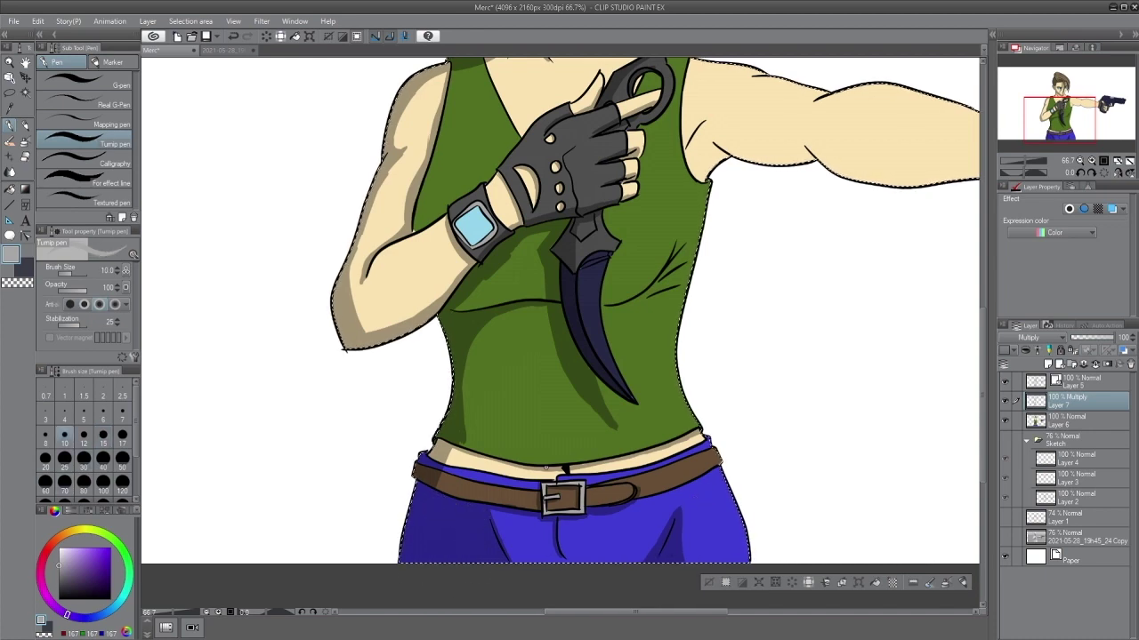
{"action": "mouse_move", "coordinate": [711, 146]}
{"action": "left_mouse_down"}
{"action": "mouse_move", "coordinate": [623, 367]}
{"action": "mouse_move", "coordinate": [597, 383]}
{"action": "mouse_move", "coordinate": [614, 399]}
{"action": "mouse_move", "coordinate": [638, 380]}
{"action": "mouse_move", "coordinate": [605, 373]}
{"action": "mouse_move", "coordinate": [612, 390]}
{"action": "mouse_move", "coordinate": [624, 356]}
{"action": "mouse_move", "coordinate": [706, 382]}
{"action": "mouse_move", "coordinate": [755, 349]}
{"action": "left_mouse_up"}
{"action": "key", "text": "ctrl+z"}
{"action": "key", "text": "ctrl+z"}
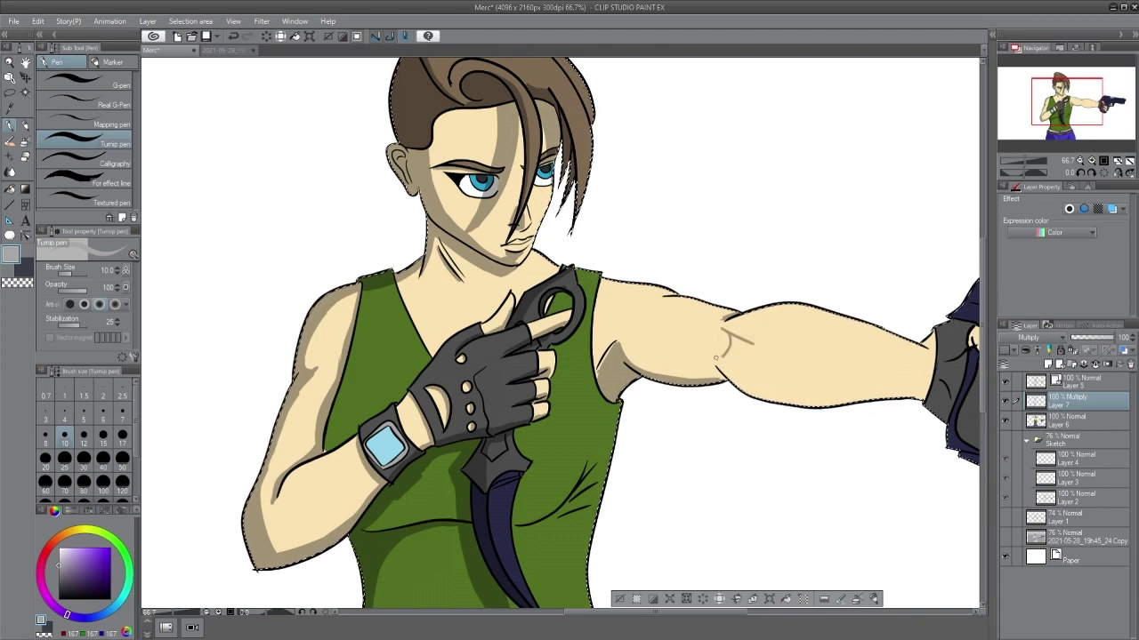
{"action": "key", "text": "ctrl+z"}
Step: Shade the inner elbow crease and the underside of the outstretched arm
{"action": "mouse_move", "coordinate": [726, 355]}
{"action": "left_mouse_down"}
{"action": "mouse_move", "coordinate": [744, 353]}
{"action": "mouse_move", "coordinate": [741, 340]}
{"action": "mouse_move", "coordinate": [754, 353]}
{"action": "mouse_move", "coordinate": [733, 334]}
{"action": "left_mouse_up"}
{"action": "left_click_drag", "start_coordinate": [708, 381], "coordinate": [761, 397]}
{"action": "mouse_move", "coordinate": [847, 414]}
{"action": "left_mouse_down"}
{"action": "mouse_move", "coordinate": [713, 418]}
{"action": "mouse_move", "coordinate": [623, 396]}
{"action": "left_mouse_up"}
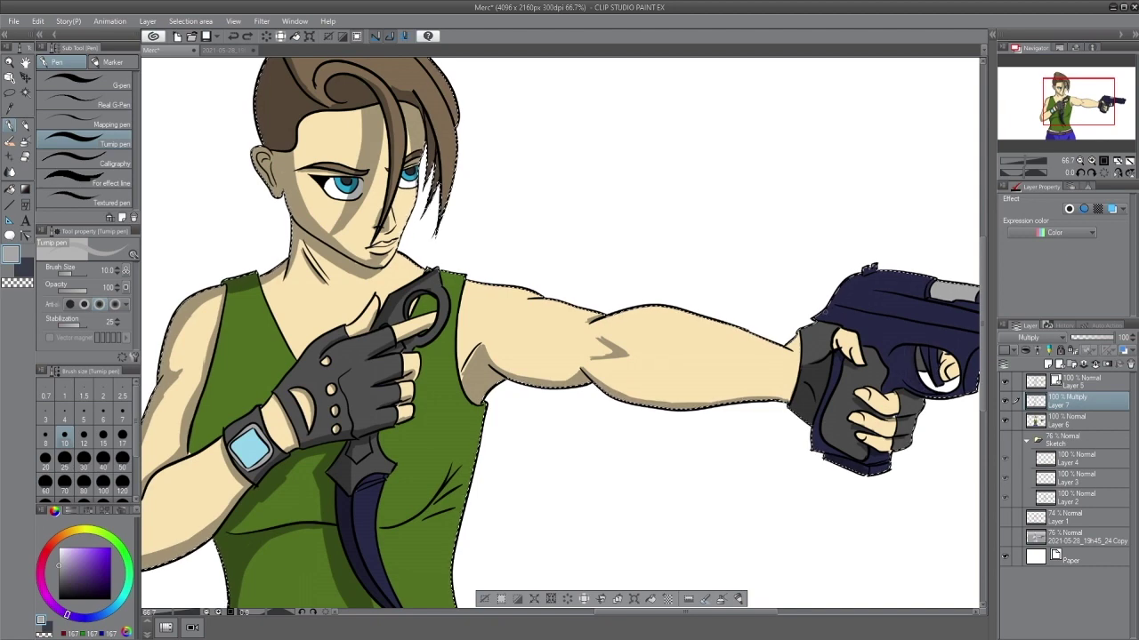
{"action": "left_click_drag", "start_coordinate": [876, 296], "coordinate": [684, 321]}
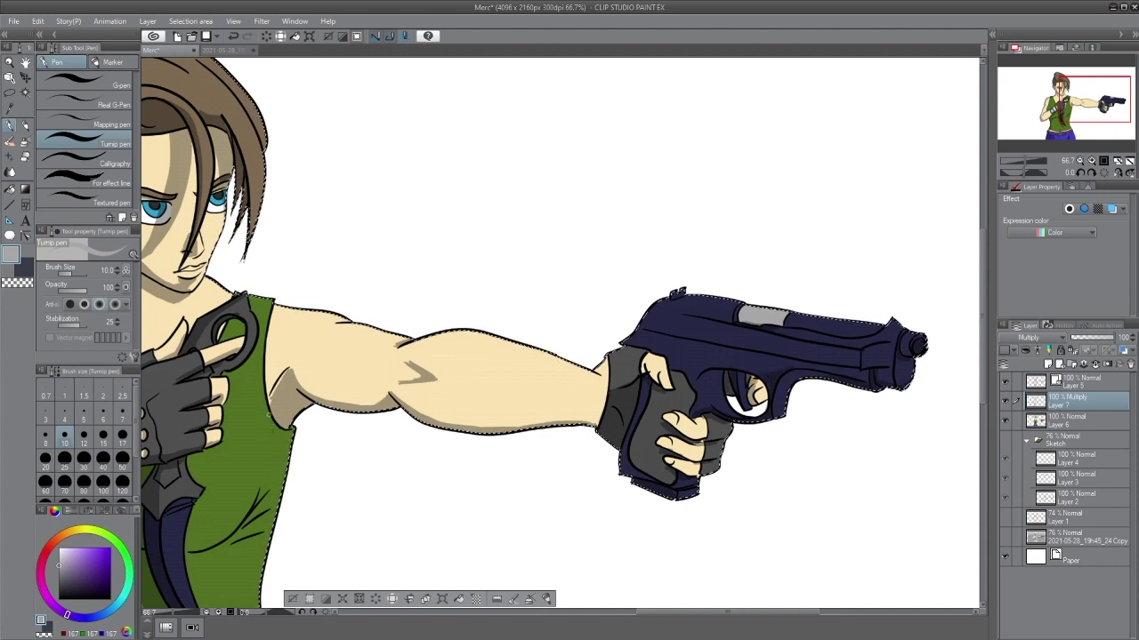
Step: Shade the shirt along the armhole beside the bent arm and down to the chest fold
{"action": "left_click_drag", "start_coordinate": [494, 521], "coordinate": [326, 496]}
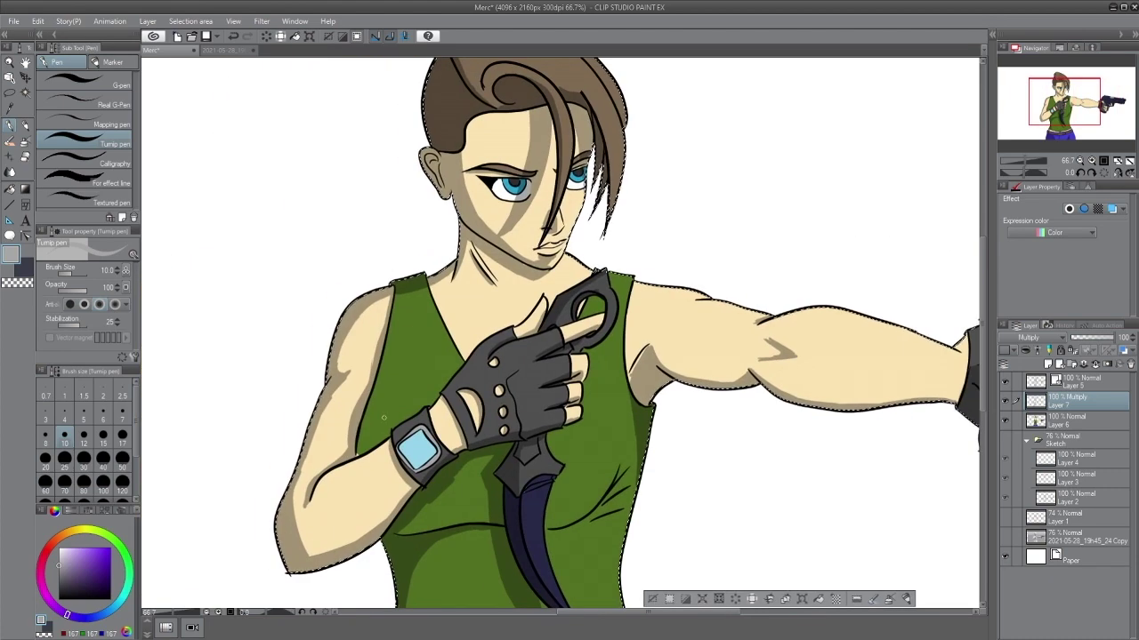
{"action": "left_click_drag", "start_coordinate": [404, 293], "coordinate": [381, 397]}
{"action": "mouse_move", "coordinate": [392, 323]}
{"action": "left_mouse_down"}
{"action": "mouse_move", "coordinate": [383, 411]}
{"action": "mouse_move", "coordinate": [372, 416]}
{"action": "mouse_move", "coordinate": [385, 349]}
{"action": "mouse_move", "coordinate": [359, 450]}
{"action": "mouse_move", "coordinate": [378, 421]}
{"action": "left_mouse_up"}
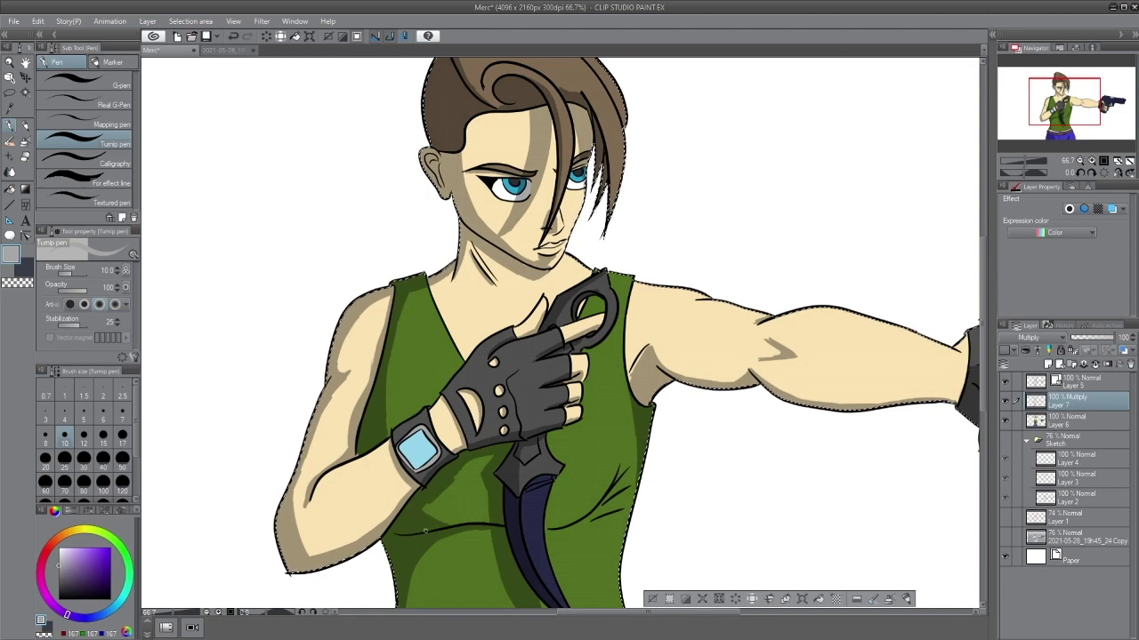
{"action": "scroll", "coordinate": [426, 531], "scroll_direction": "down", "scroll_amount": 5}
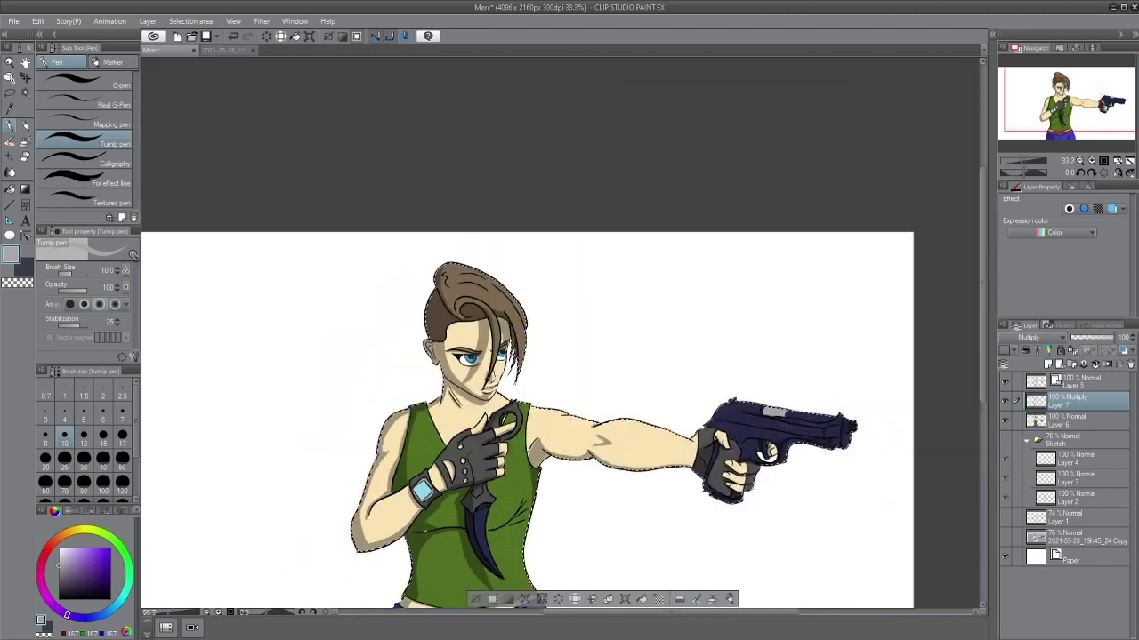
{"action": "scroll", "coordinate": [428, 532], "scroll_direction": "up", "scroll_amount": 2}
{"action": "left_click_drag", "start_coordinate": [637, 514], "coordinate": [675, 377]}
{"action": "scroll", "coordinate": [674, 378], "scroll_direction": "up", "scroll_amount": 1}
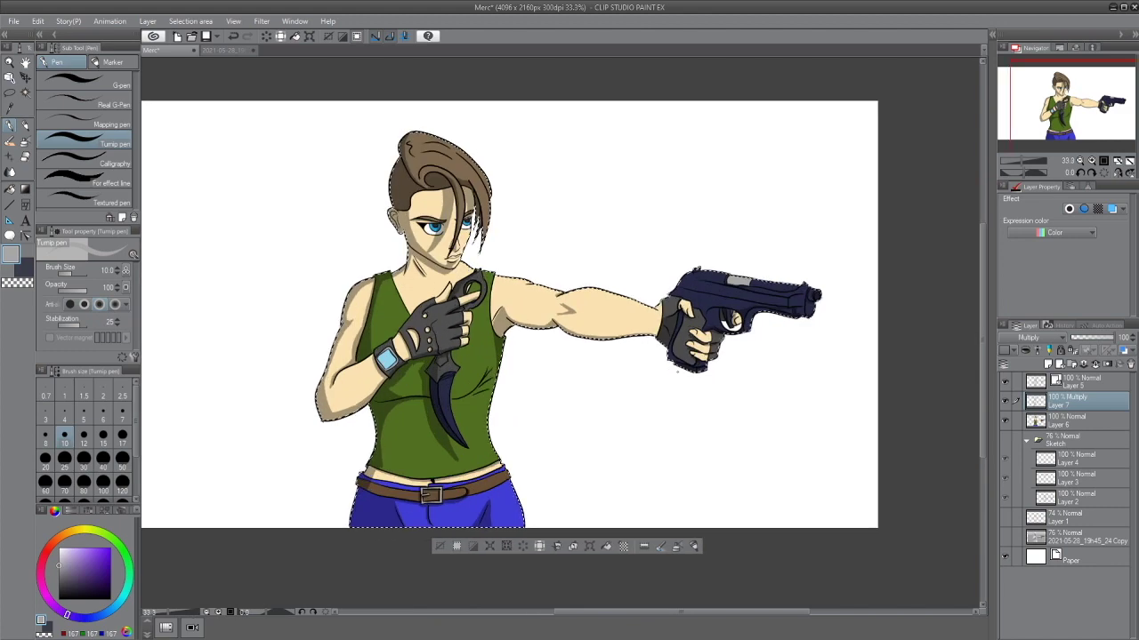
{"action": "mouse_move", "coordinate": [608, 387]}
{"action": "left_mouse_down"}
{"action": "mouse_move", "coordinate": [676, 450]}
{"action": "mouse_move", "coordinate": [684, 437]}
{"action": "left_mouse_up"}
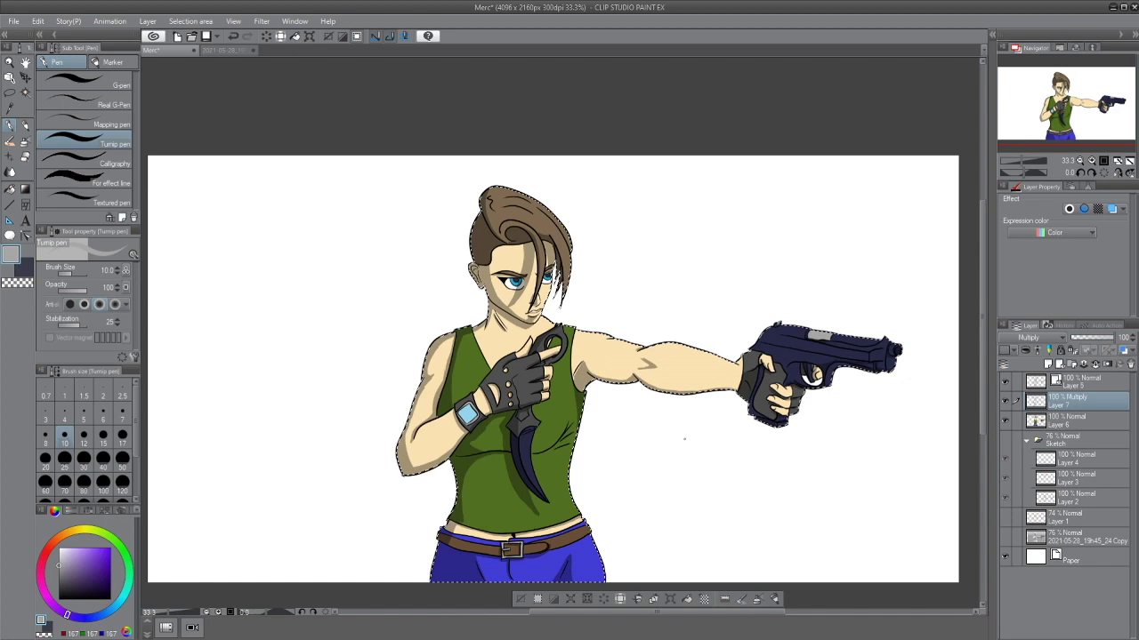
{"action": "scroll", "coordinate": [767, 405], "scroll_direction": "up", "scroll_amount": 3}
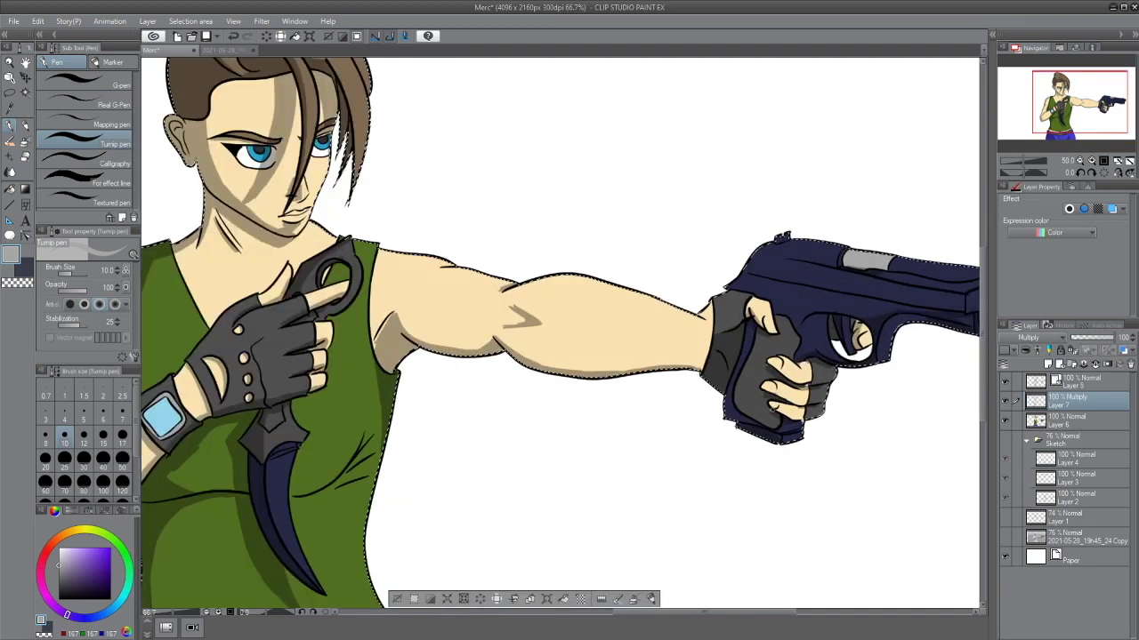